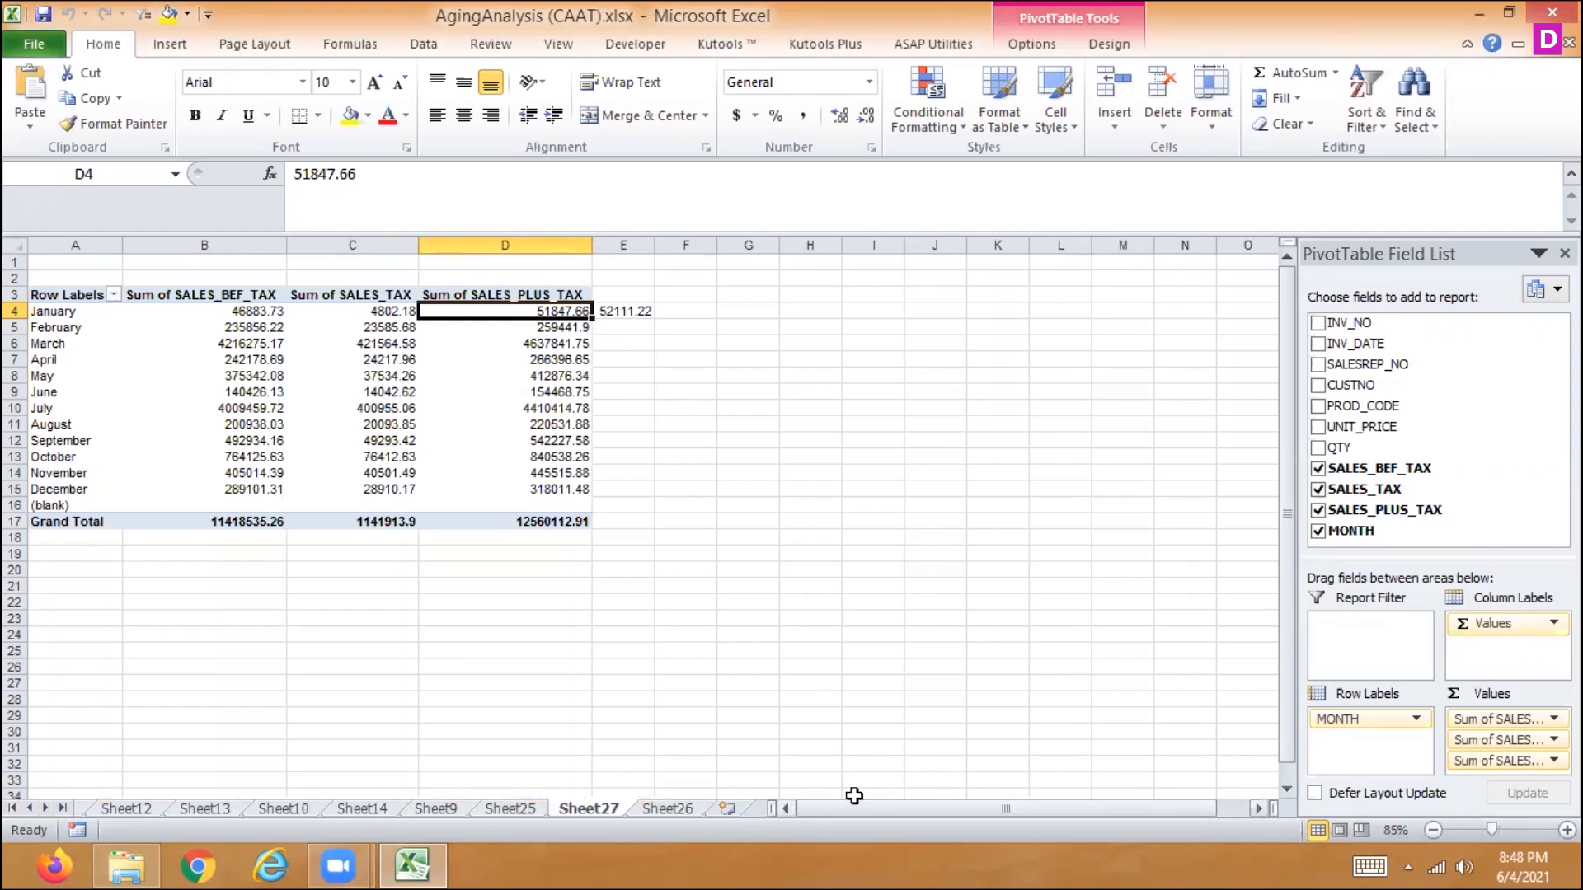
- Add a new worksheet and enter the headers ROLLNO, NAME, SUB1, SUB2 and SUB3 in A1:E1
click(726, 808)
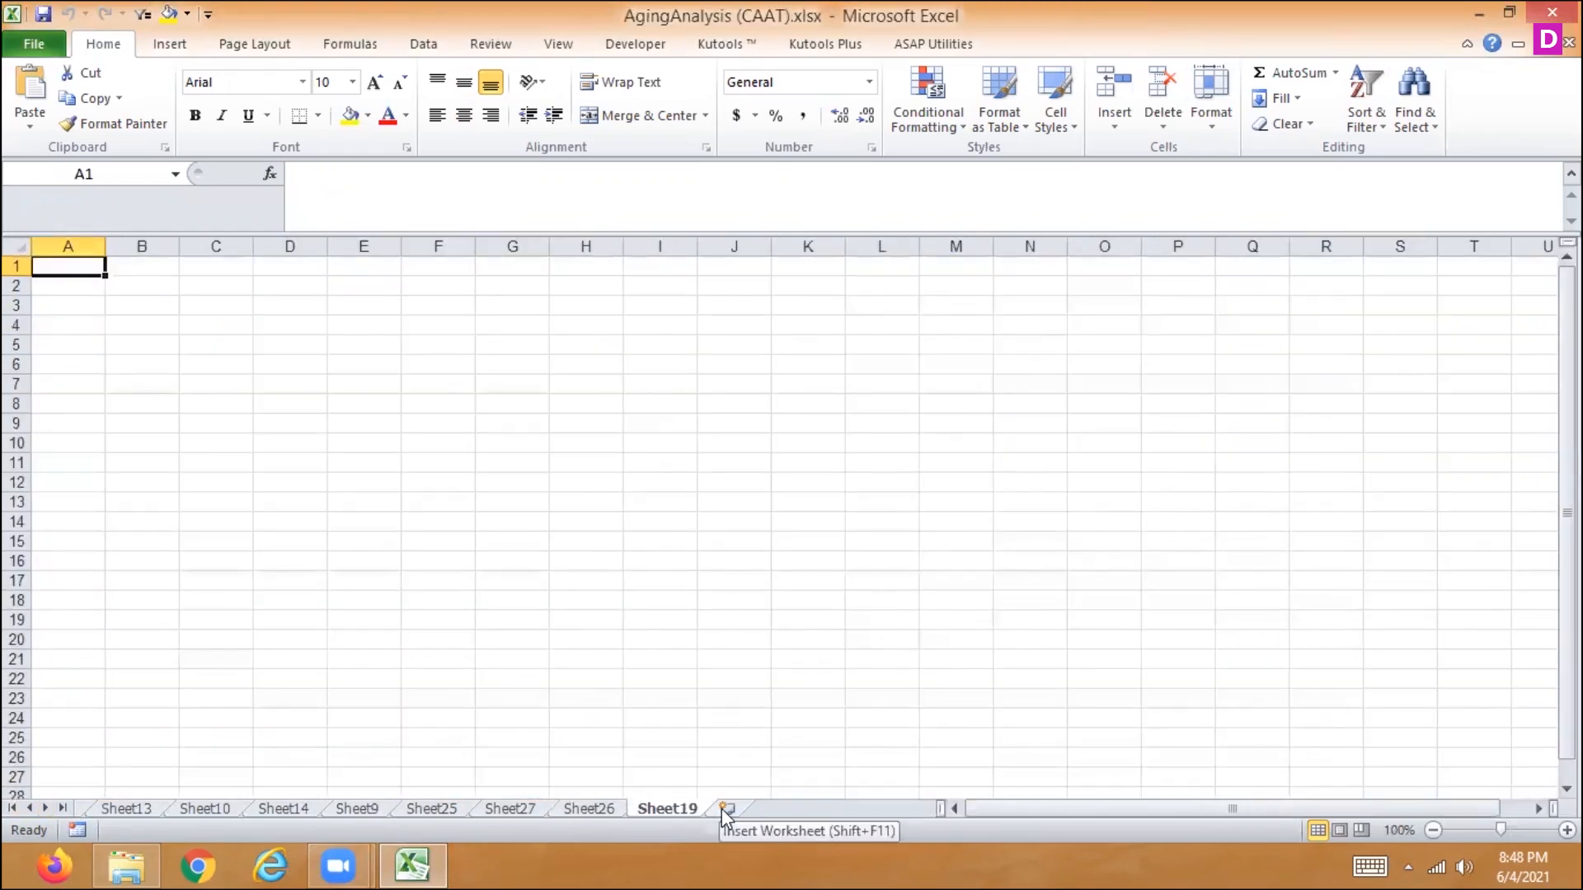
text(ROLLNO)
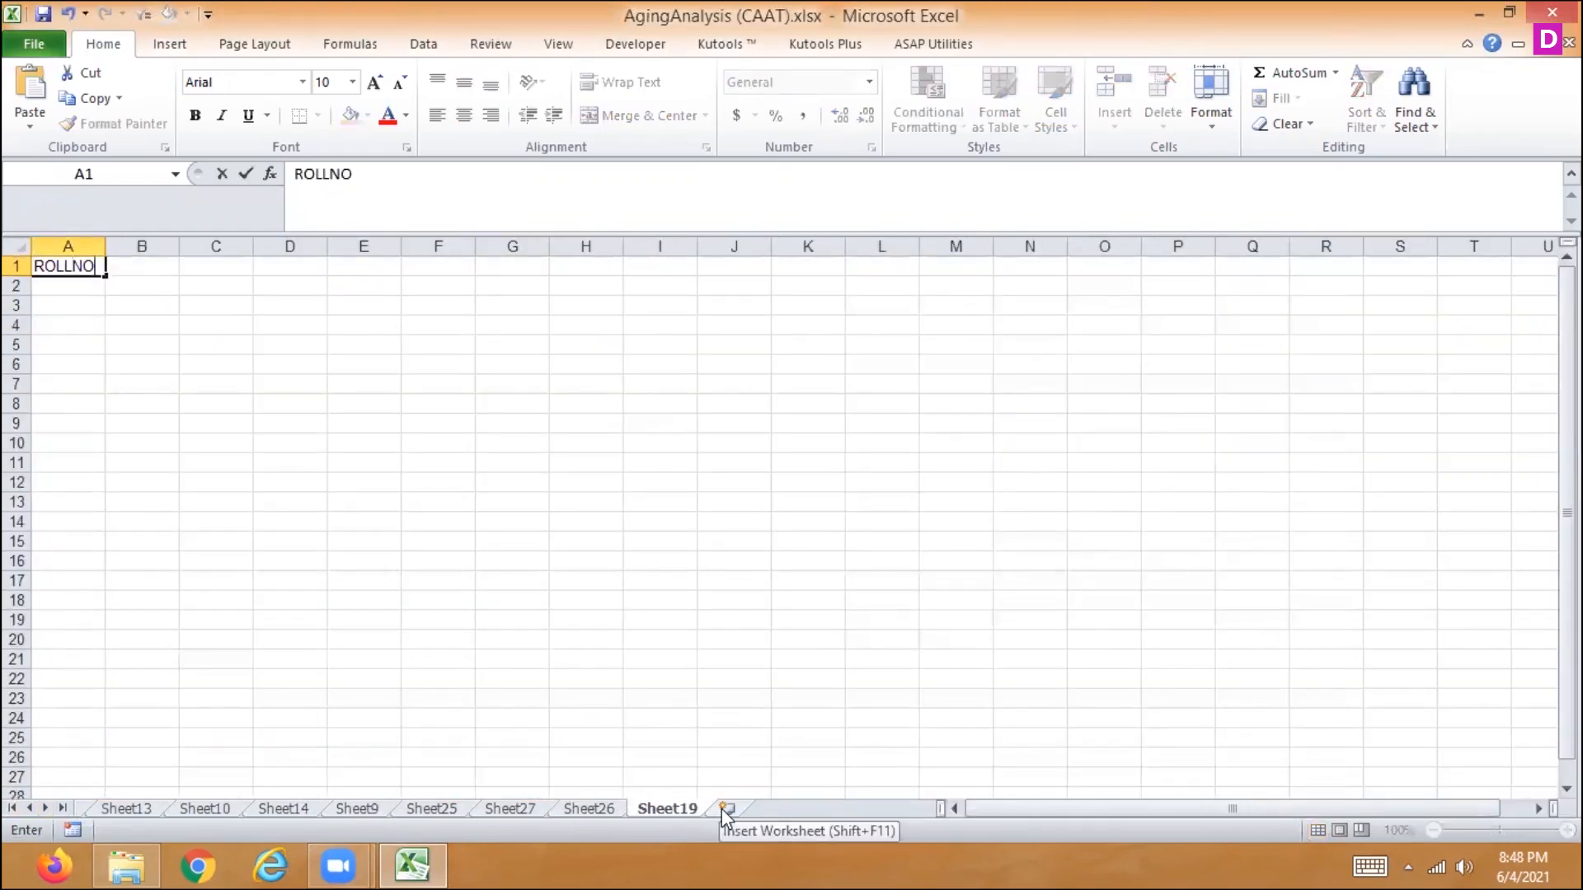
key(Tab)
text(NAME)
key(Tab)
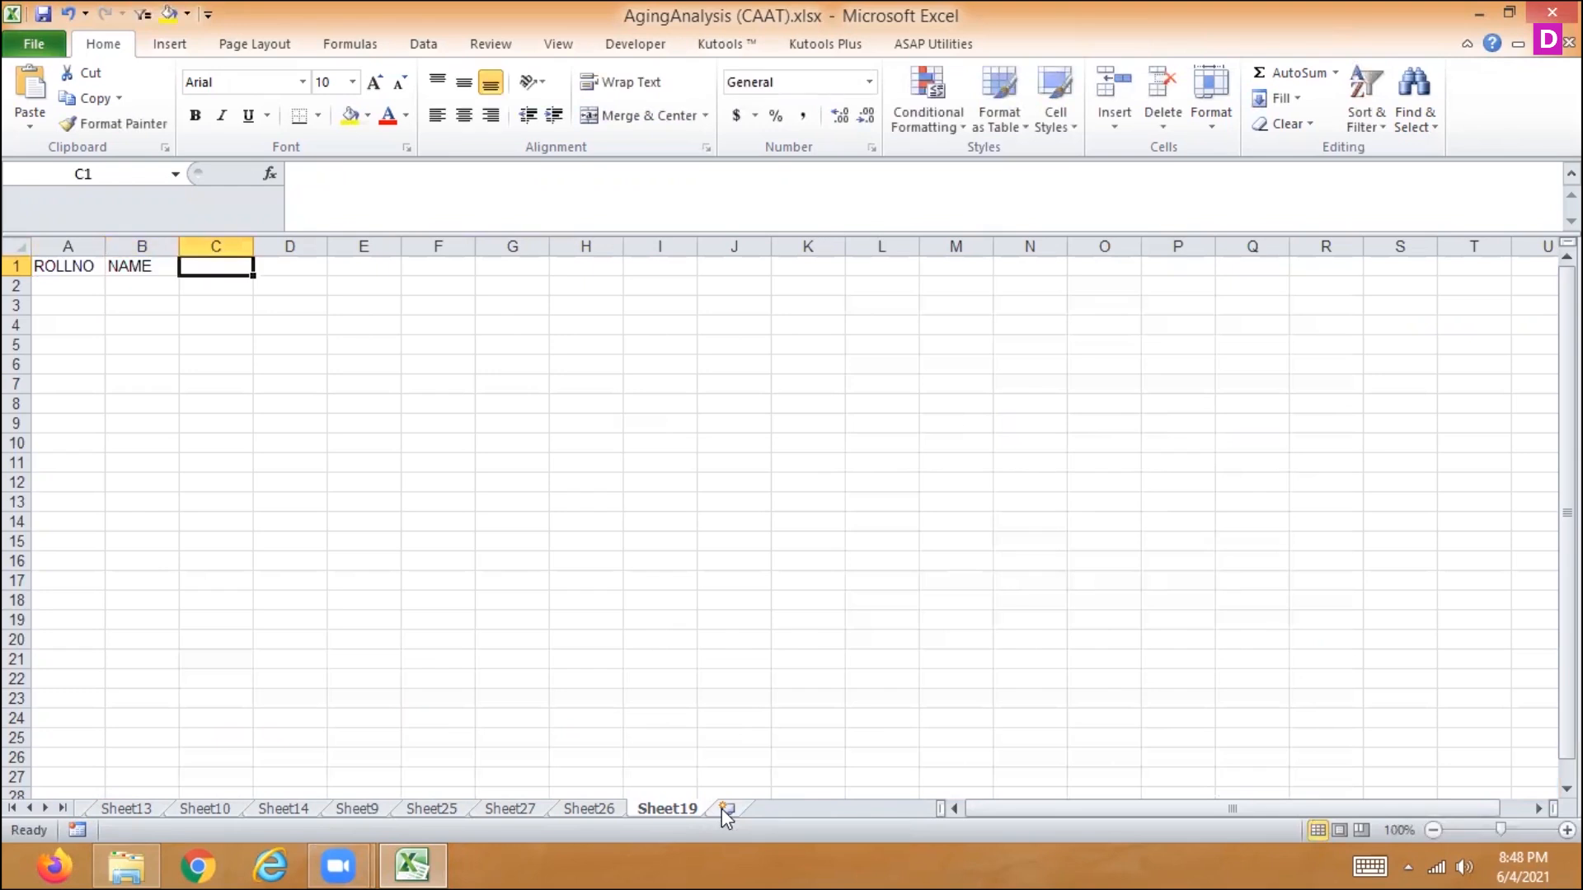
text(SUB1)
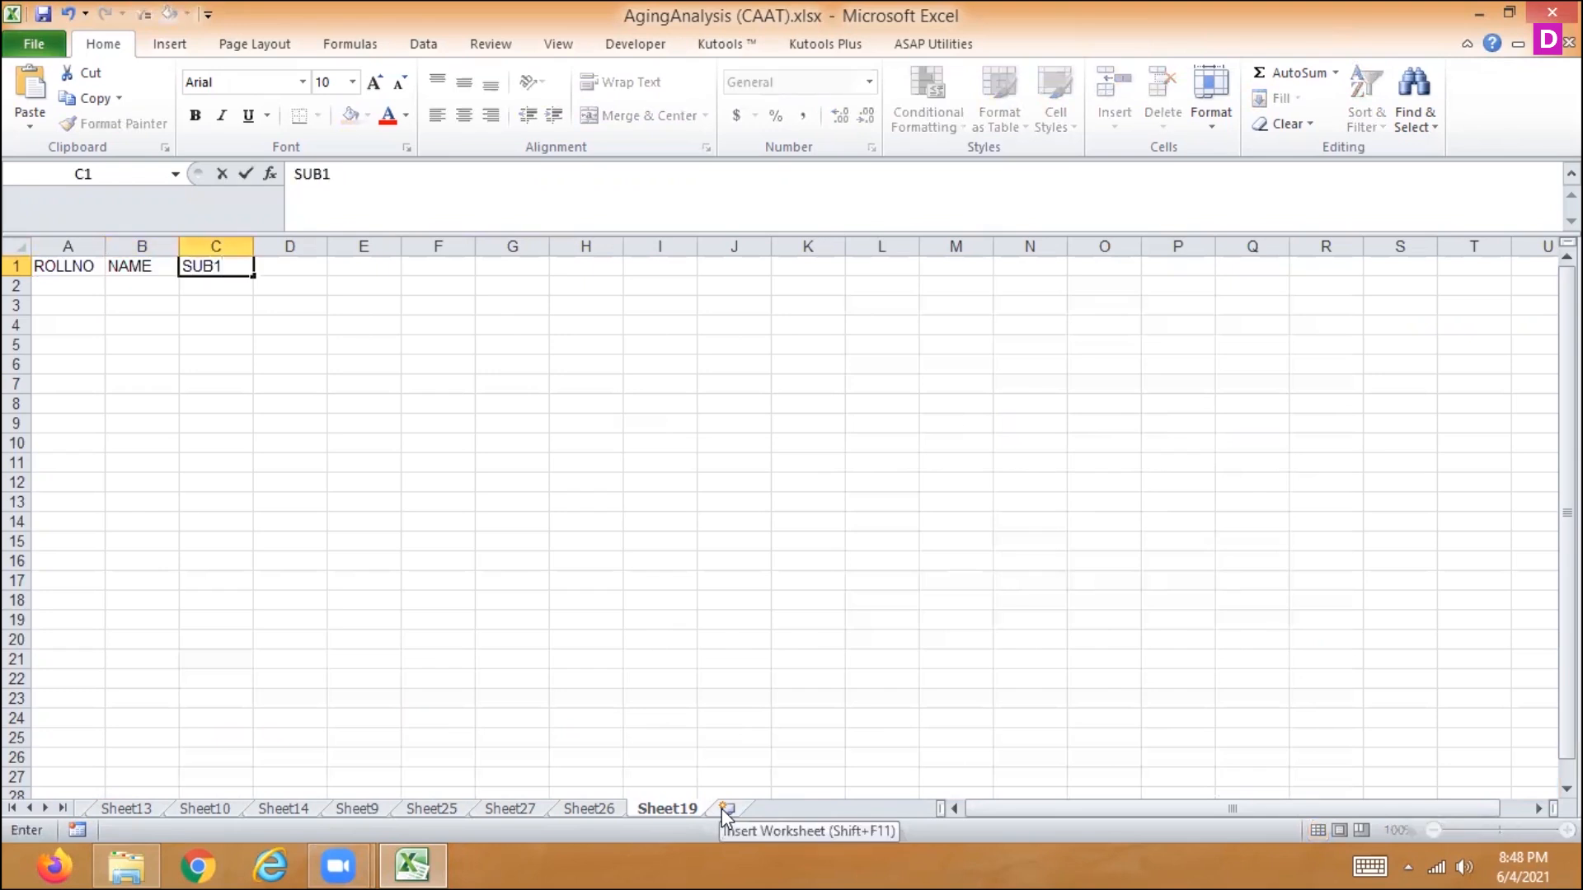
key(Tab)
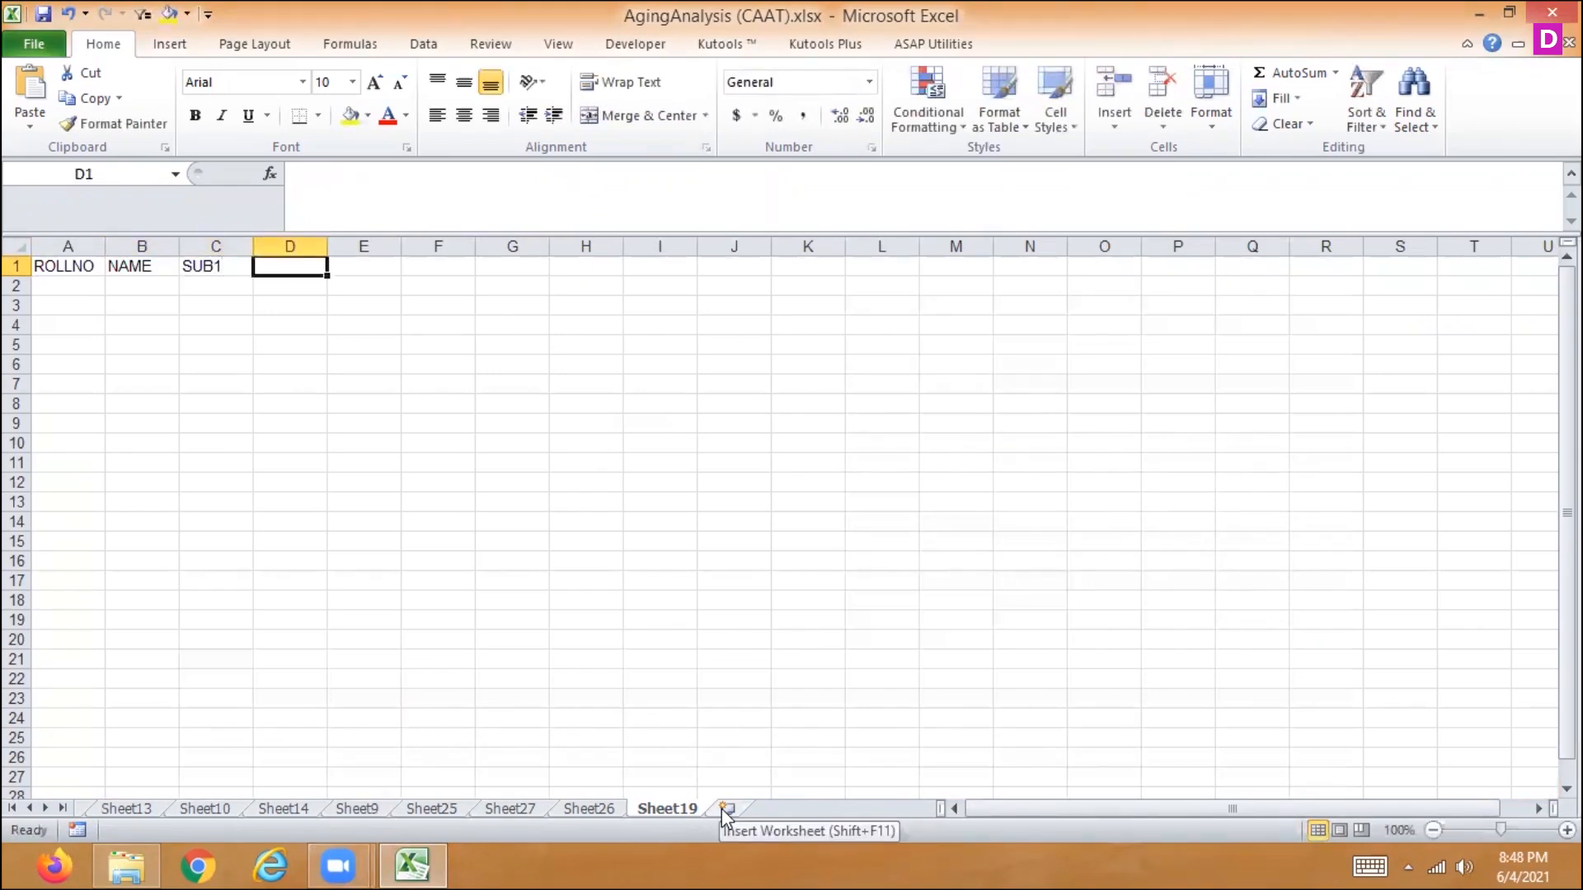
text(SUB2)
key(Tab)
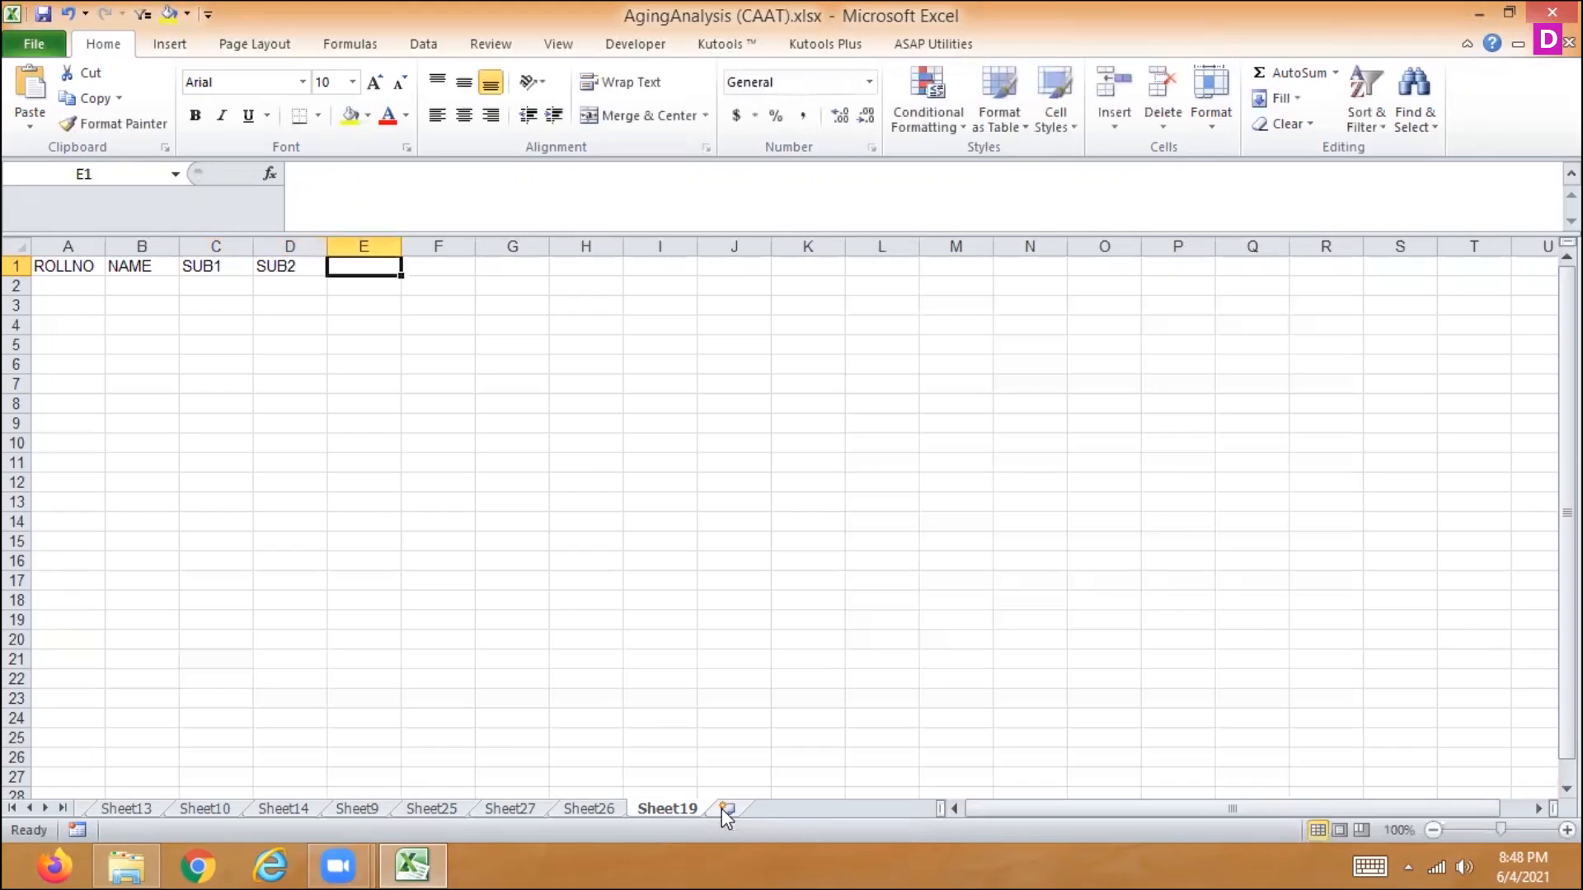
text(SUB3)
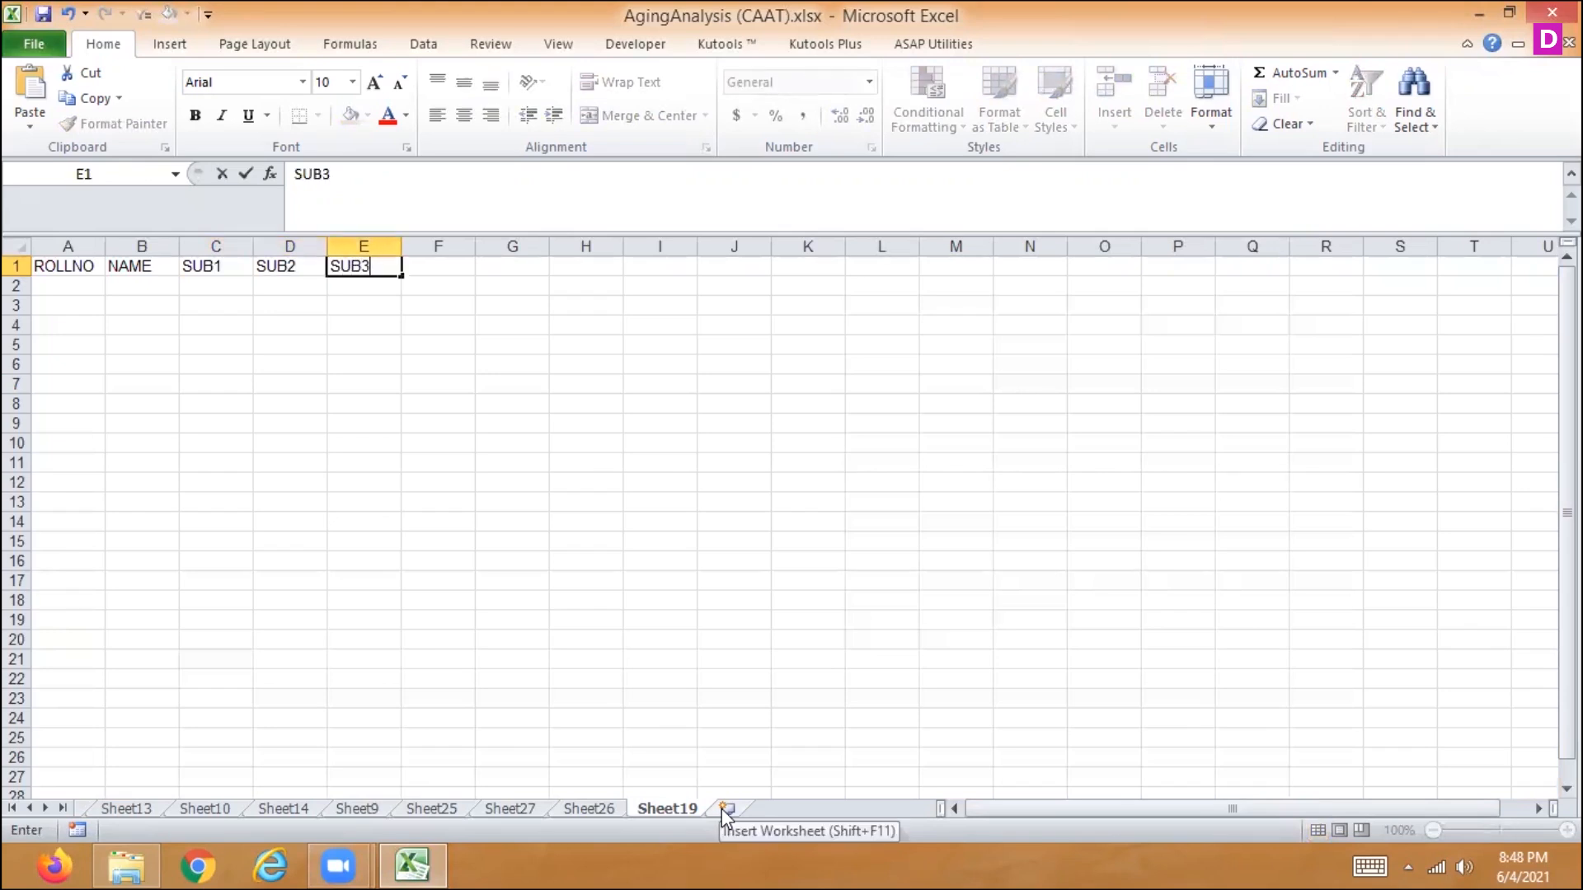
key(Return)
- Enter roll numbers 1, 2 and 3 from A2 down and extend the series to 10 in A11
key(Left)
key(Left)
key(Left)
key(Left)
text(1)
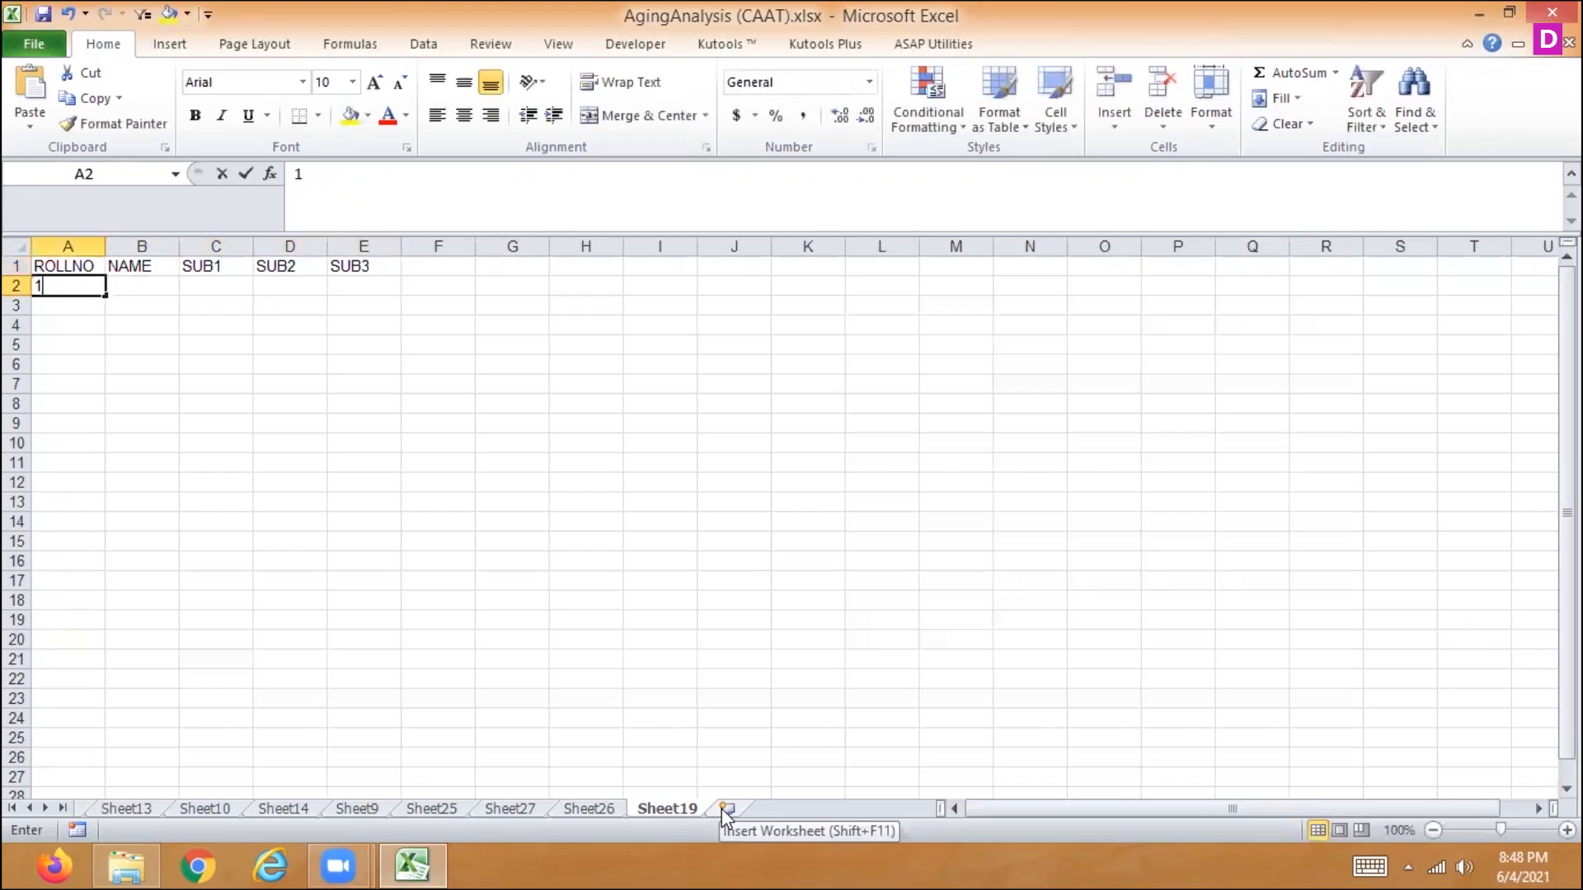
key(Return)
text(2)
key(Return)
text(3)
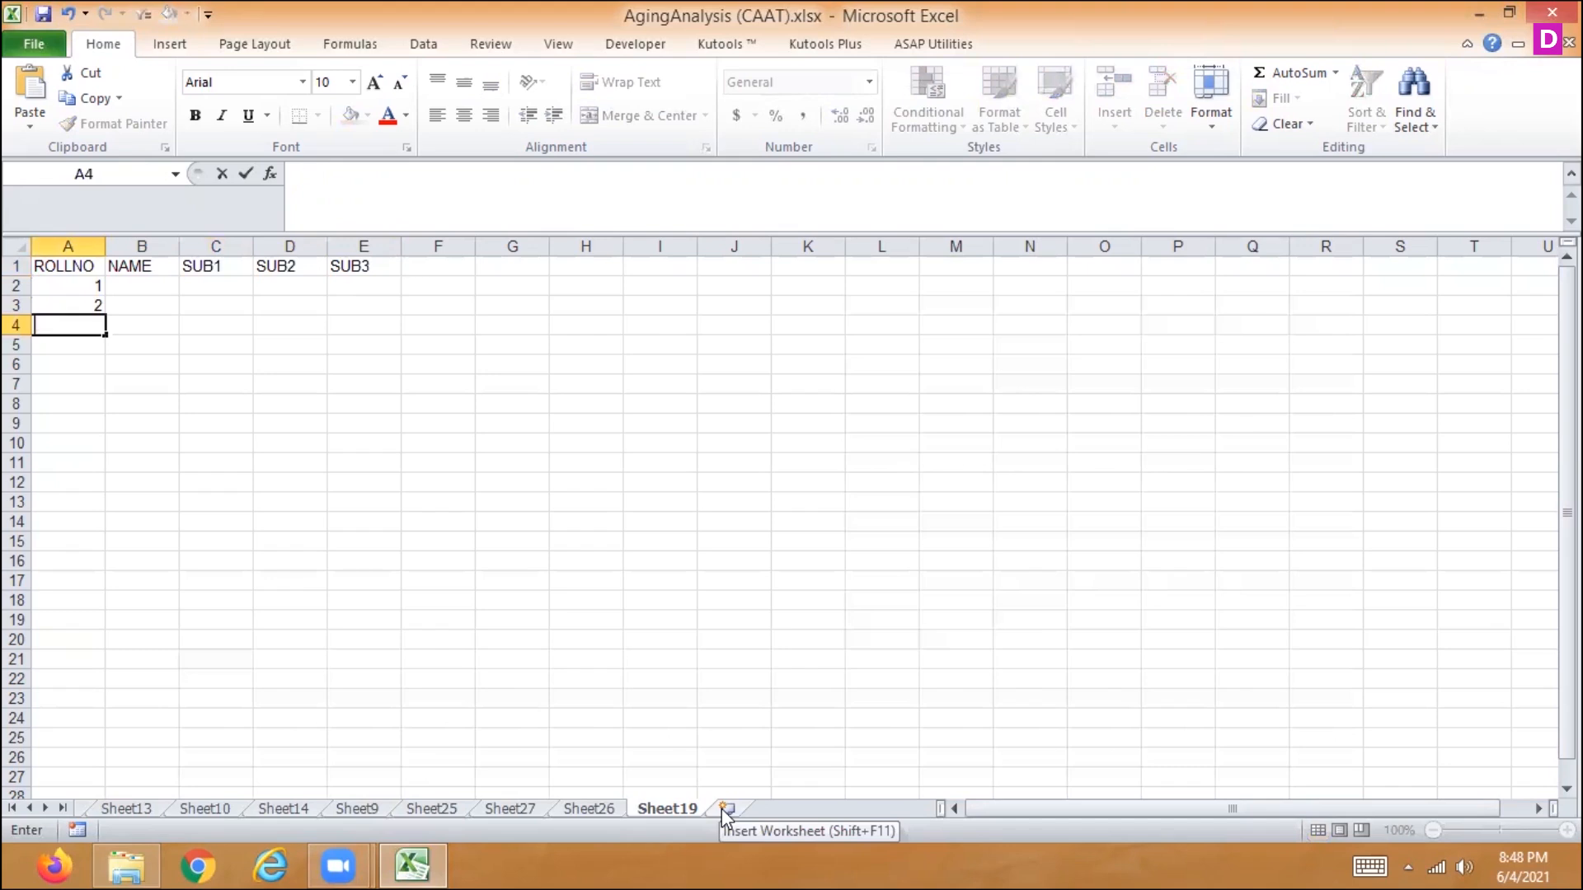
key(Return)
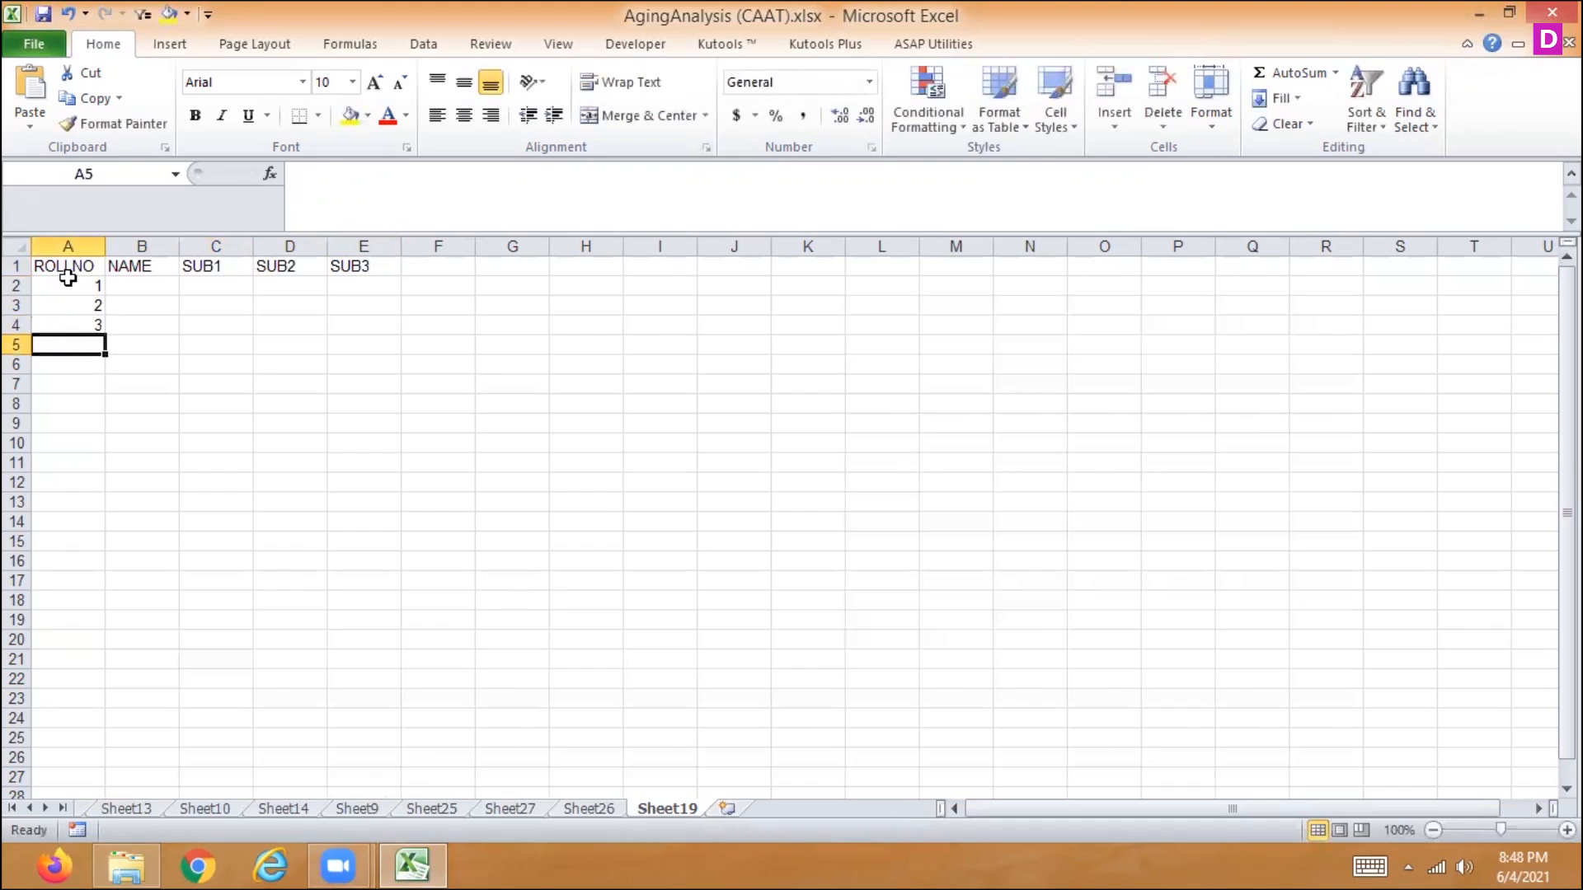
drag(96, 294, 91, 471)
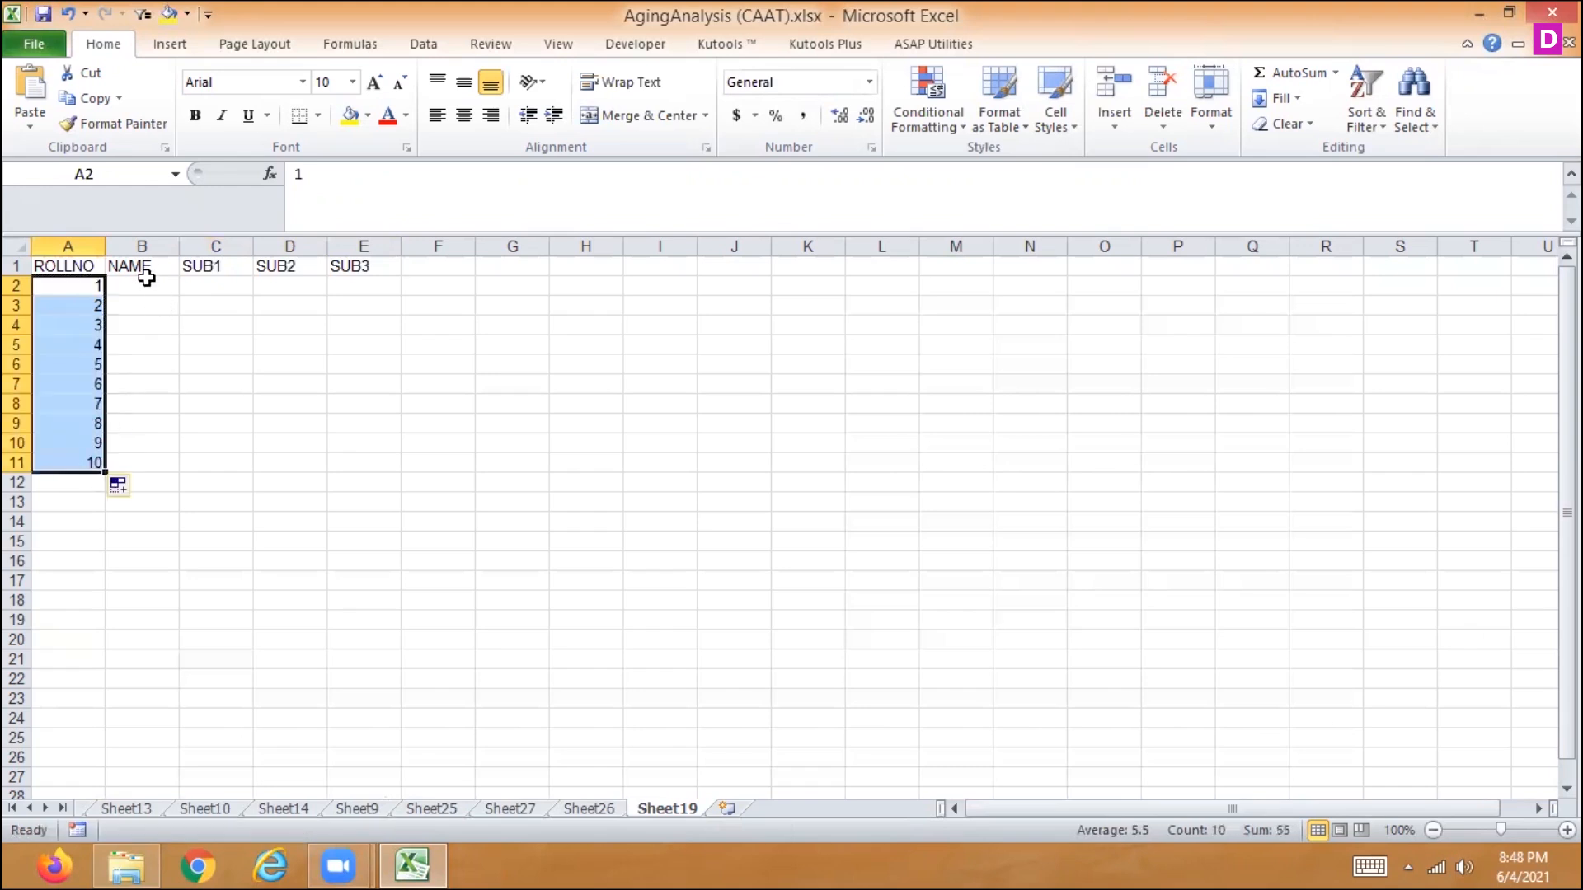
- Enter the first student's name in B2 and autofill the custom name list down to B11
click(146, 280)
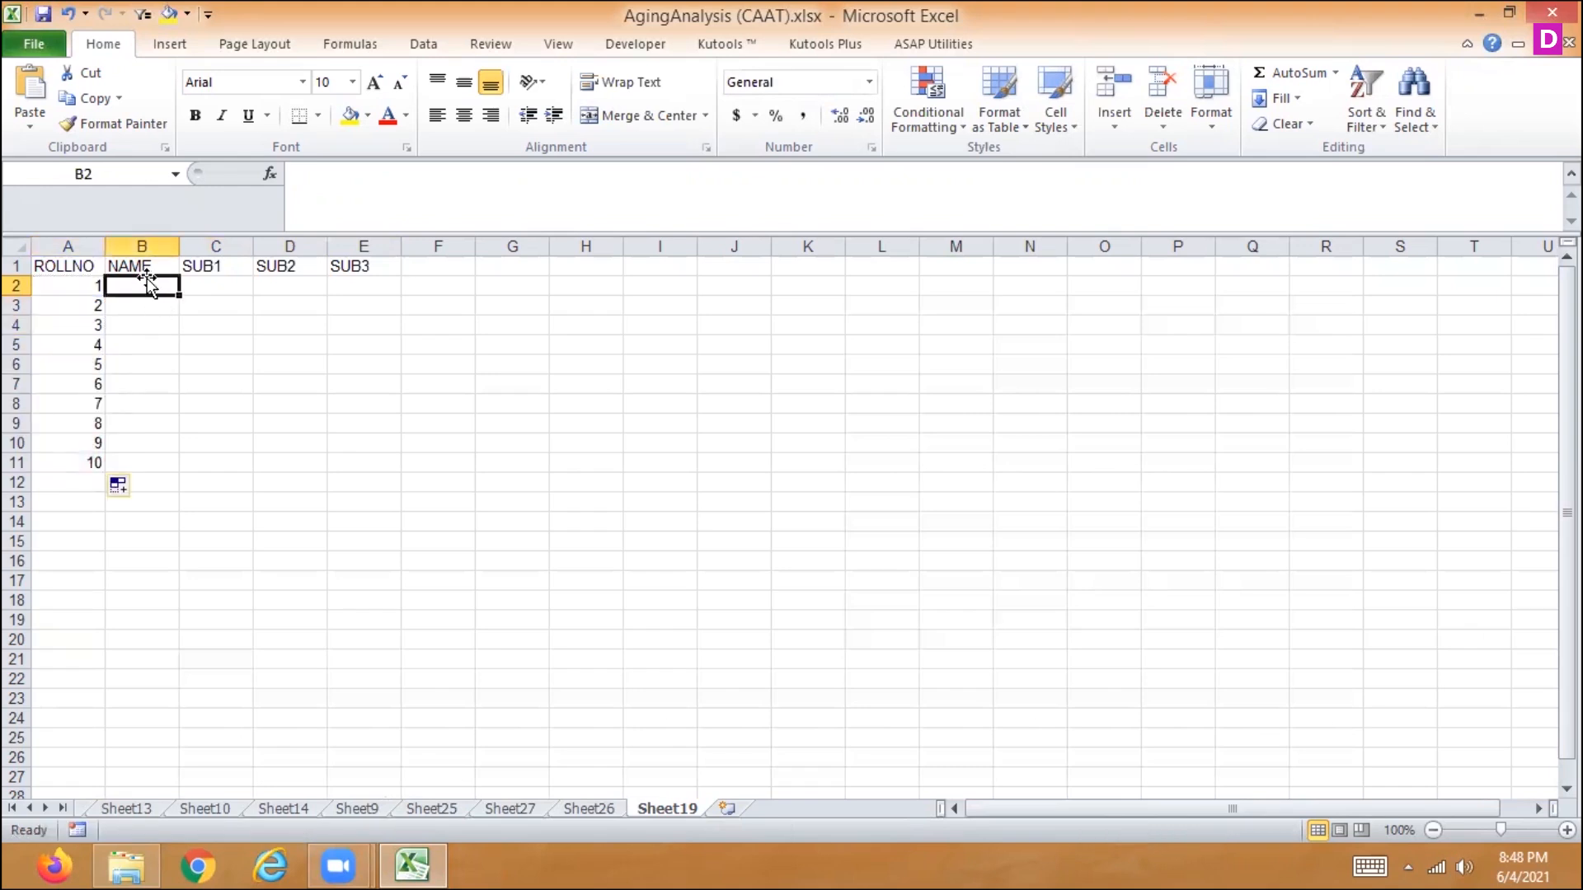
text(NIDHI)
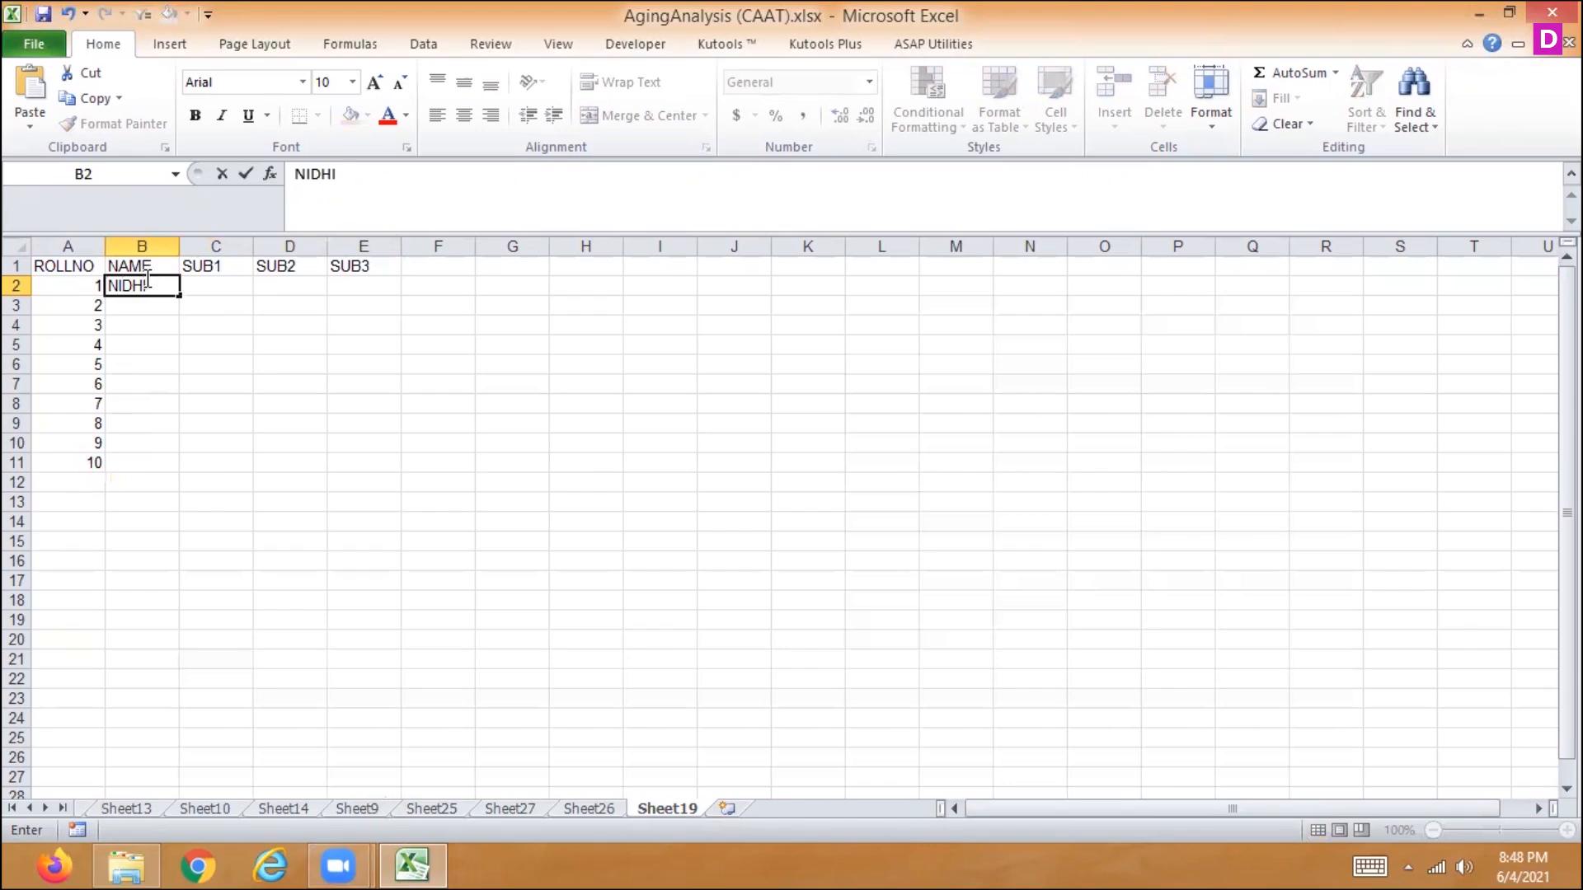
key(Return)
click(146, 280)
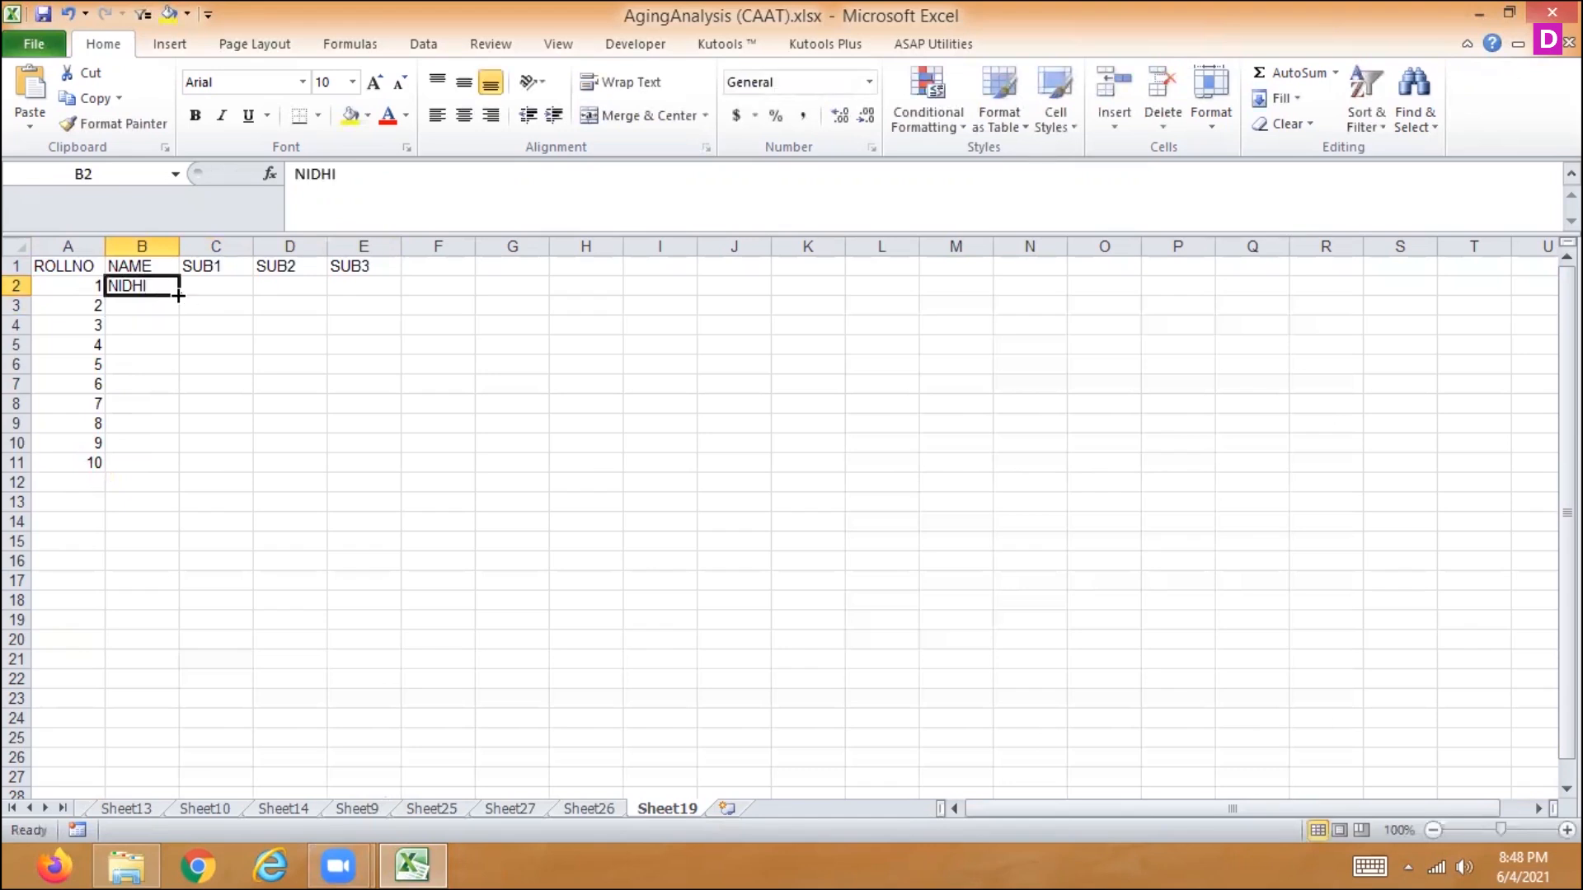
drag(179, 295, 143, 472)
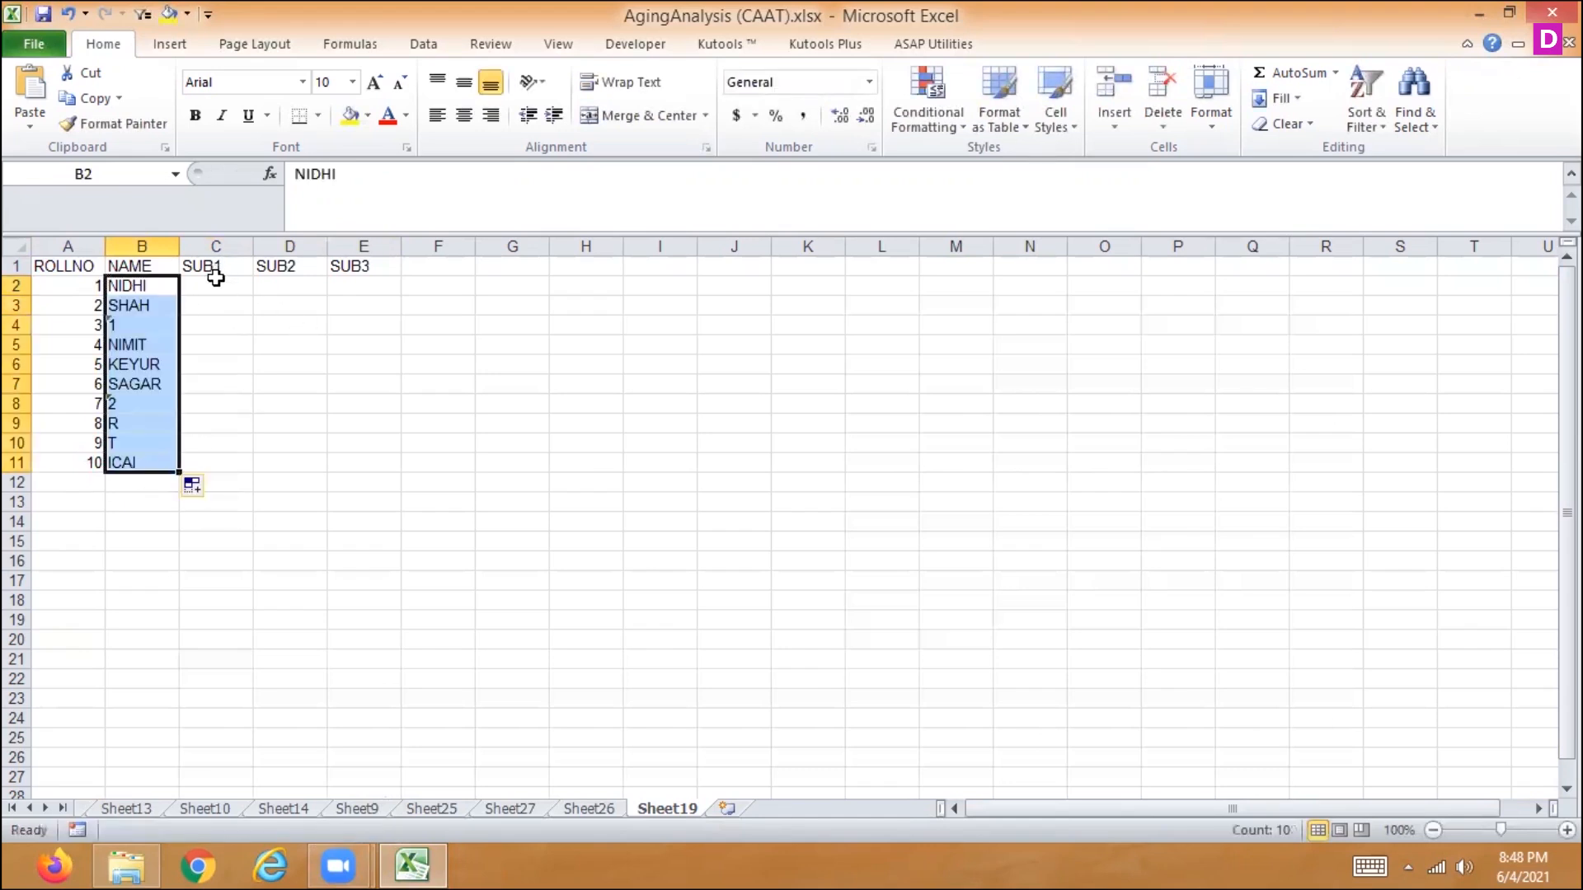
click(215, 281)
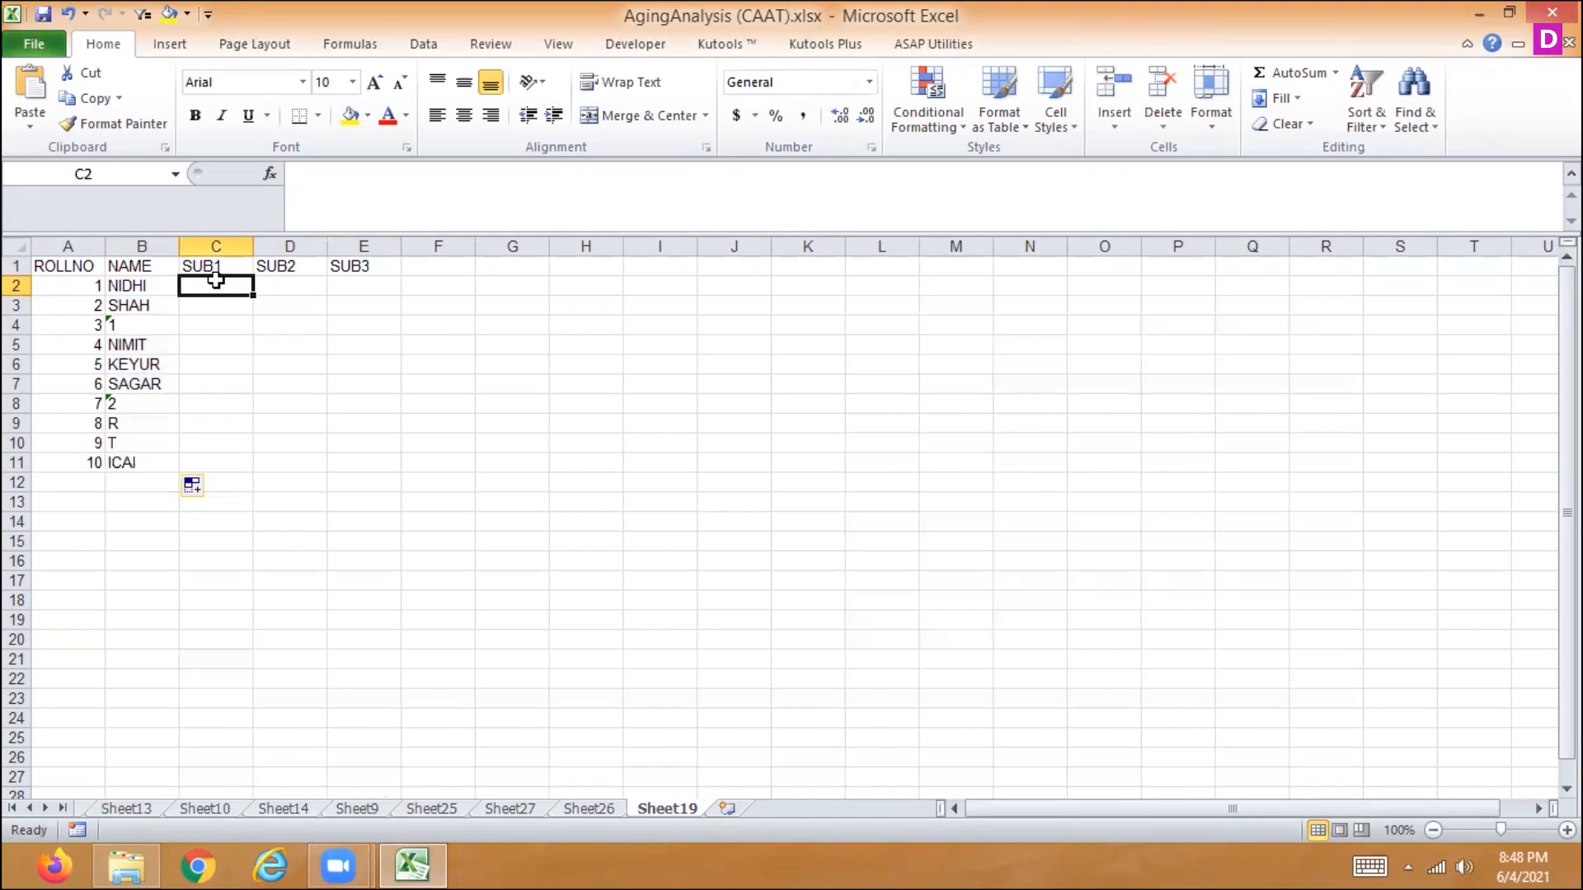
text(25)
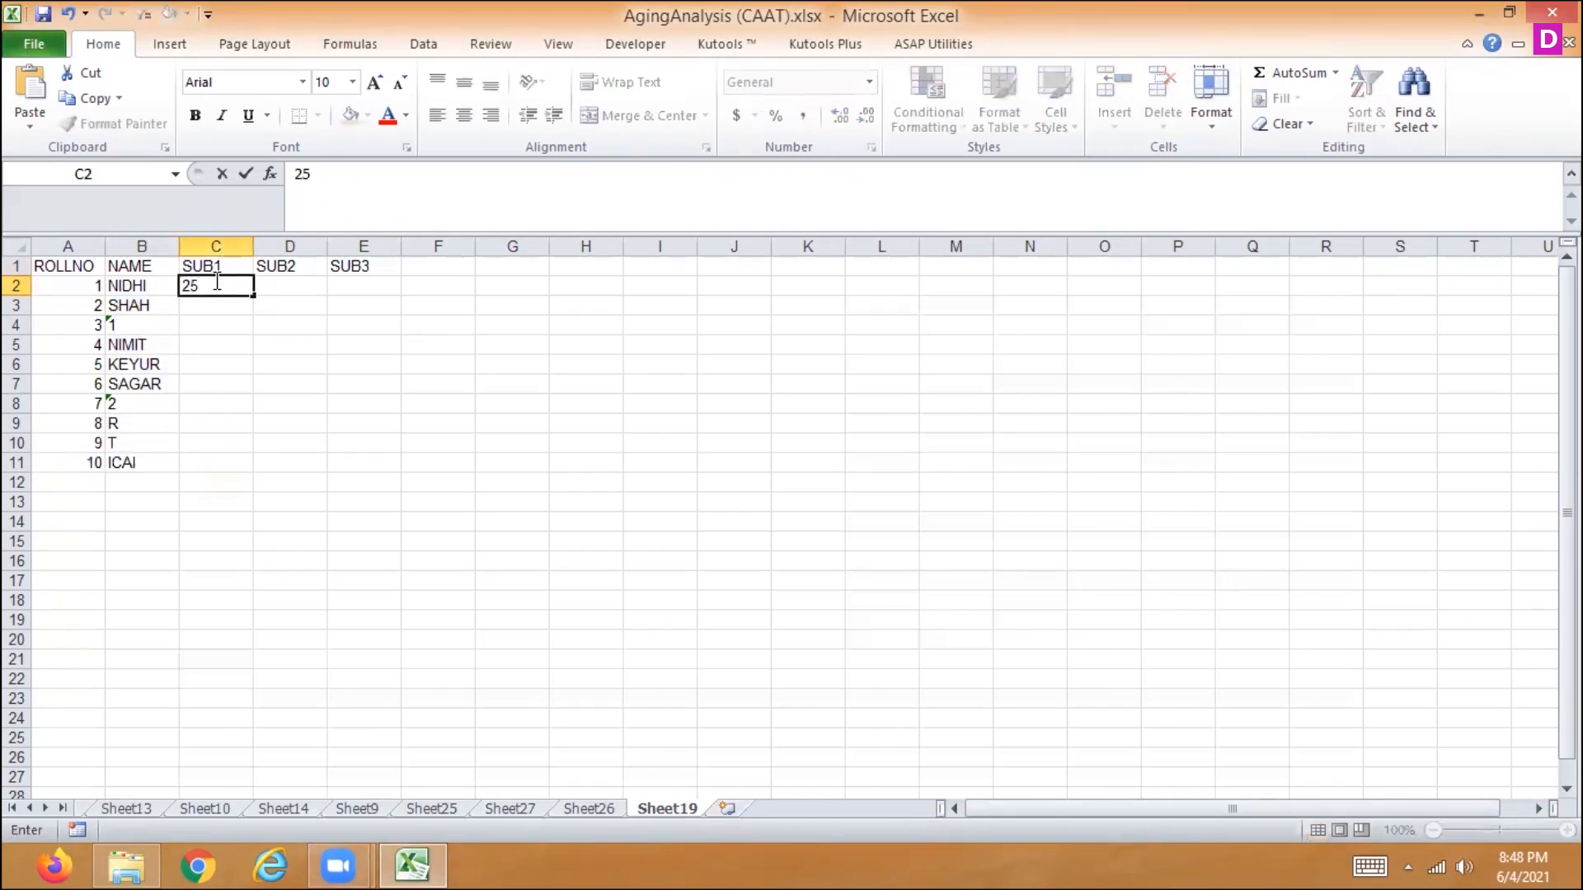
key(BackSpace)
key(BackSpace)
text(=)
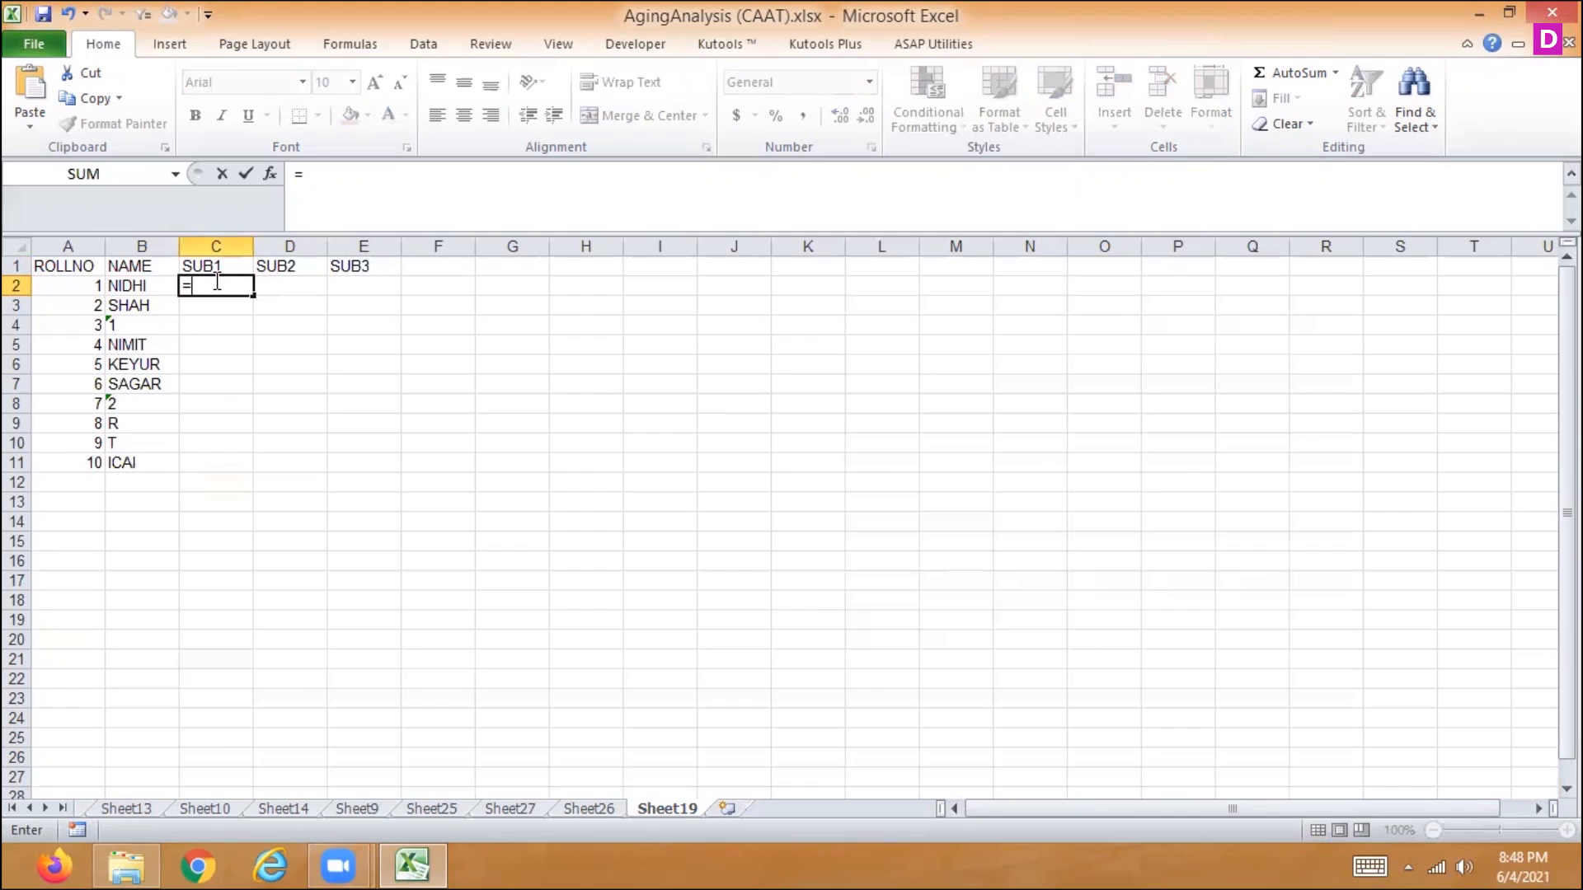
text(R)
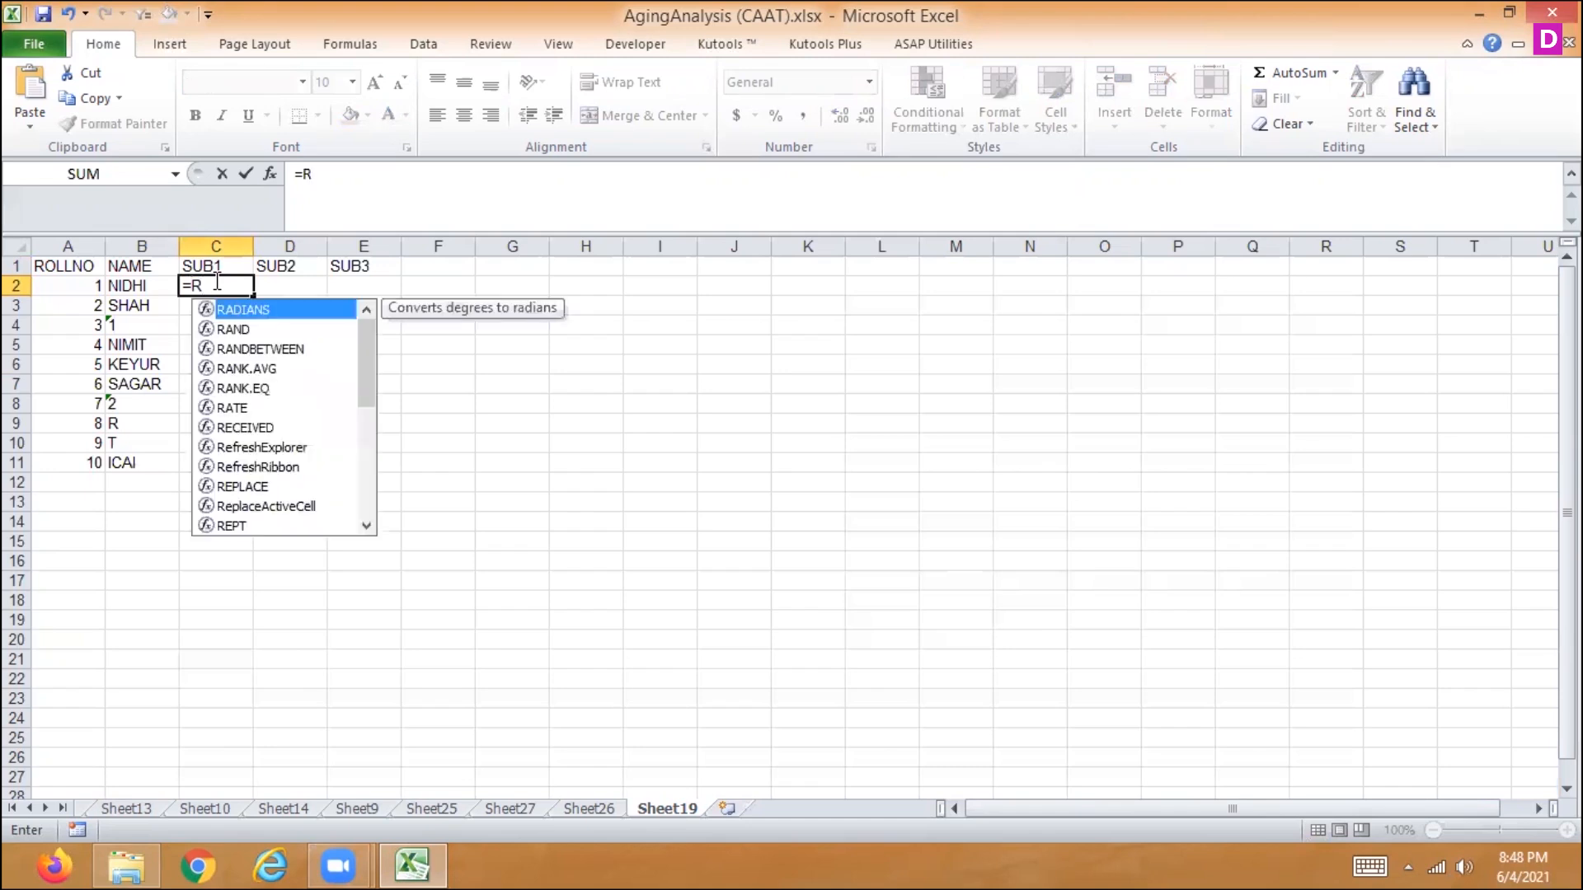
key(BackSpace)
key(BackSpace)
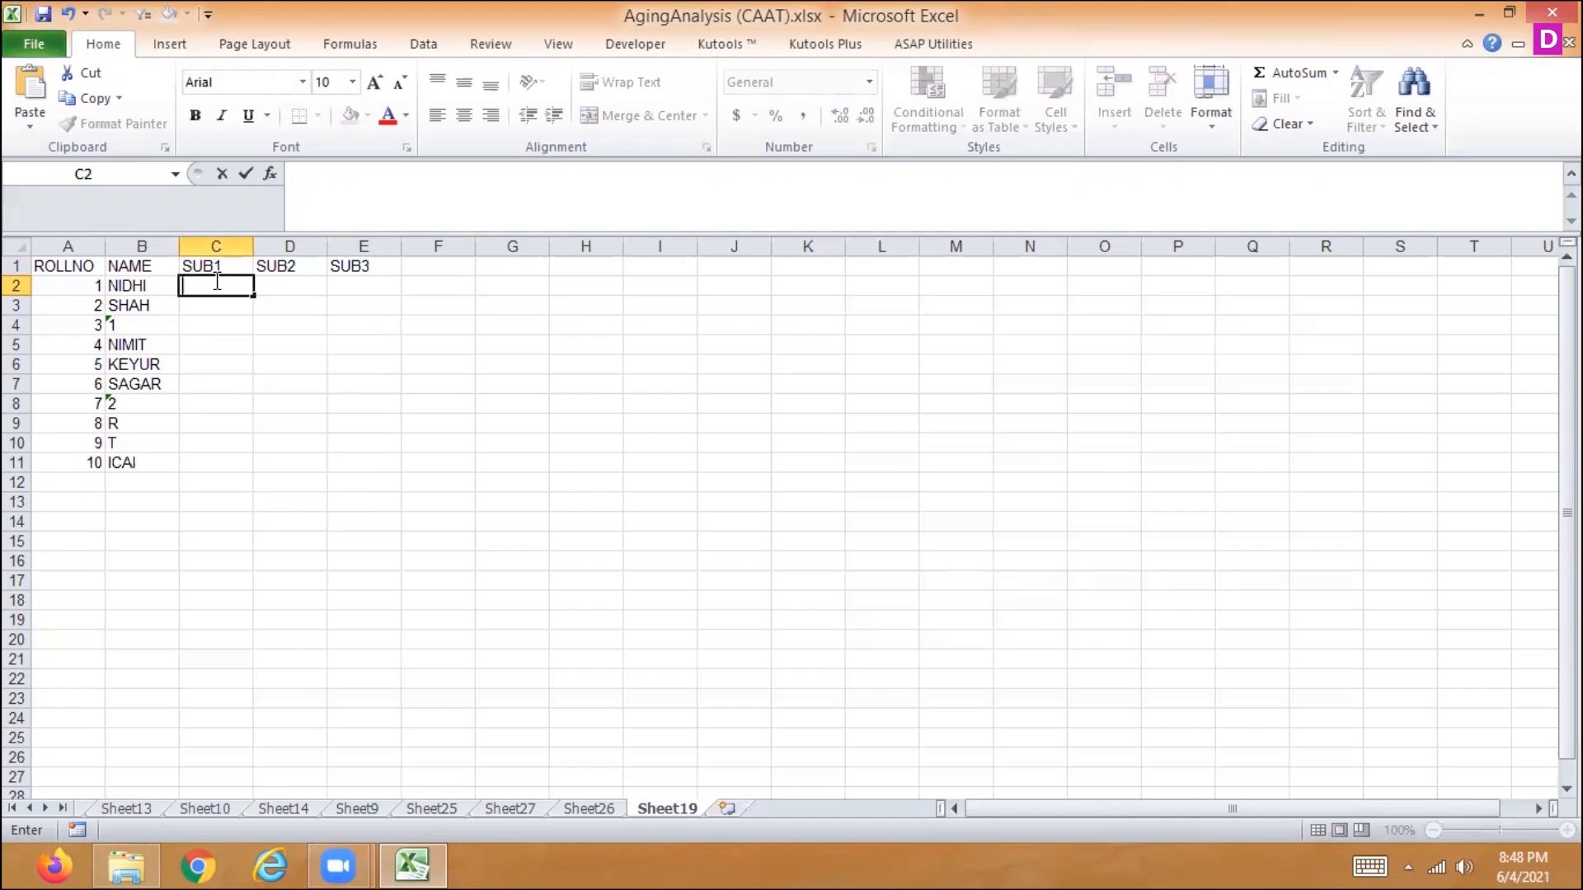
- Enter the SUB1 marks 50, 100, 60 and 70 in C2:C5
text(50)
key(Return)
text(10)
key(Return)
text(0)
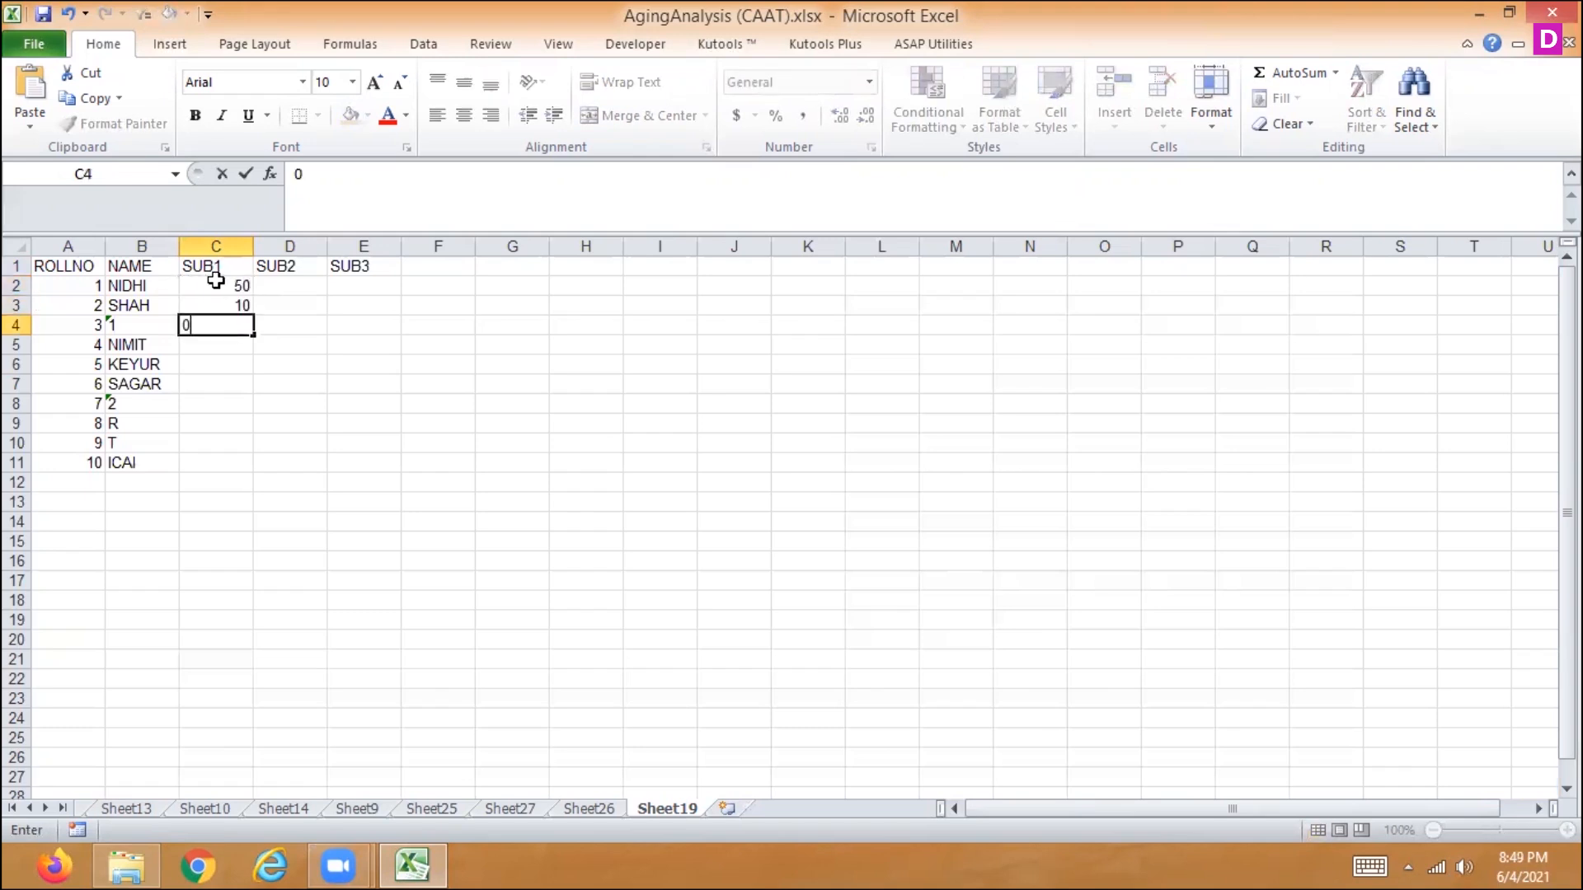
key(Up)
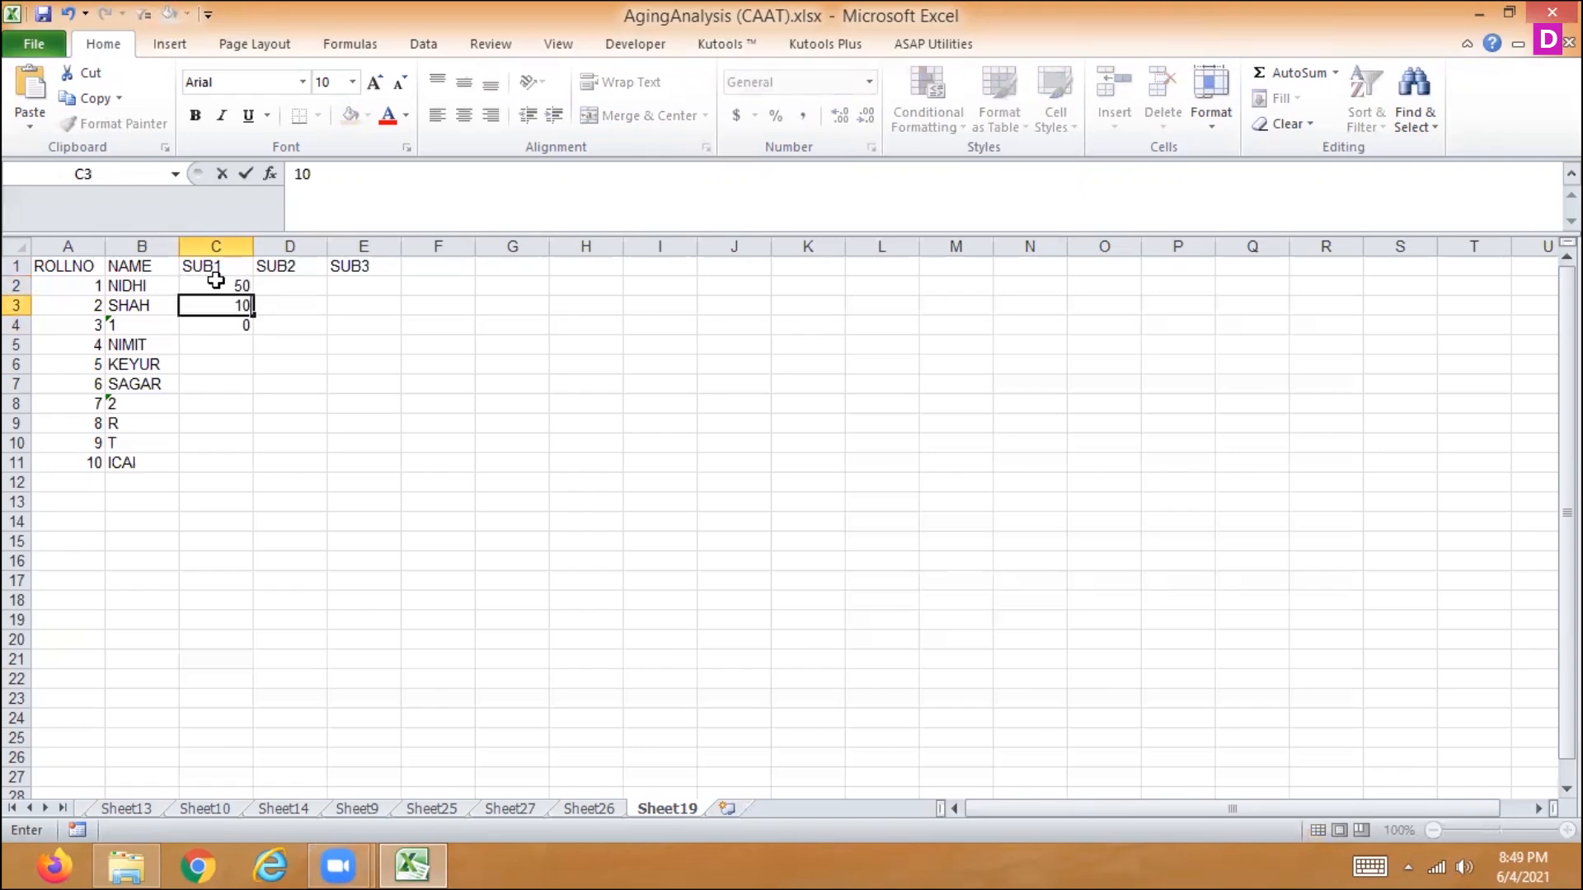
text(0)
key(Return)
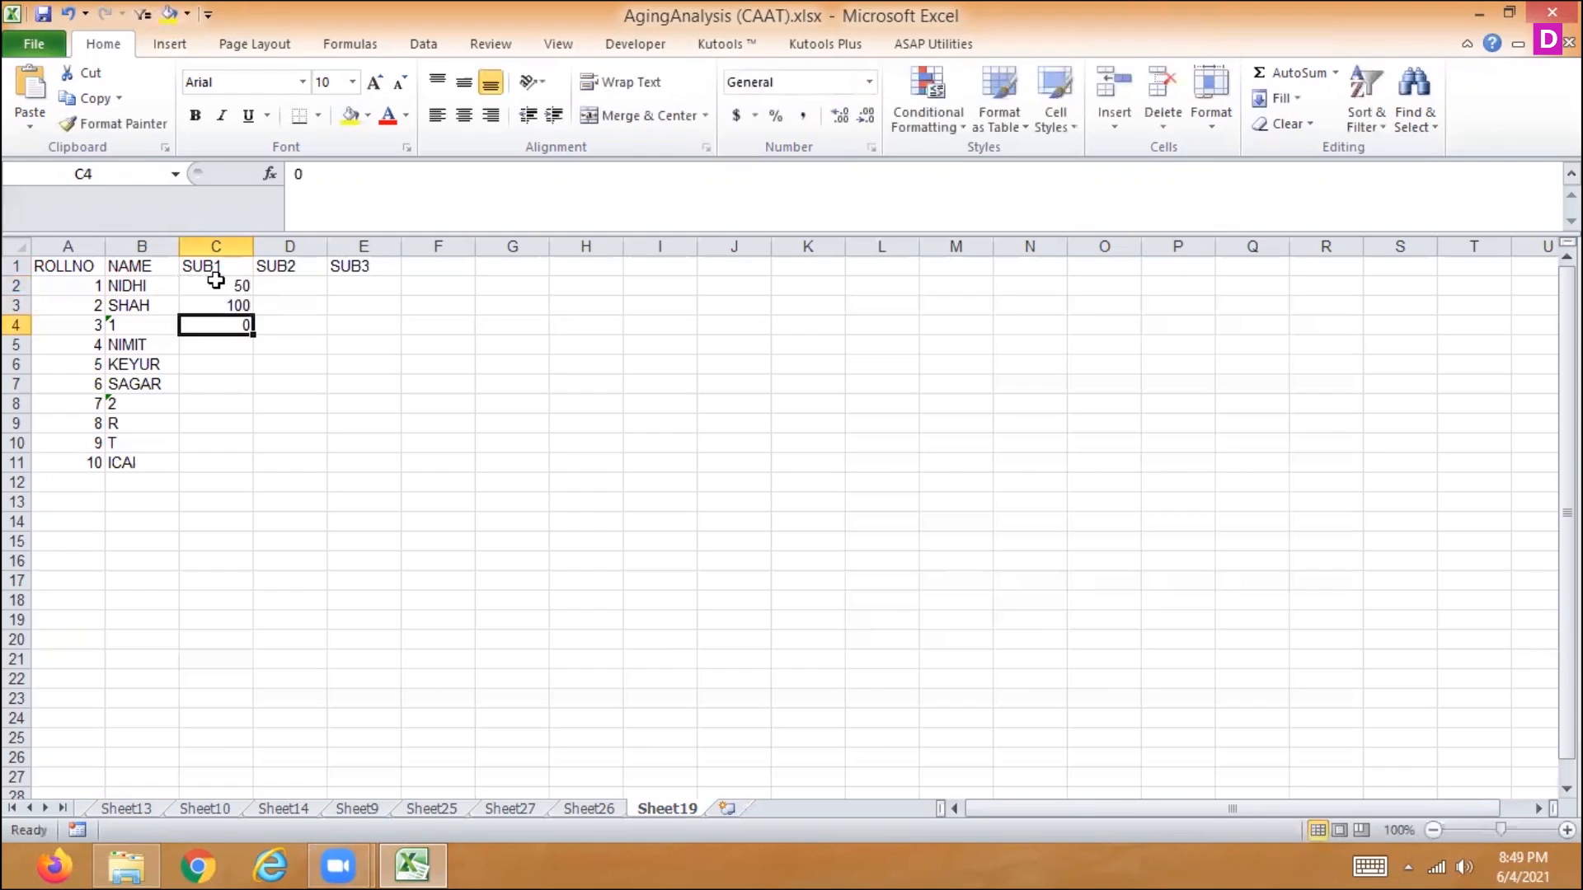
text(60)
key(Return)
text(70)
key(Return)
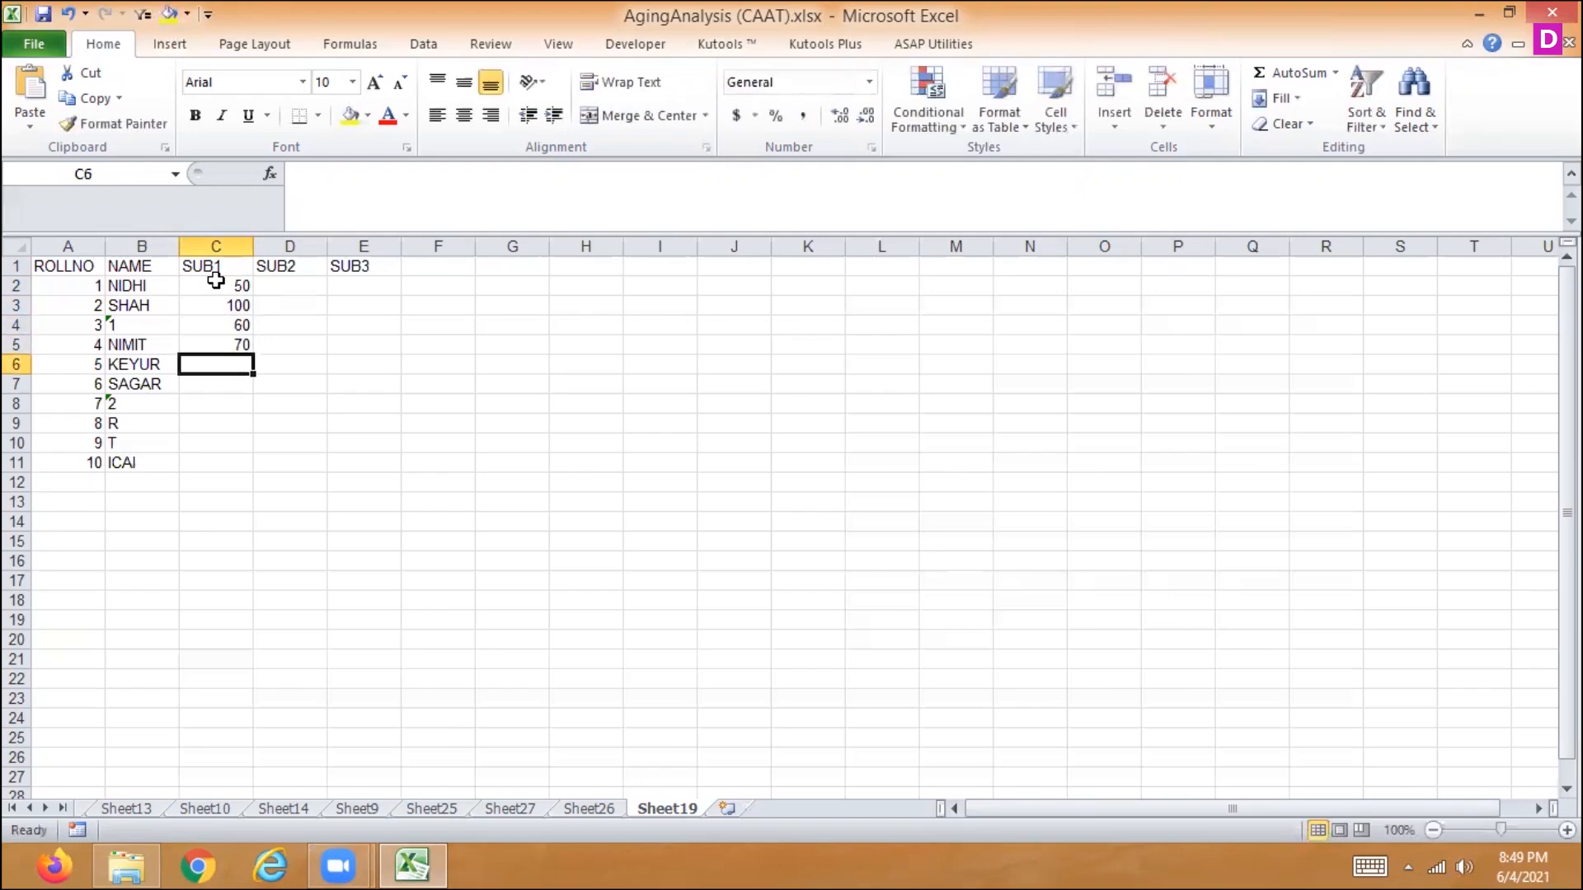
- Enter the SUB1 marks 90, 65 and 54 in C6:C8
text(90)
key(Return)
text(60)
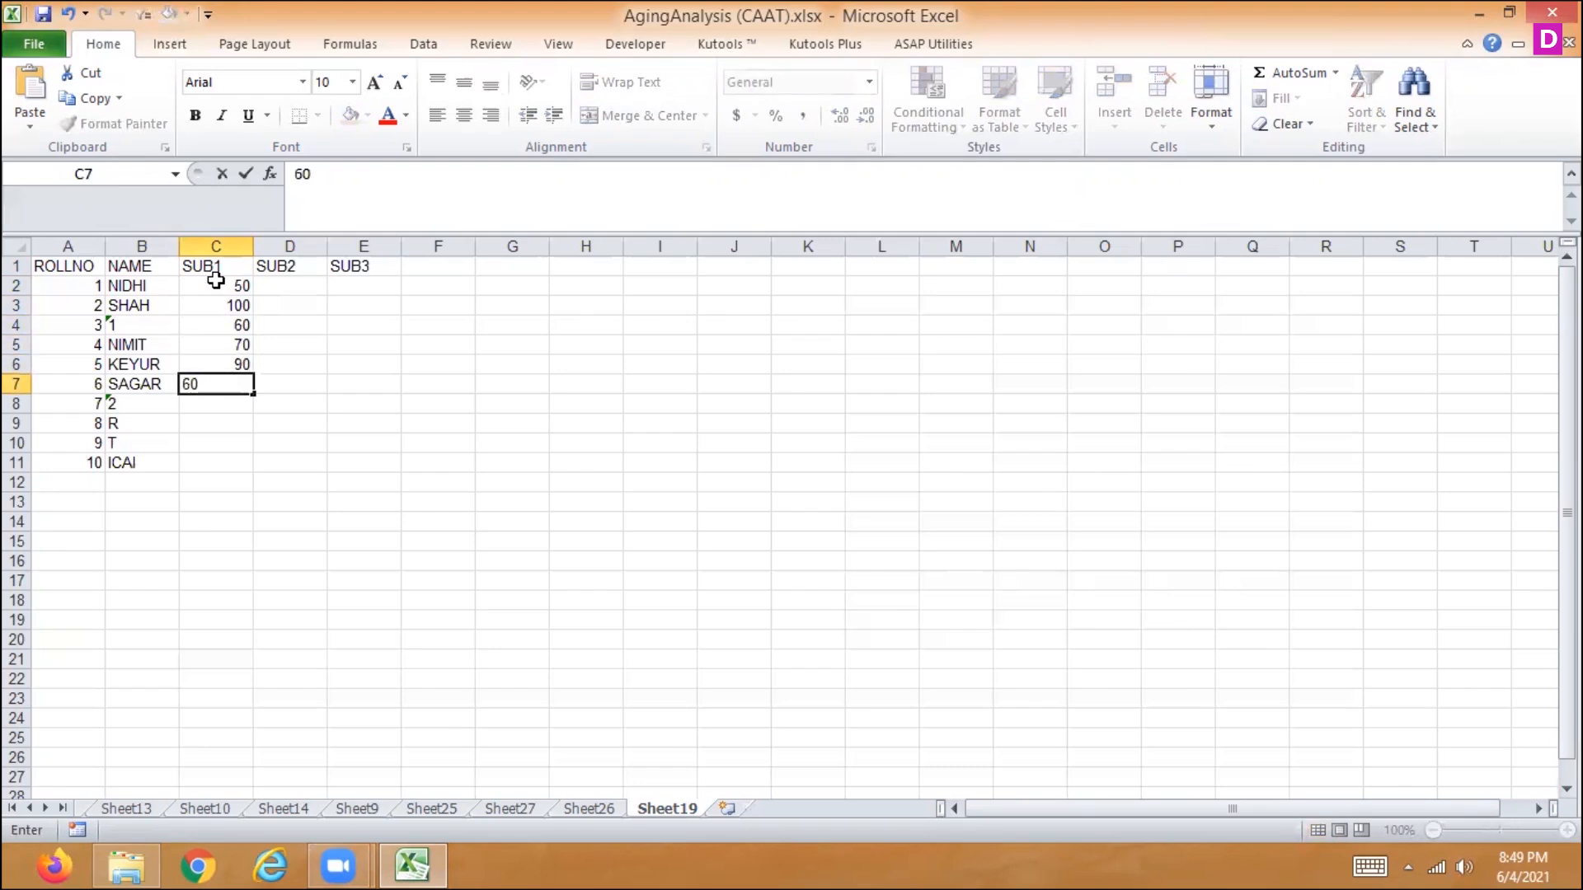
key(BackSpace)
text(5)
key(Return)
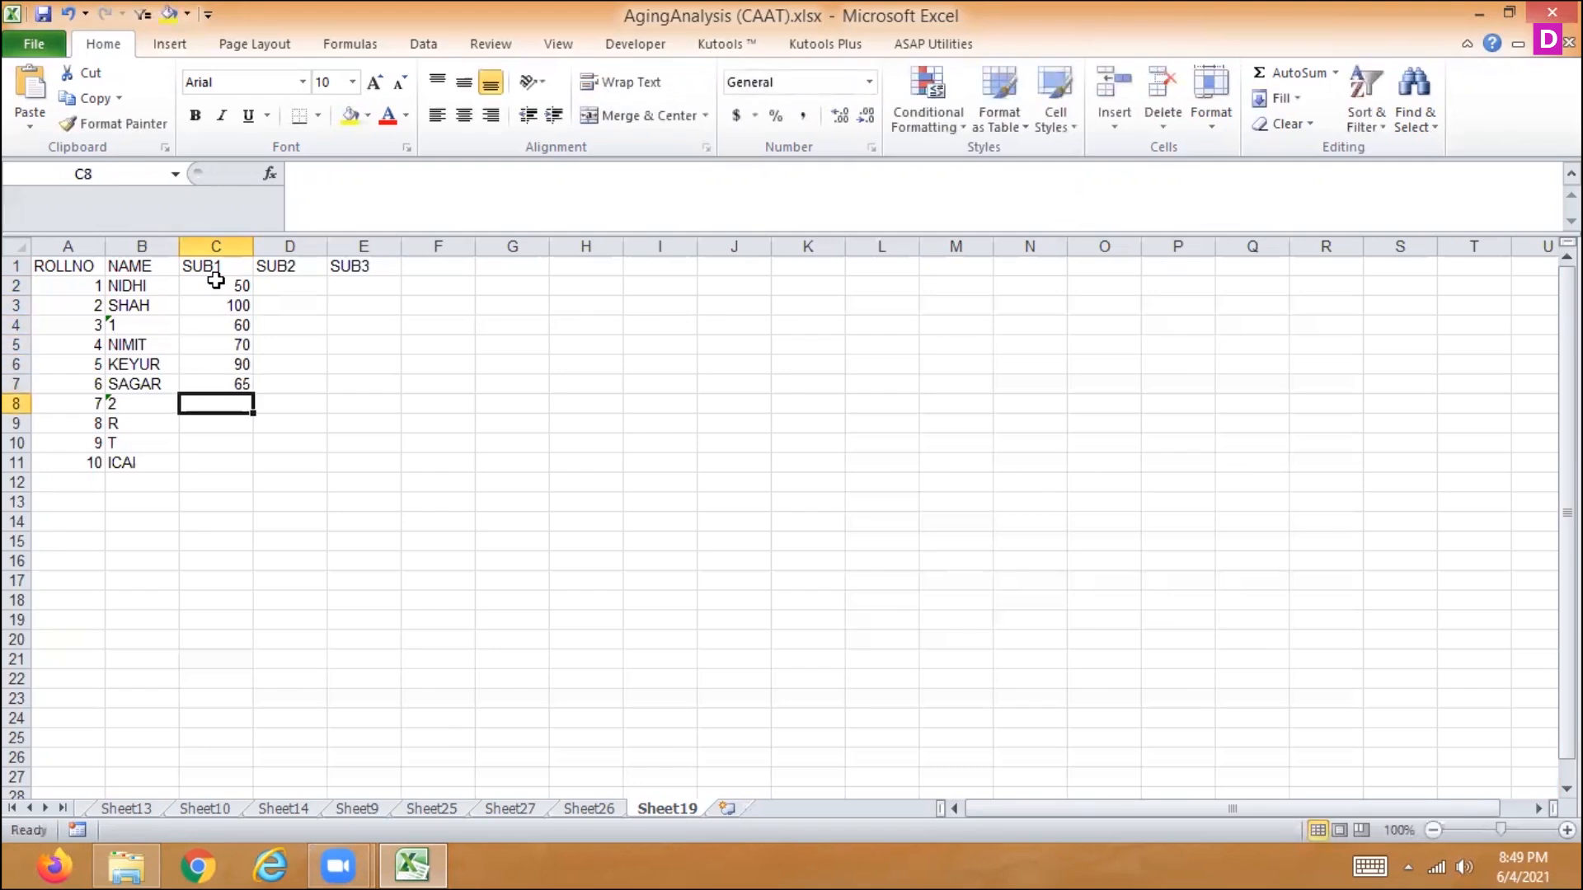
text(54)
key(Return)
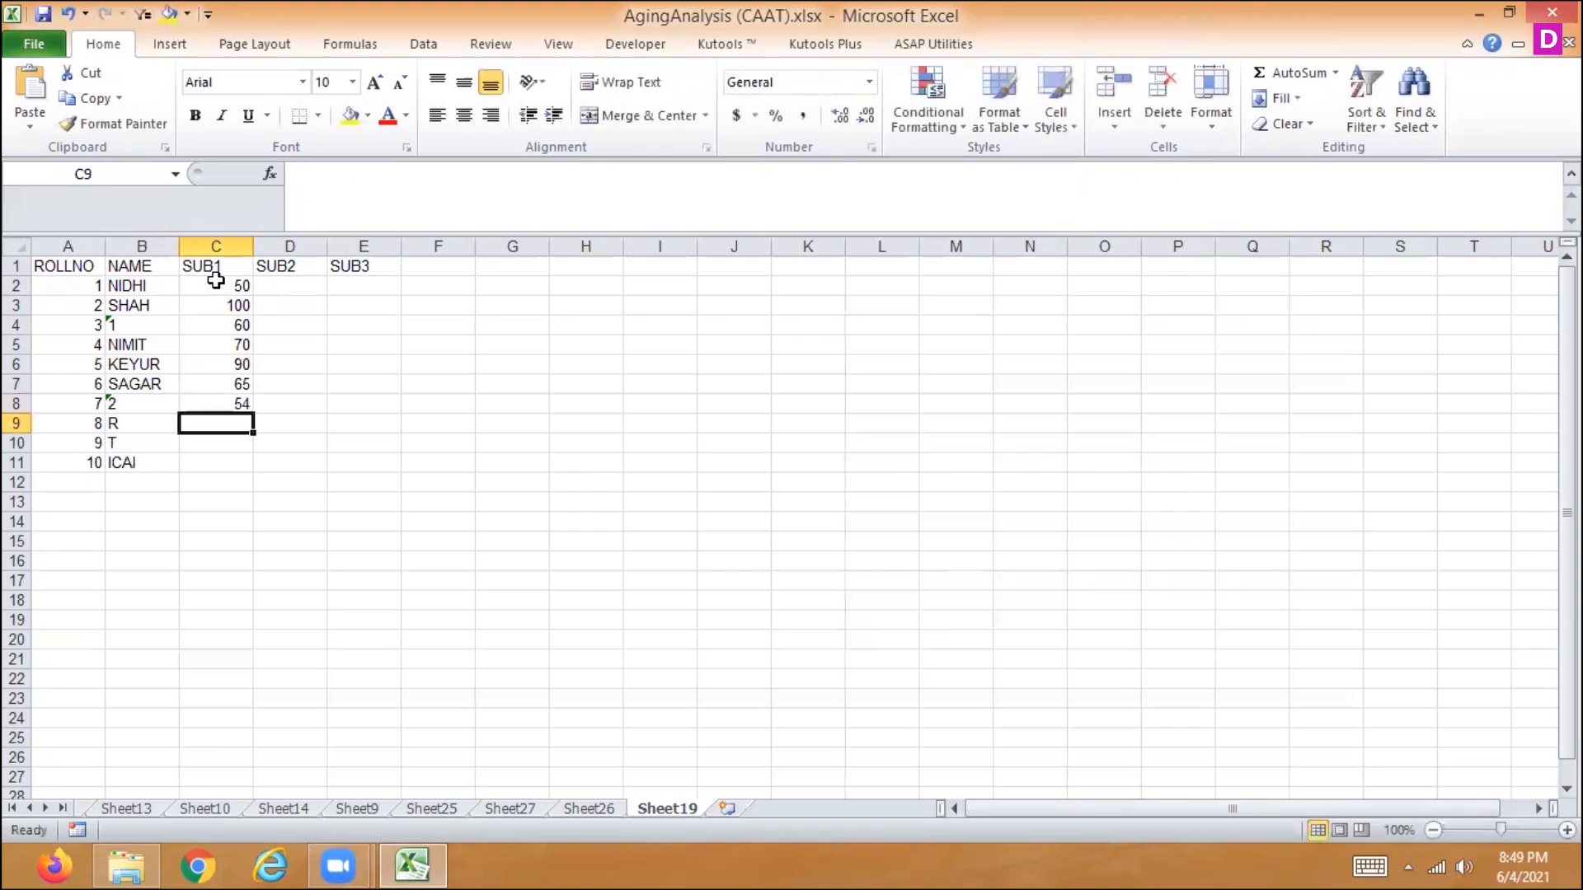
- Complete the SUB1 column with the marks 69, 96 and 99 in C9:C11
text(69)
key(Return)
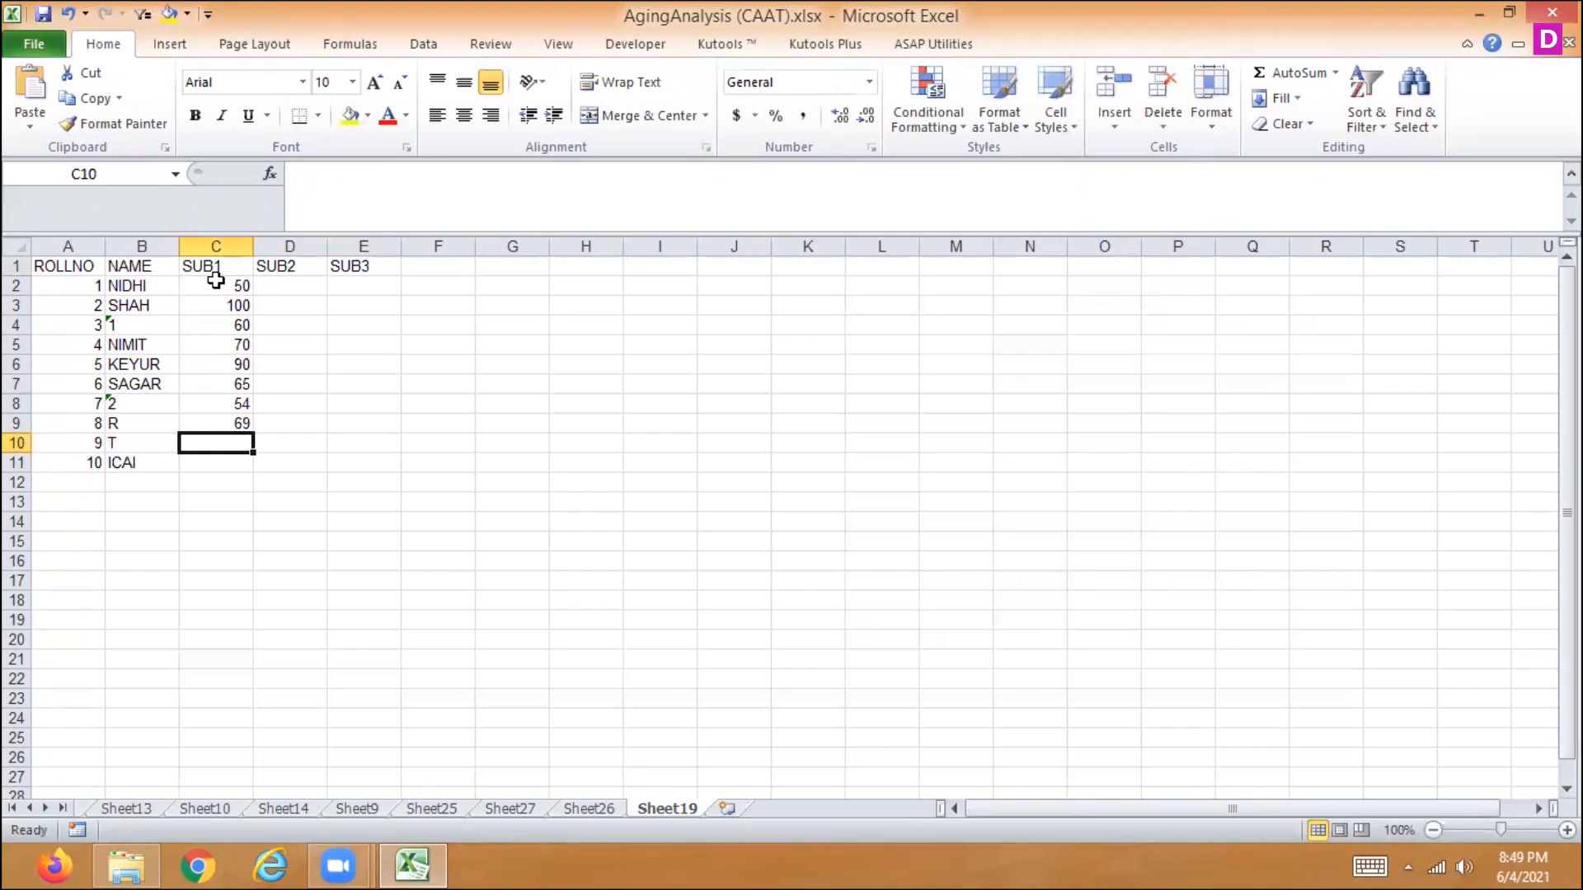
text(9)
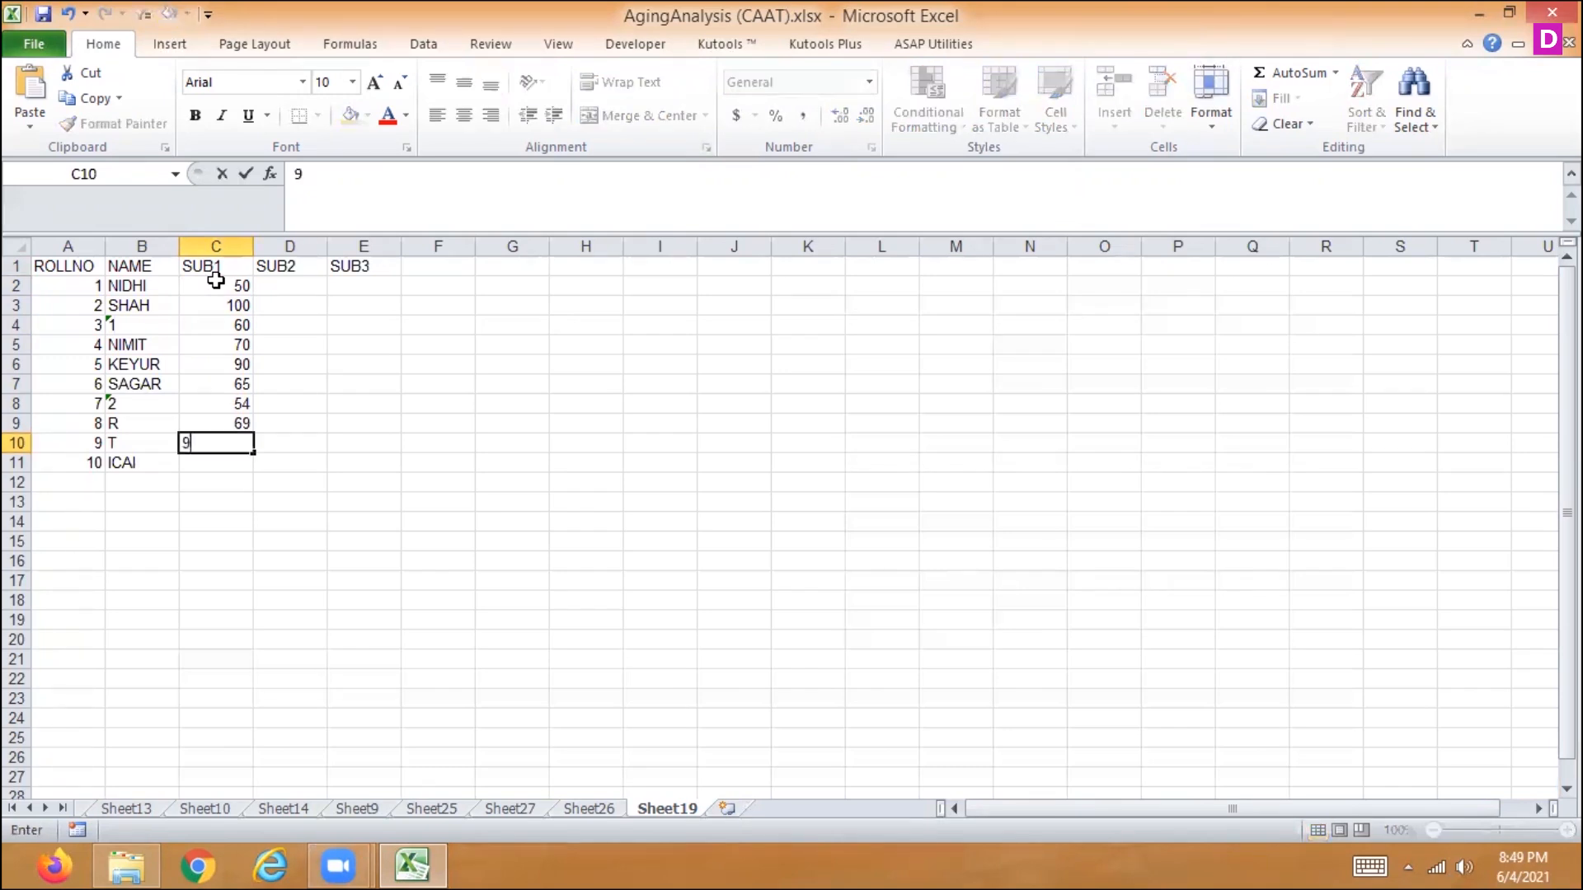
text(6)
key(Return)
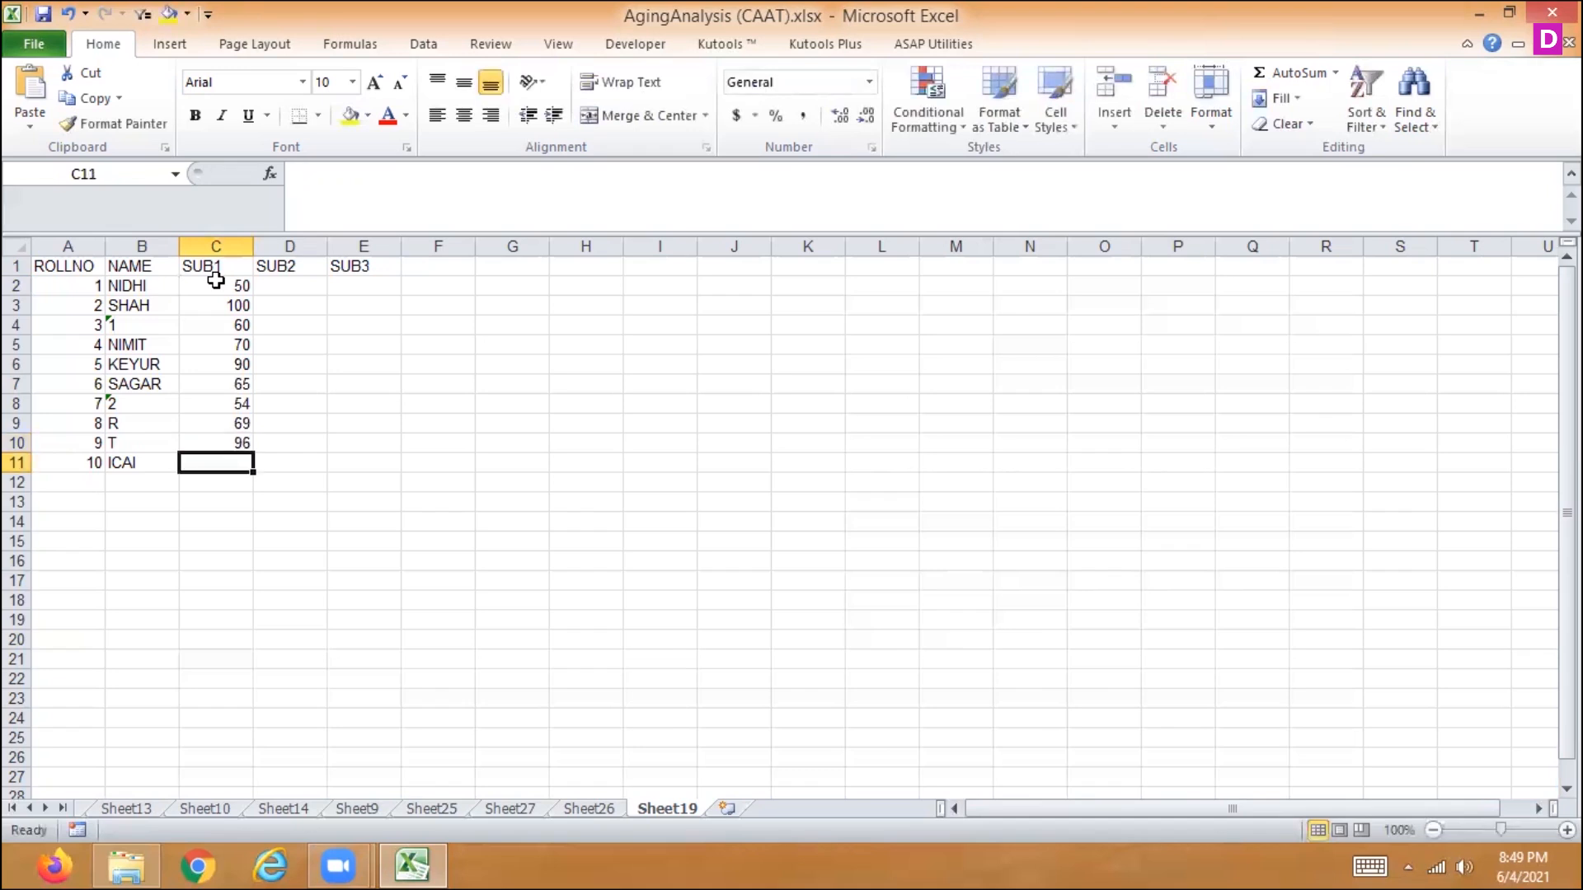
text(99)
key(Return)
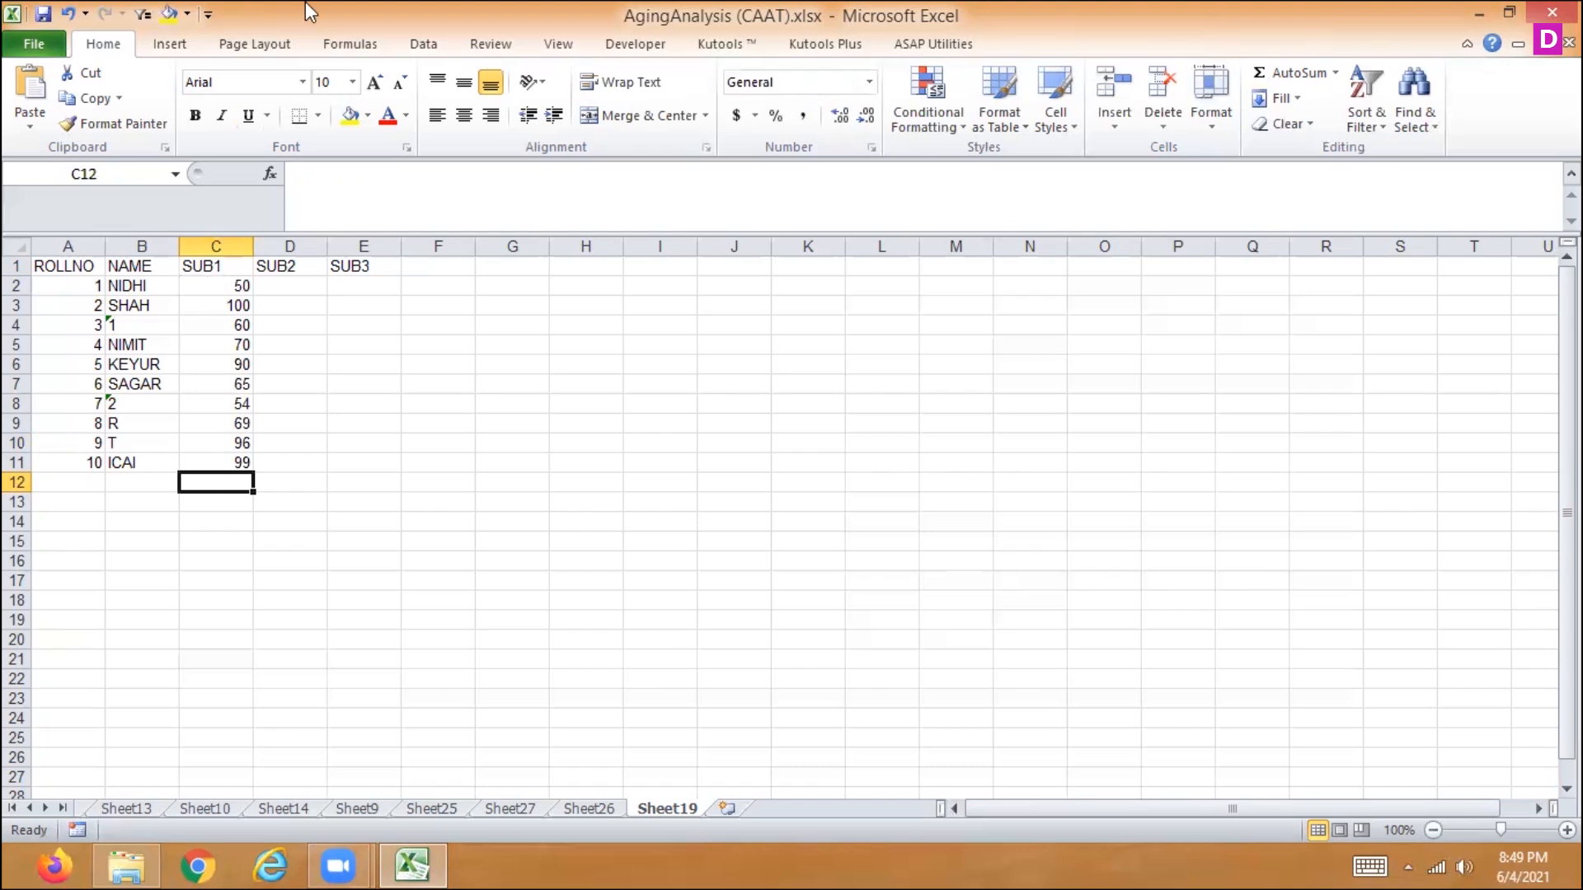
- Calculate the SUB2 marks with the formula =C2+10 in D2 and fill it down to D11
click(290, 288)
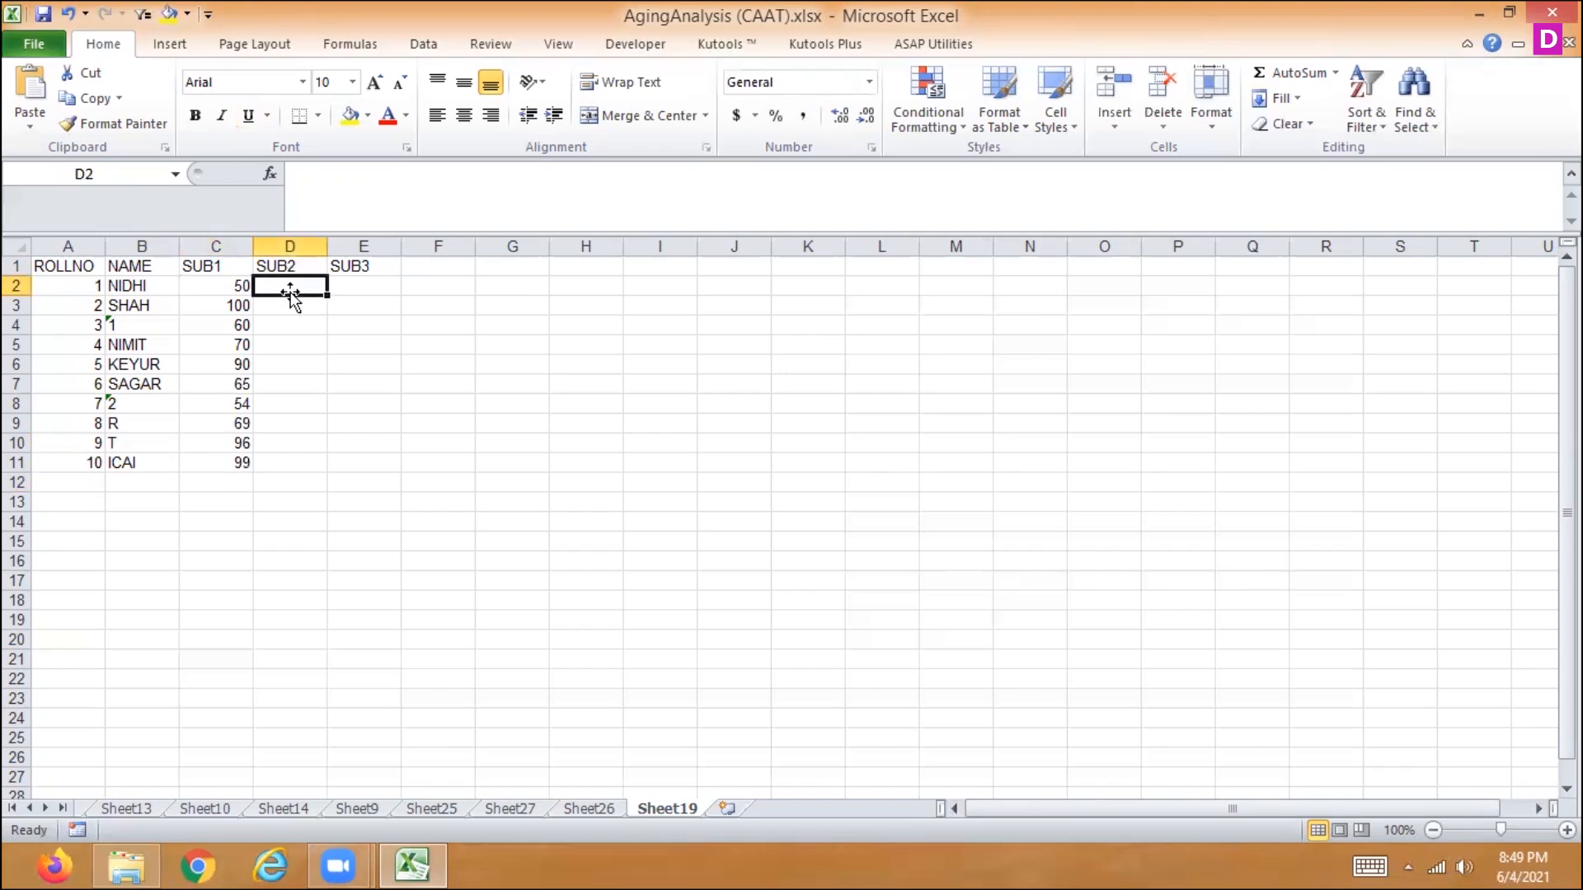
text(=)
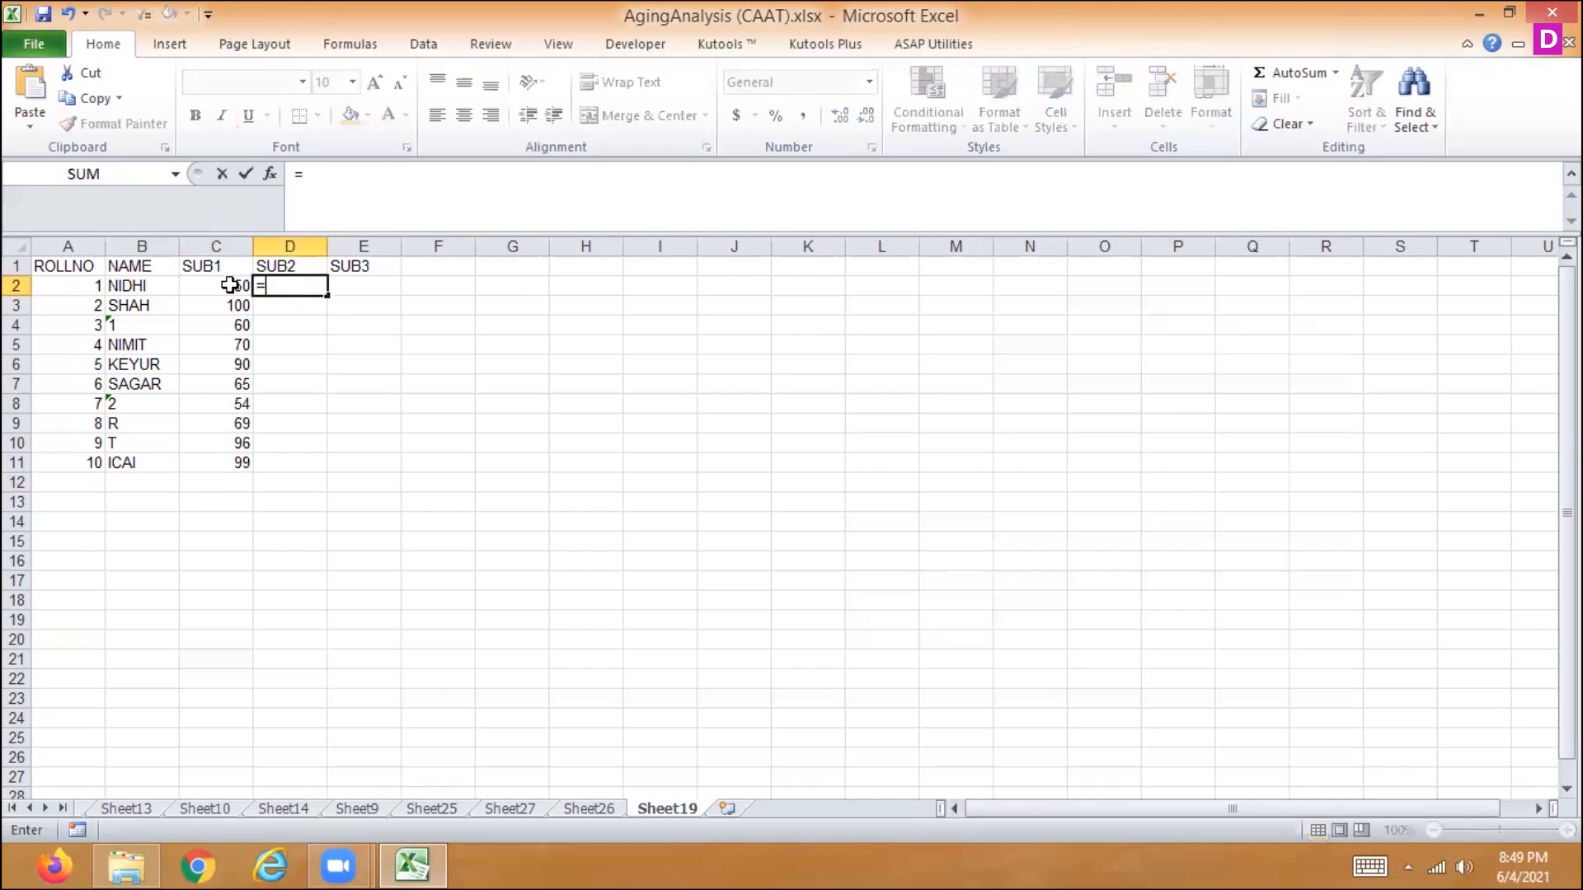
click(230, 286)
text(+10)
key(Return)
click(304, 285)
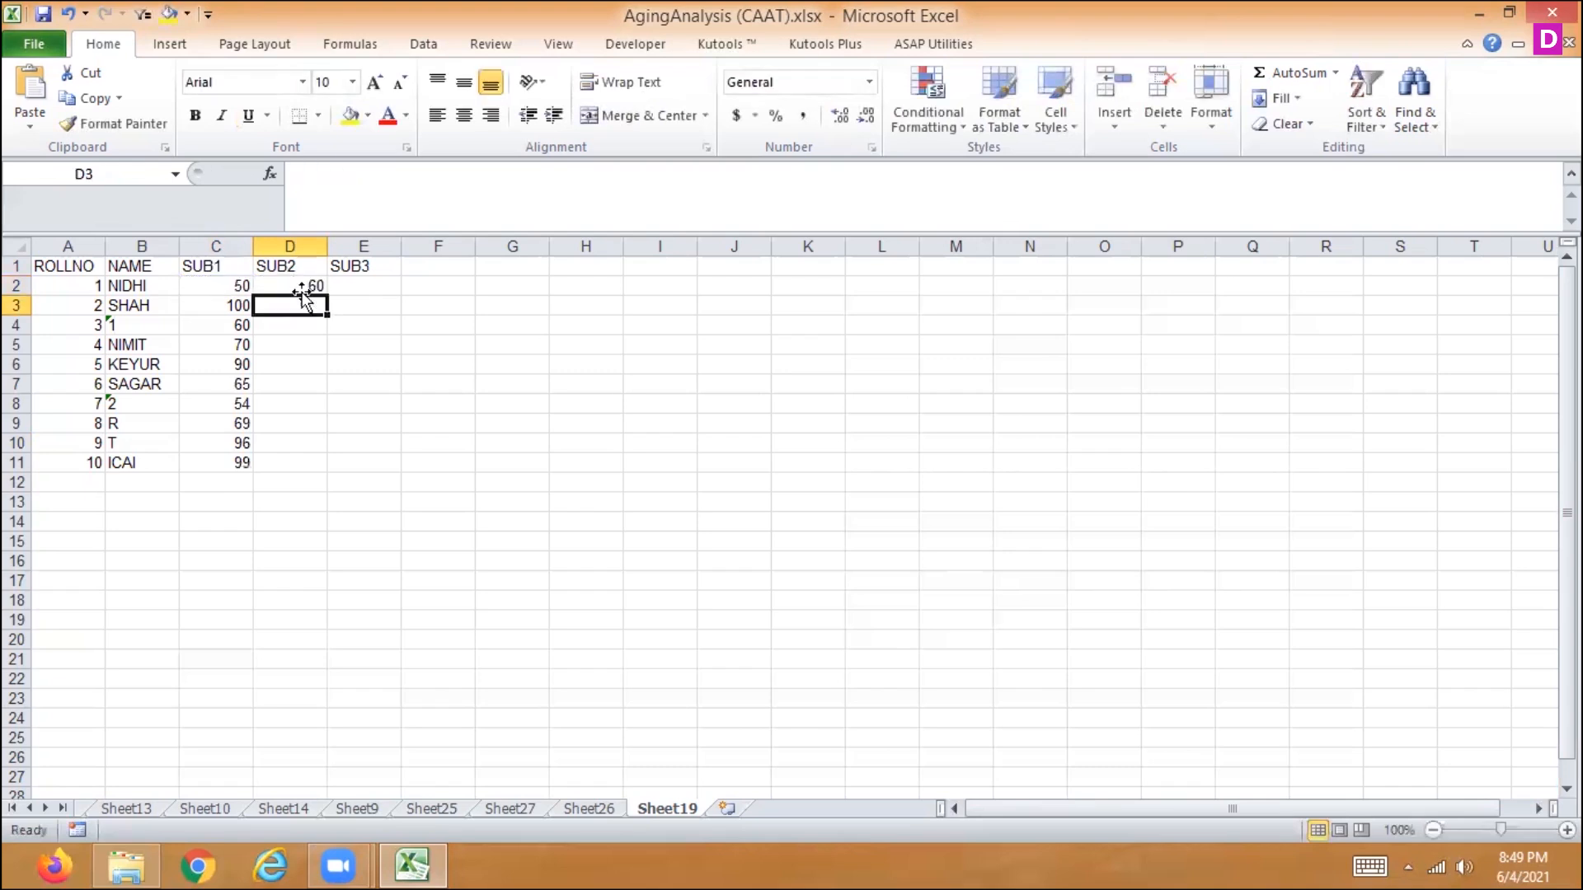
drag(327, 295, 317, 468)
- Fill the SUB3 marks with 100 in E2 and the formula =E2+100 in E3, copied down to E11
click(378, 288)
text(100)
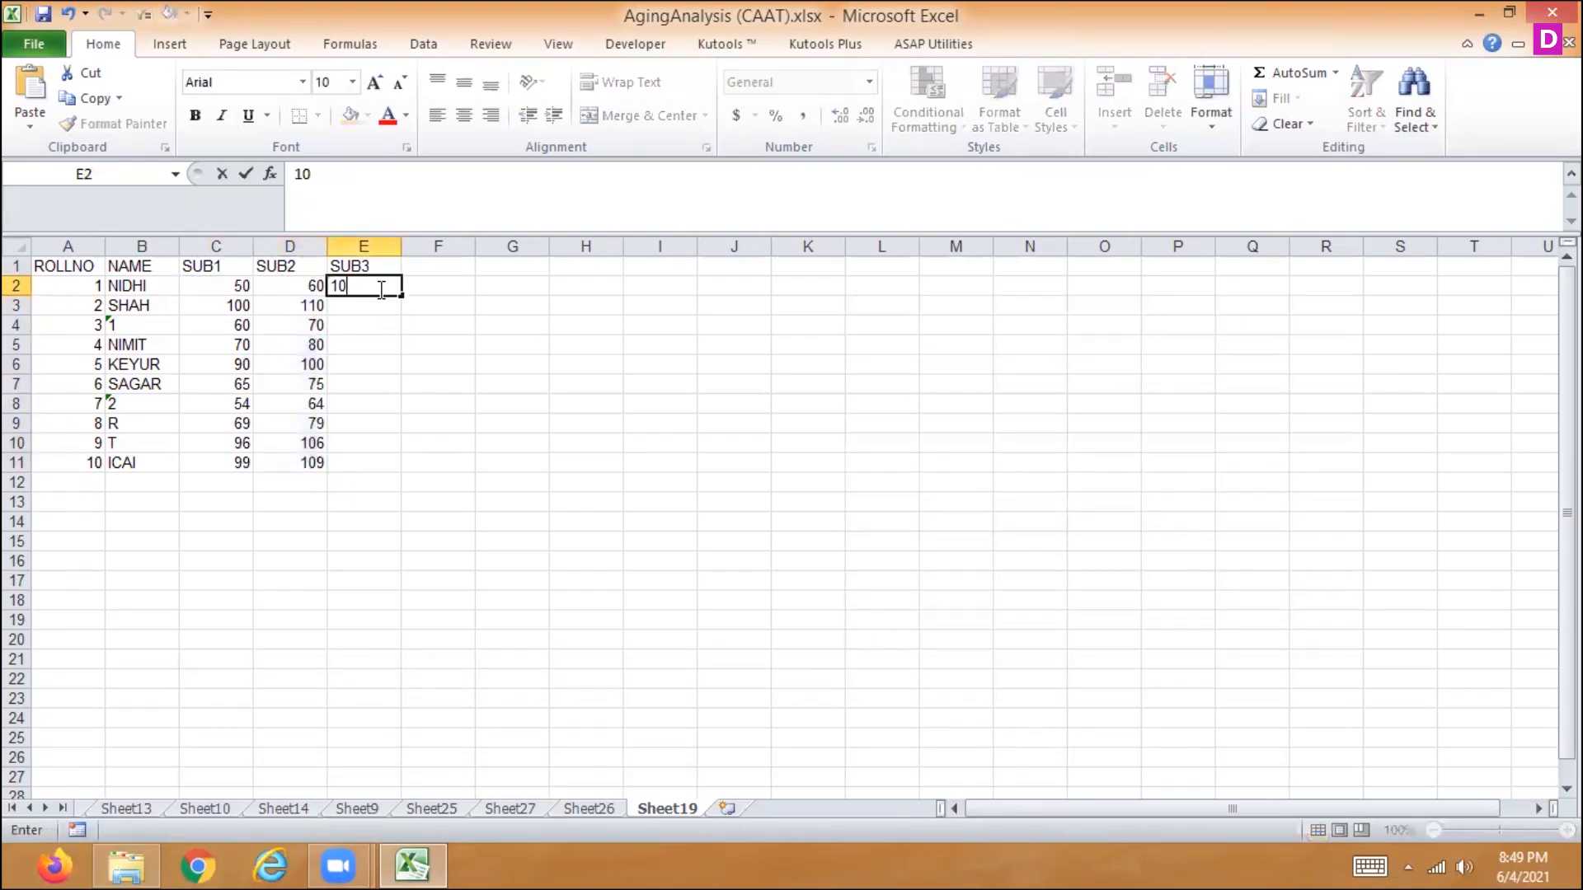
key(Return)
text(=)
click(377, 289)
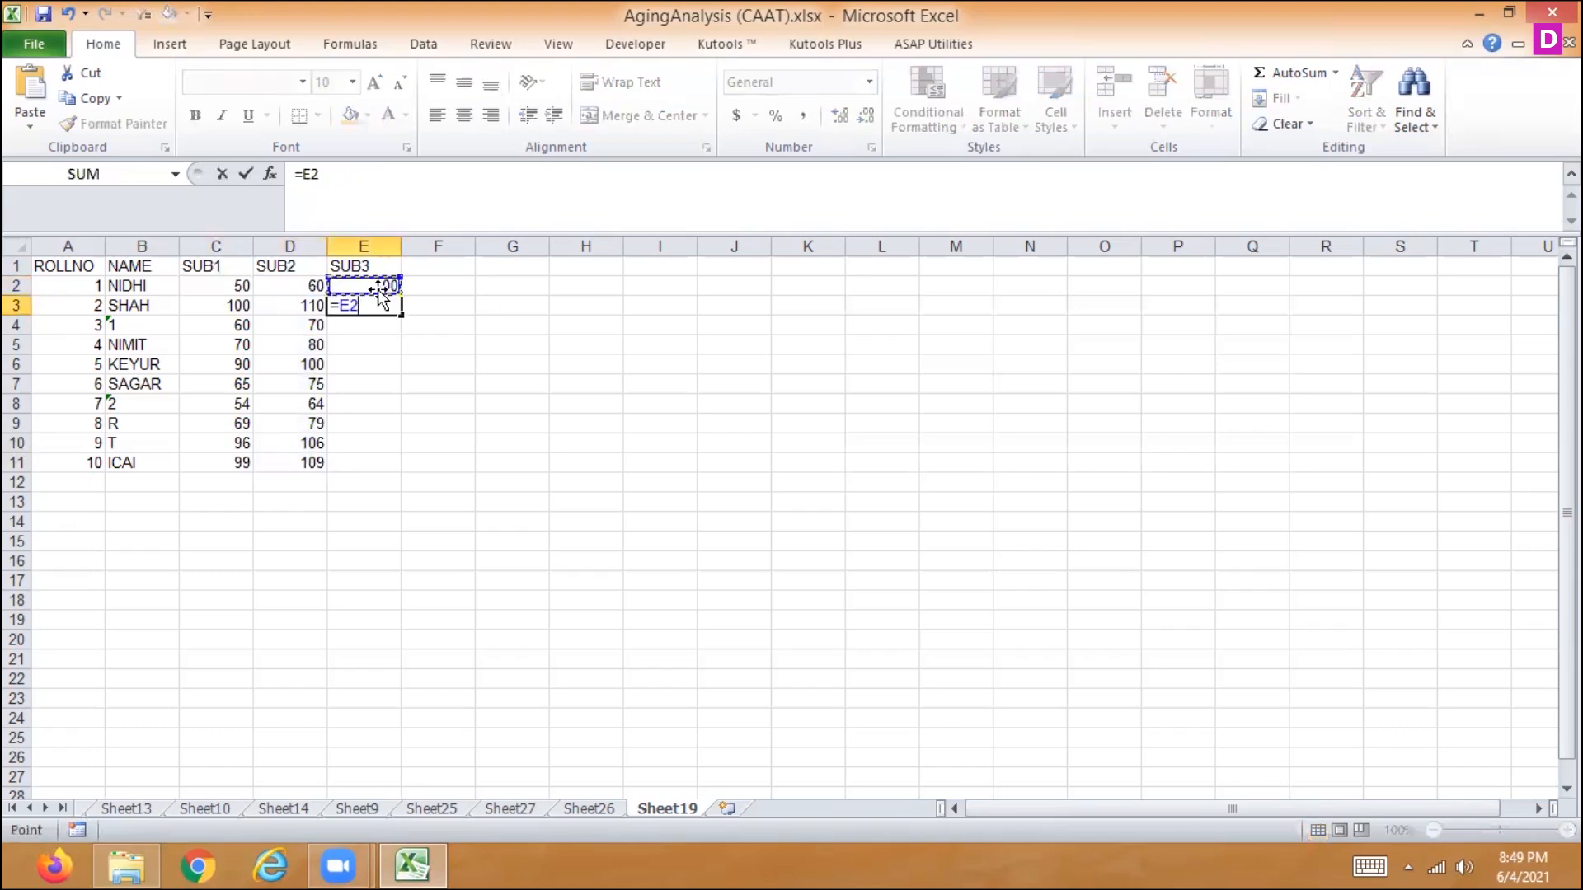
text(+10)
key(Return)
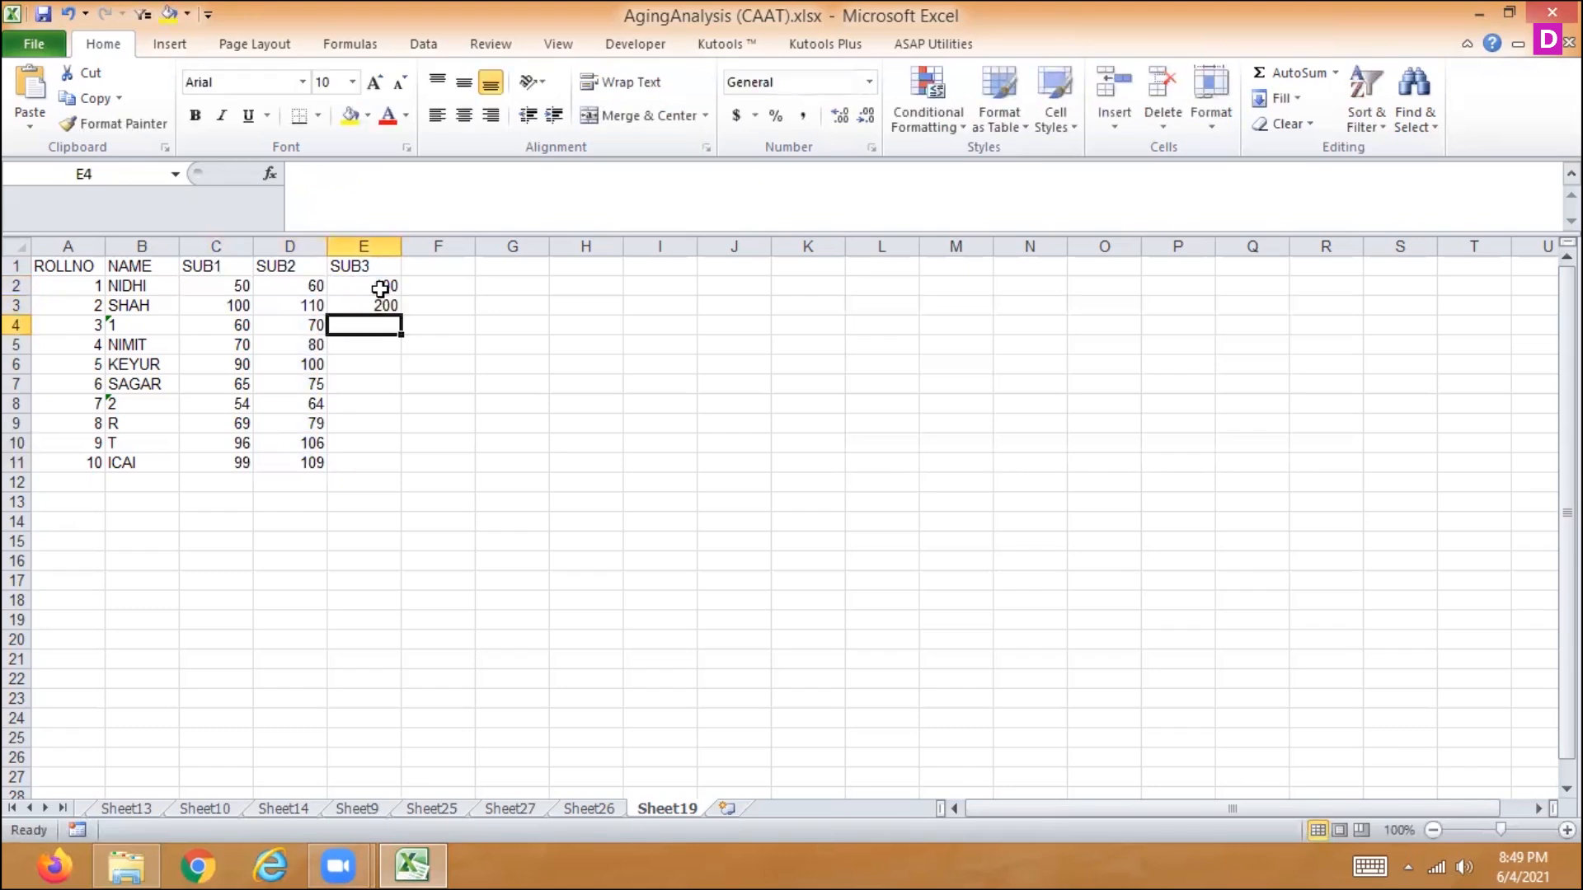
click(380, 304)
drag(402, 315, 387, 466)
- Apply pink gradient-fill data bars to the SUB1 column, C1:C11
drag(216, 266, 341, 396)
mouse_move(244, 456)
mouse_down()
mouse_move(230, 449)
mouse_move(235, 463)
mouse_up()
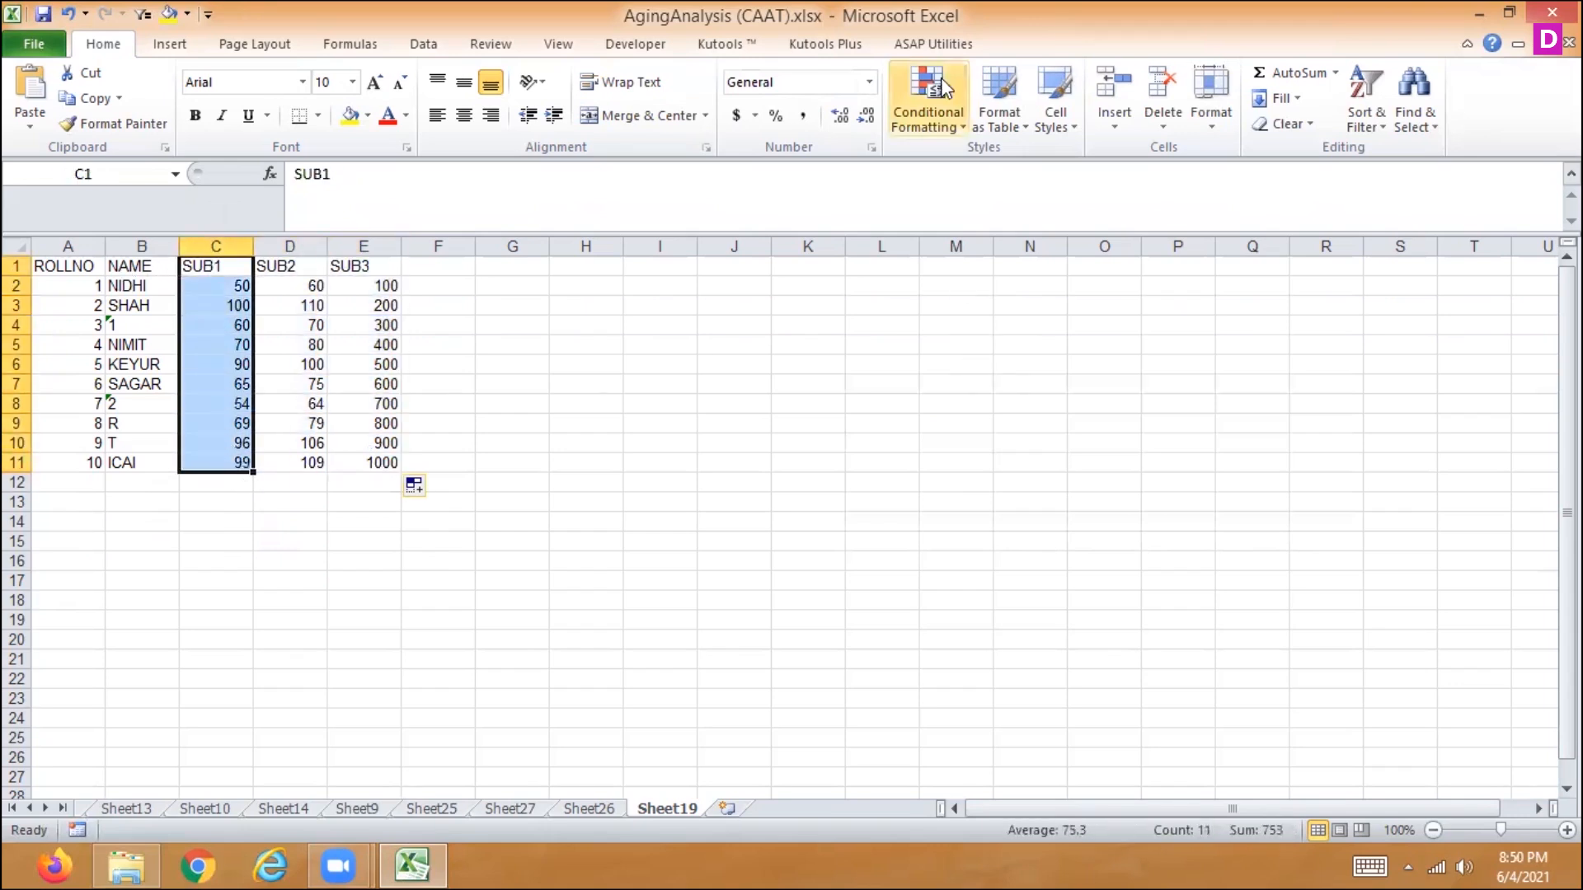
click(931, 130)
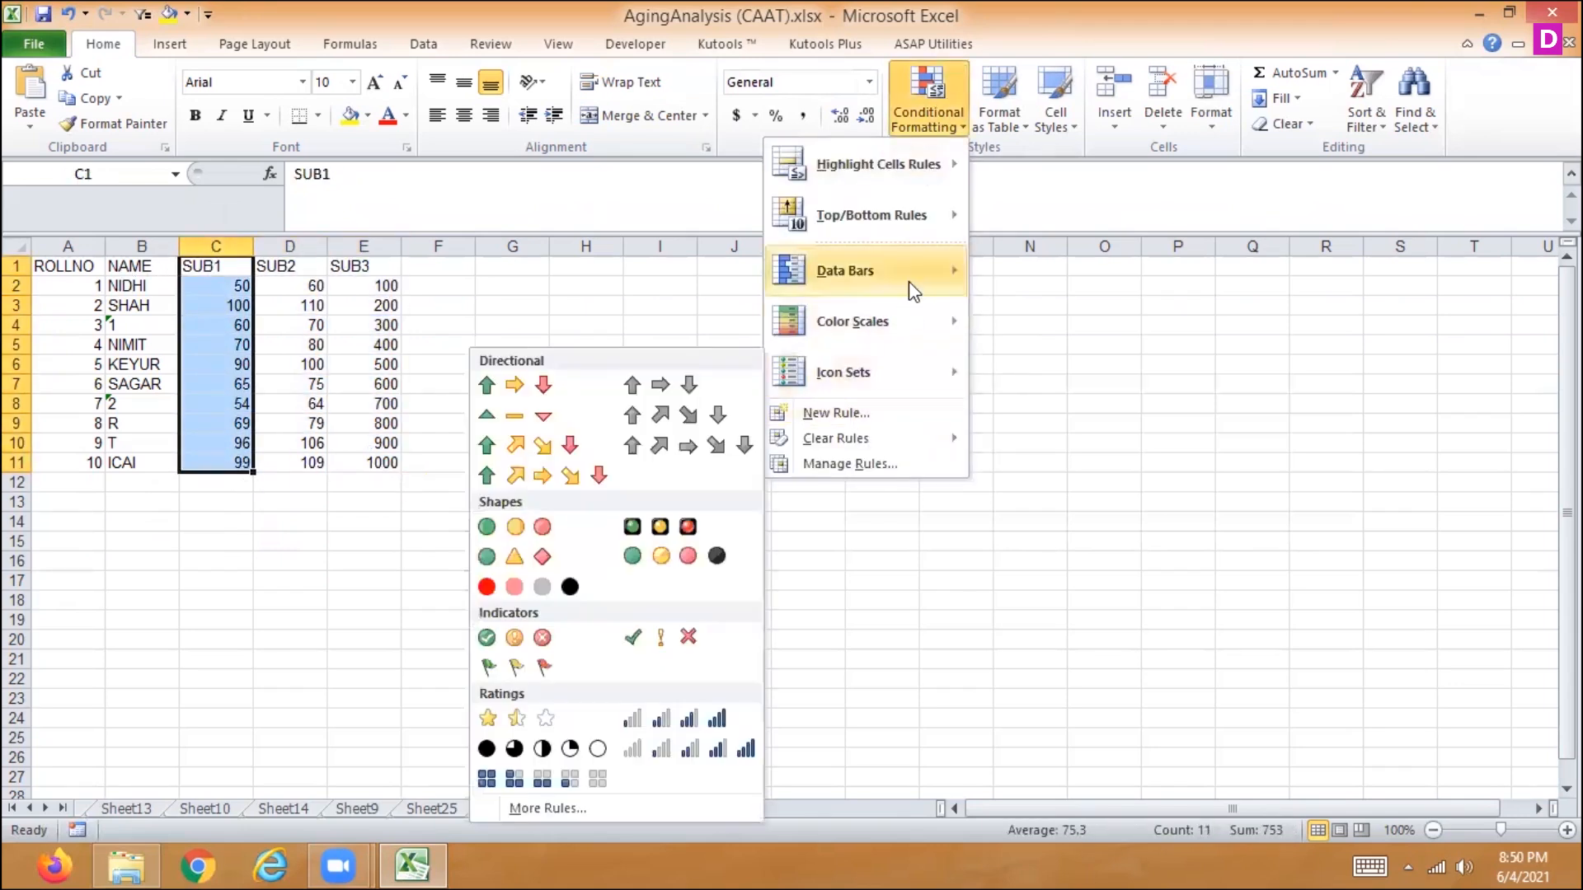
mouse_move(910, 284)
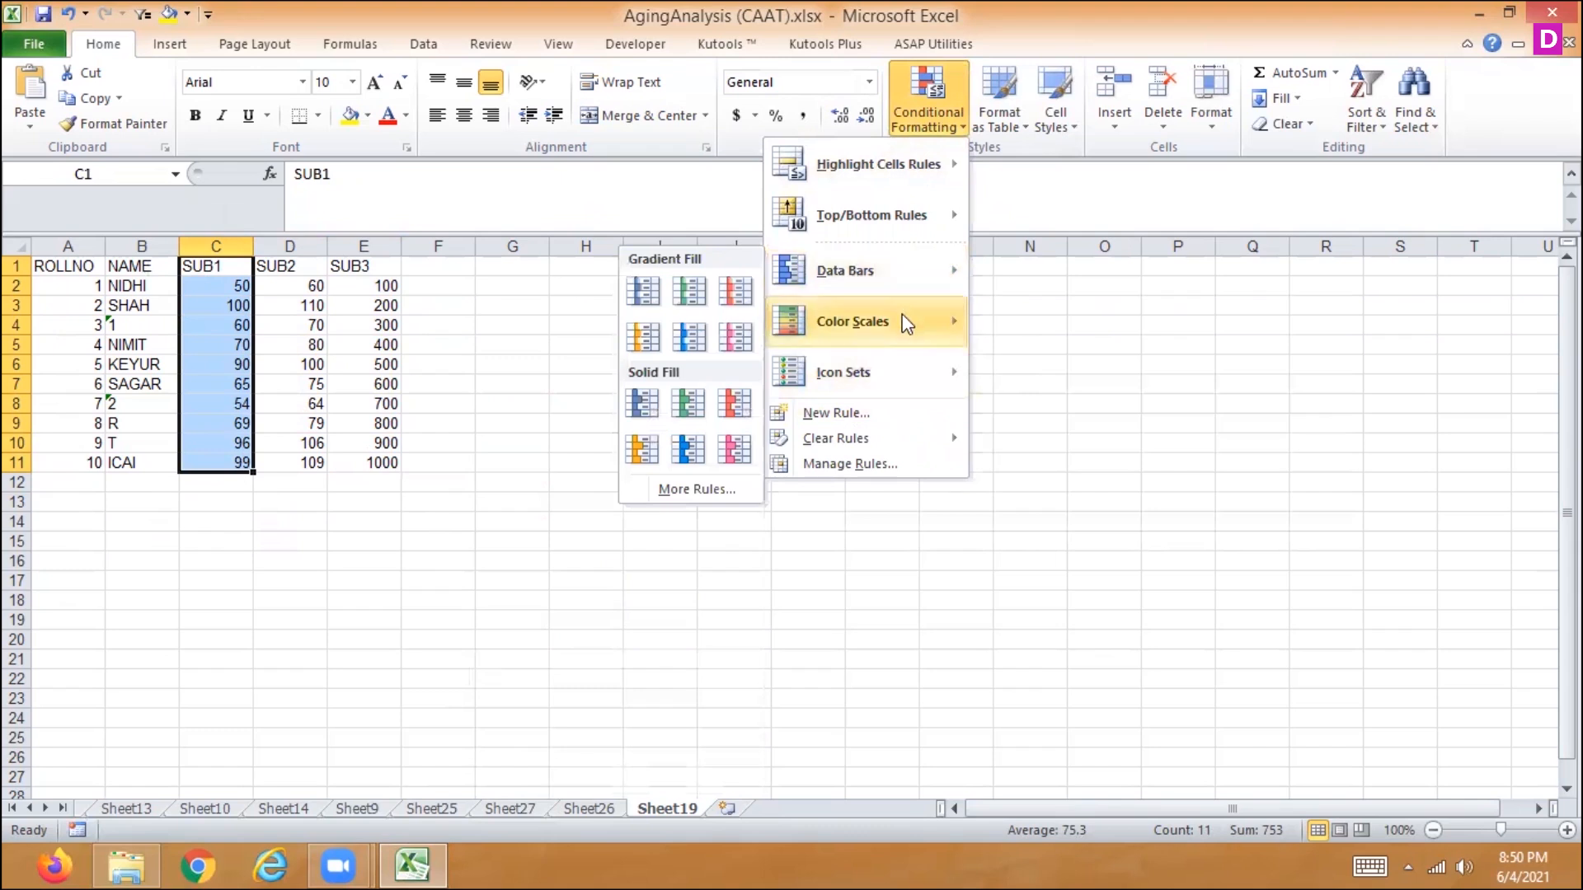
mouse_move(888, 367)
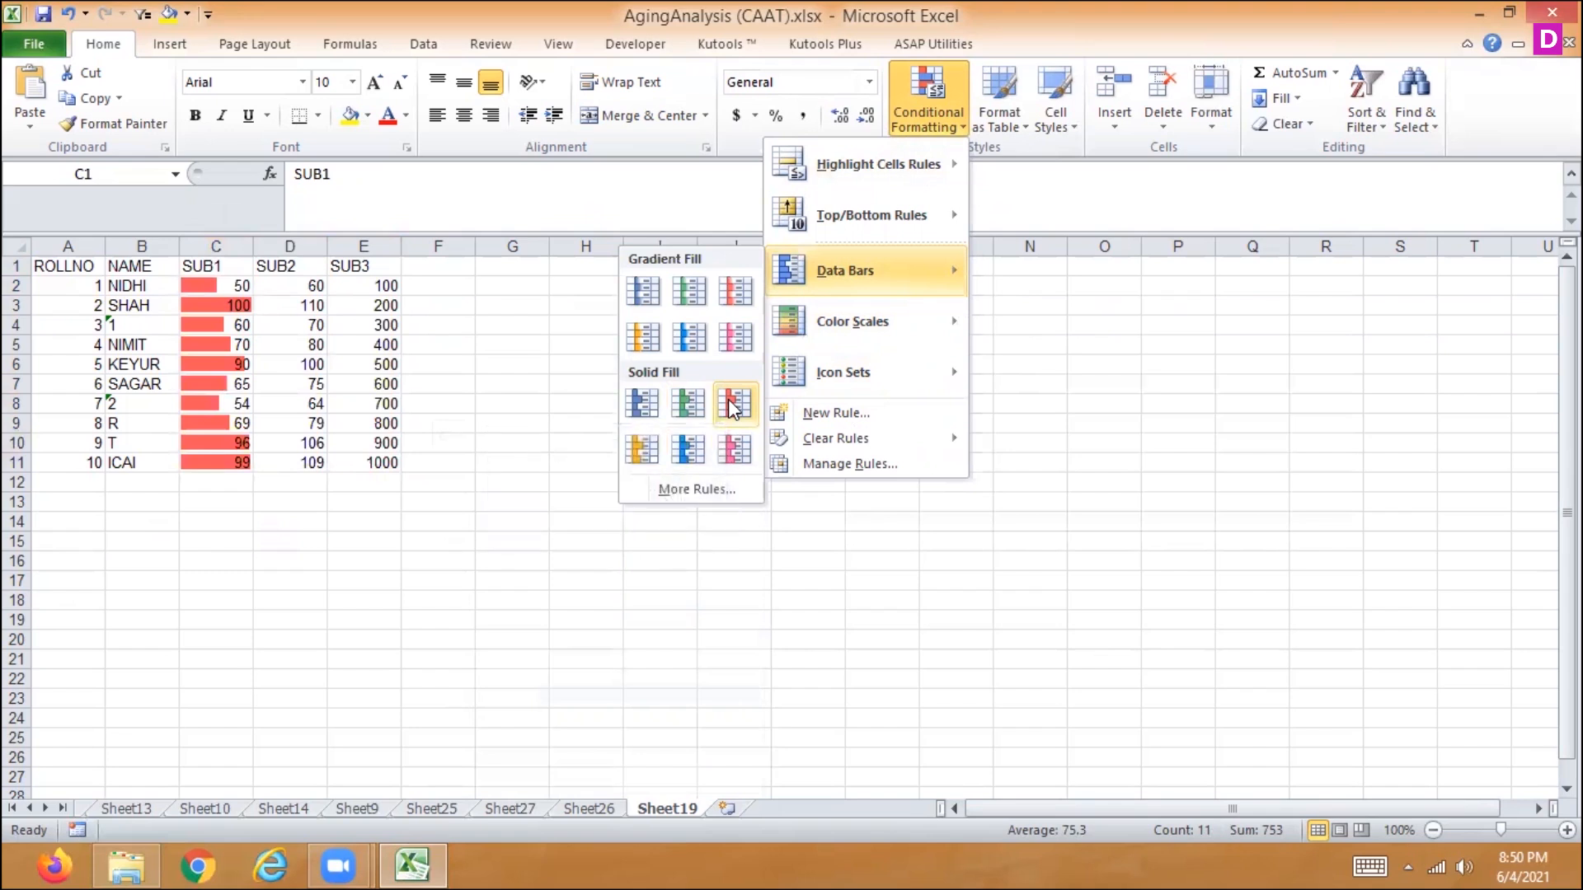
click(727, 337)
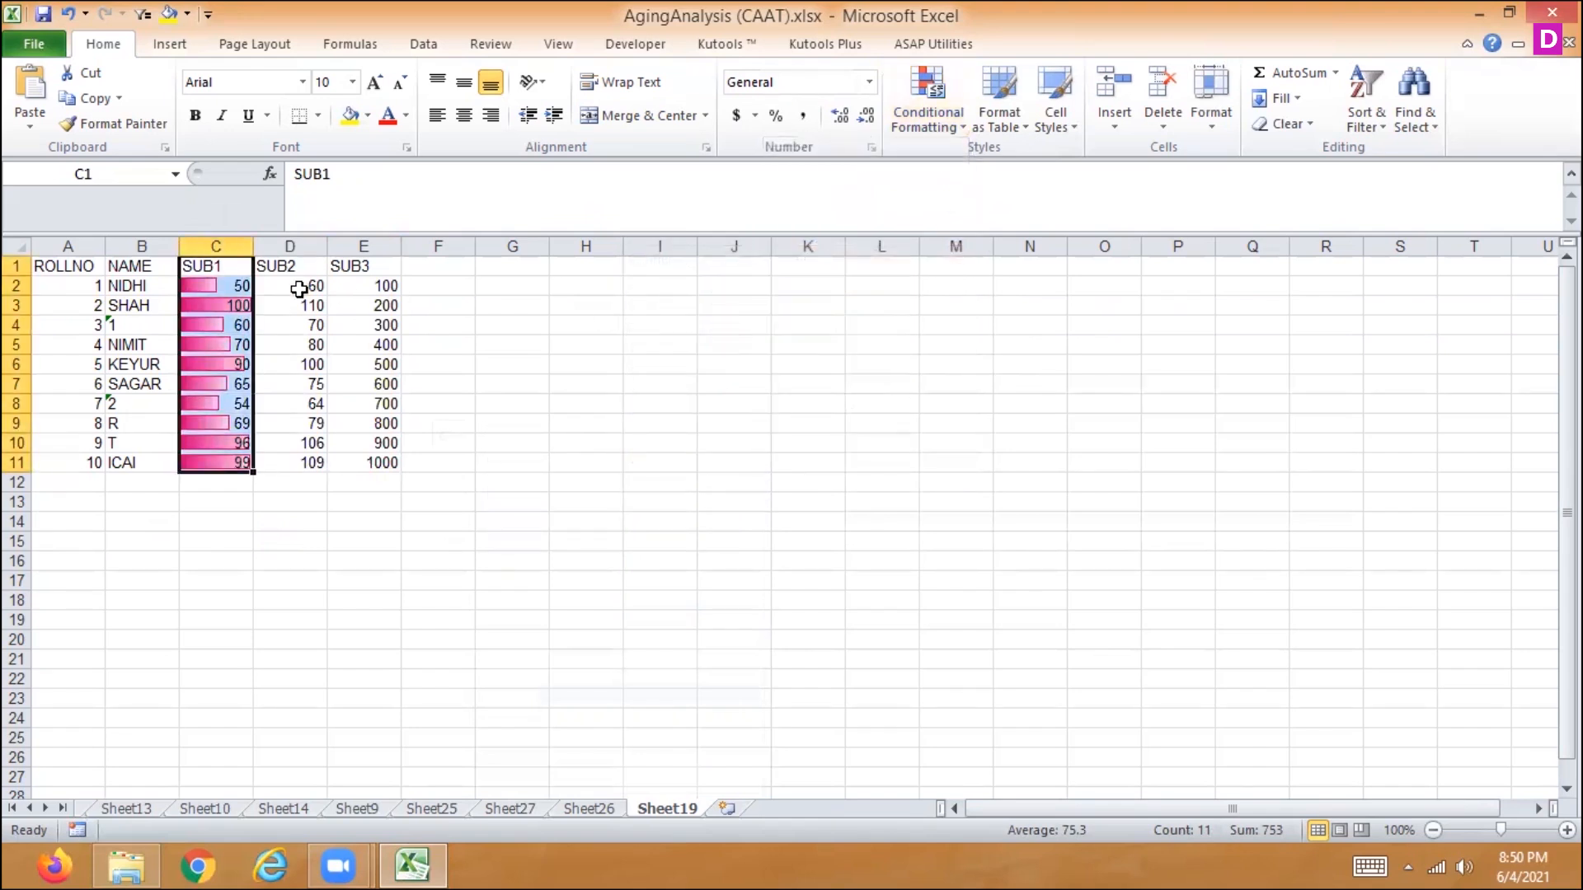
- Apply red solid-fill data bars to the SUB2 marks in D2:D11
drag(299, 266, 302, 458)
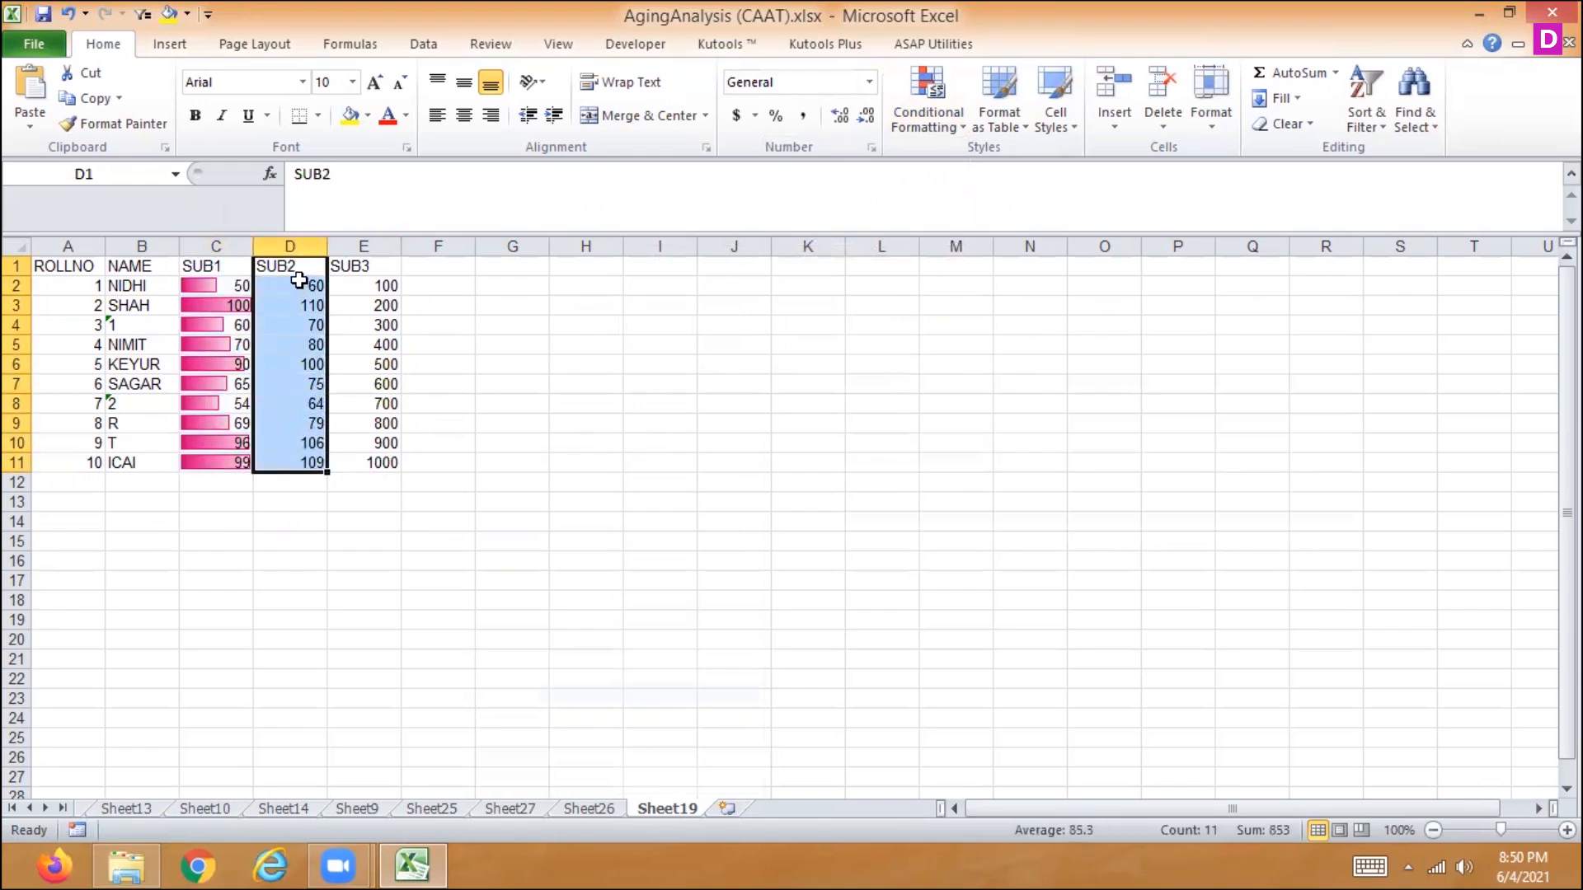
drag(297, 286, 304, 460)
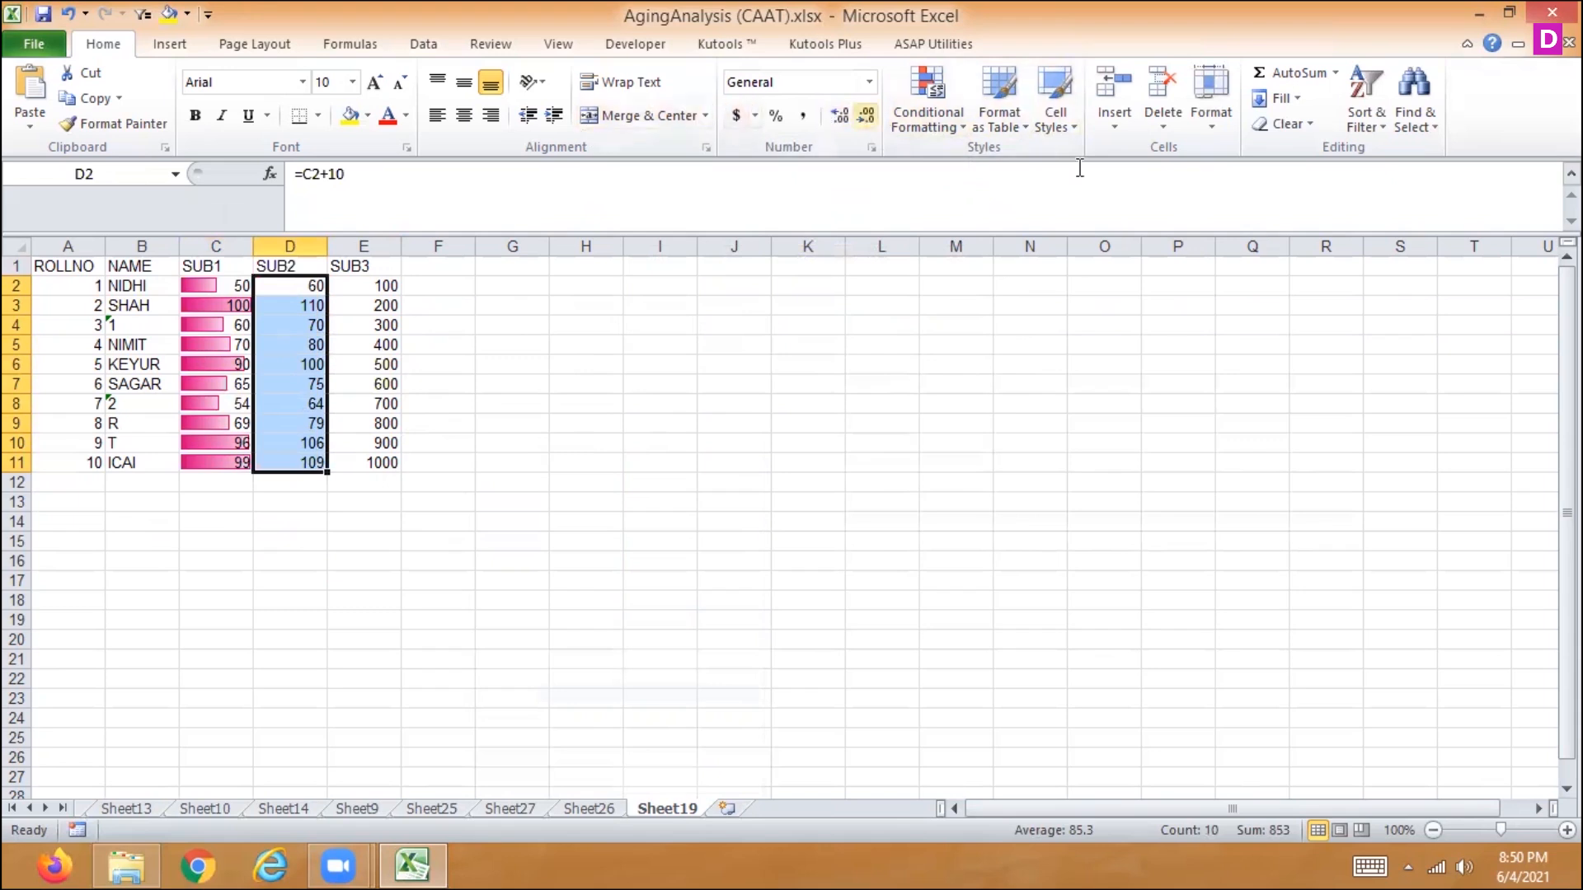
click(912, 117)
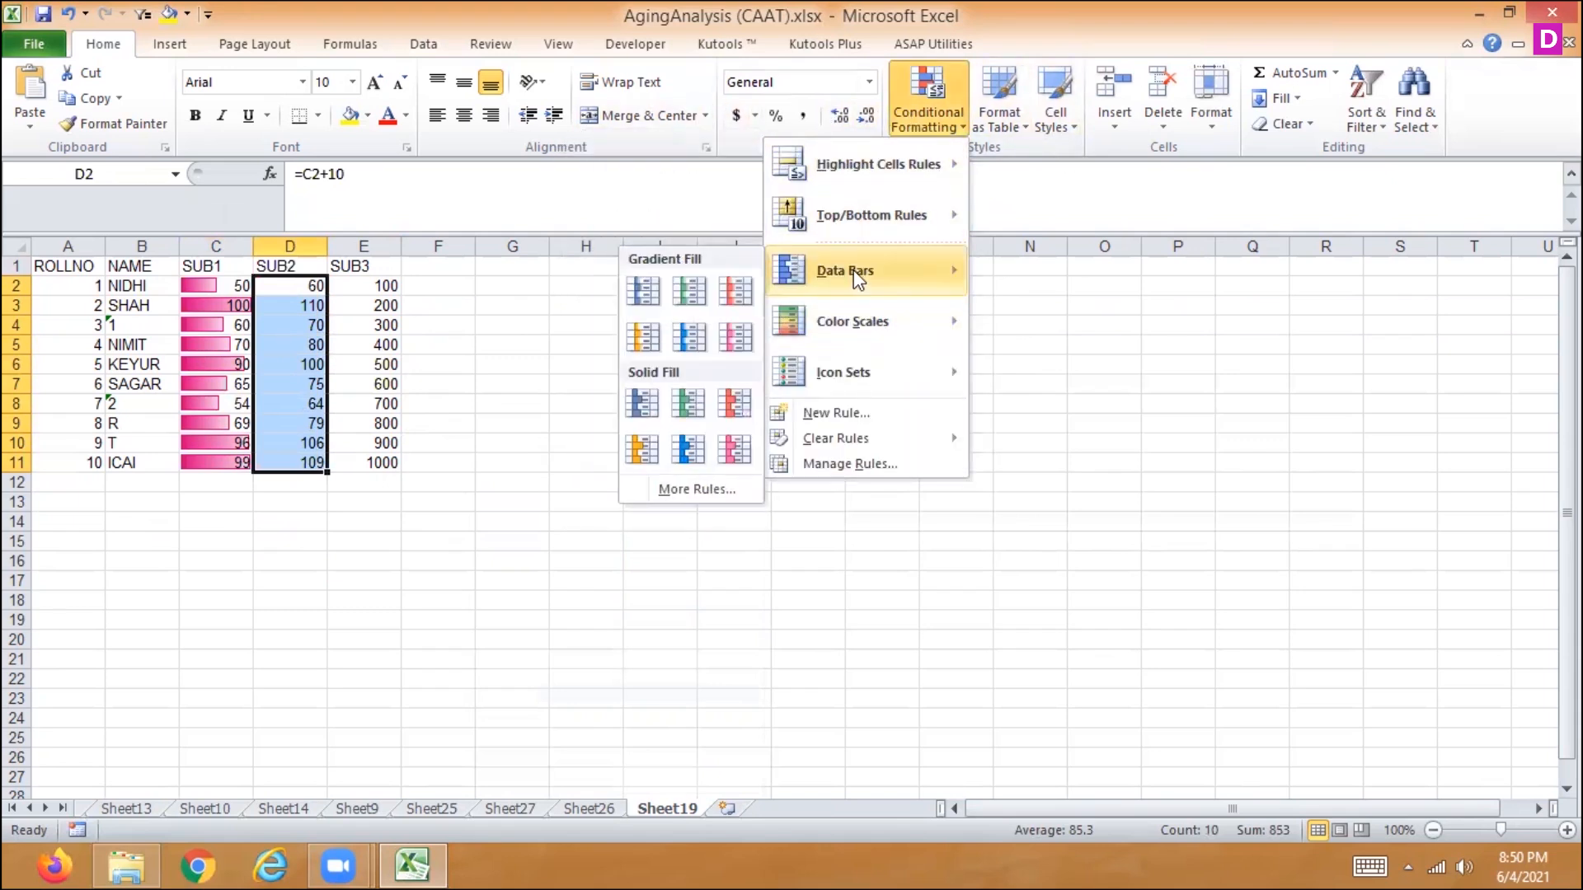
click(737, 405)
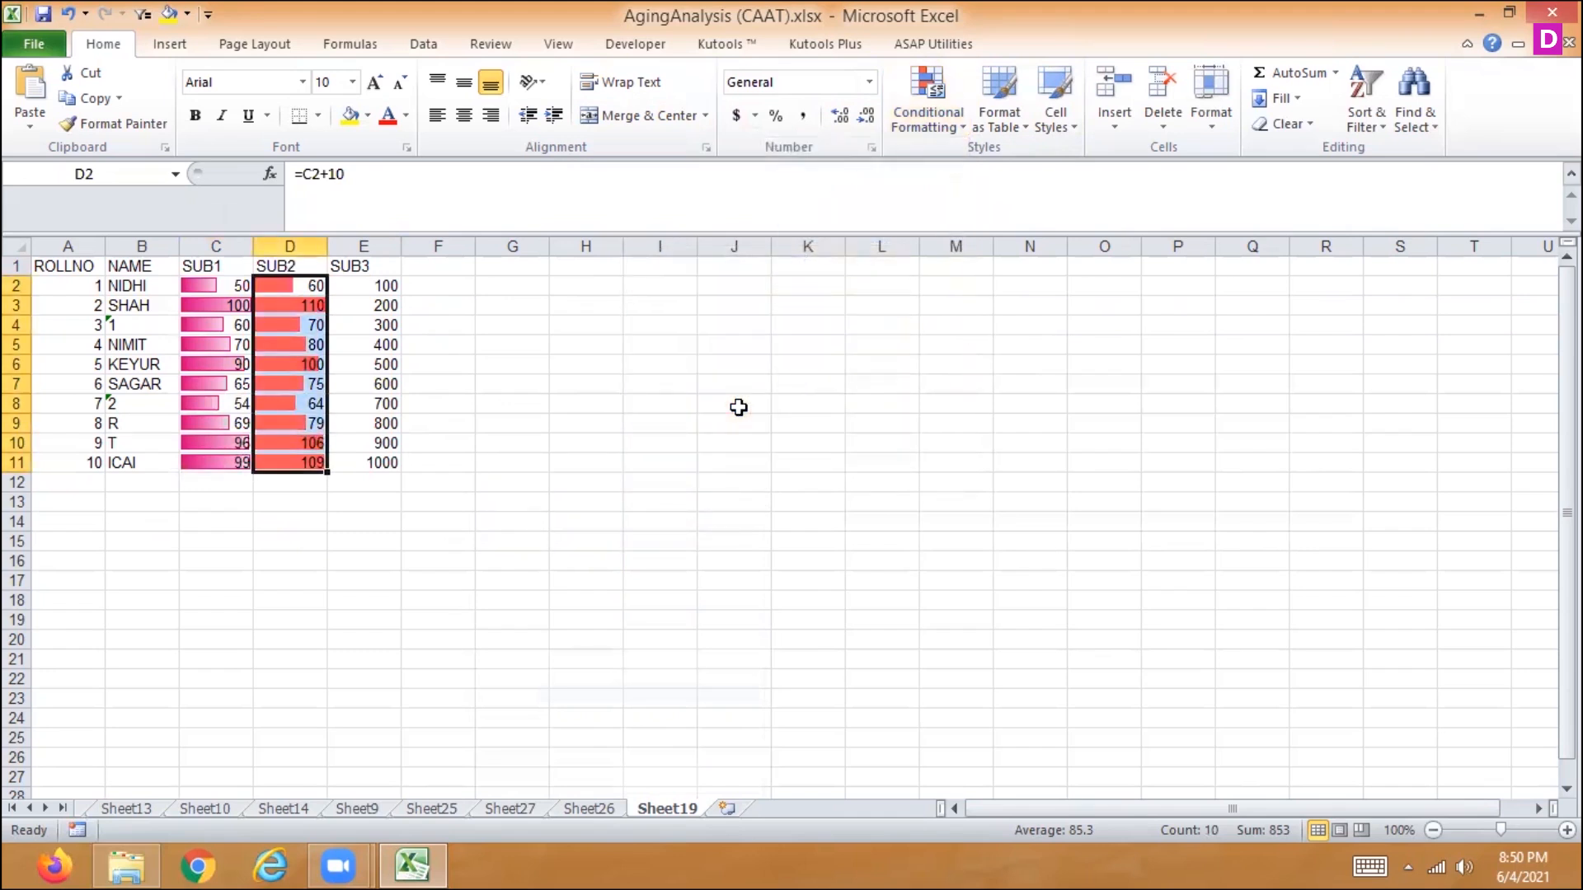
- Apply light blue solid-fill data bars to the SUB3 marks in E2:E11
key(Right)
key(ctrl+shift+Down)
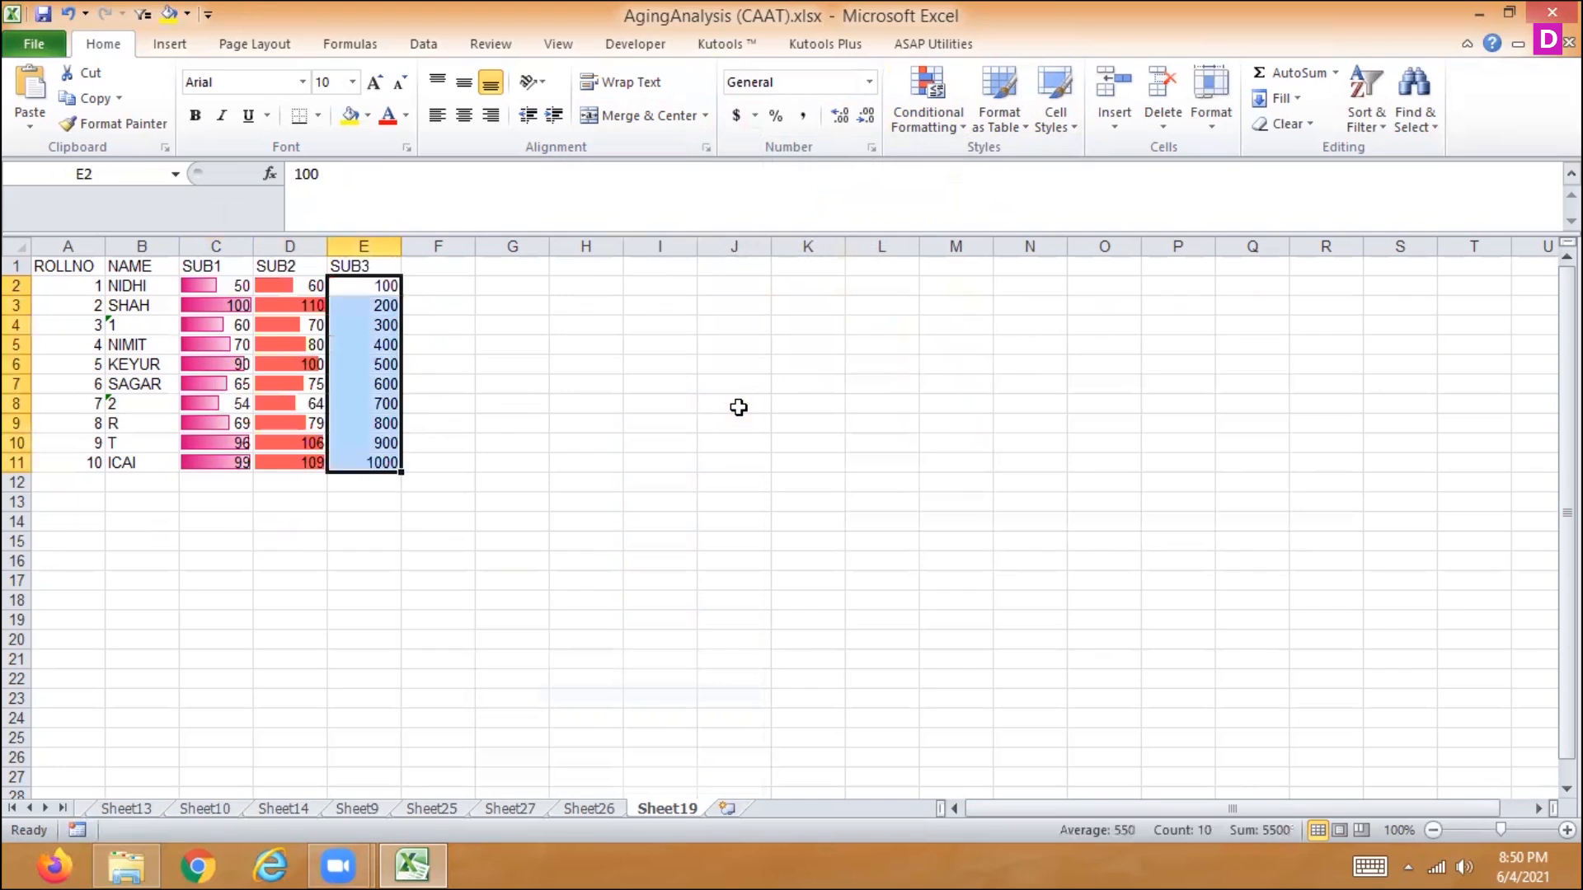
click(932, 110)
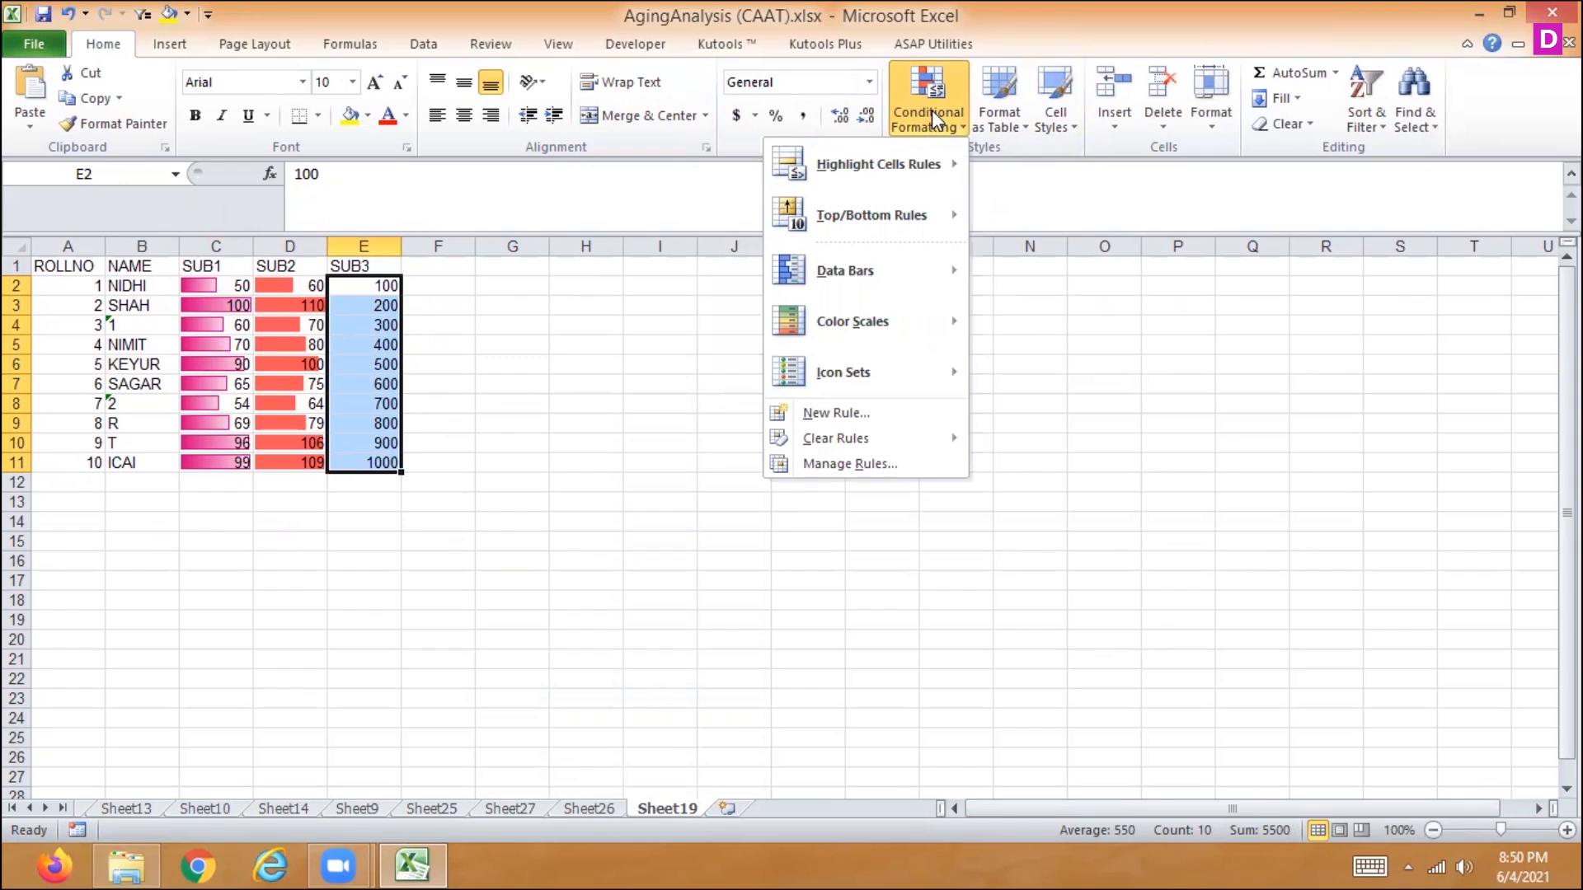
mouse_move(849, 271)
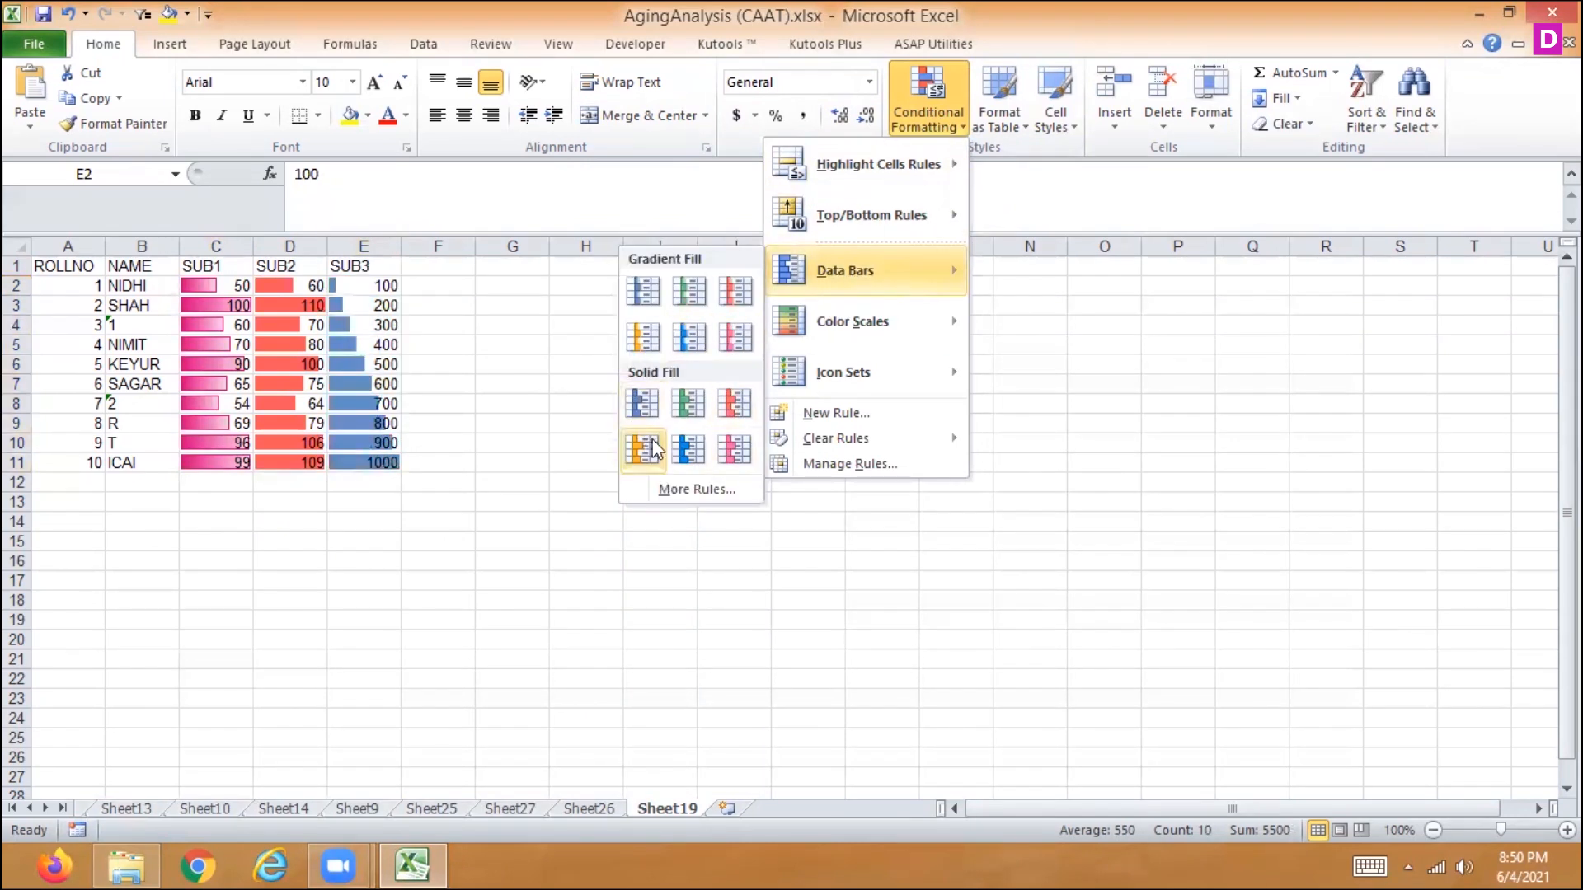
click(683, 453)
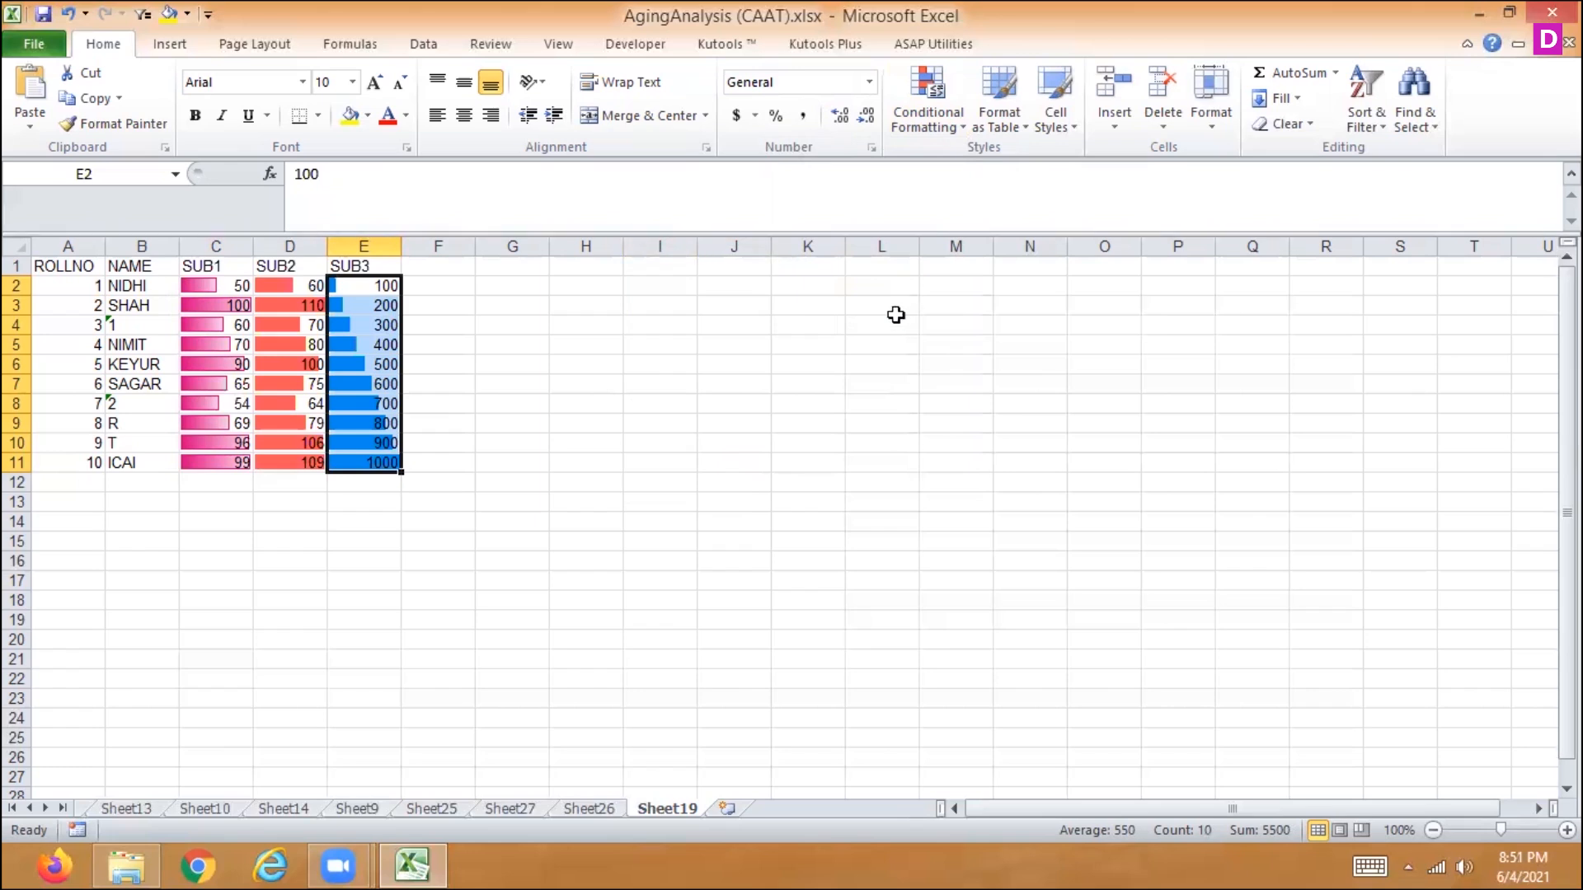
- Add a yellow-to-green color scale to the SUB3 marks in E2:E11 and replace it with the green-to-yellow one
click(920, 89)
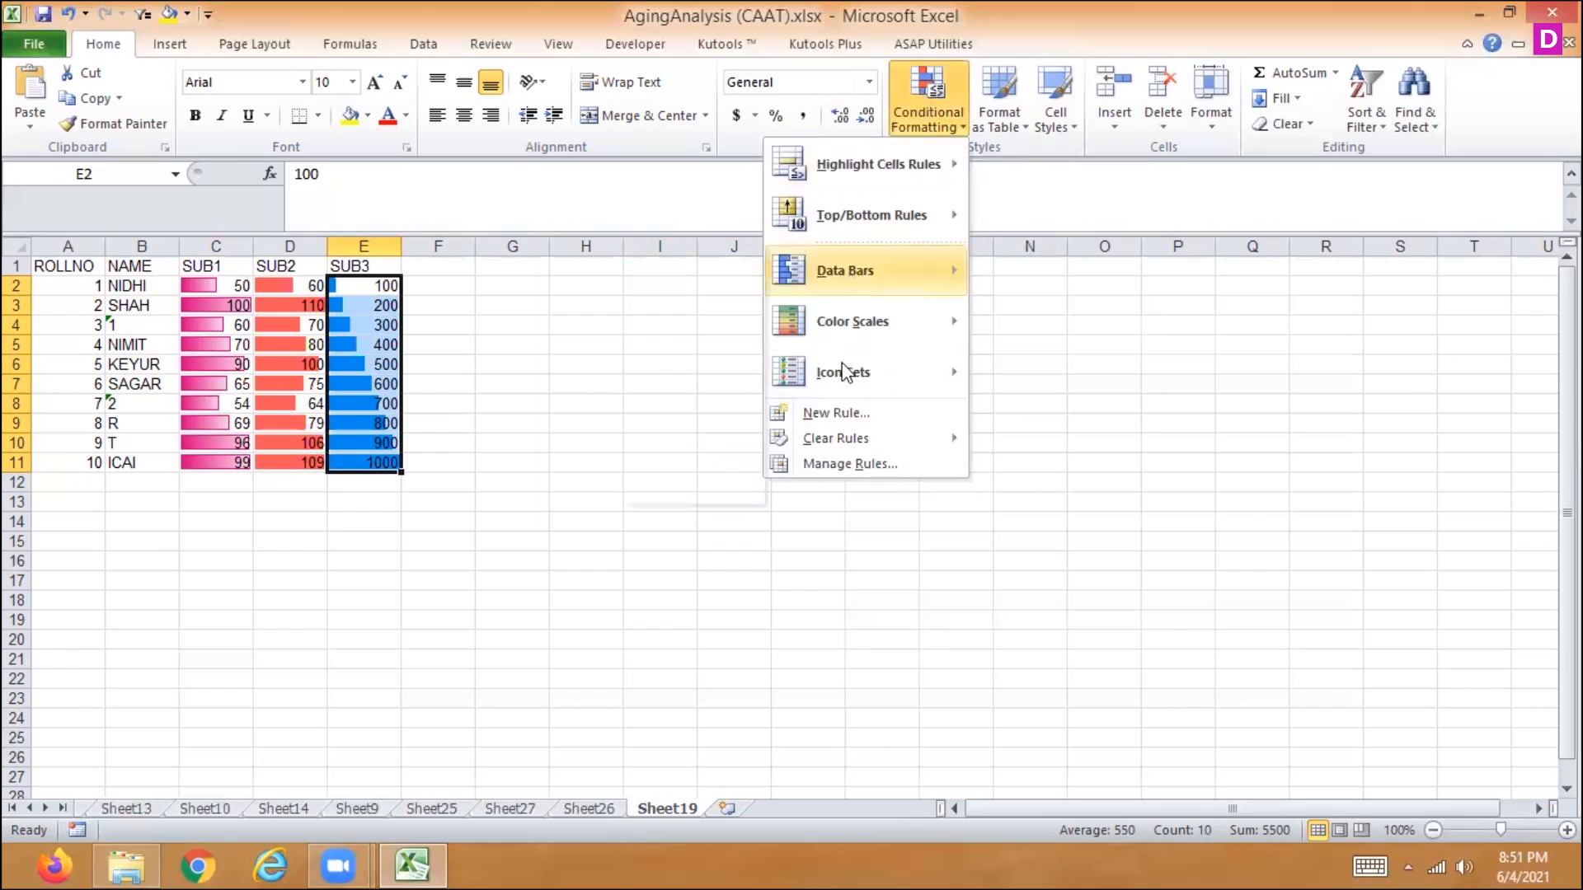
mouse_move(823, 340)
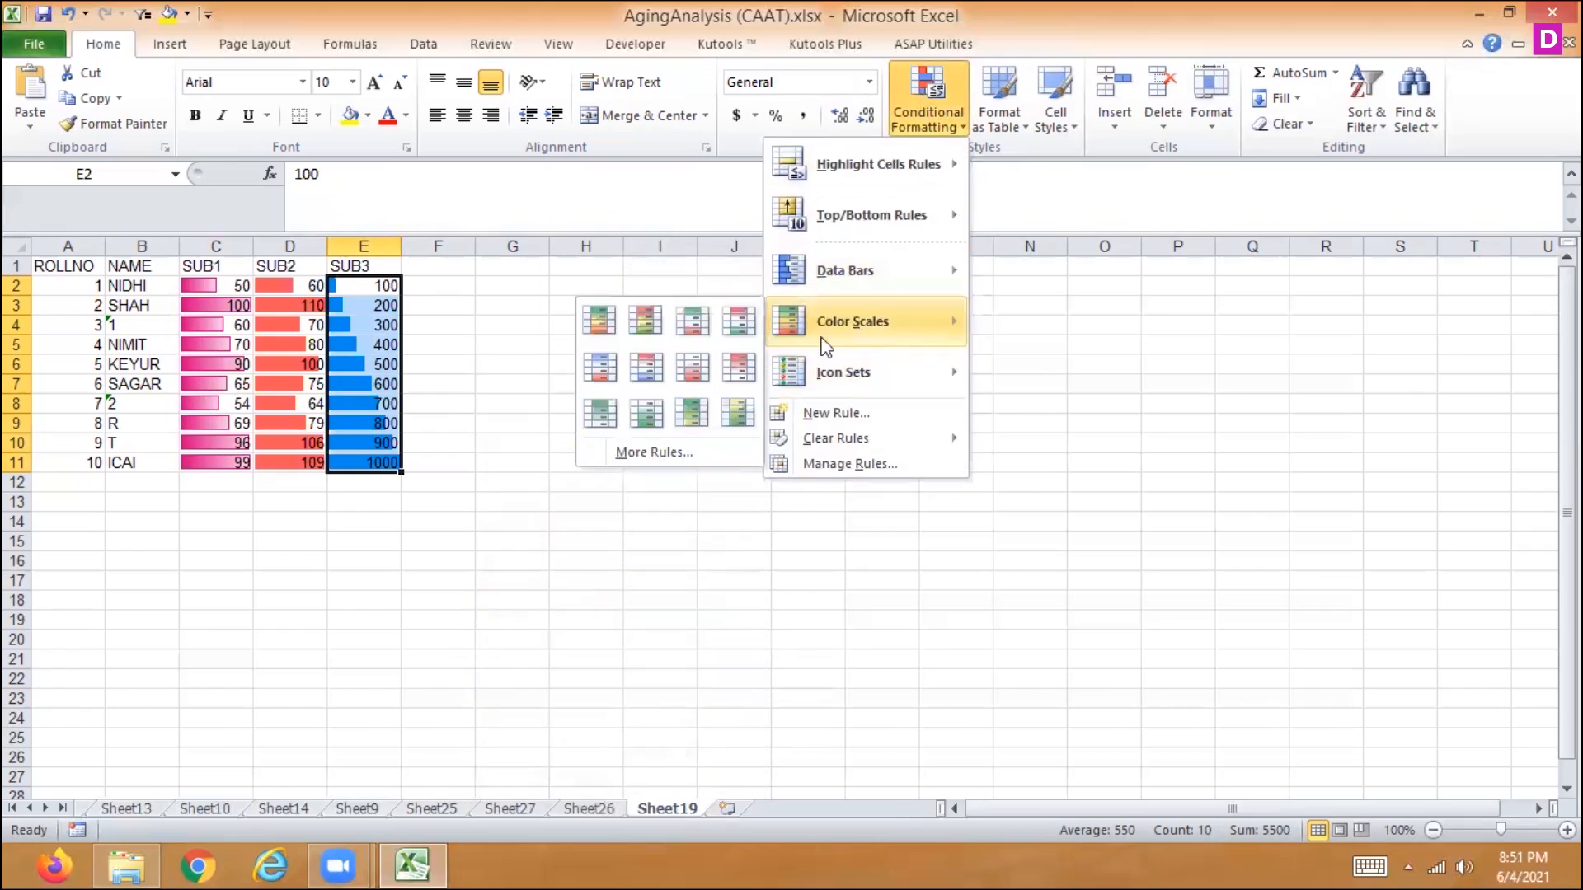
click(697, 418)
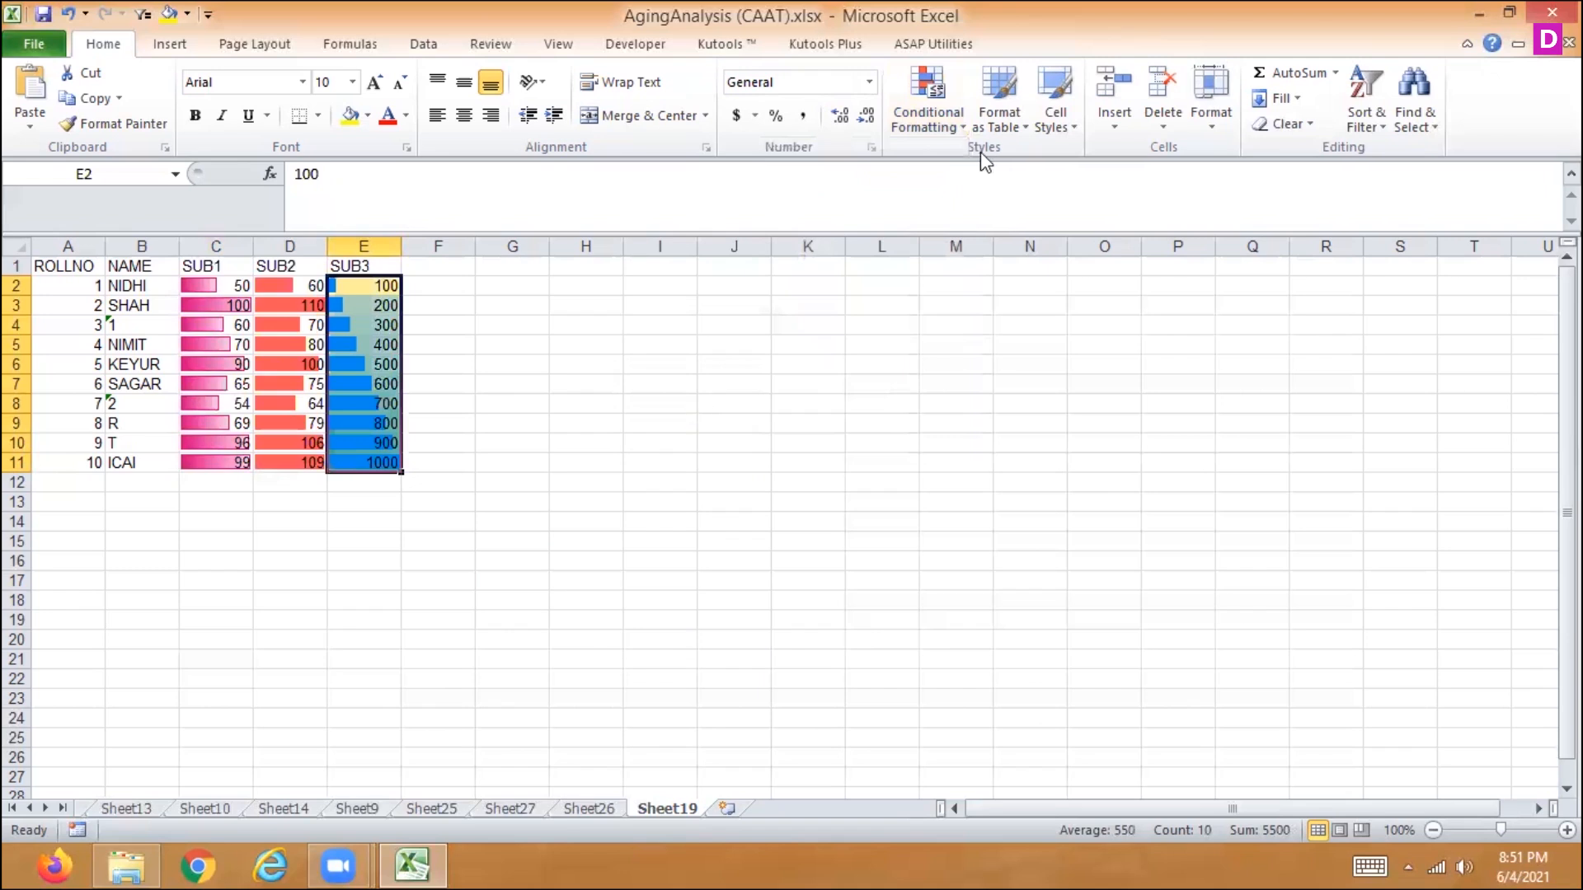
click(933, 115)
mouse_move(841, 330)
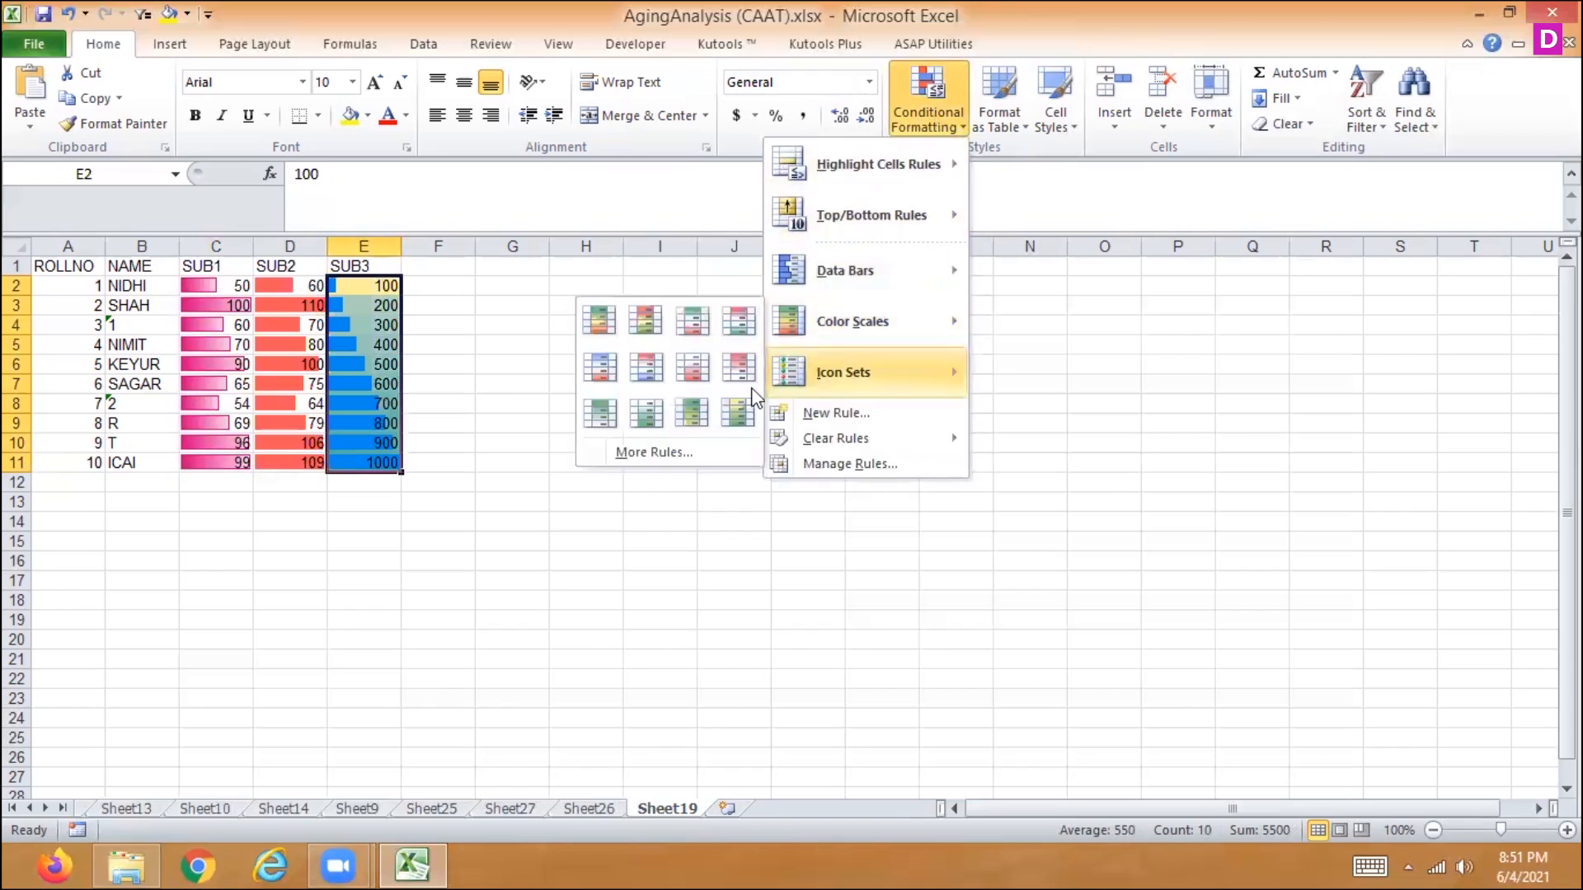
click(721, 421)
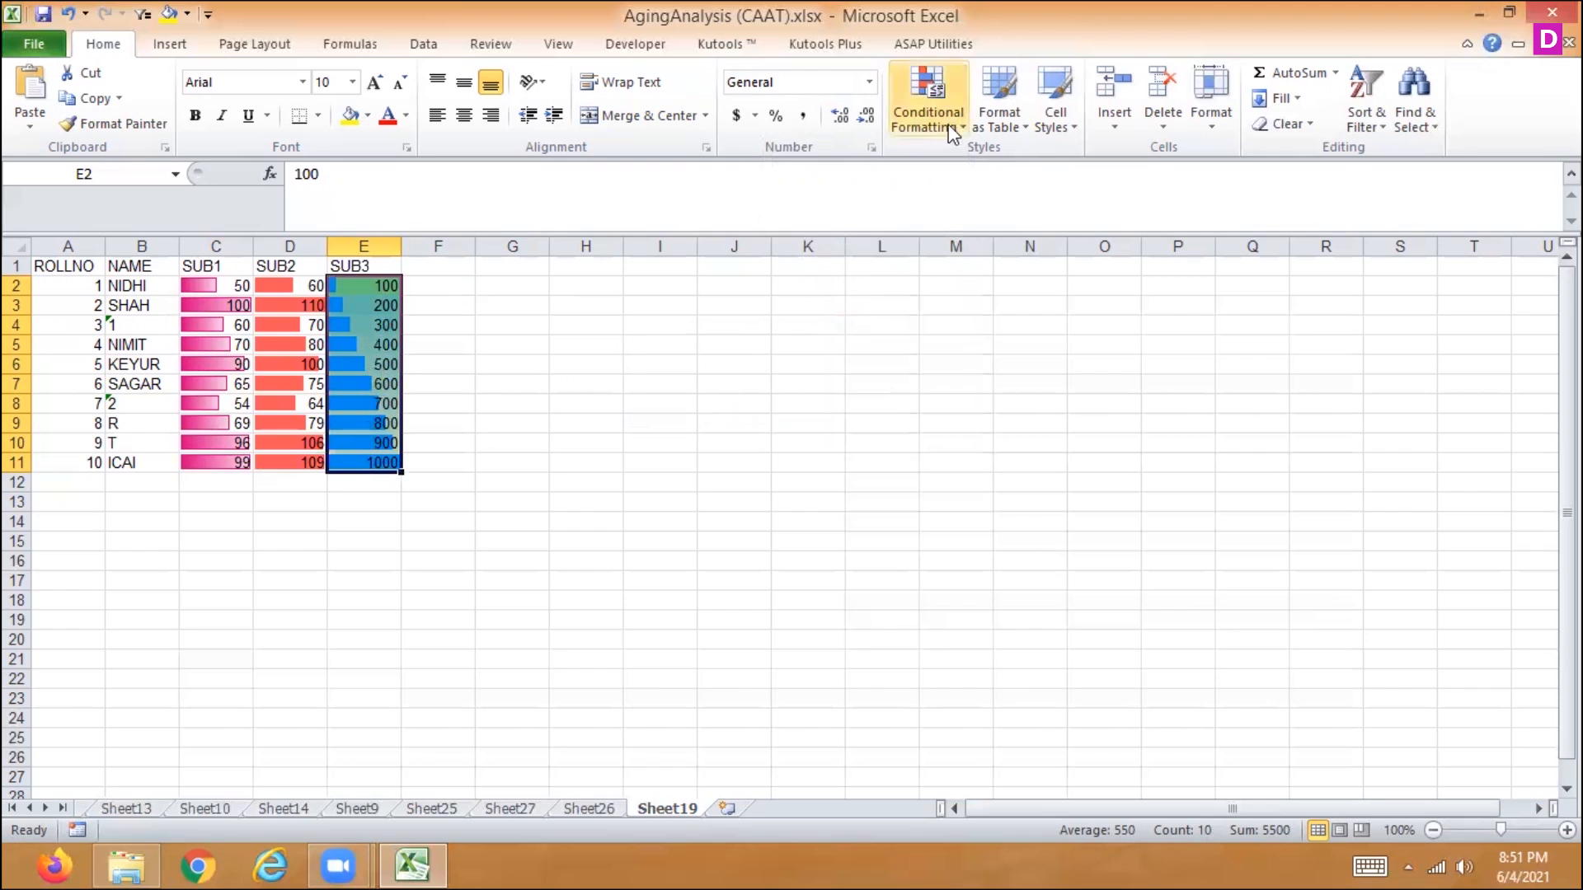
- Edit the Graded Color Scale rule on E2:E11 to use the 3-Color Scale format style and apply it
click(929, 99)
click(822, 465)
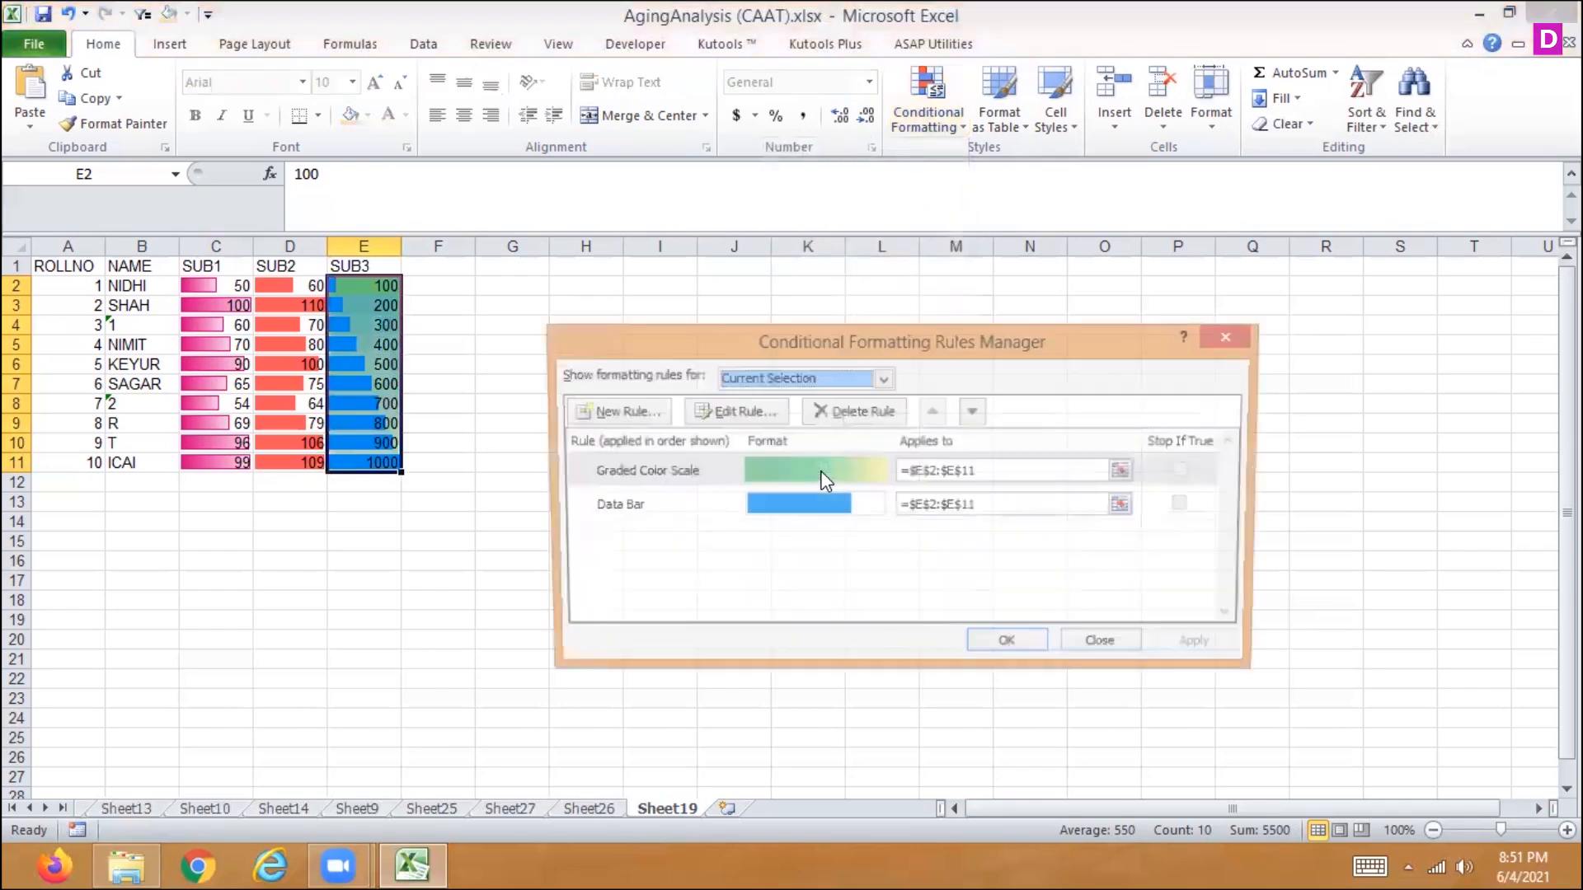
click(635, 474)
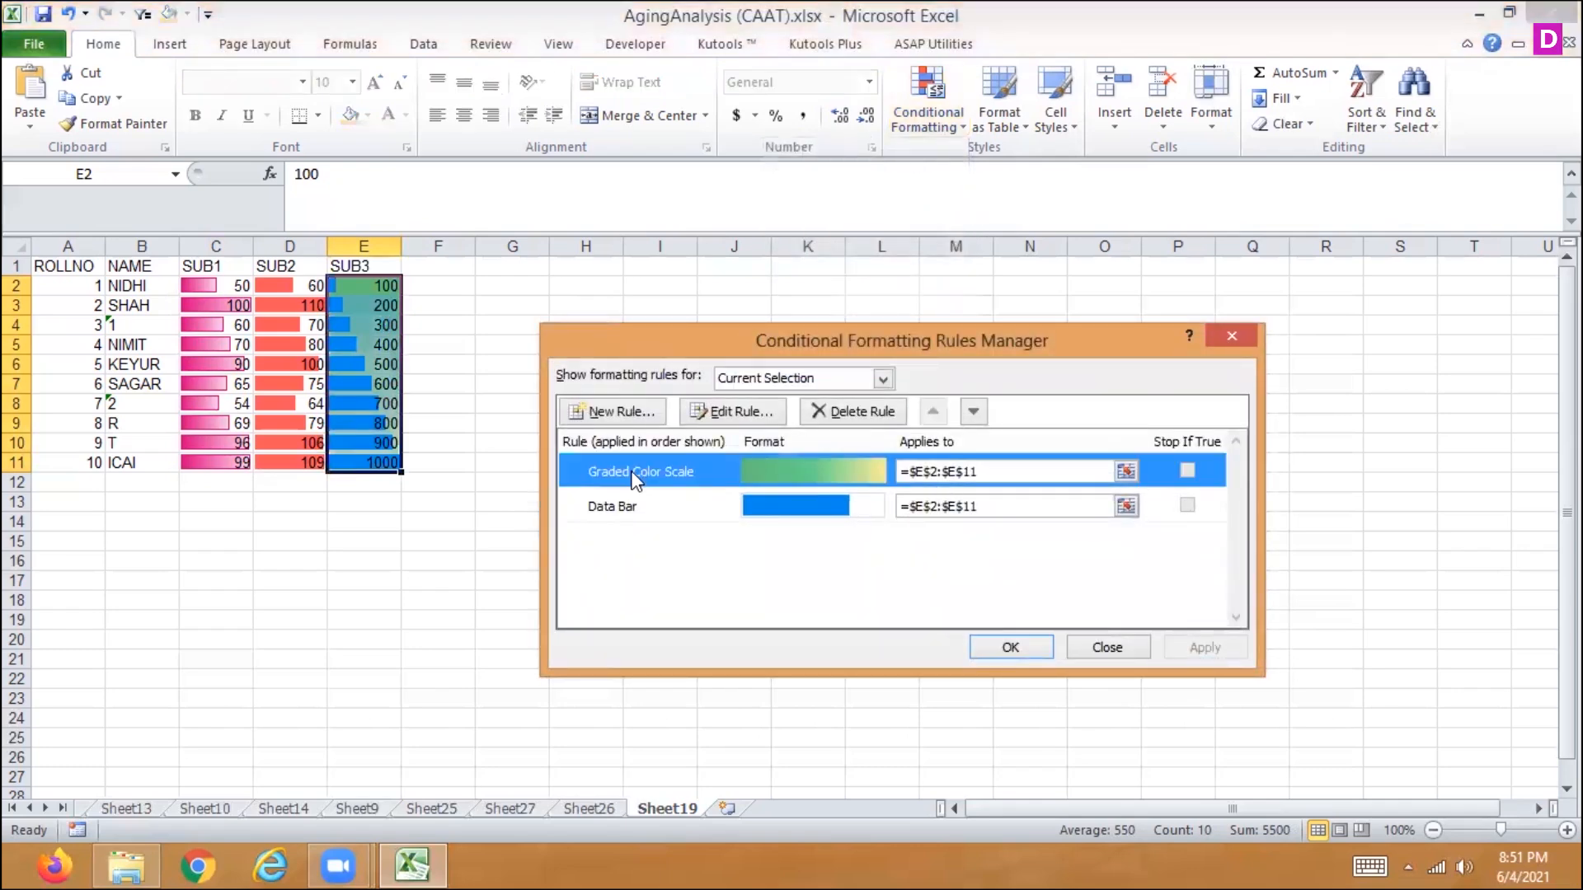
click(737, 412)
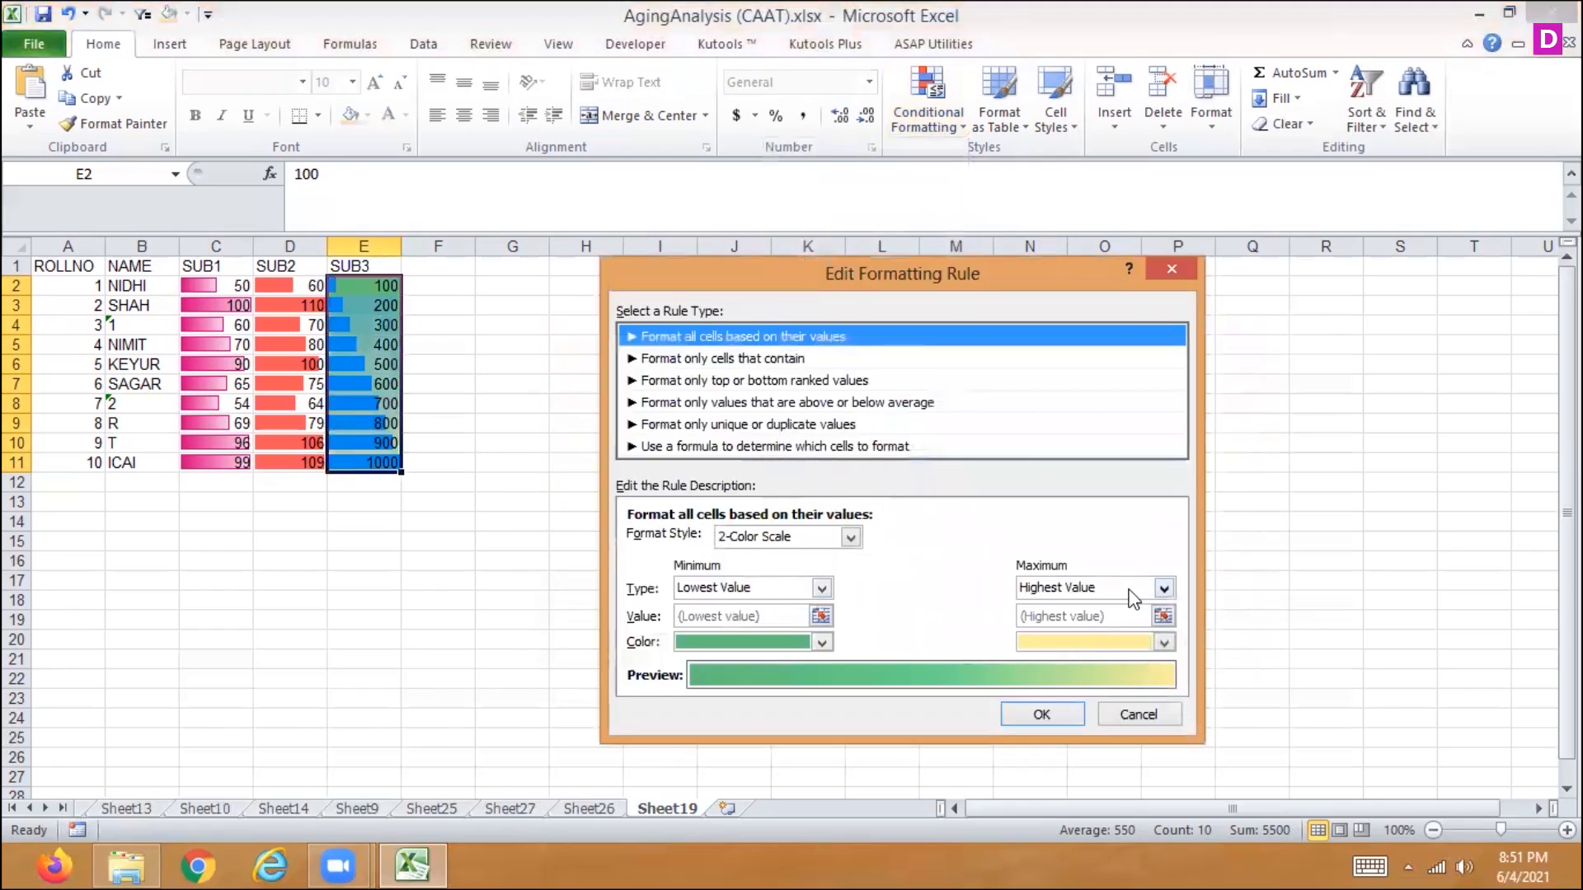
click(849, 538)
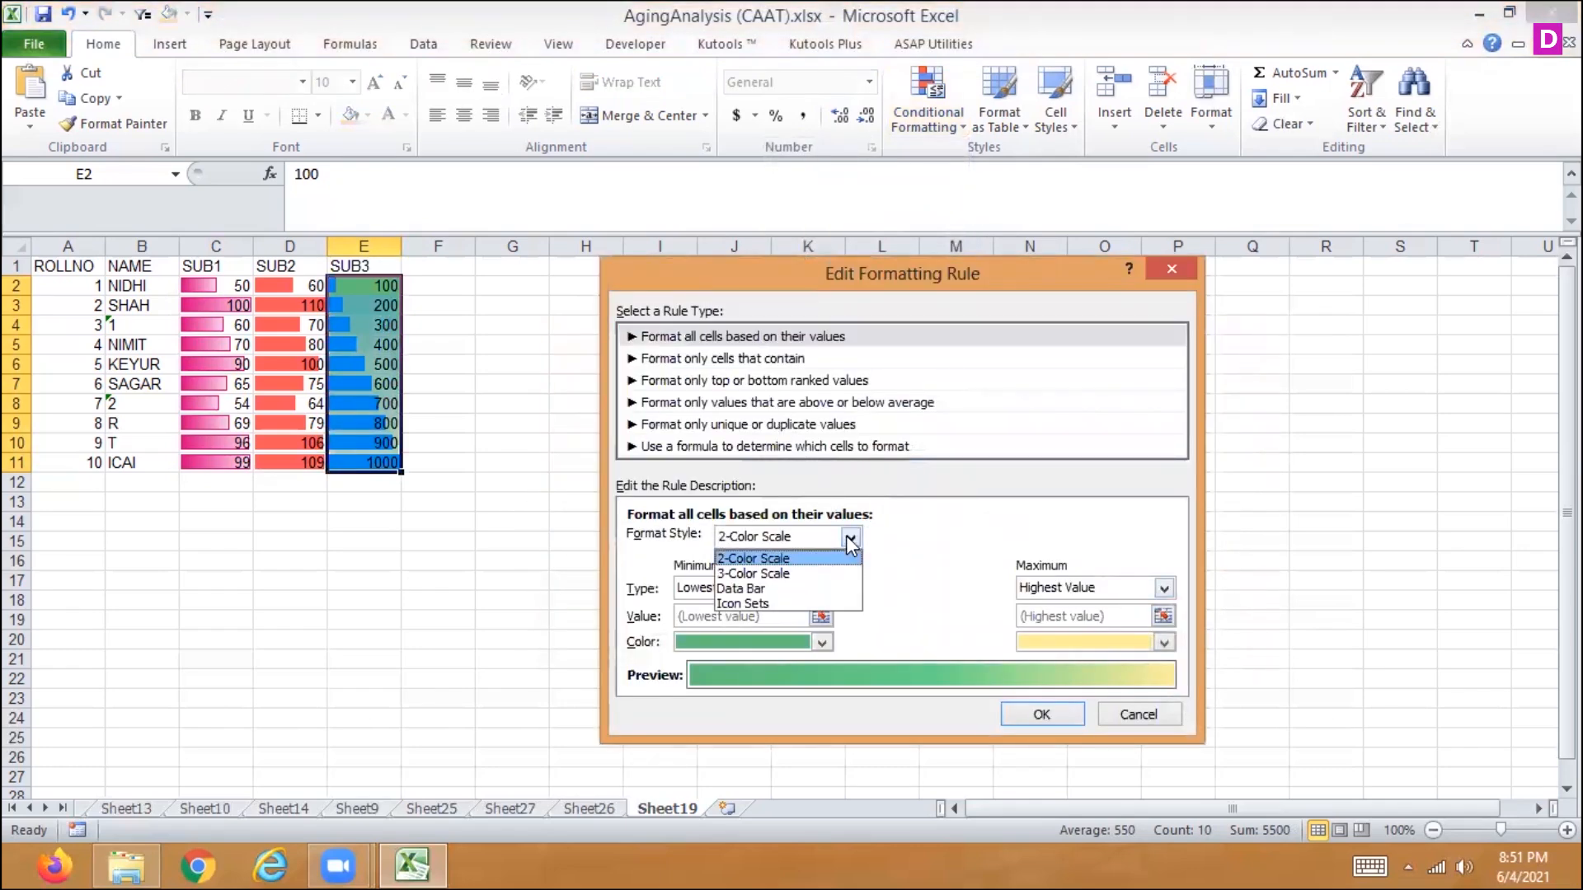
click(816, 573)
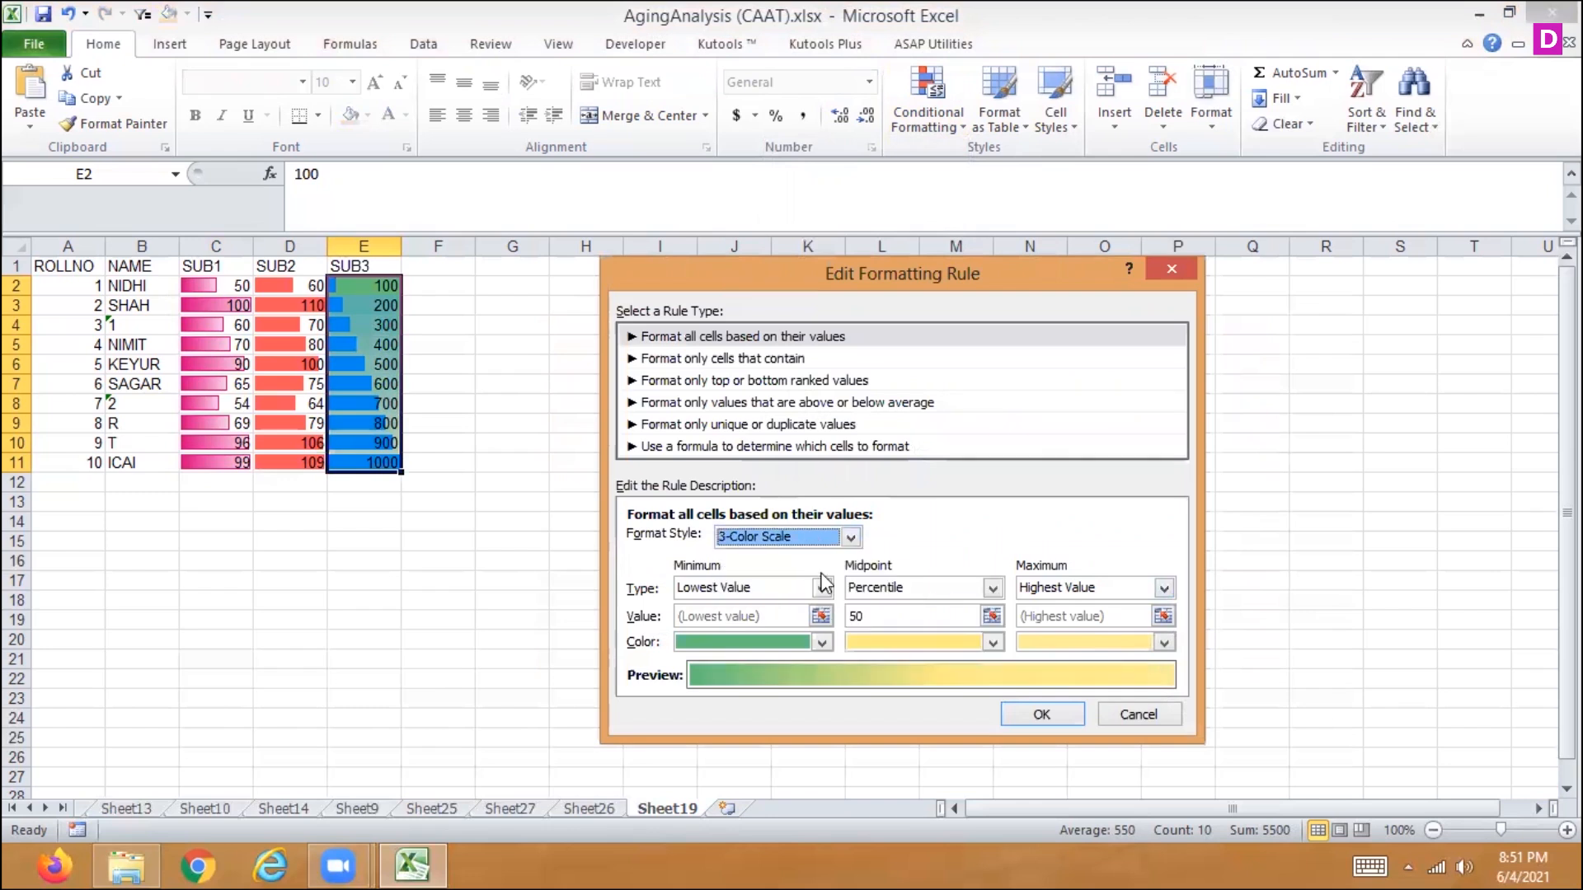
click(994, 643)
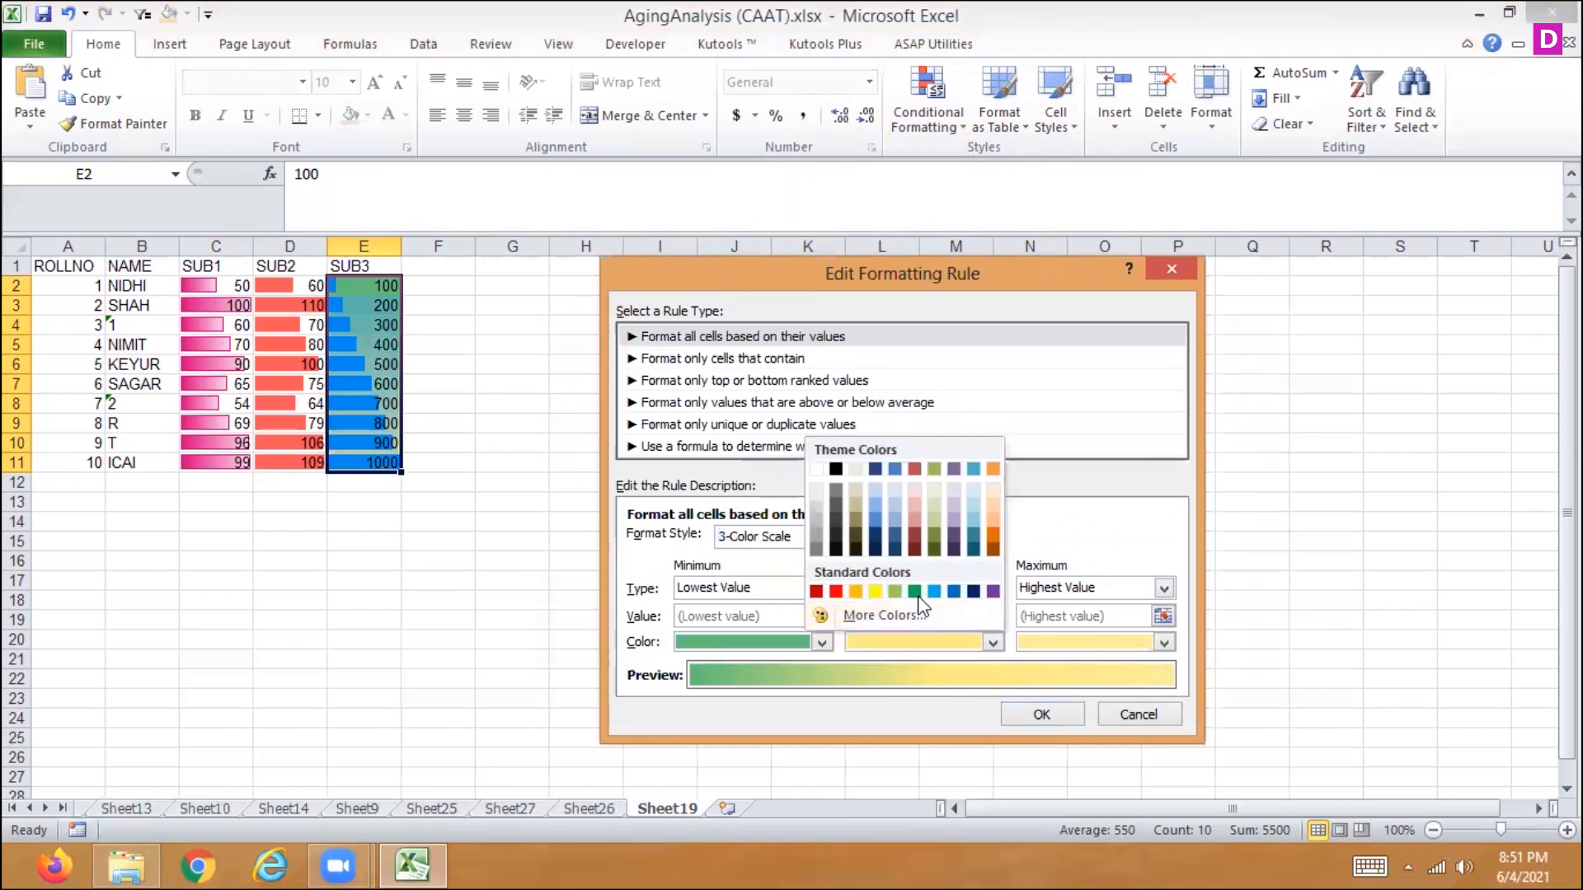
click(994, 643)
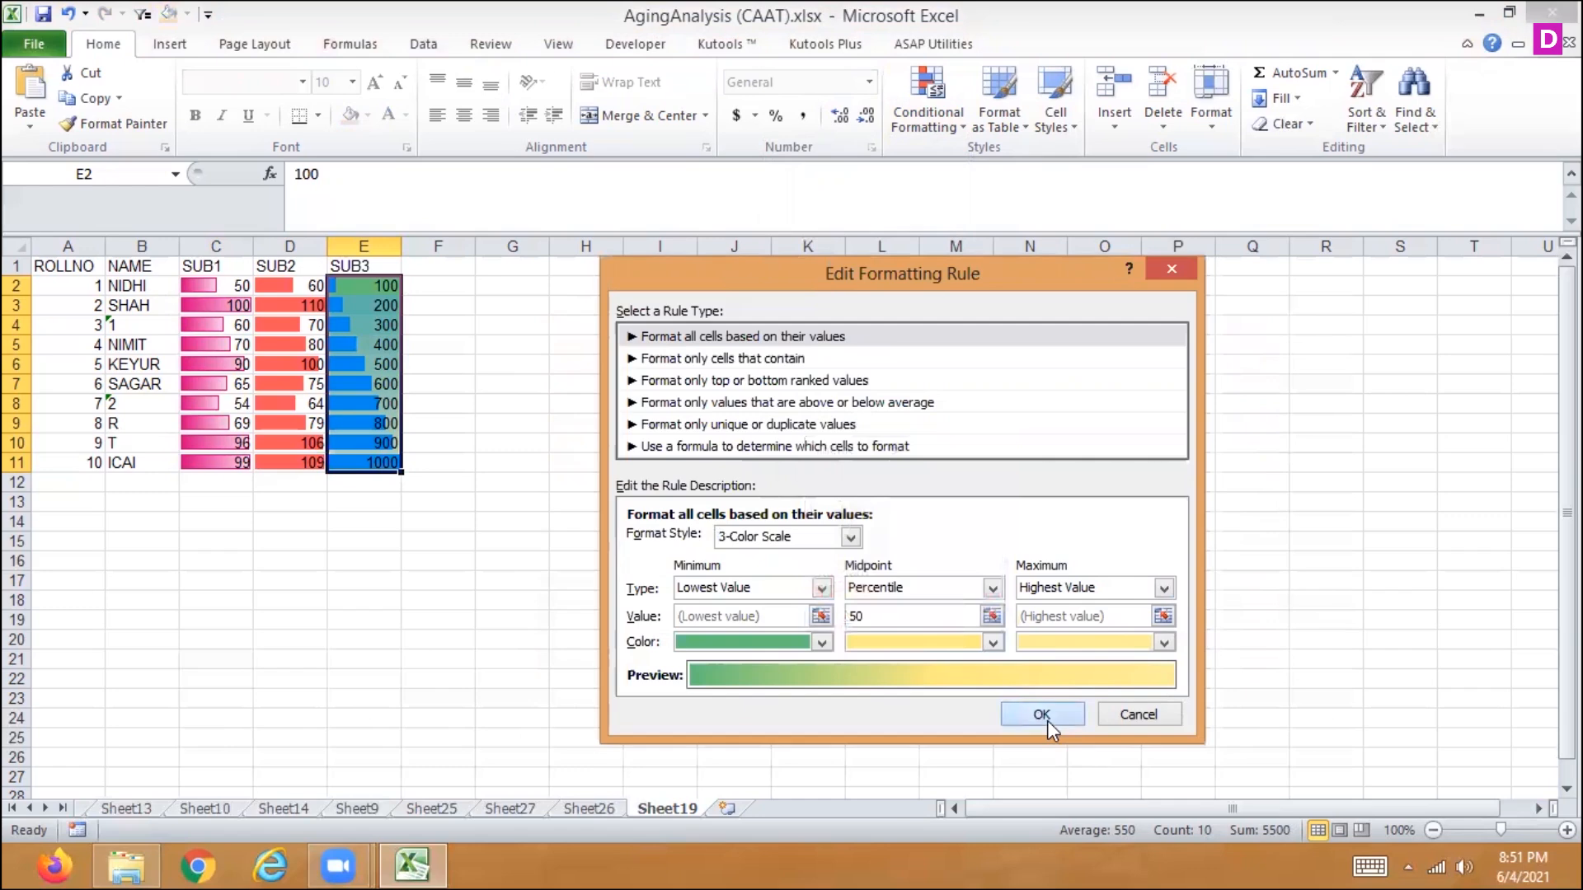
click(1045, 717)
click(1211, 650)
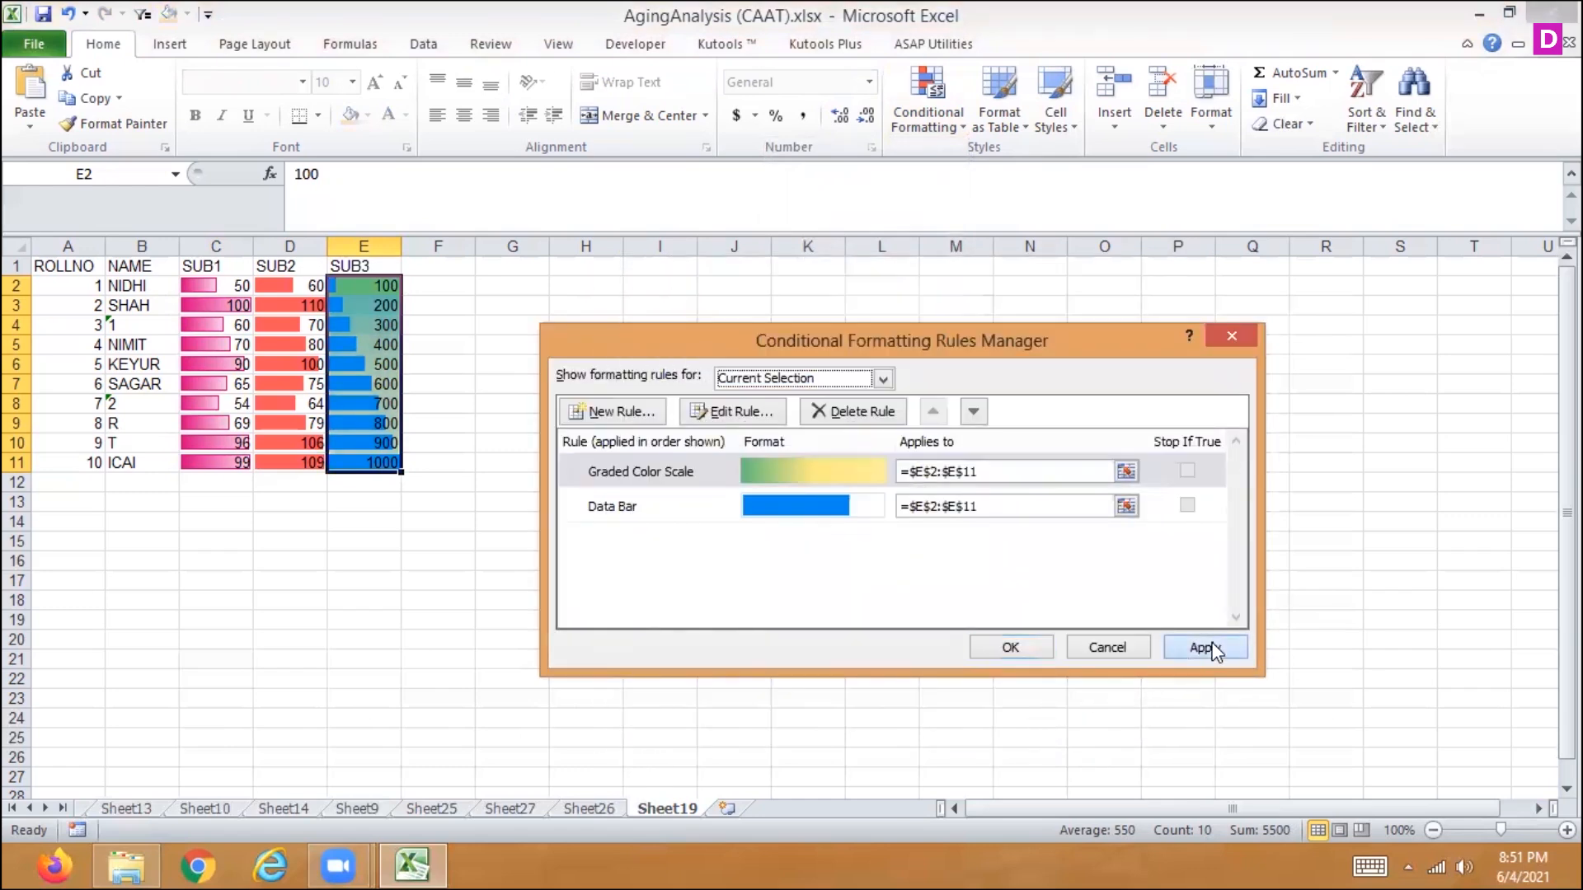
click(1022, 648)
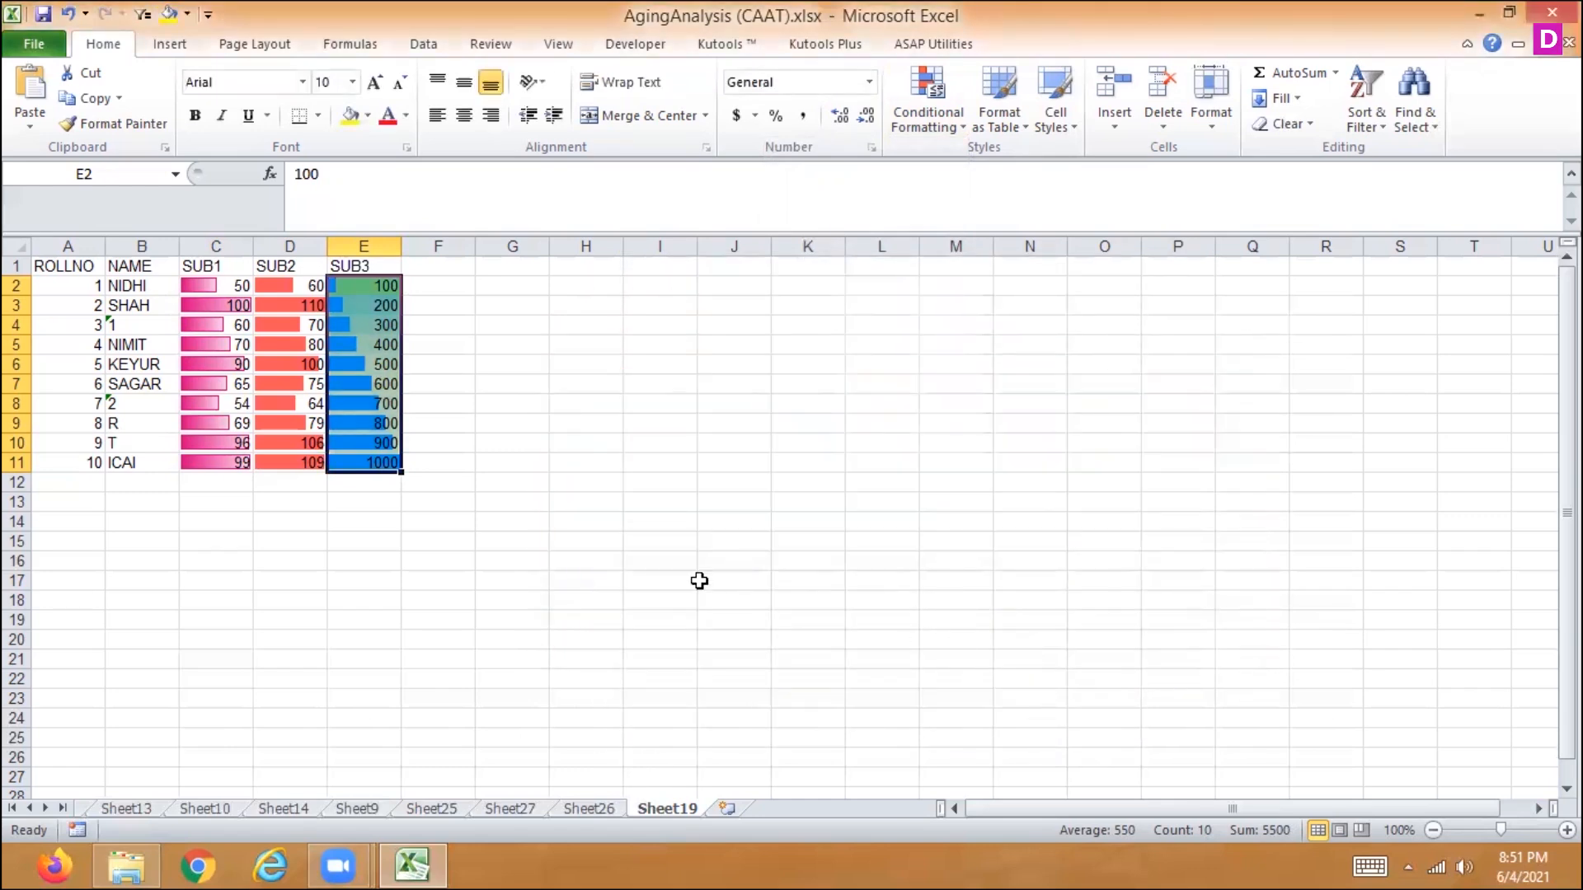
- Clear all conditional formatting rules from the SUB3 column, E1:E11
key(Left)
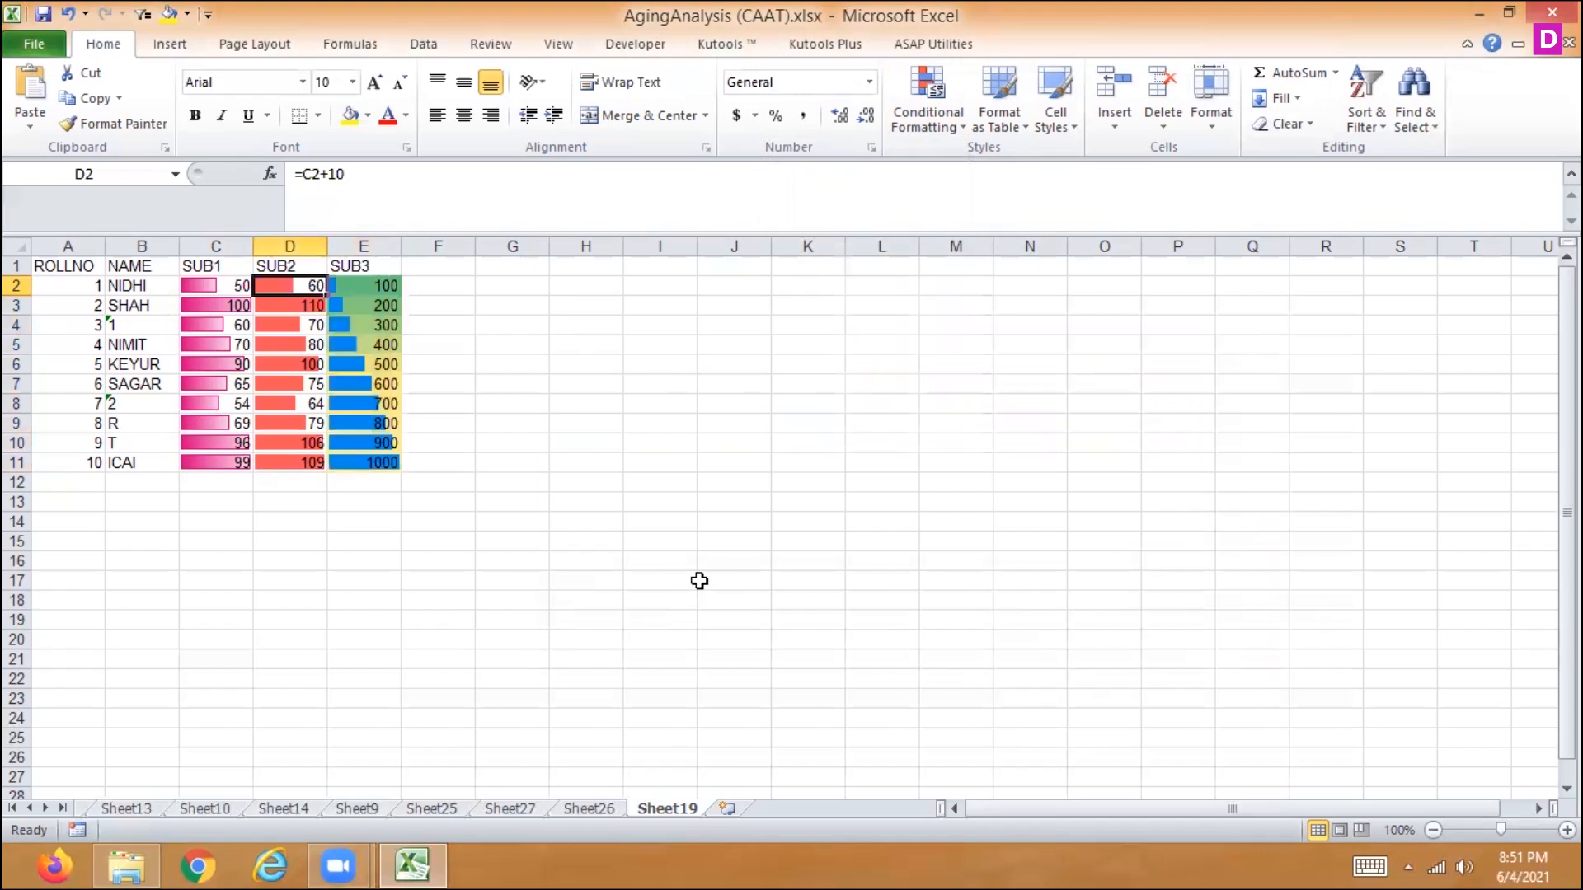
key(Right)
key(Right)
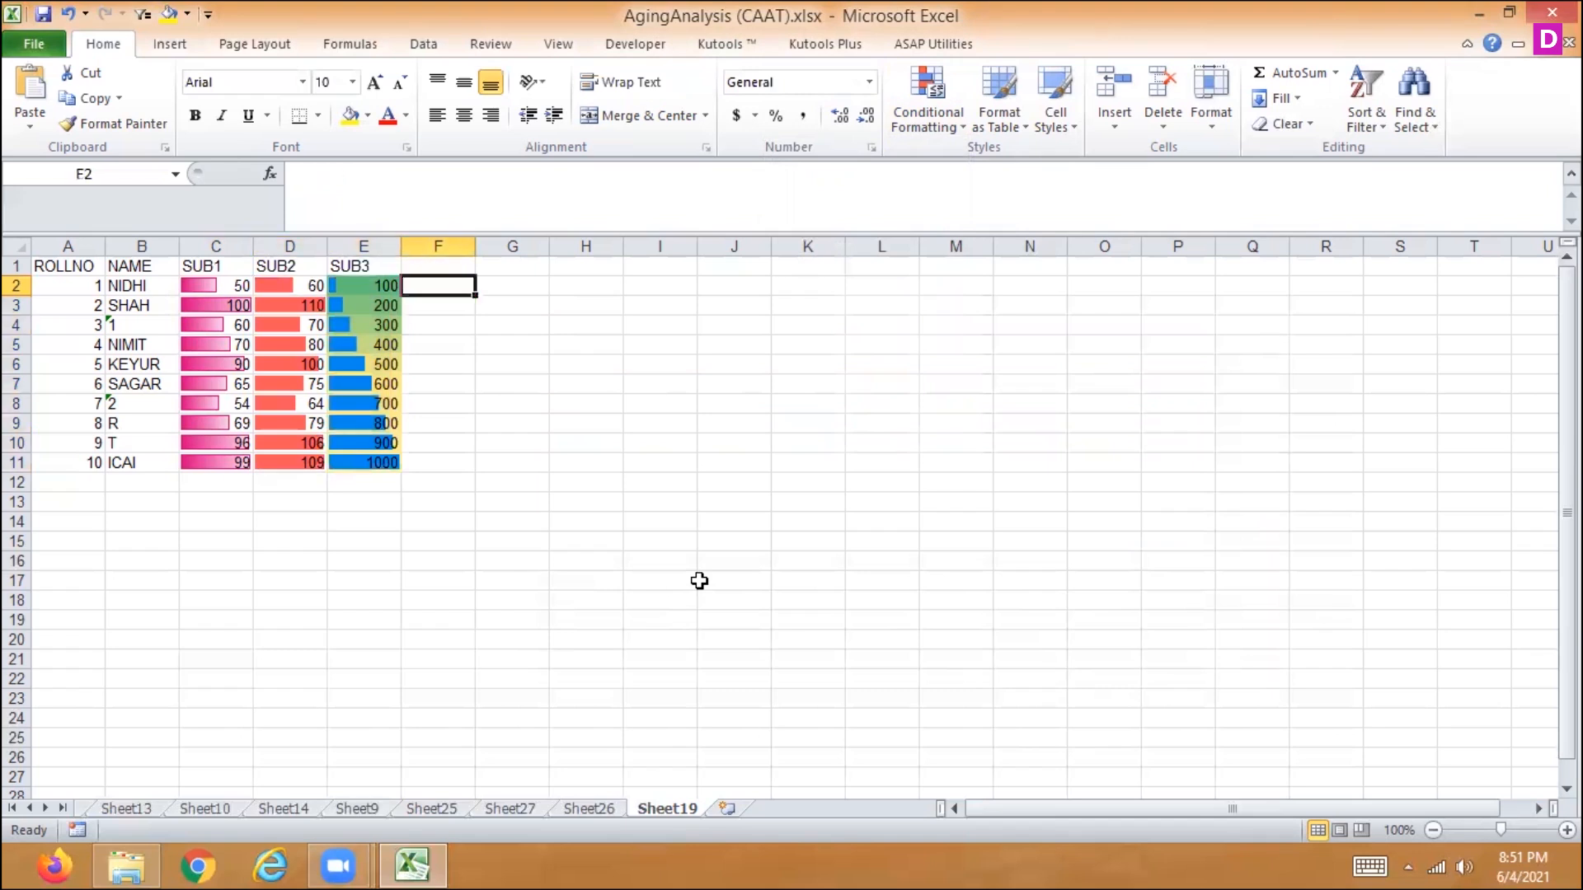
key(Down)
key(Down)
key(Down)
key(Down)
key(Down)
key(Down)
key(Down)
key(Down)
key(Down)
key(Left)
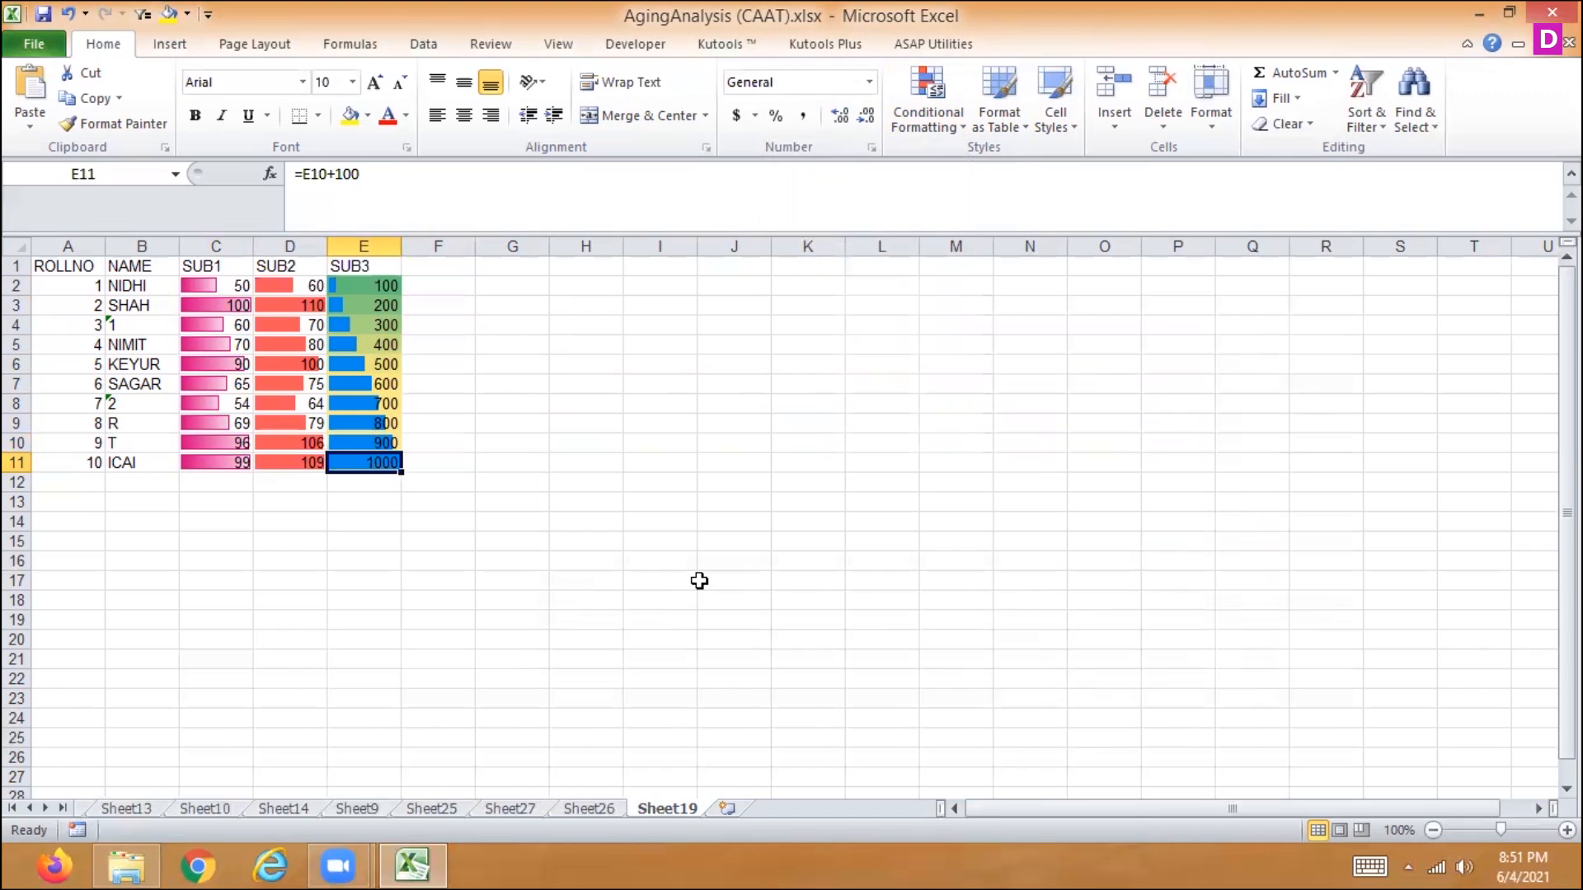
key(ctrl+shift+Up)
click(915, 120)
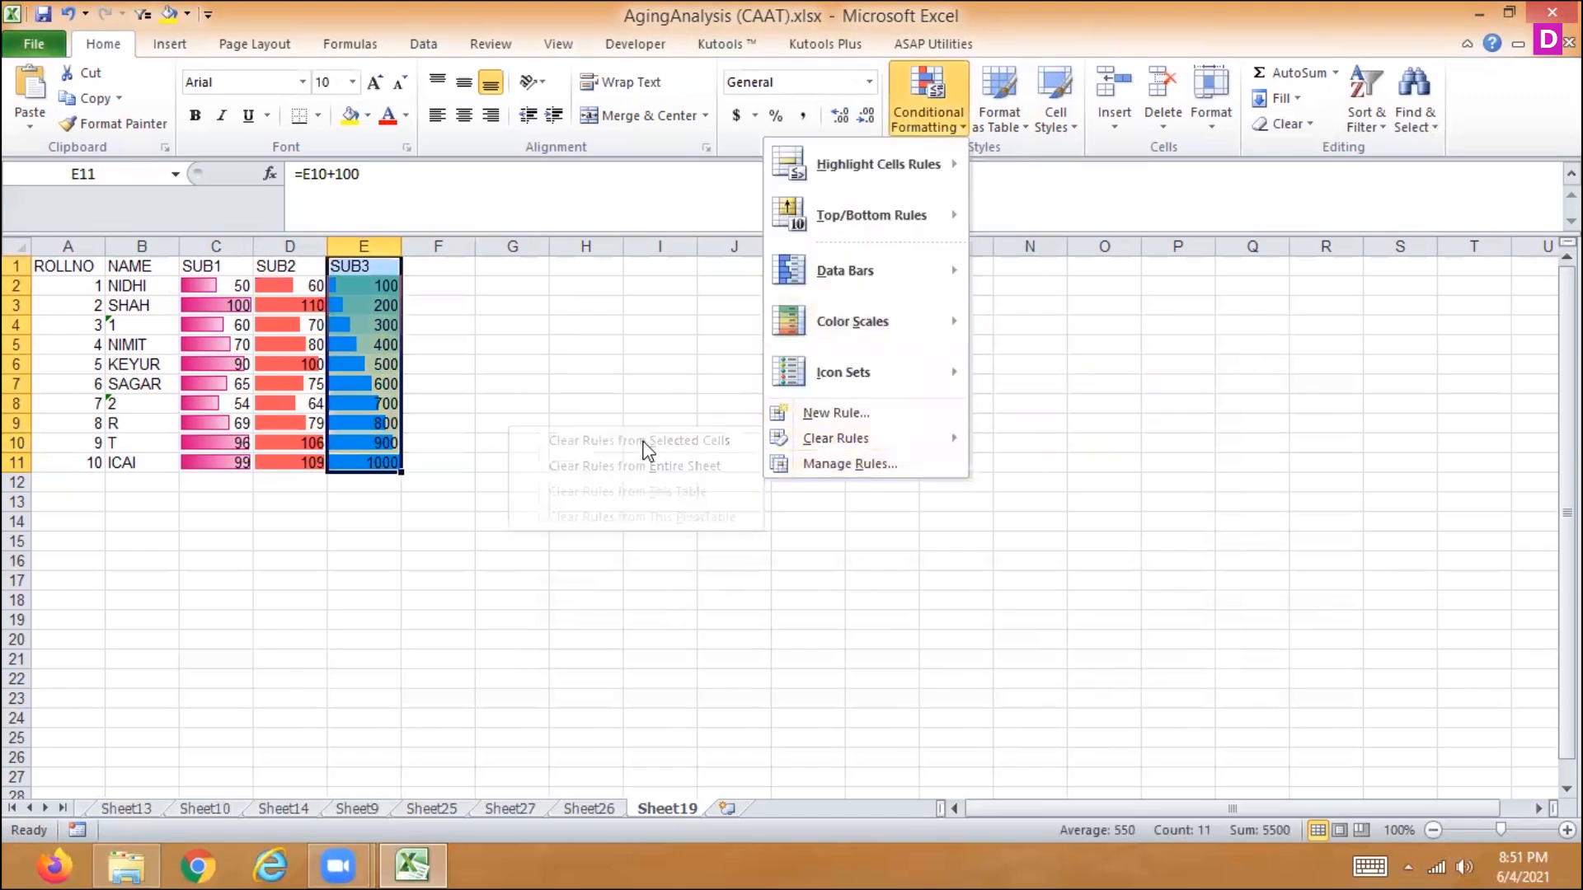
mouse_move(803, 436)
click(719, 440)
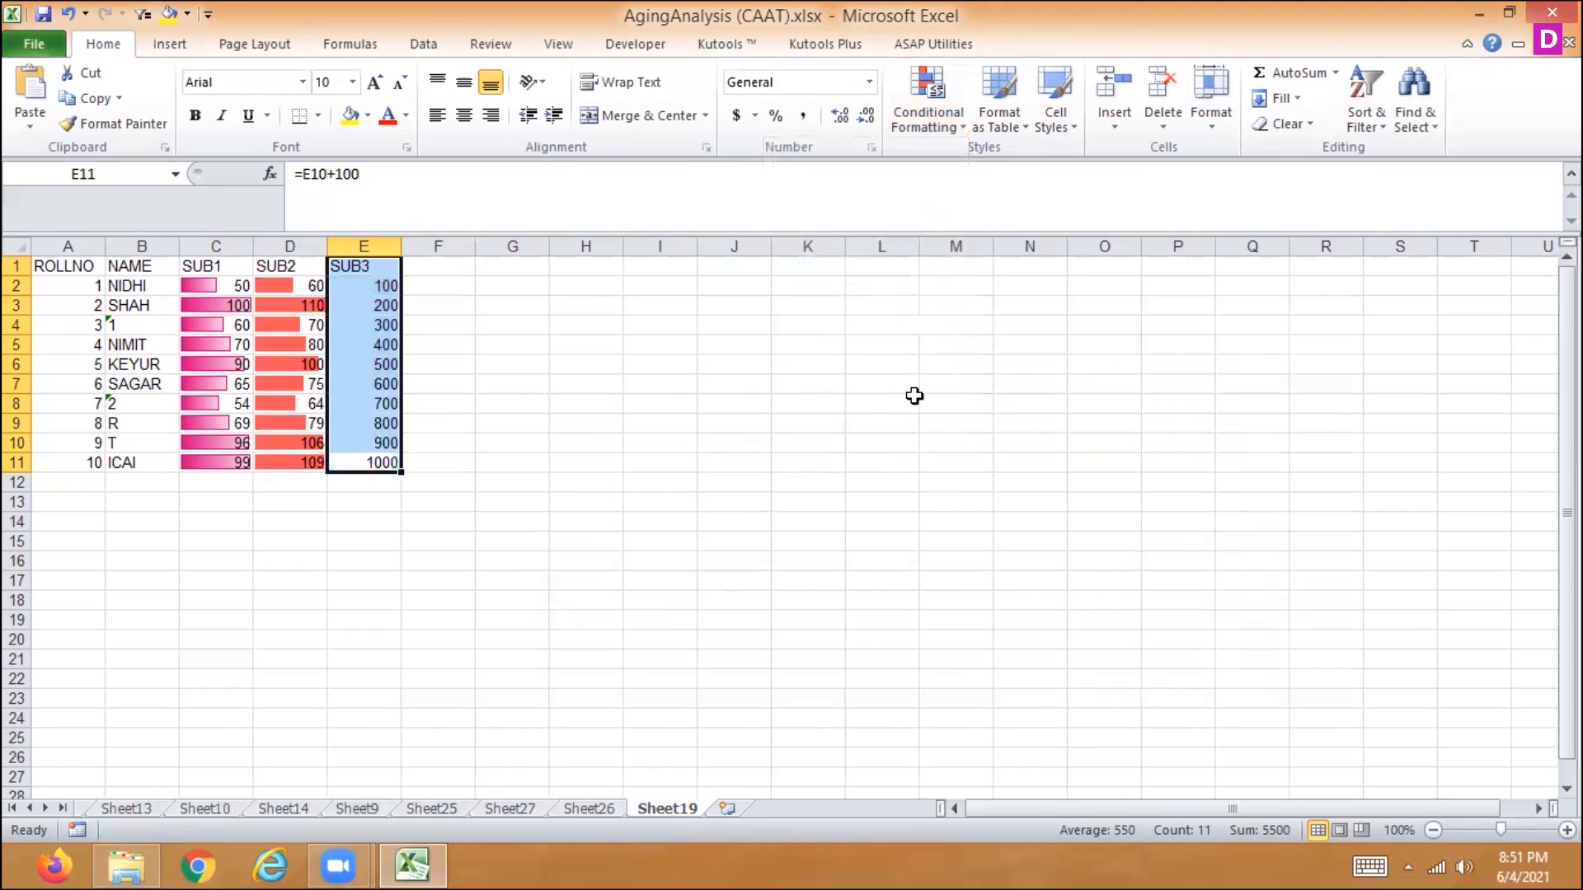
- Apply a two-color scale to the SUB3 column, E1:E11, running from yellow for low values to green for high values
click(943, 107)
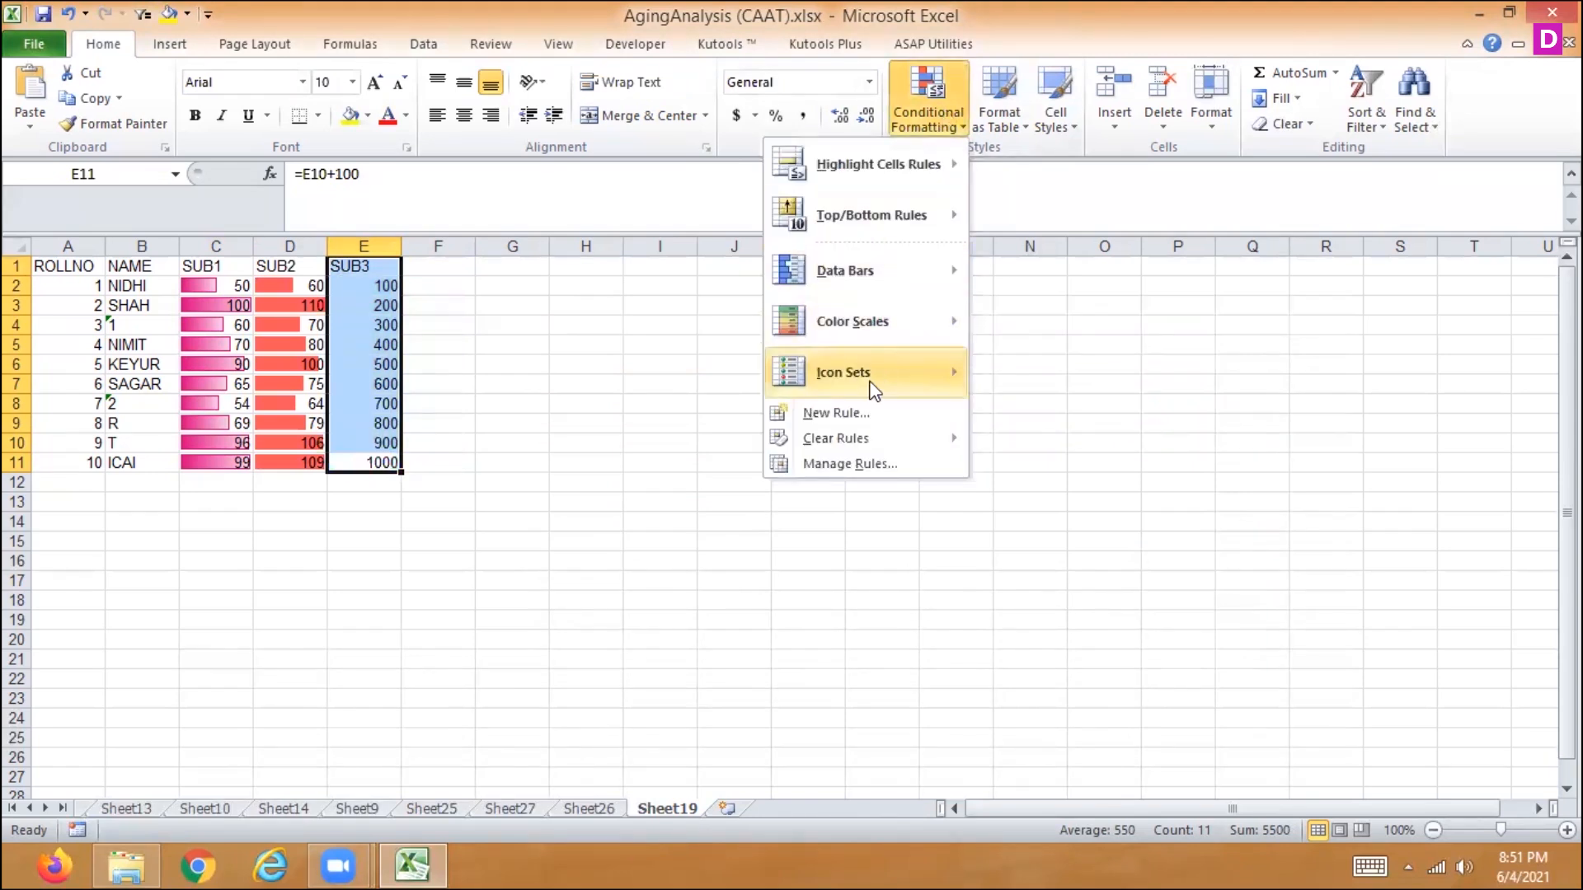
mouse_move(845, 301)
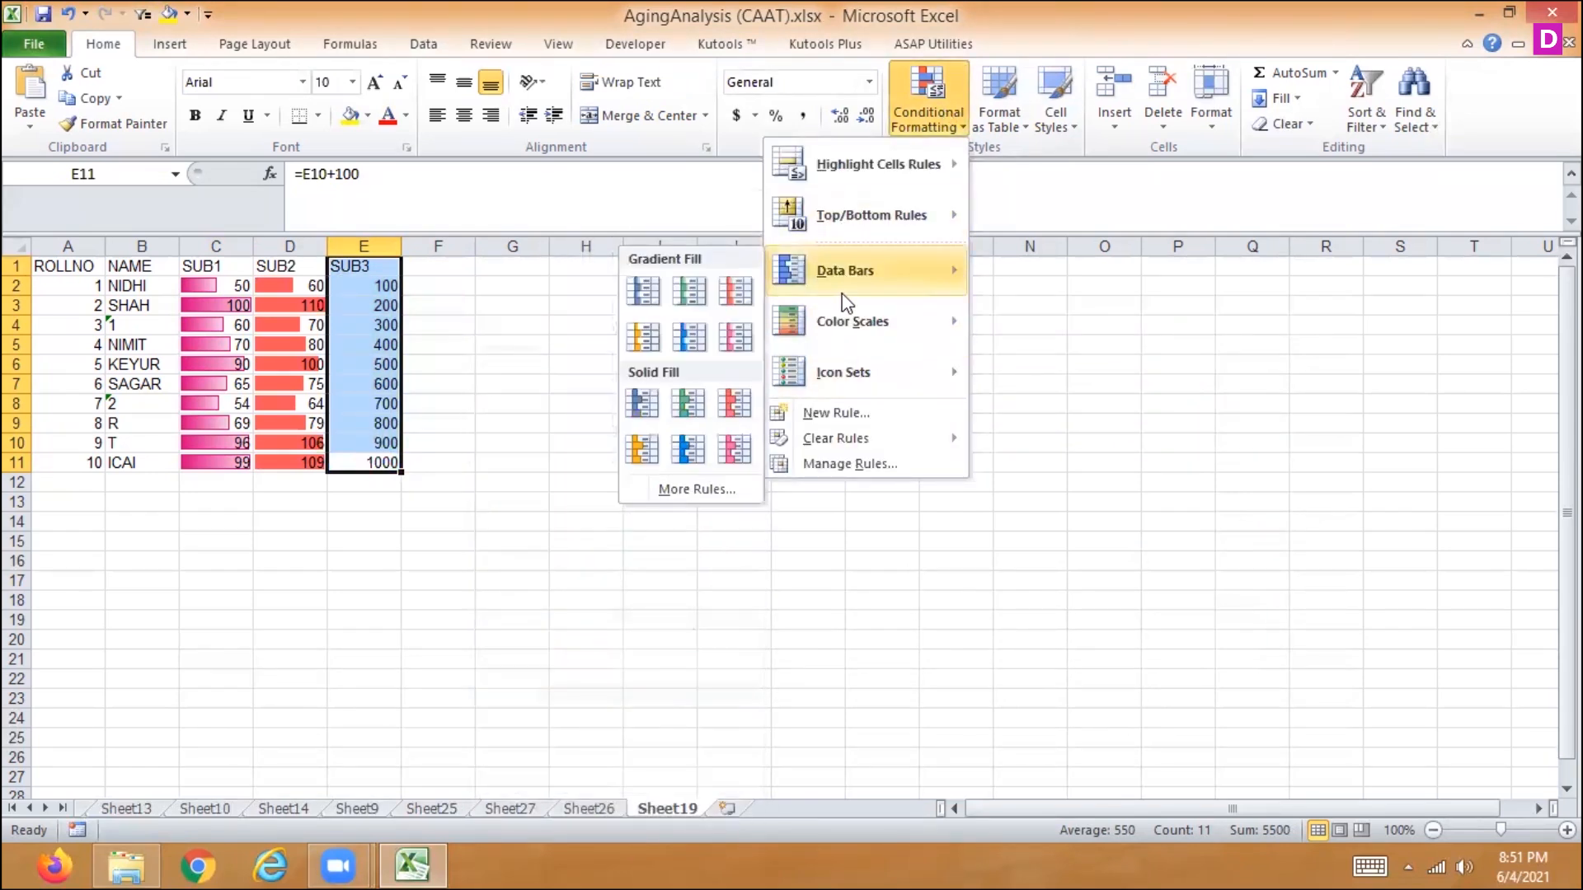
mouse_move(820, 328)
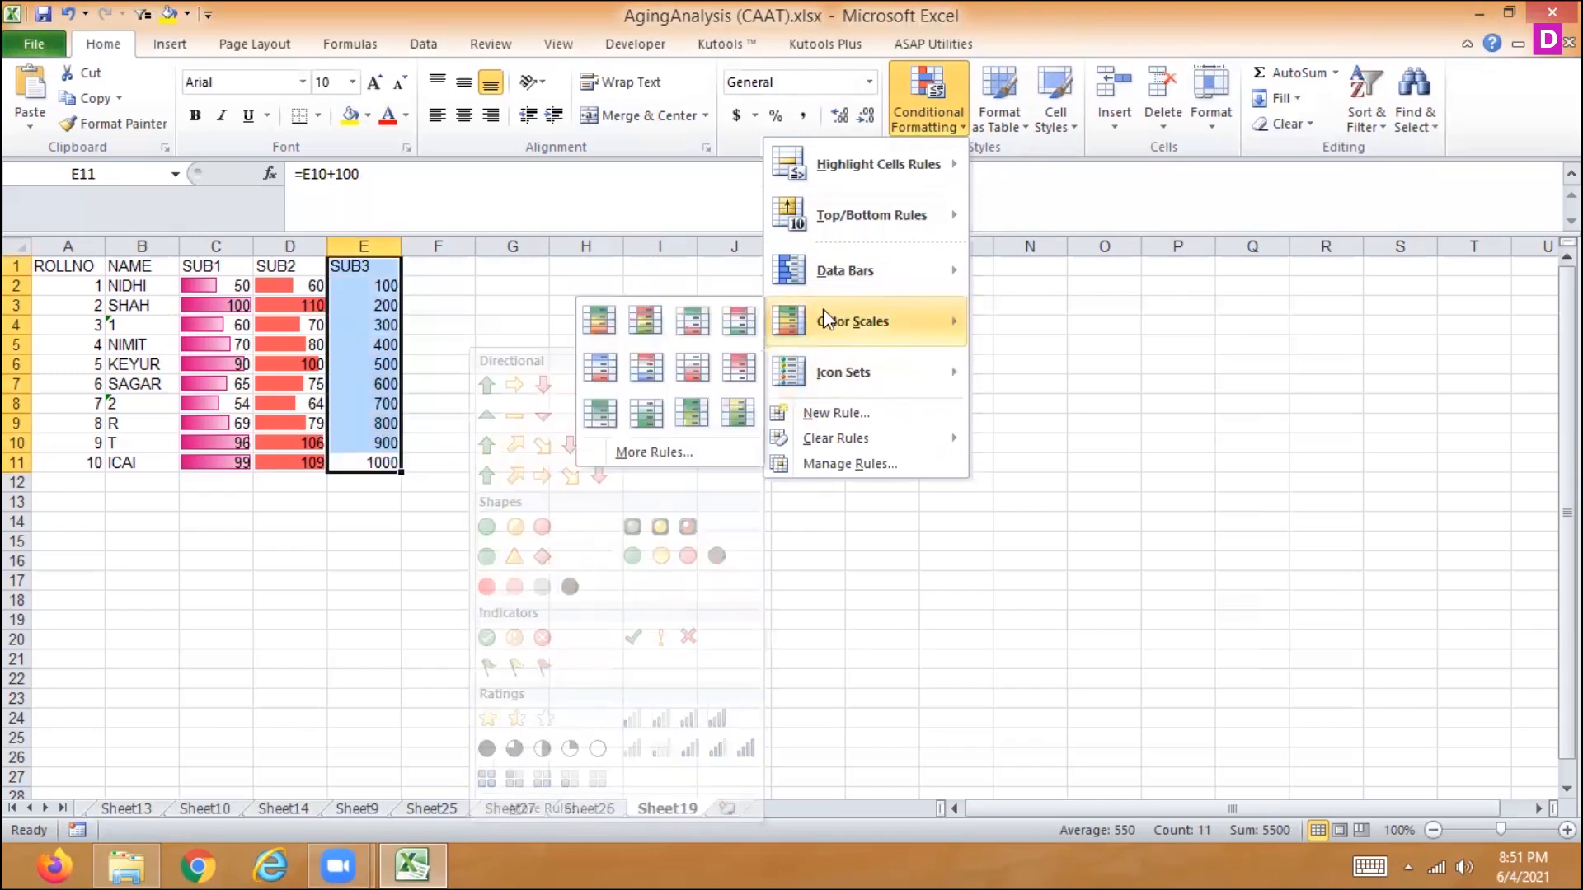
click(738, 412)
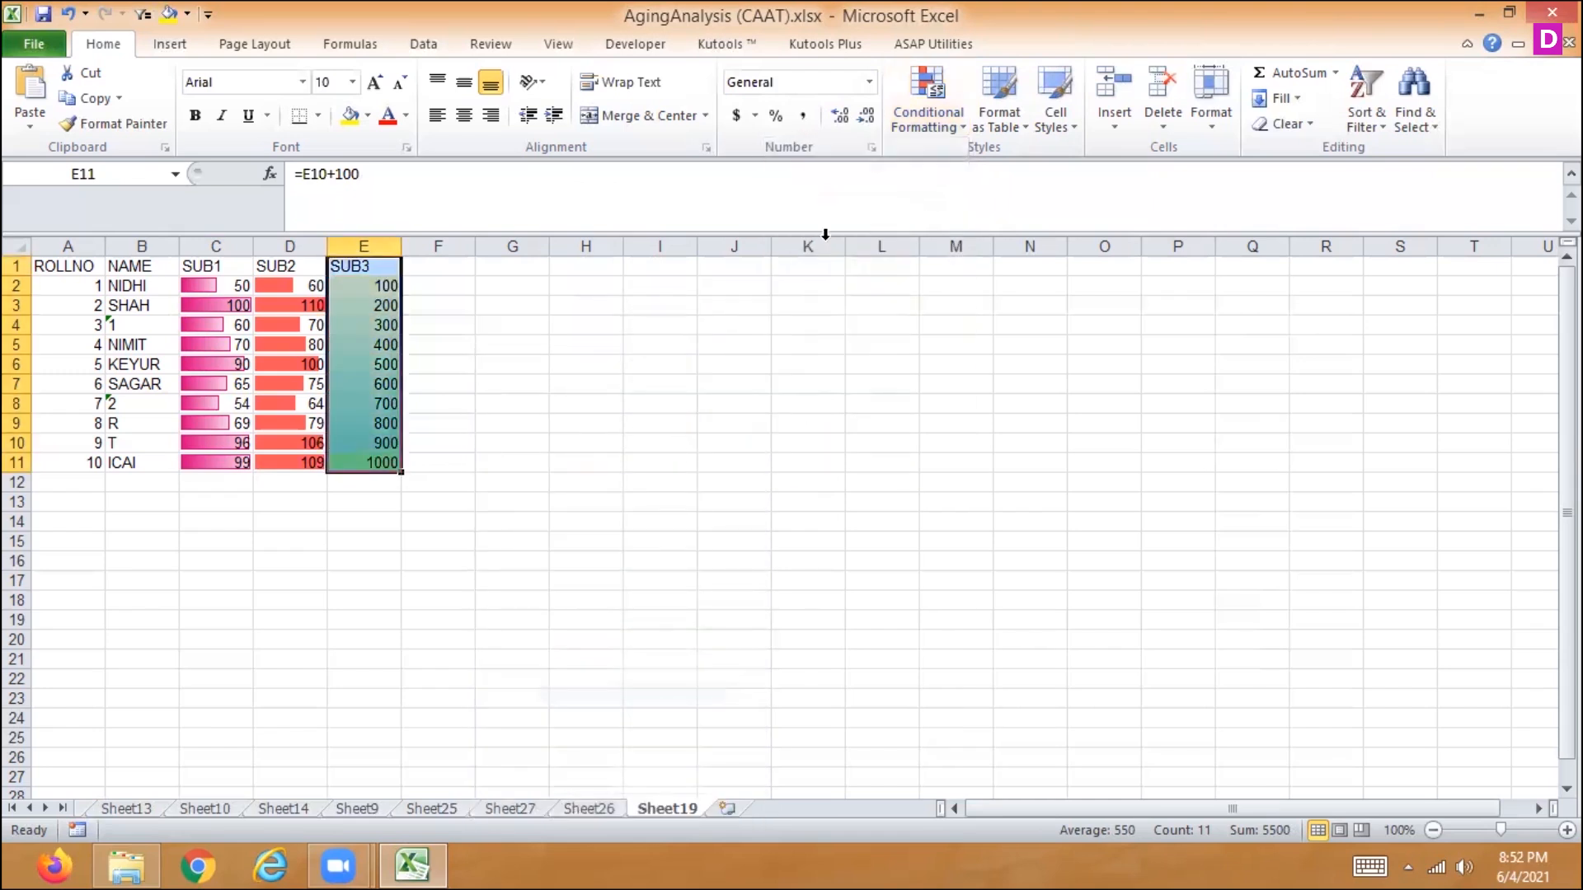
- Open the Graded Color Scale rule on E1:E11 for editing and change its format style to 3-Color Scale
click(918, 97)
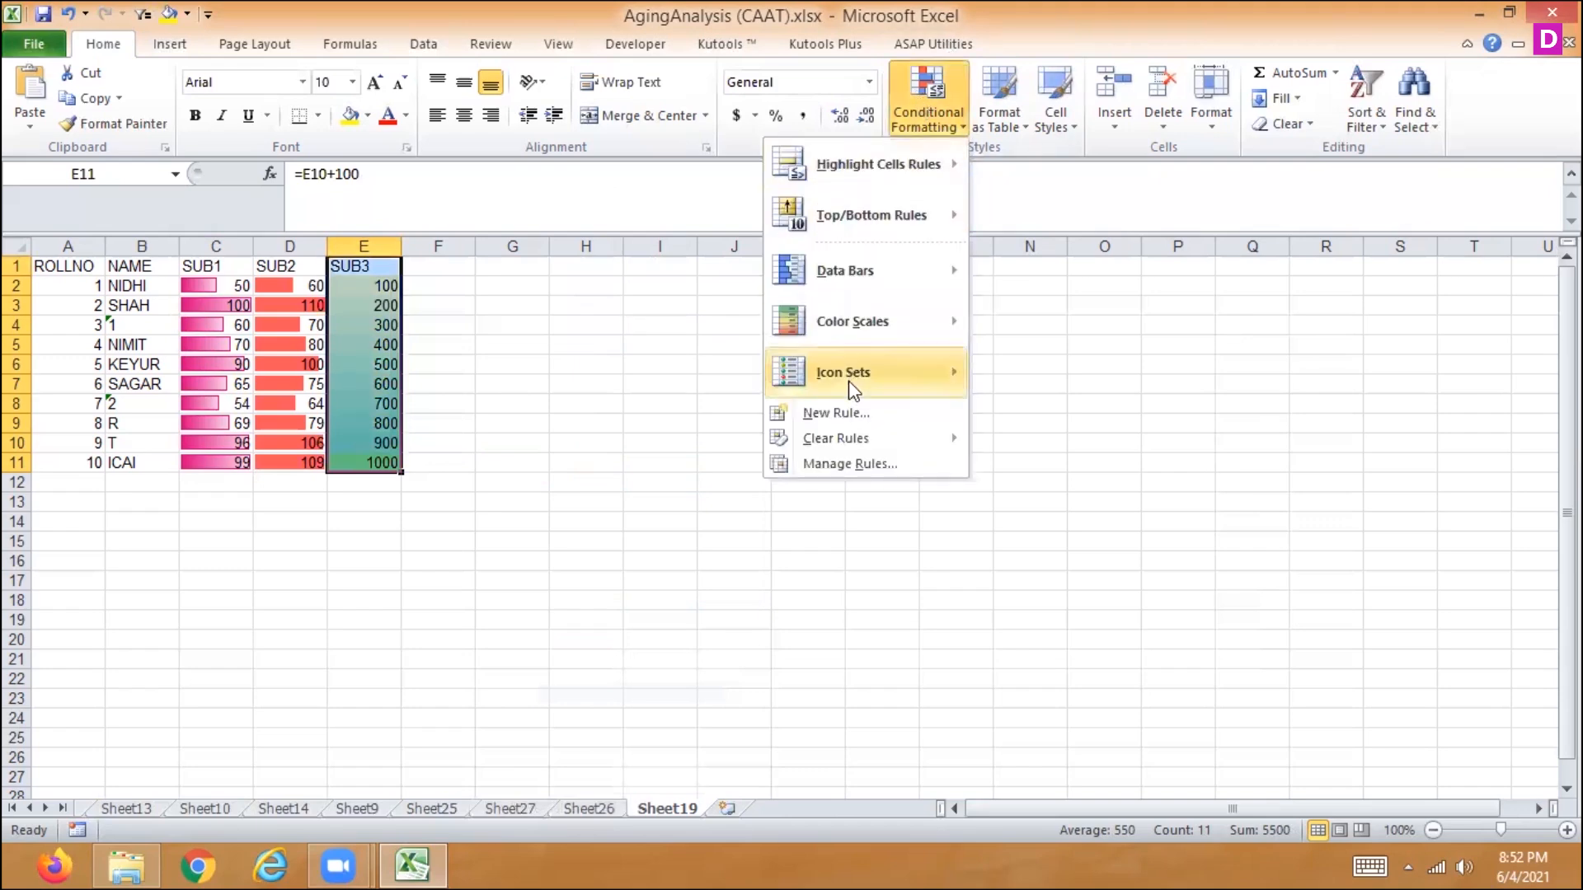
click(827, 465)
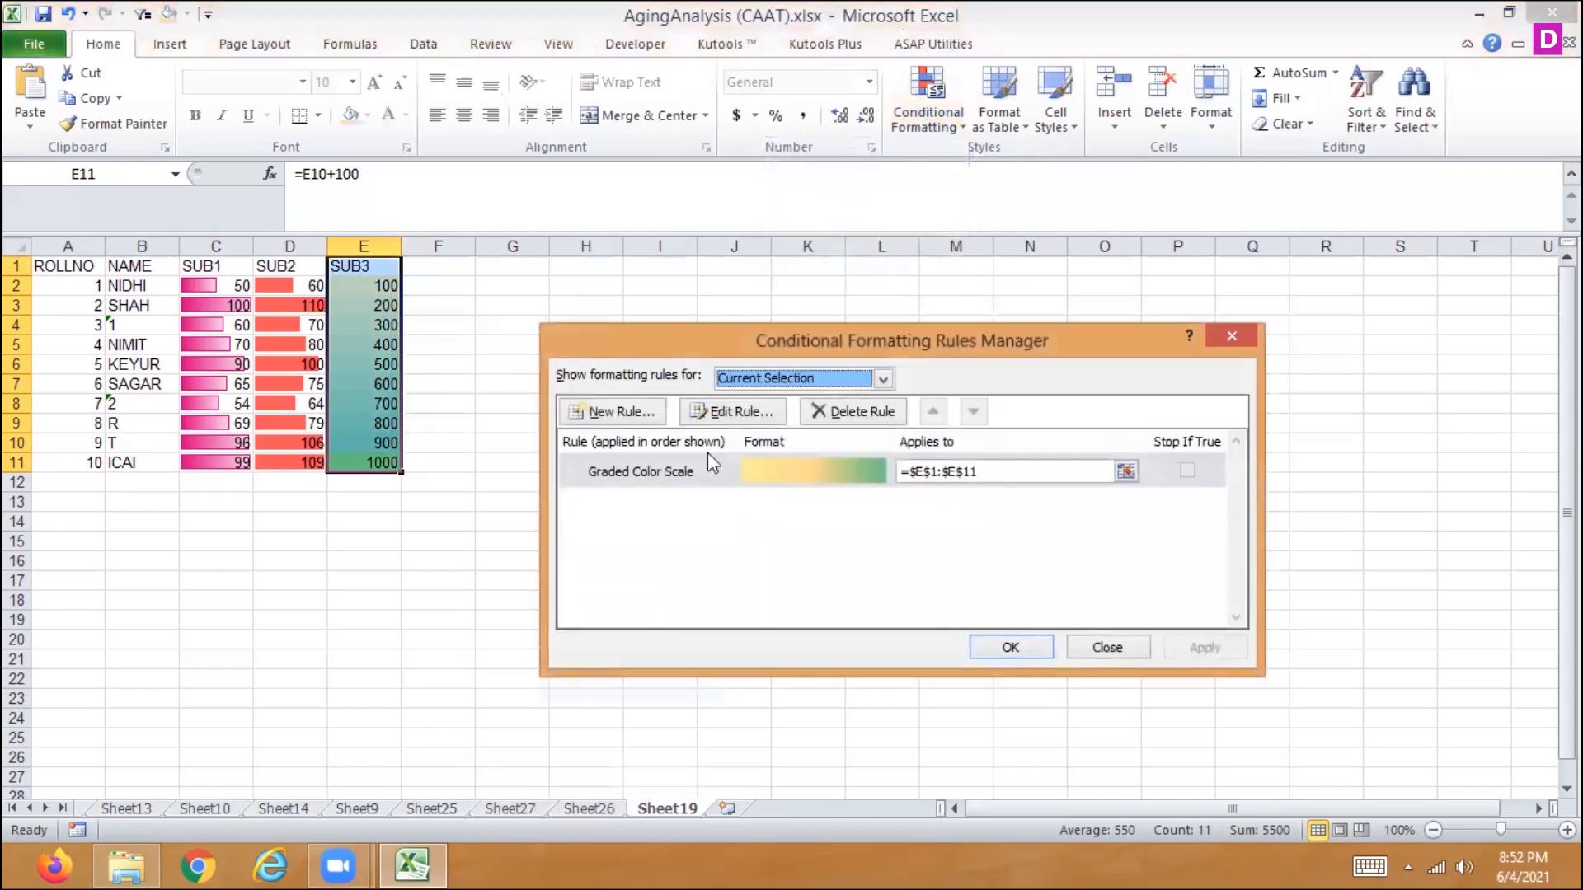
double_click(633, 485)
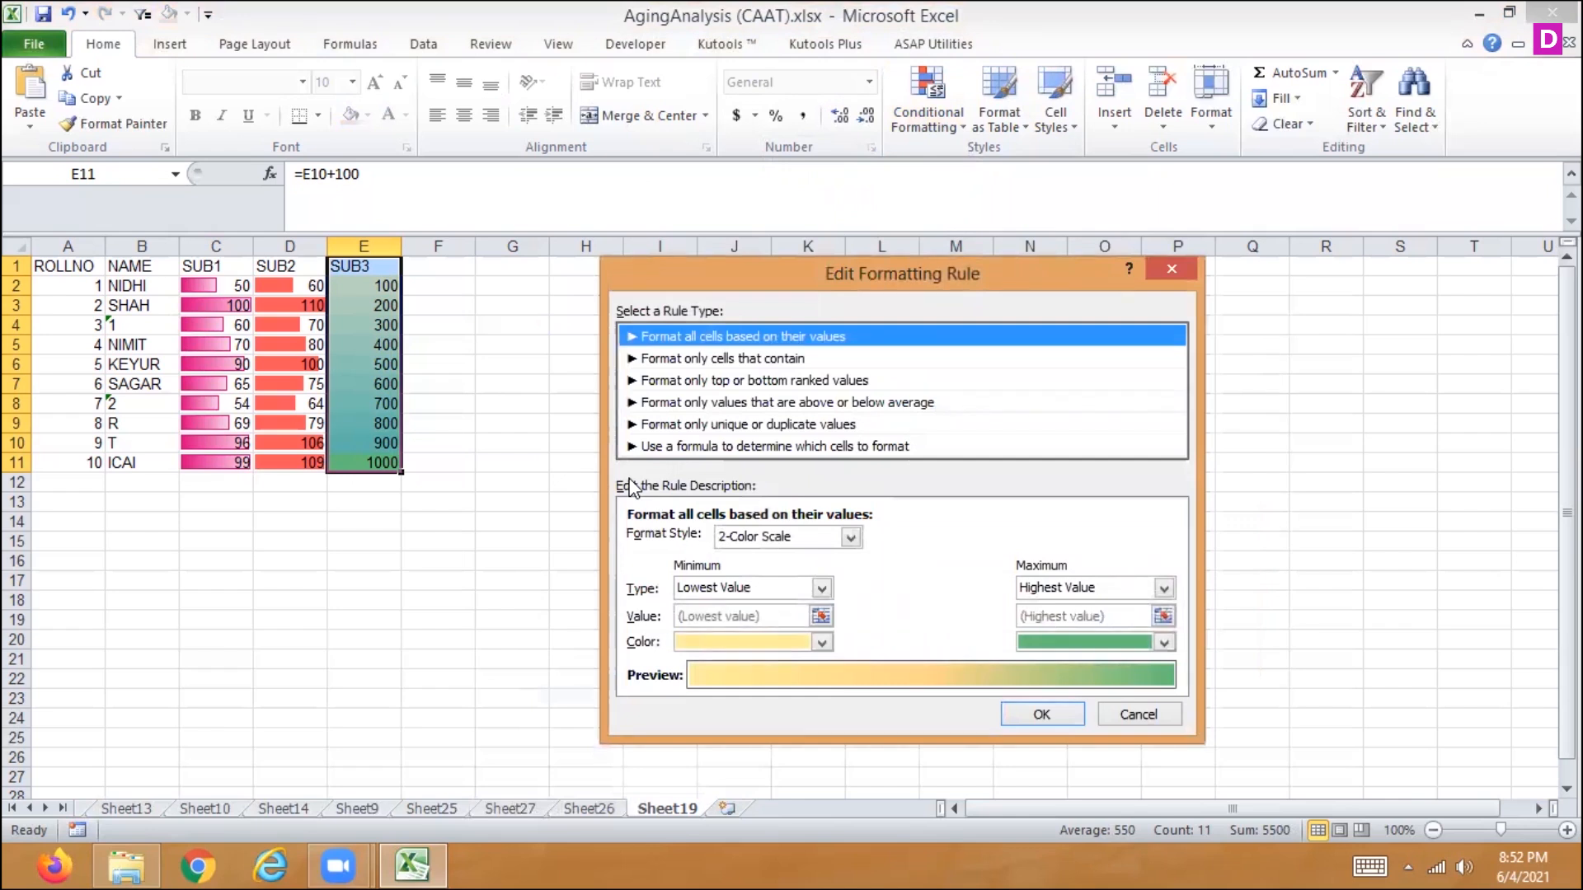
click(849, 536)
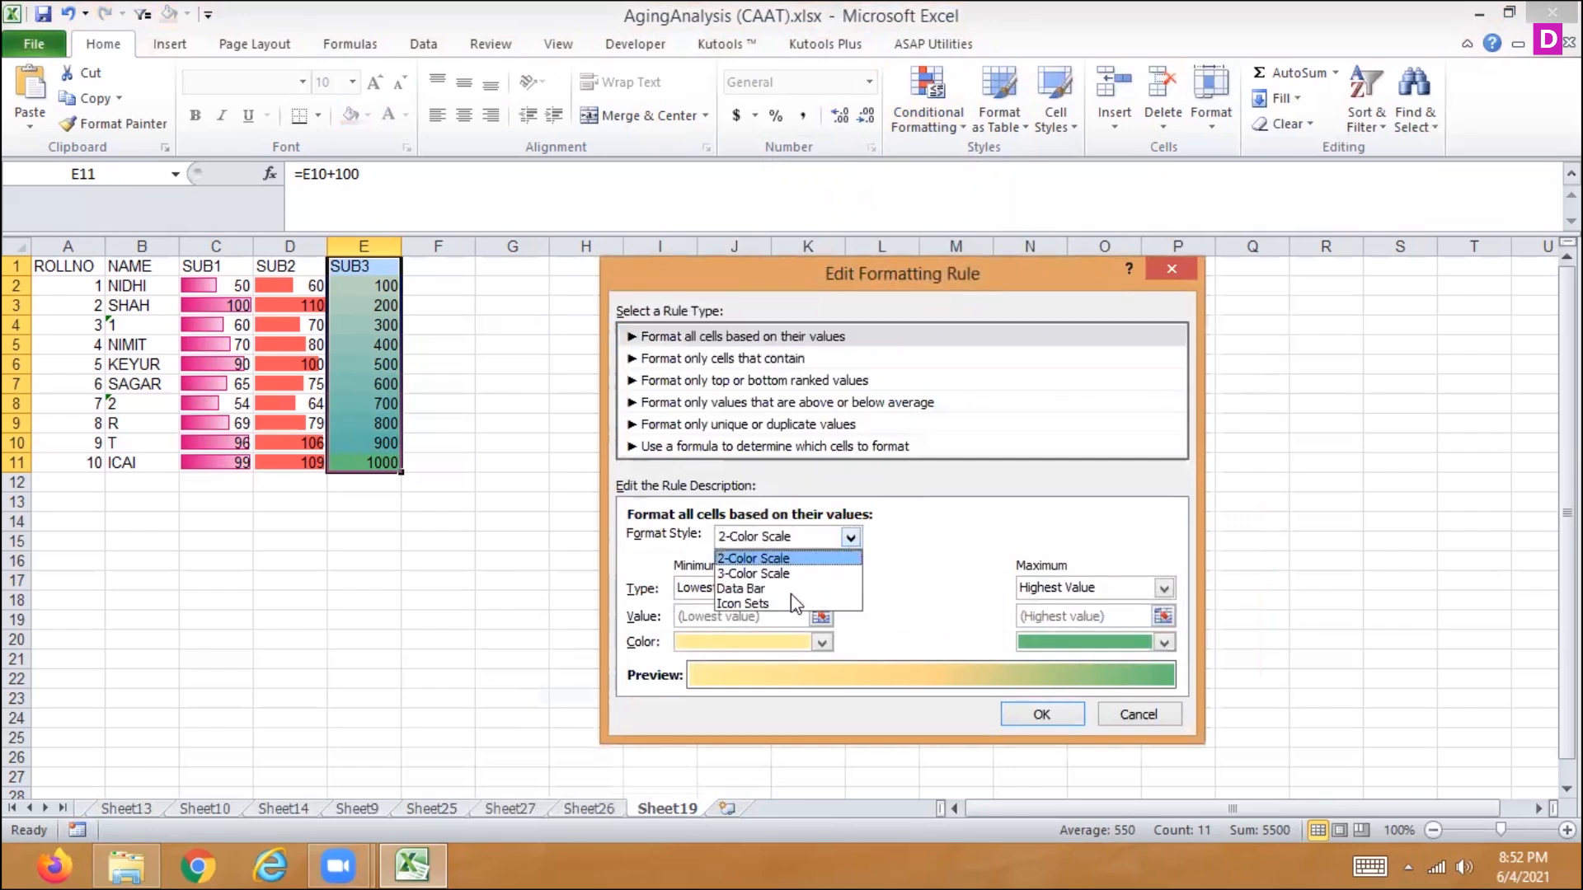
click(754, 572)
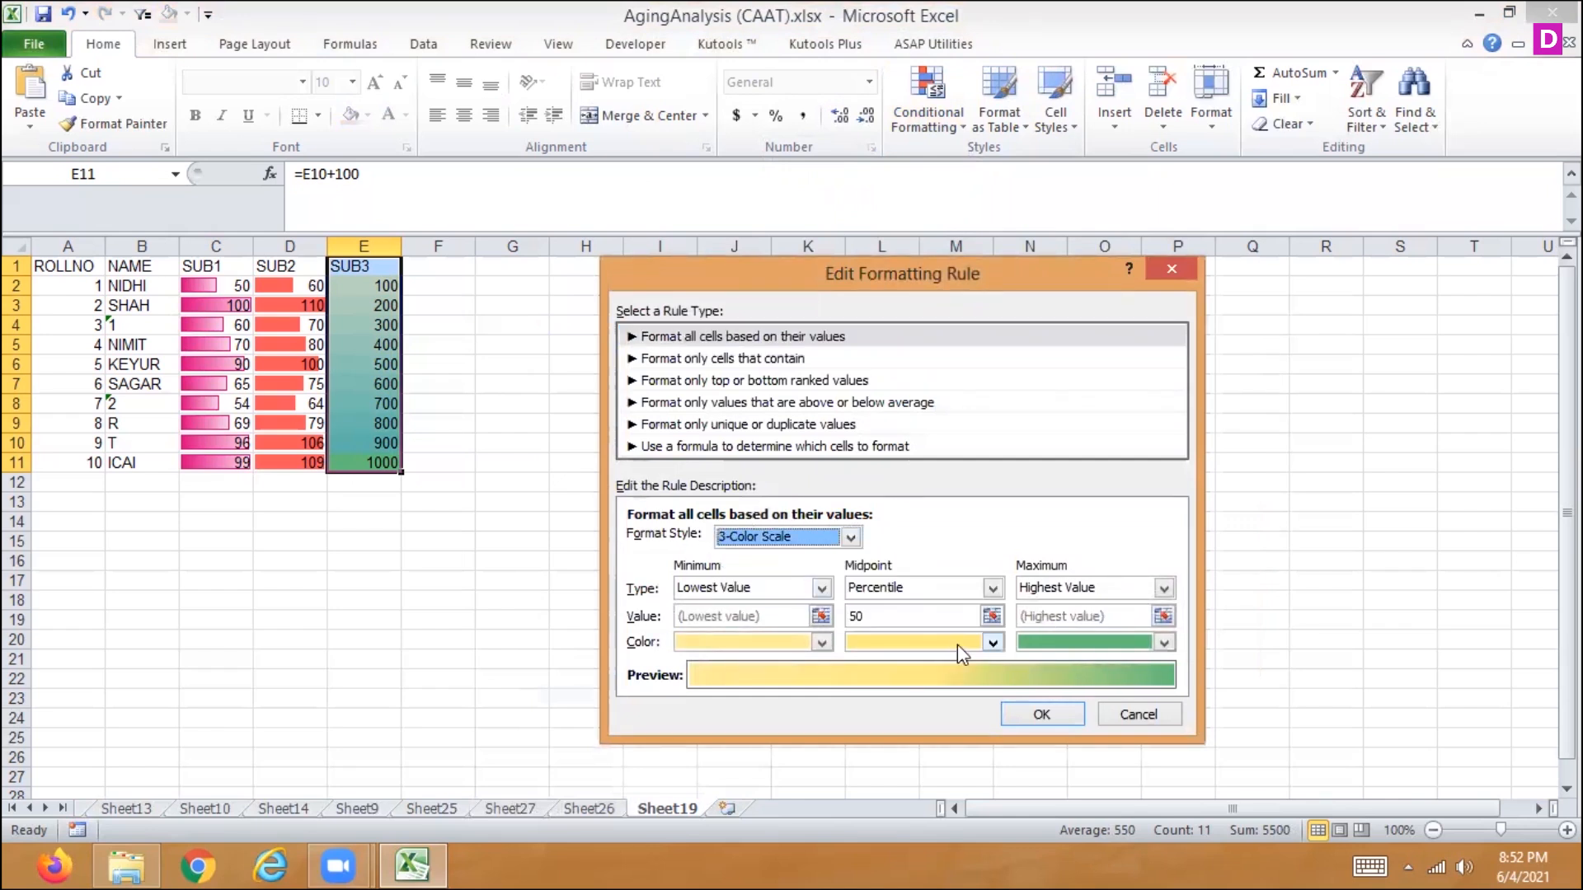
- Keep the color scale's midpoint type as Percentile, set the midpoint color to red, and apply the edited rule to E1:E11
click(993, 590)
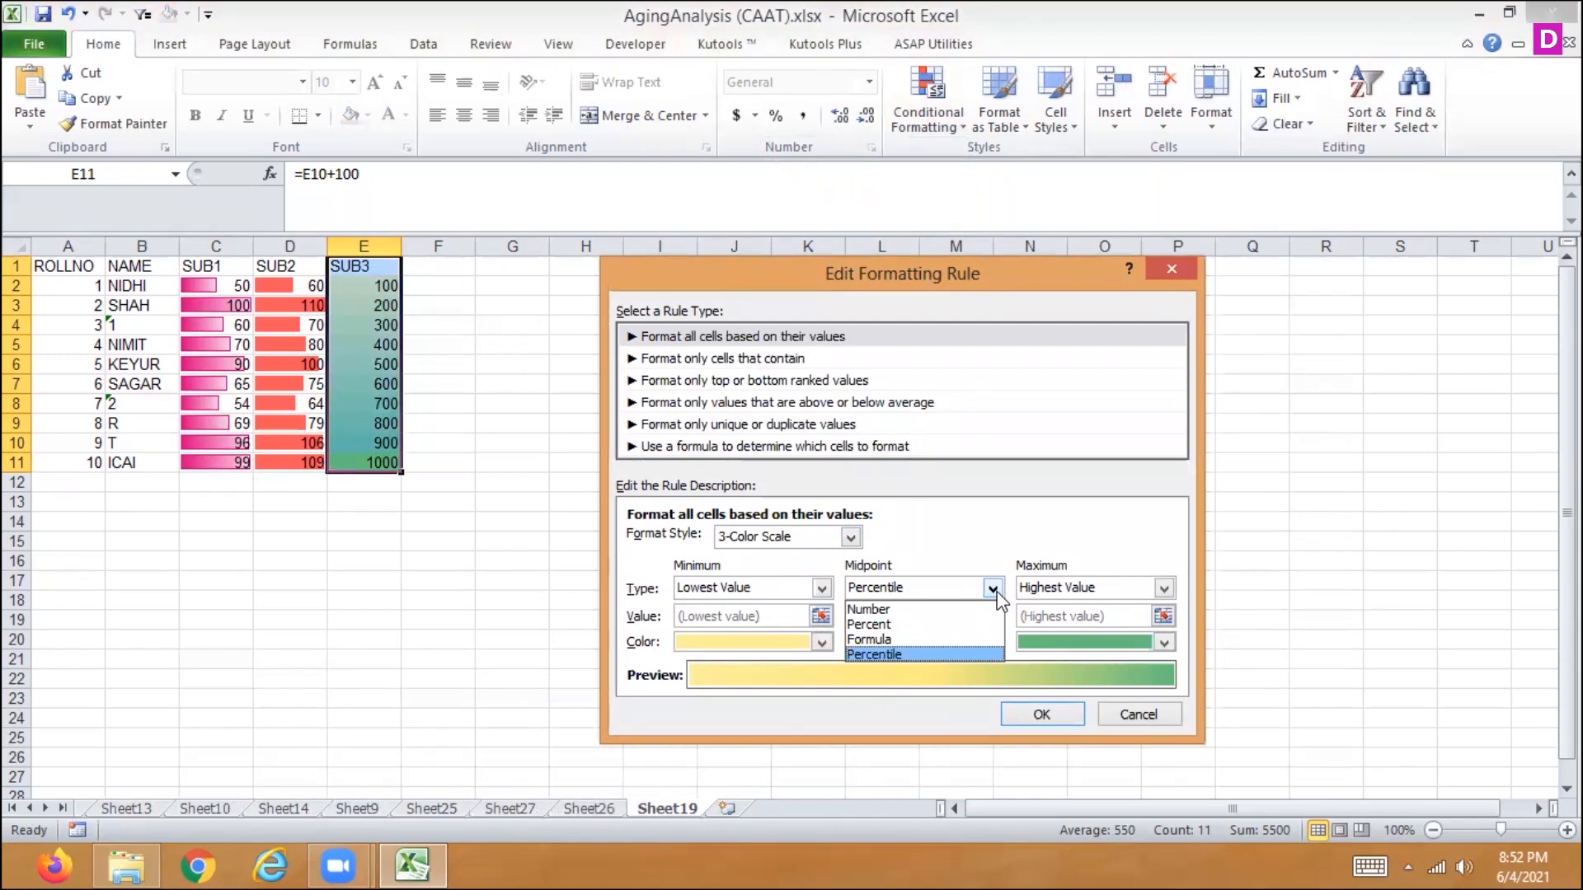
click(948, 652)
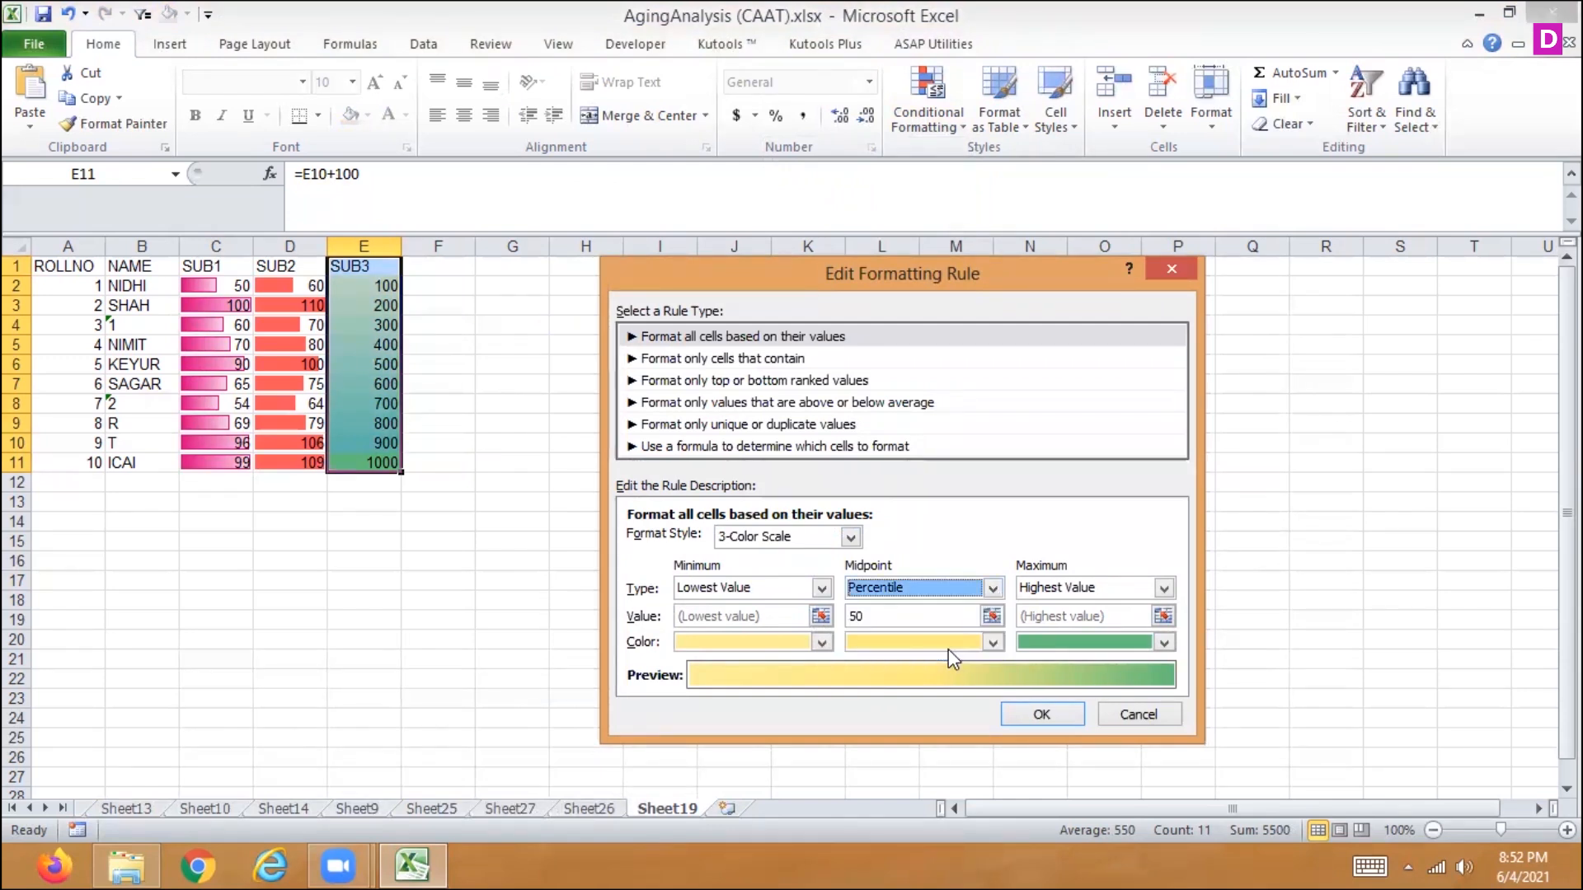
click(993, 643)
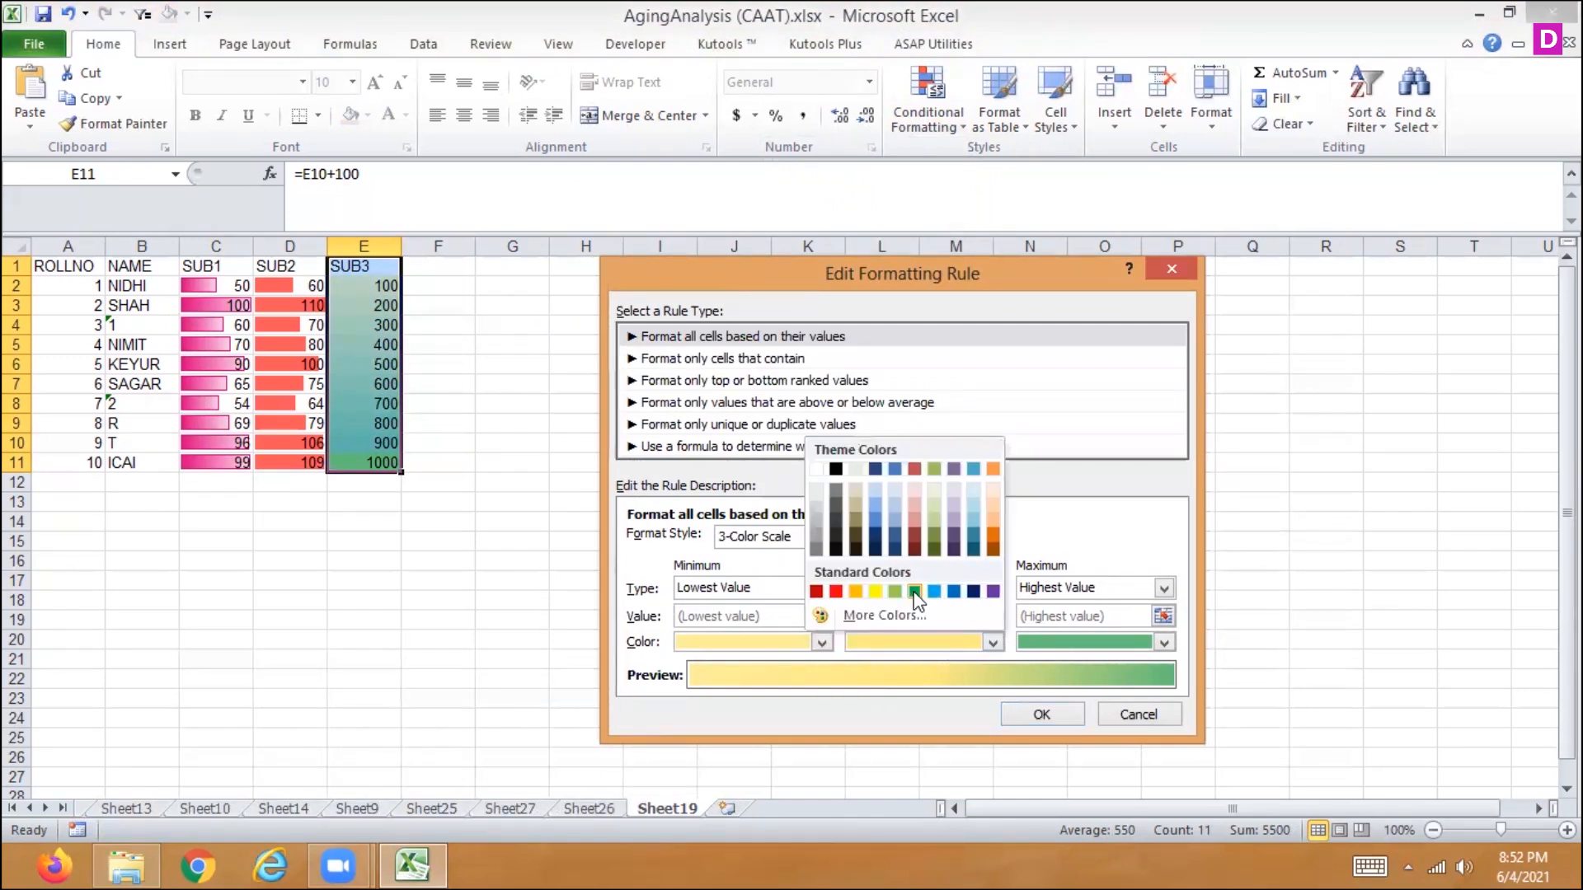
click(836, 591)
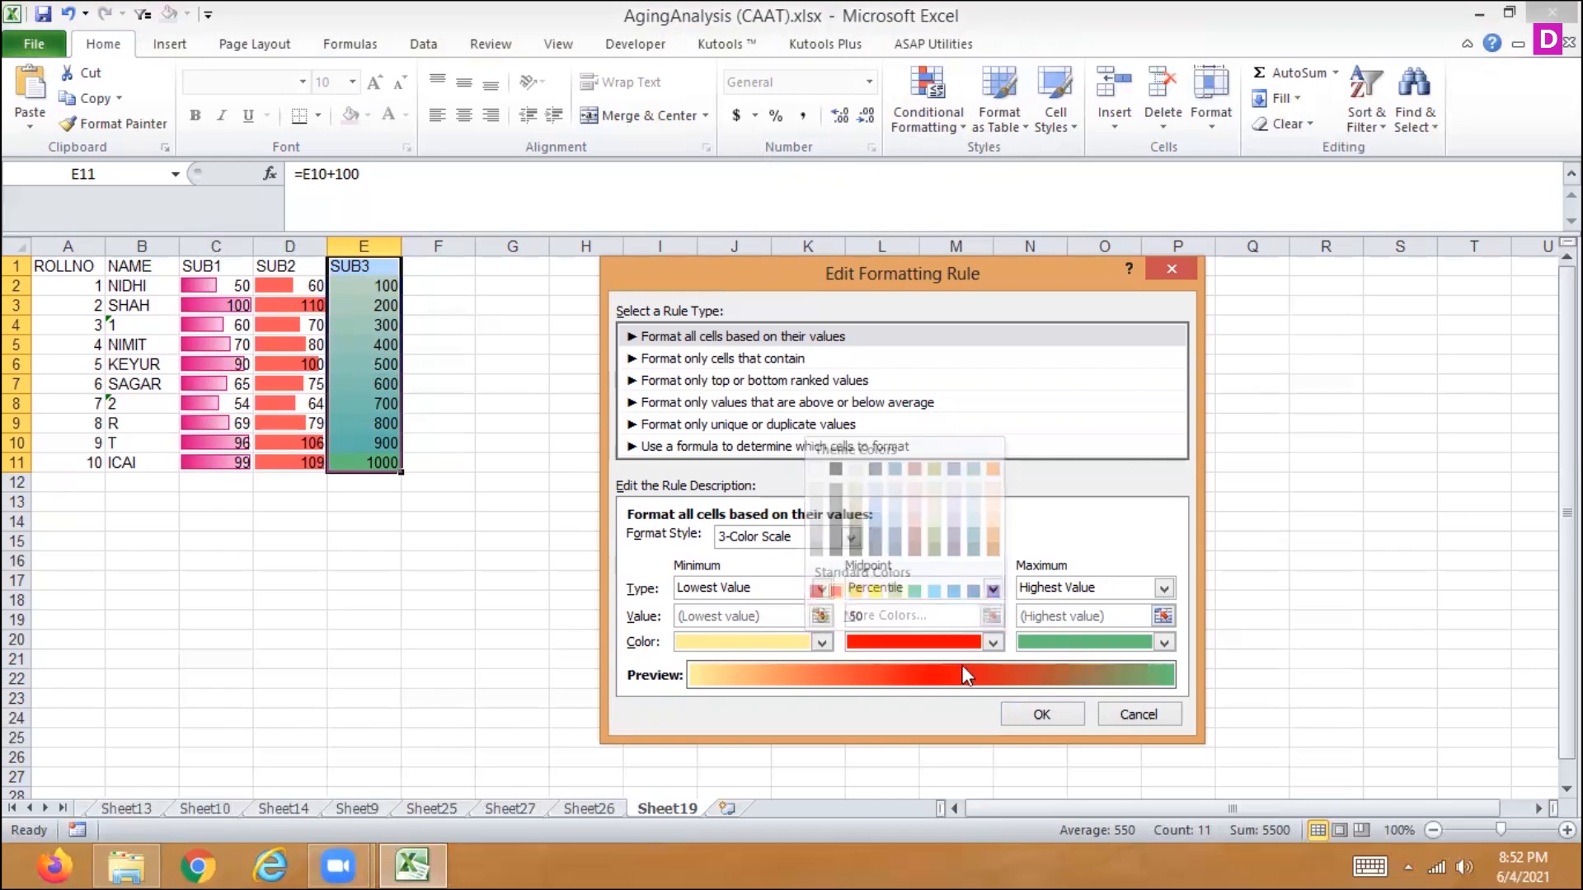
click(1063, 714)
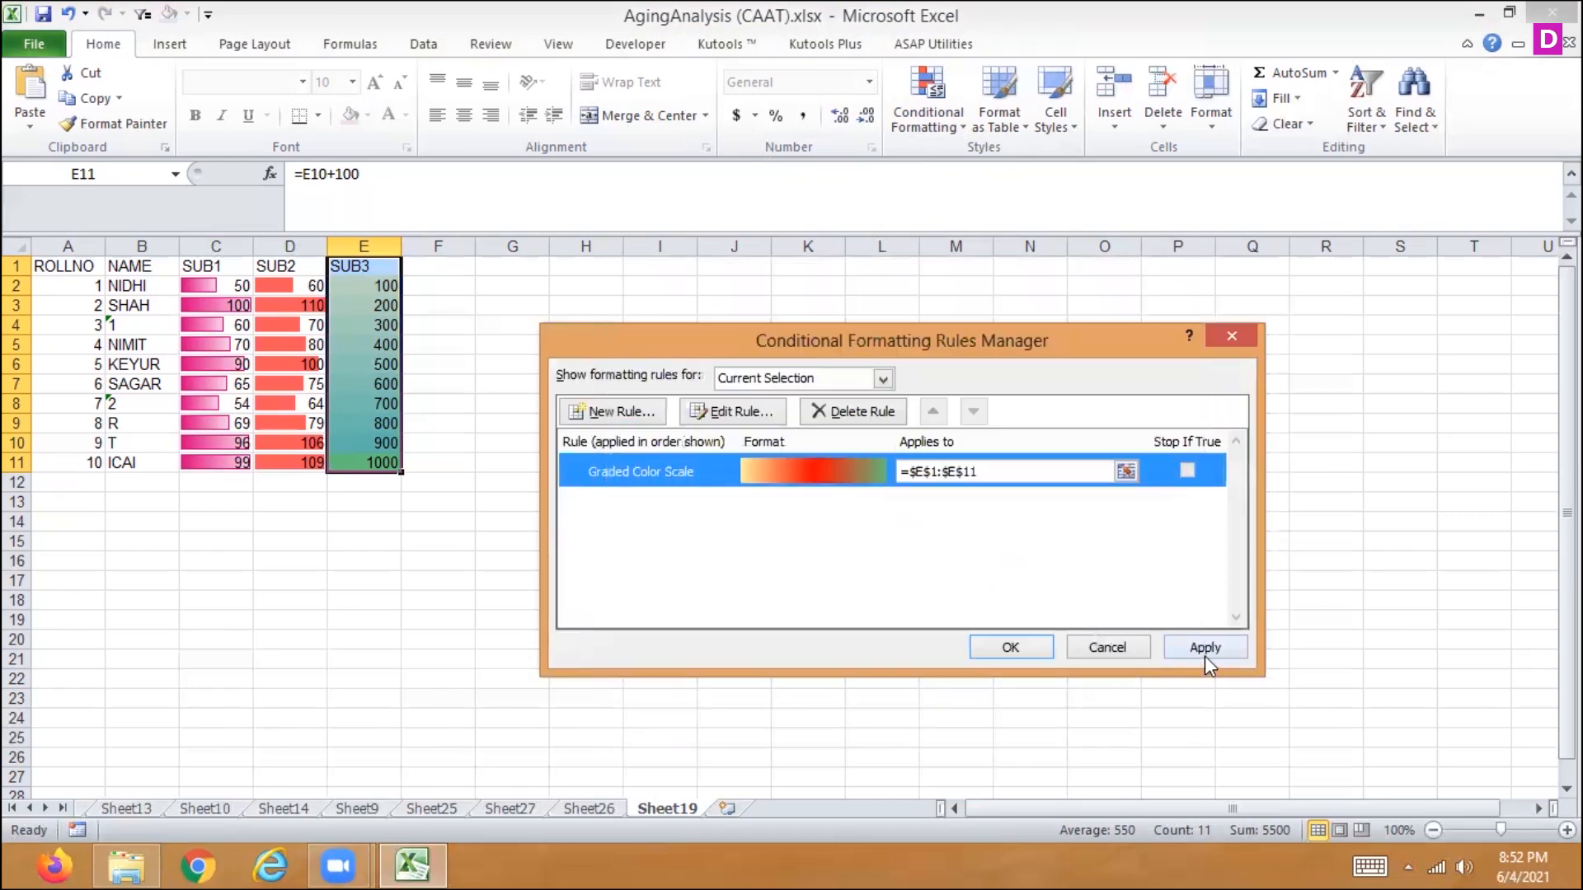
click(1204, 651)
click(1014, 644)
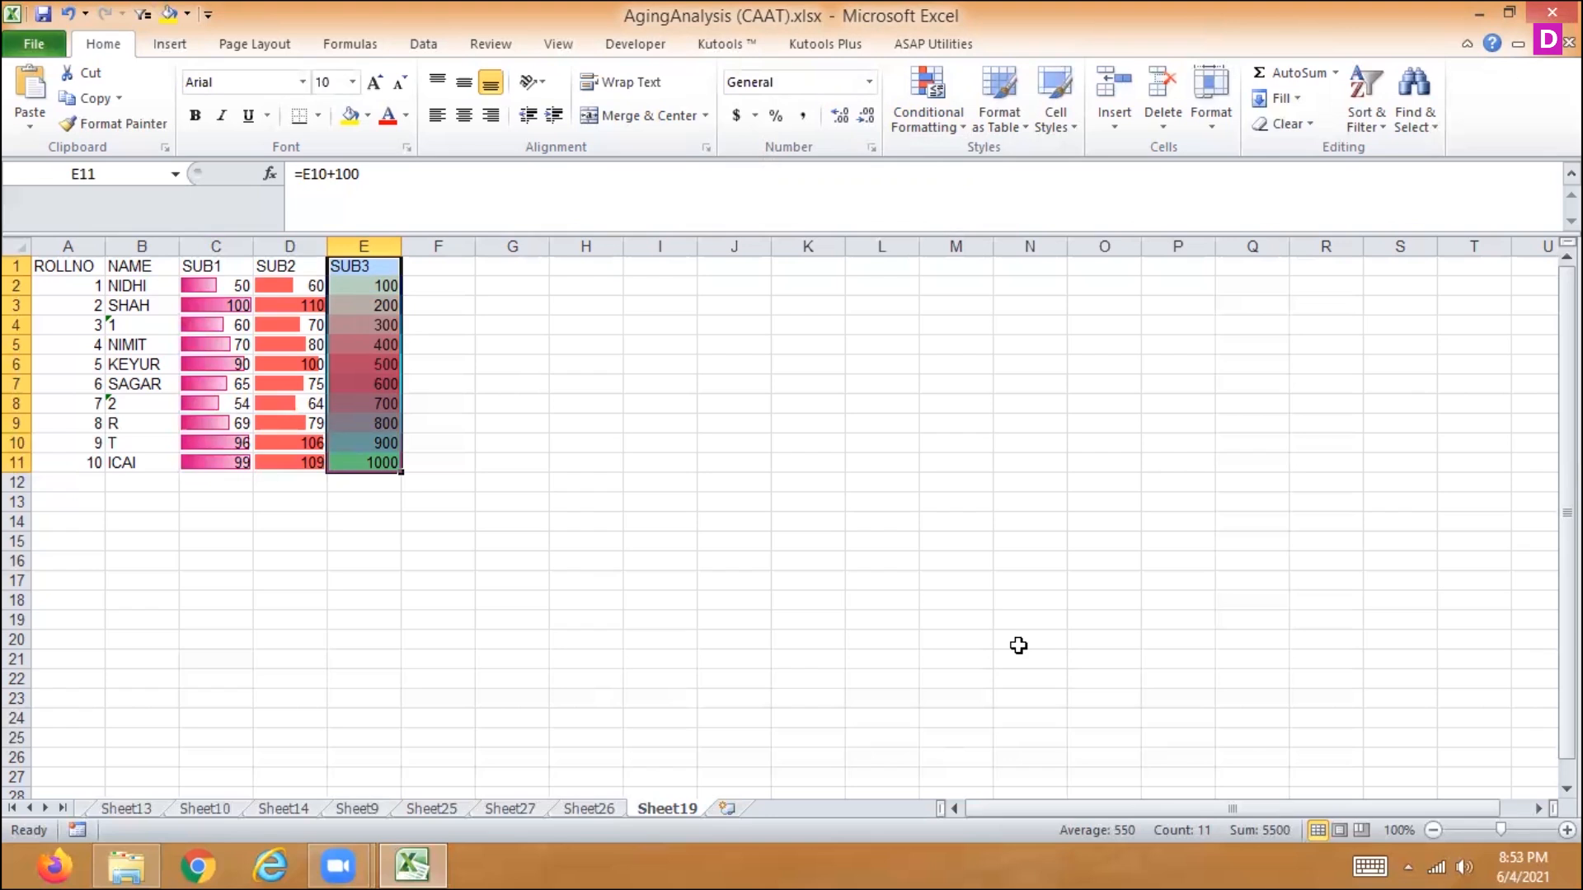
- Clear the conditional formatting rules from the SUB3 marks in E2:E11
click(931, 132)
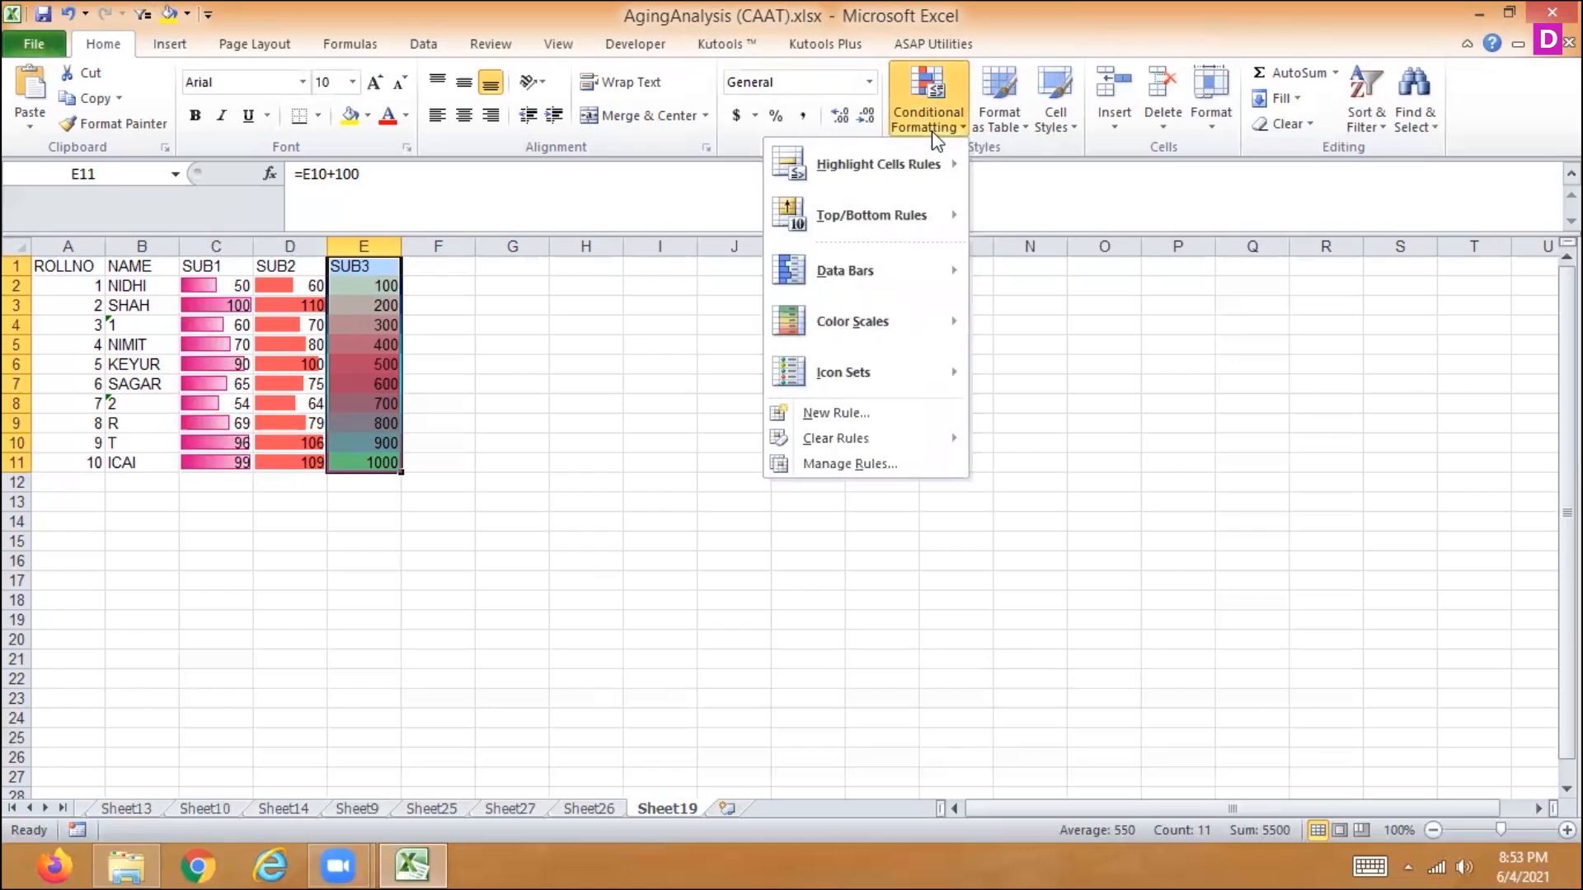
mouse_move(872, 364)
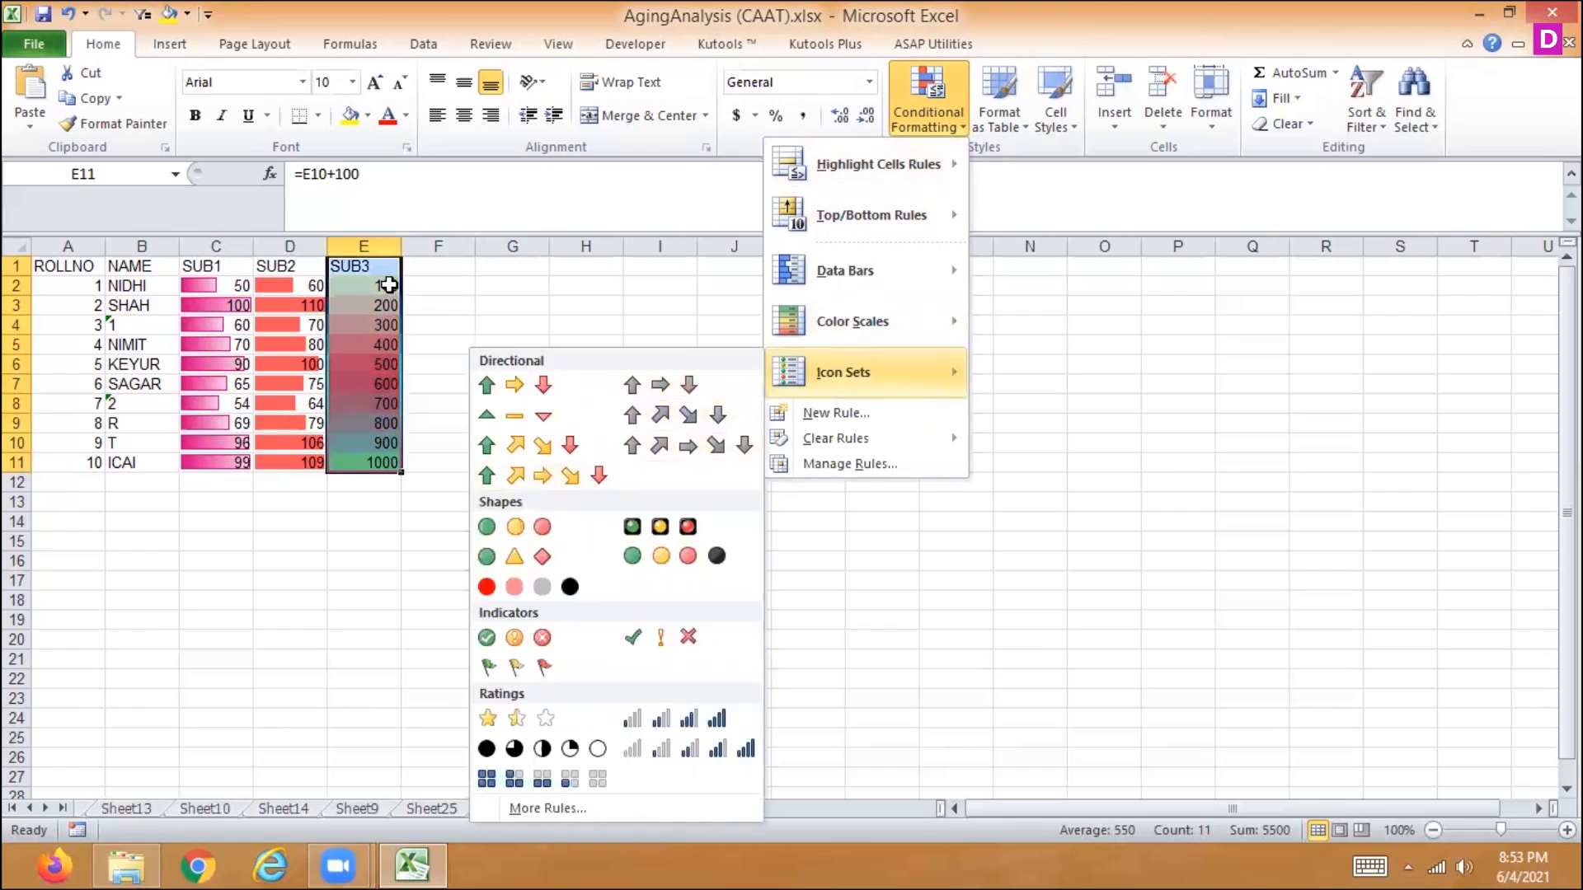
drag(384, 286, 361, 461)
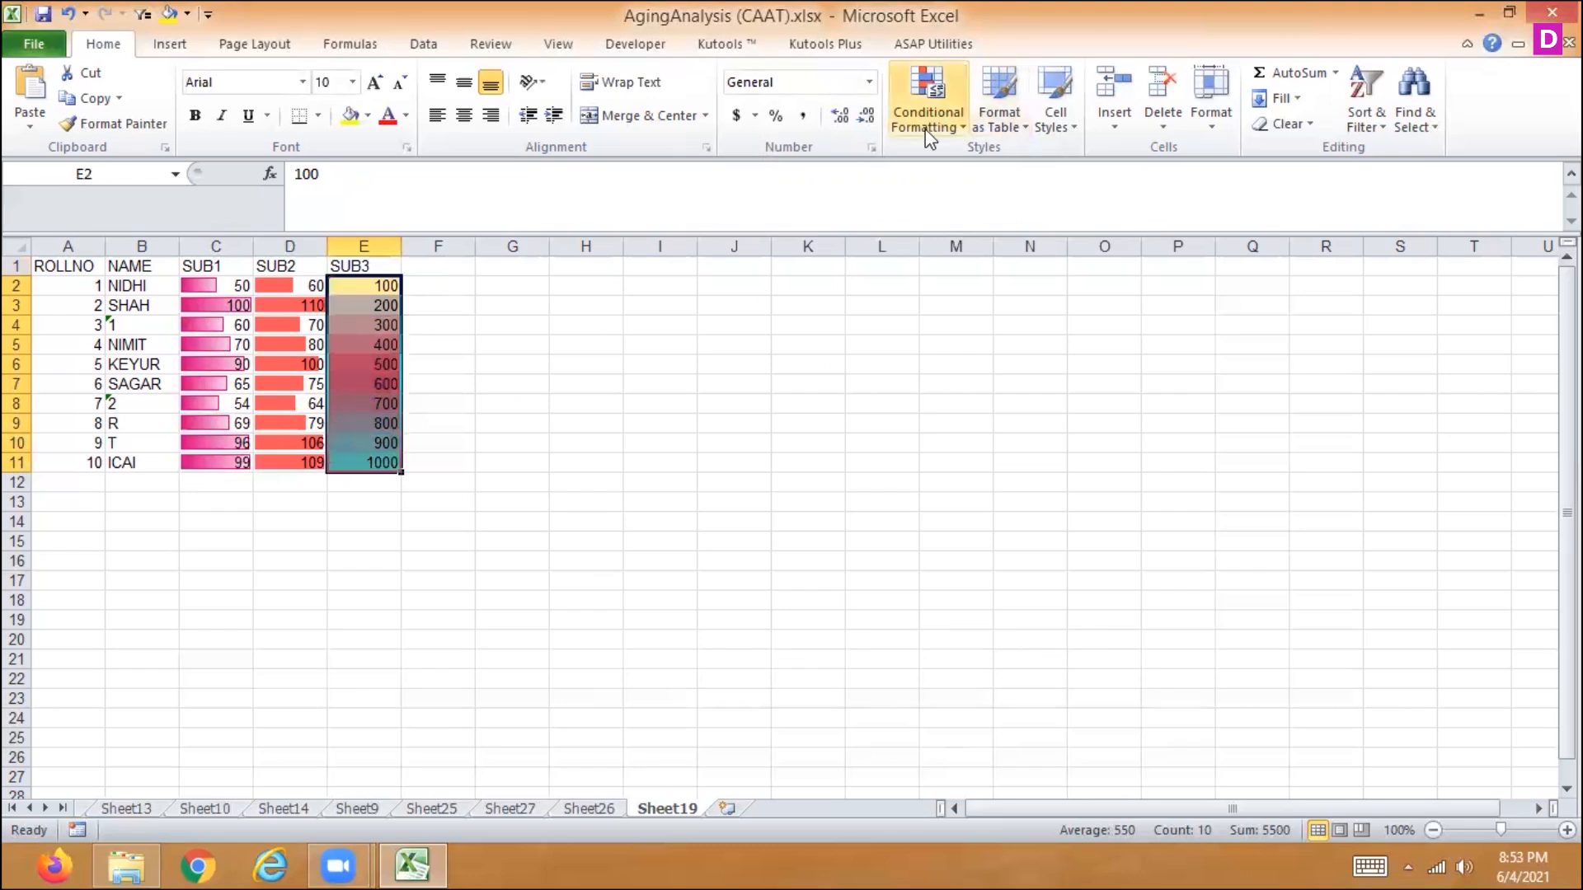
click(926, 125)
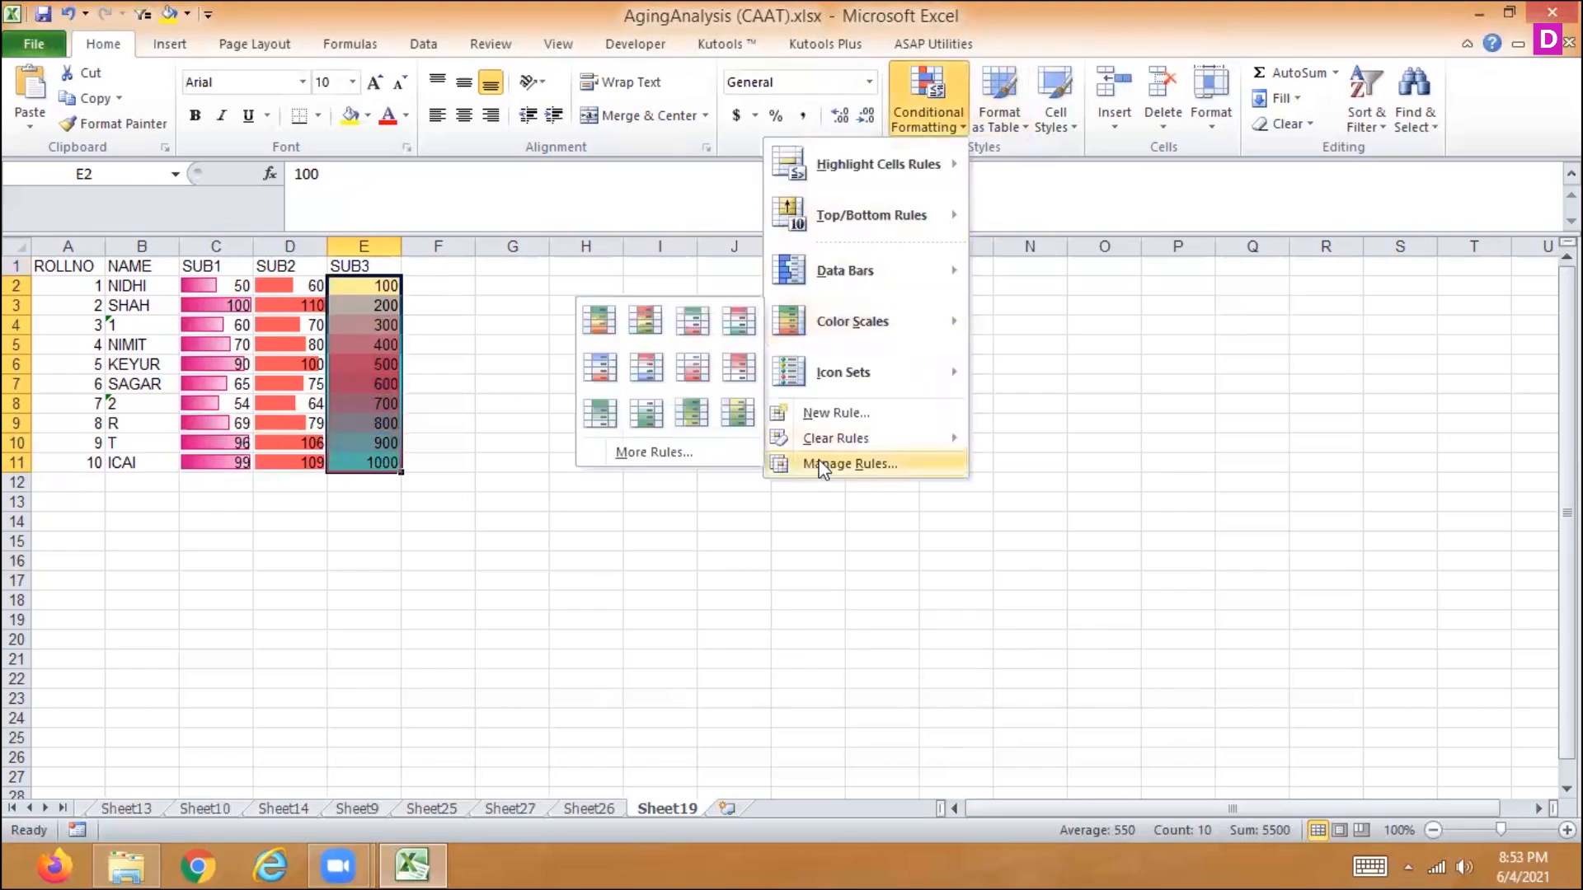
mouse_move(812, 438)
click(730, 442)
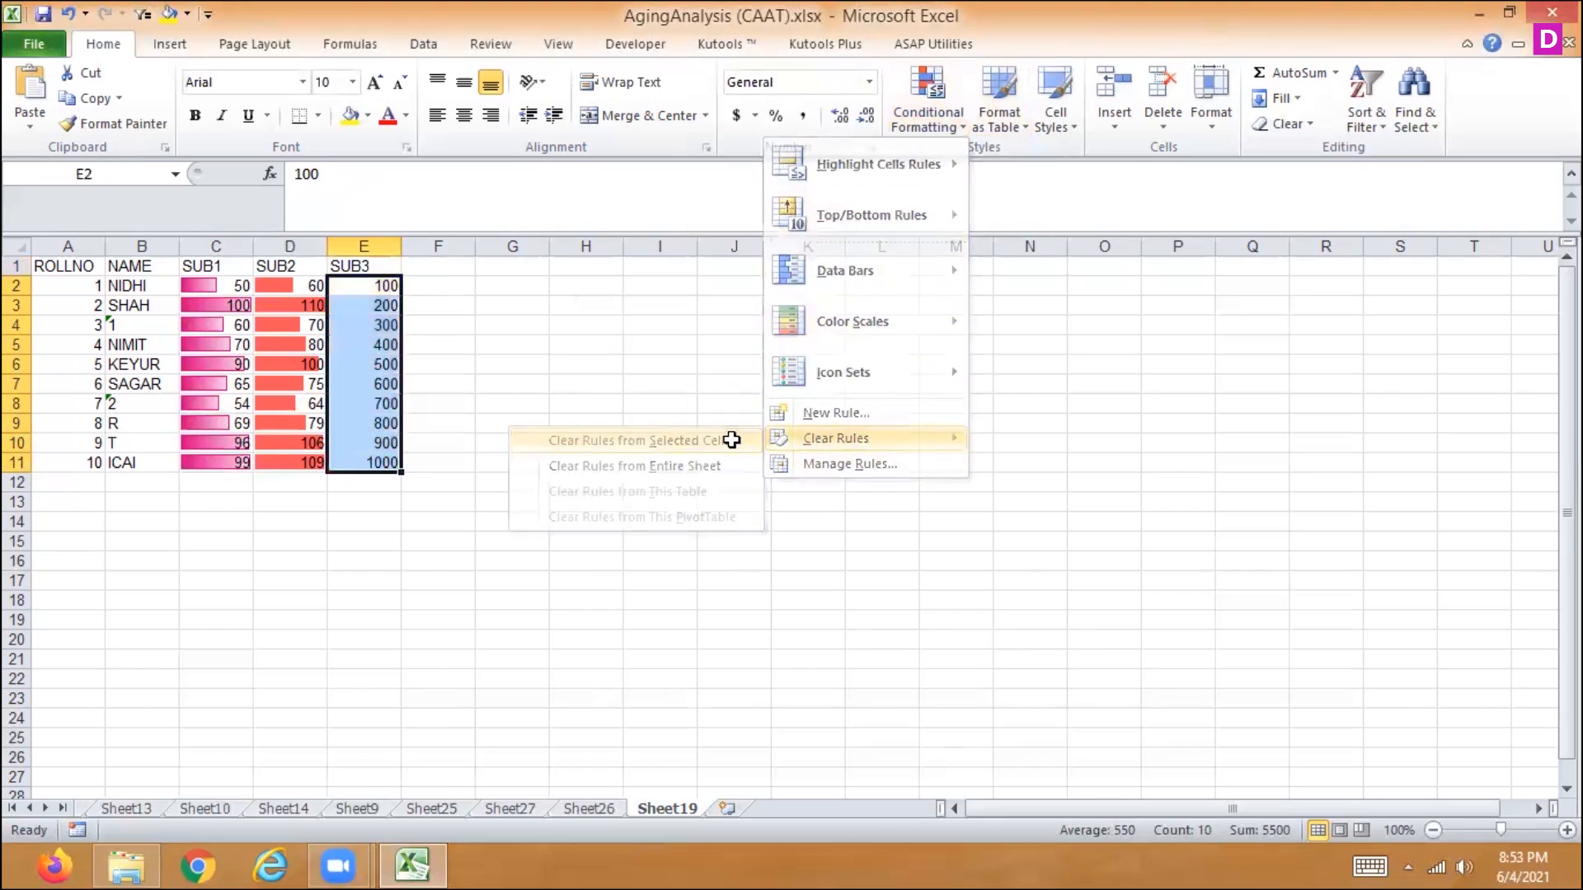
- Apply the three colored arrows directional icon set to the SUB3 marks in E2:E11
click(911, 113)
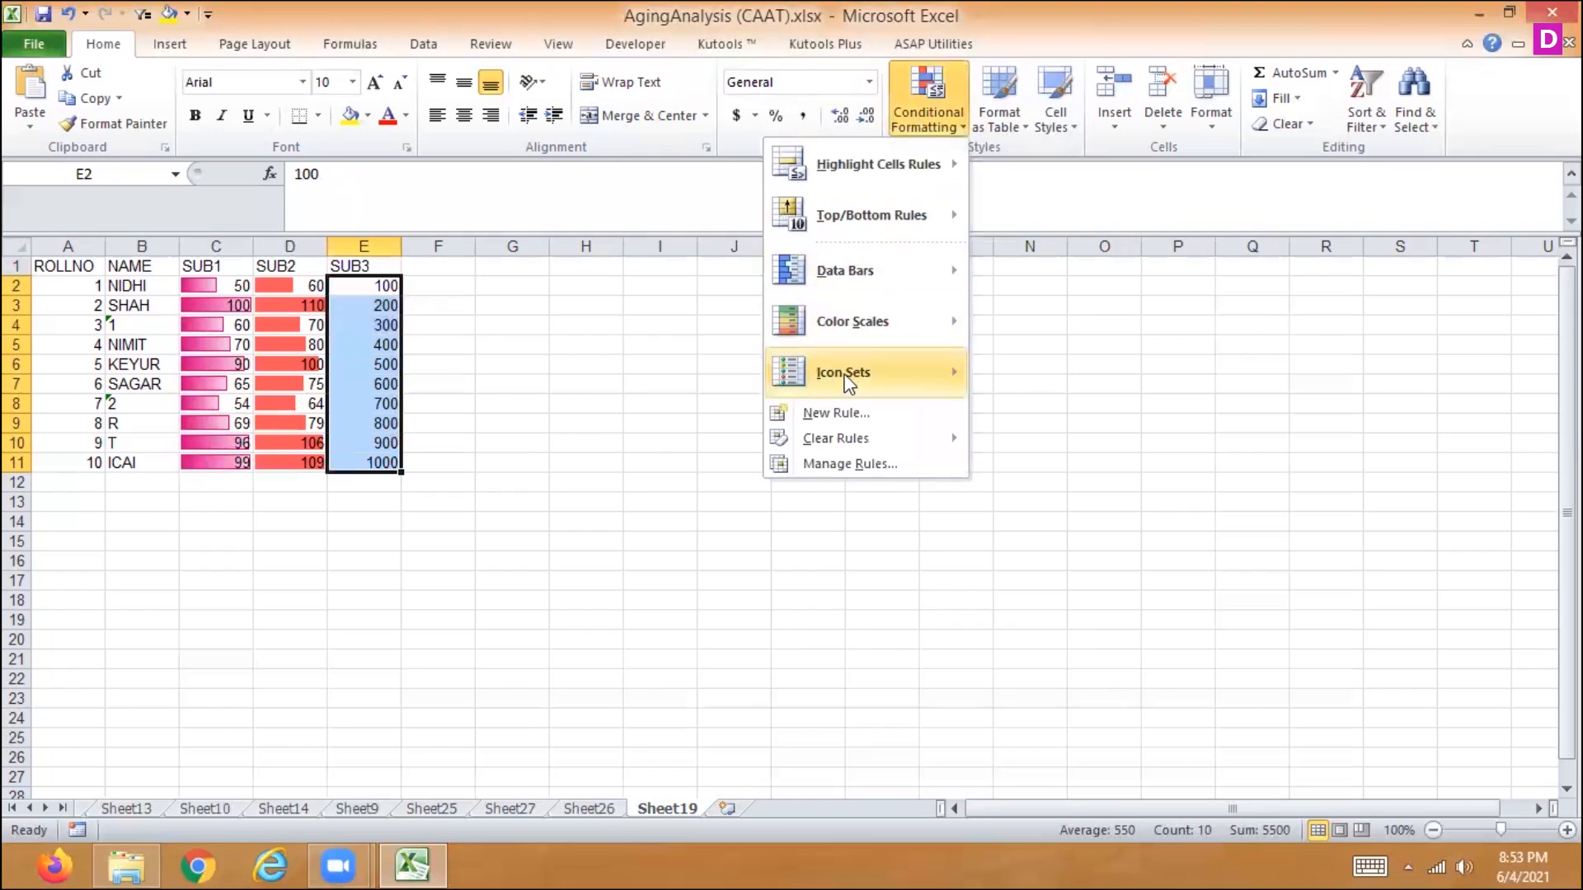
mouse_move(843, 372)
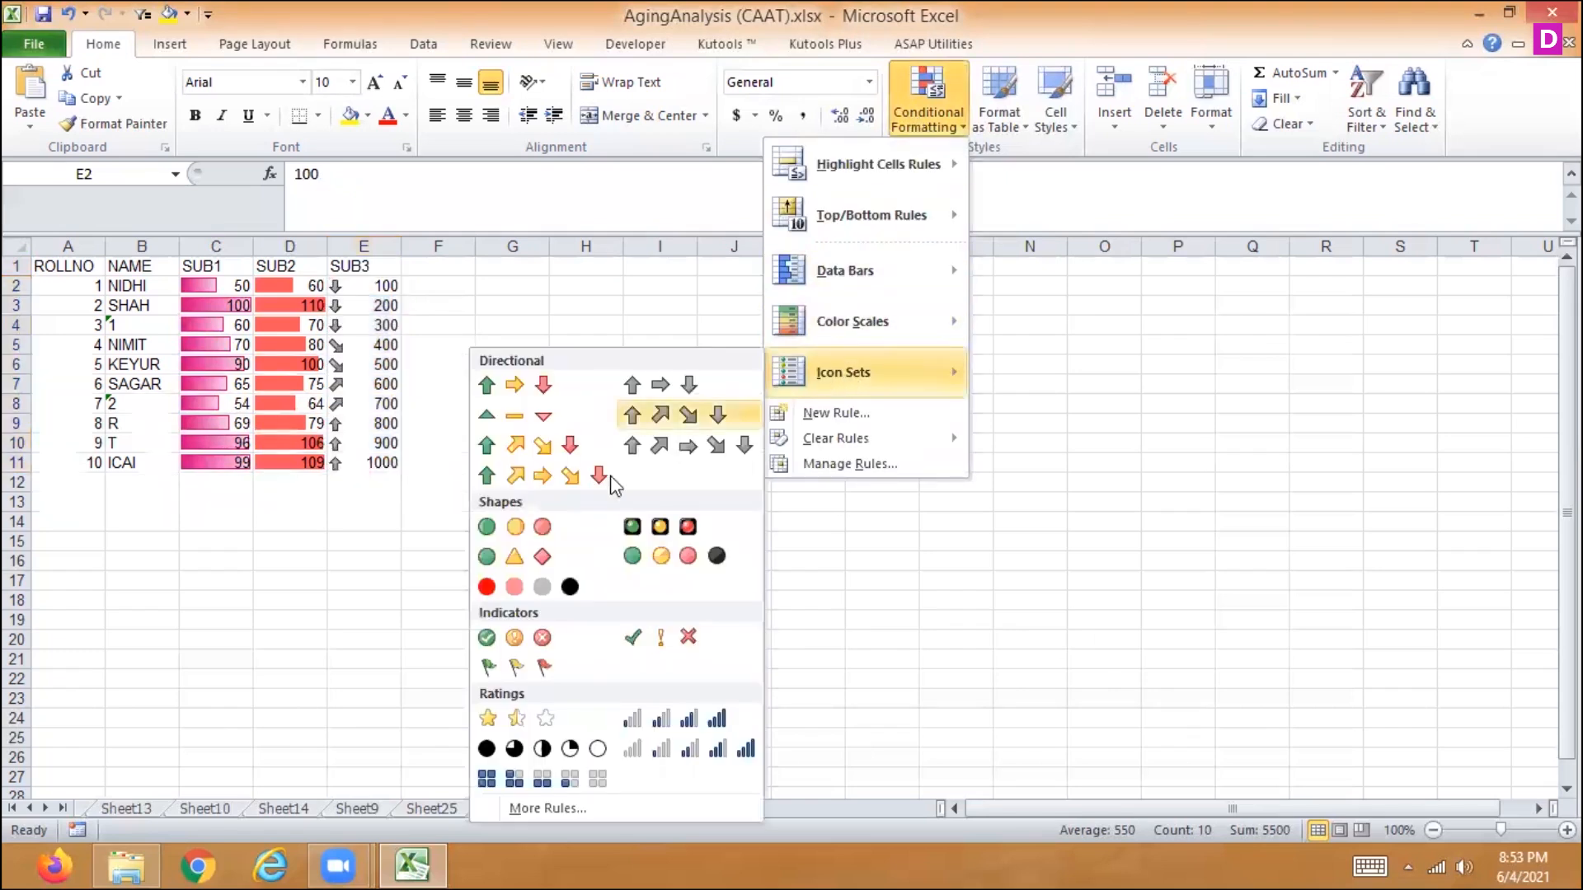
click(531, 386)
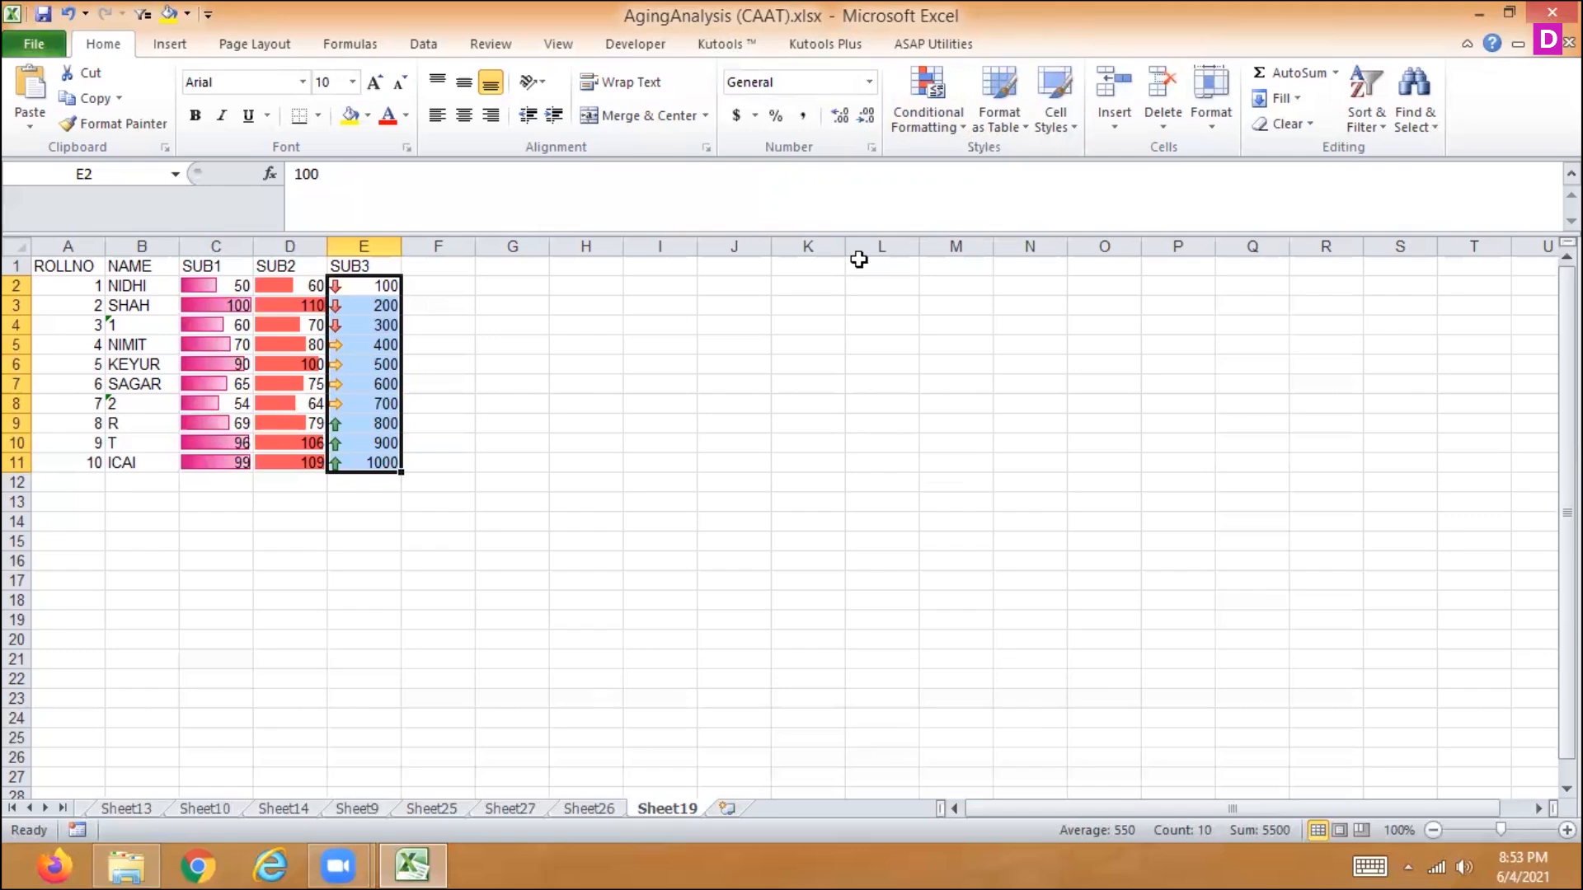
- Edit the Icon Set rule on E2:E11 to show icons only, without the marks, and apply it
click(944, 122)
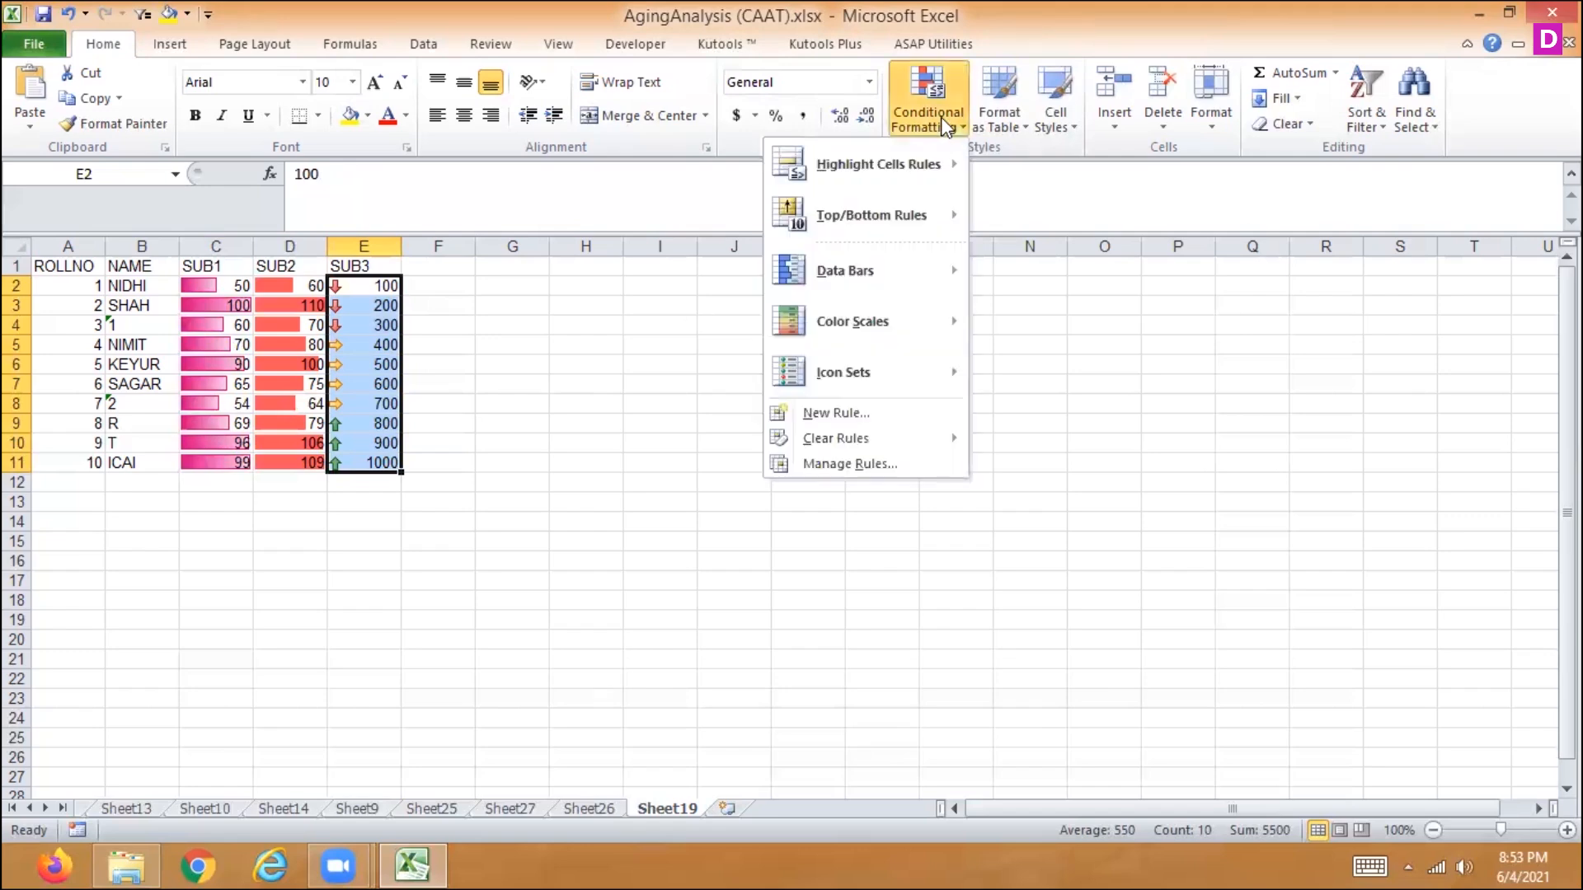
click(848, 463)
double_click(683, 473)
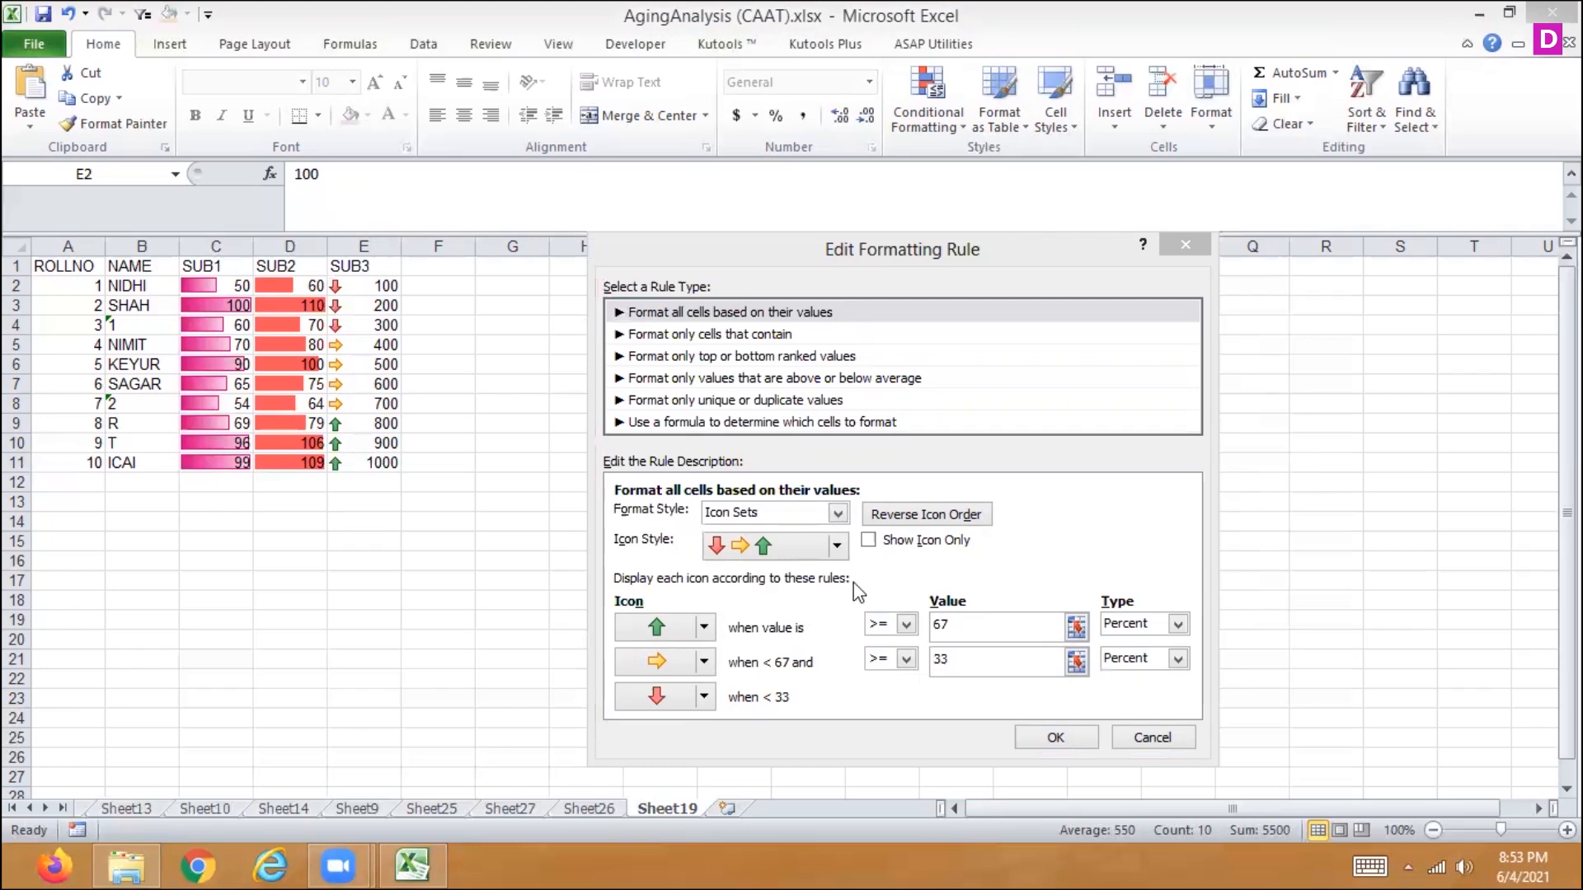
click(868, 541)
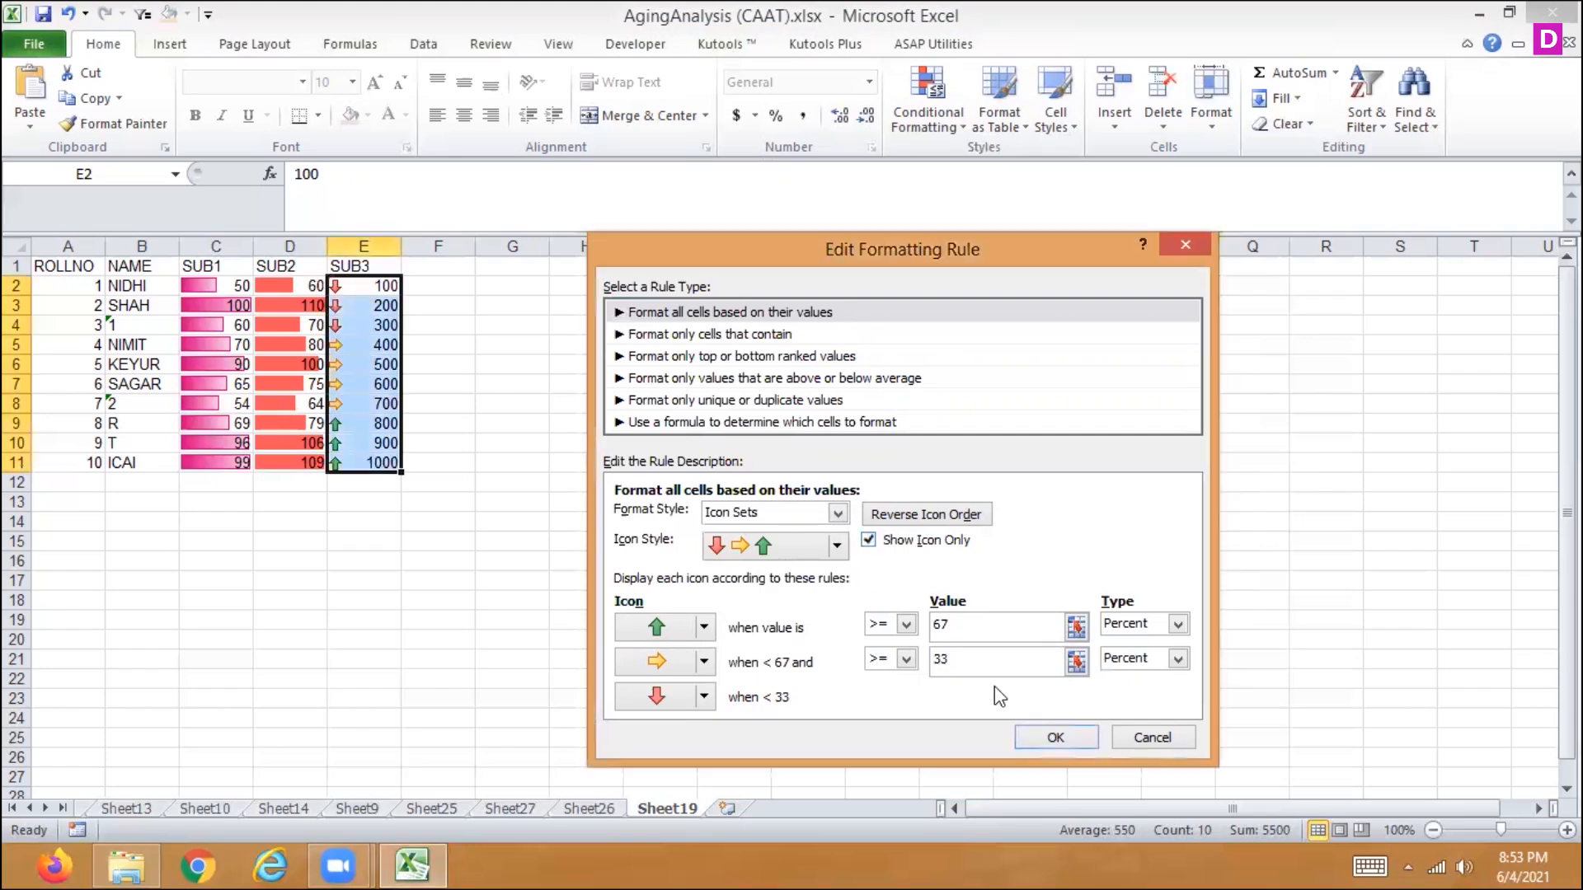
click(1026, 740)
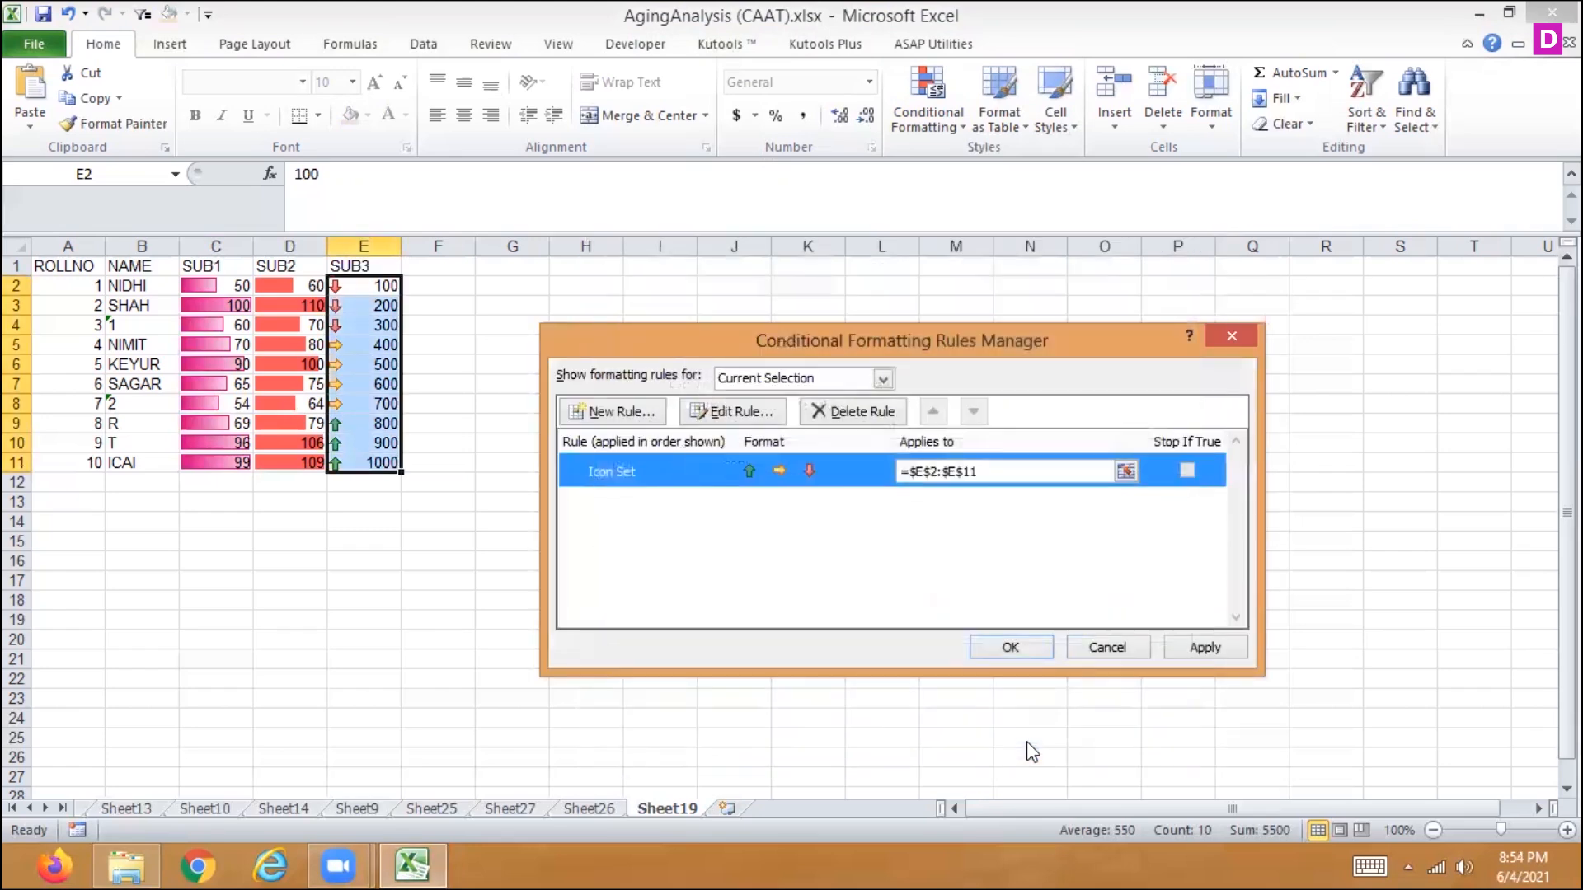
click(1202, 644)
click(1027, 647)
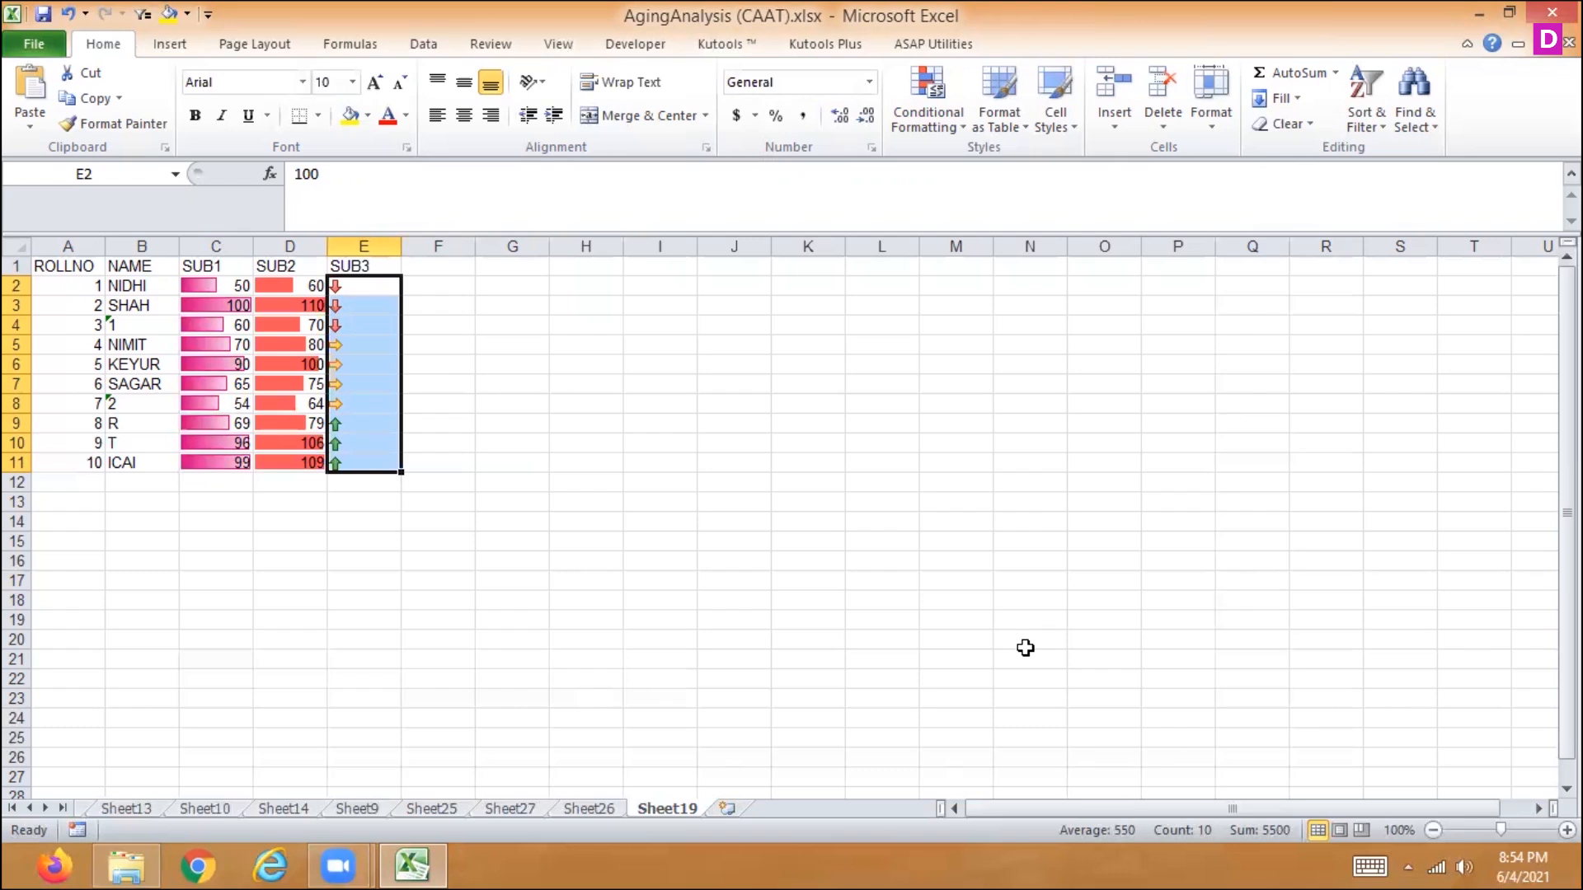
- Examine the settings of the Data Bar rule on the SUB2 marks in D2:D11 and close it without changes
key(Left)
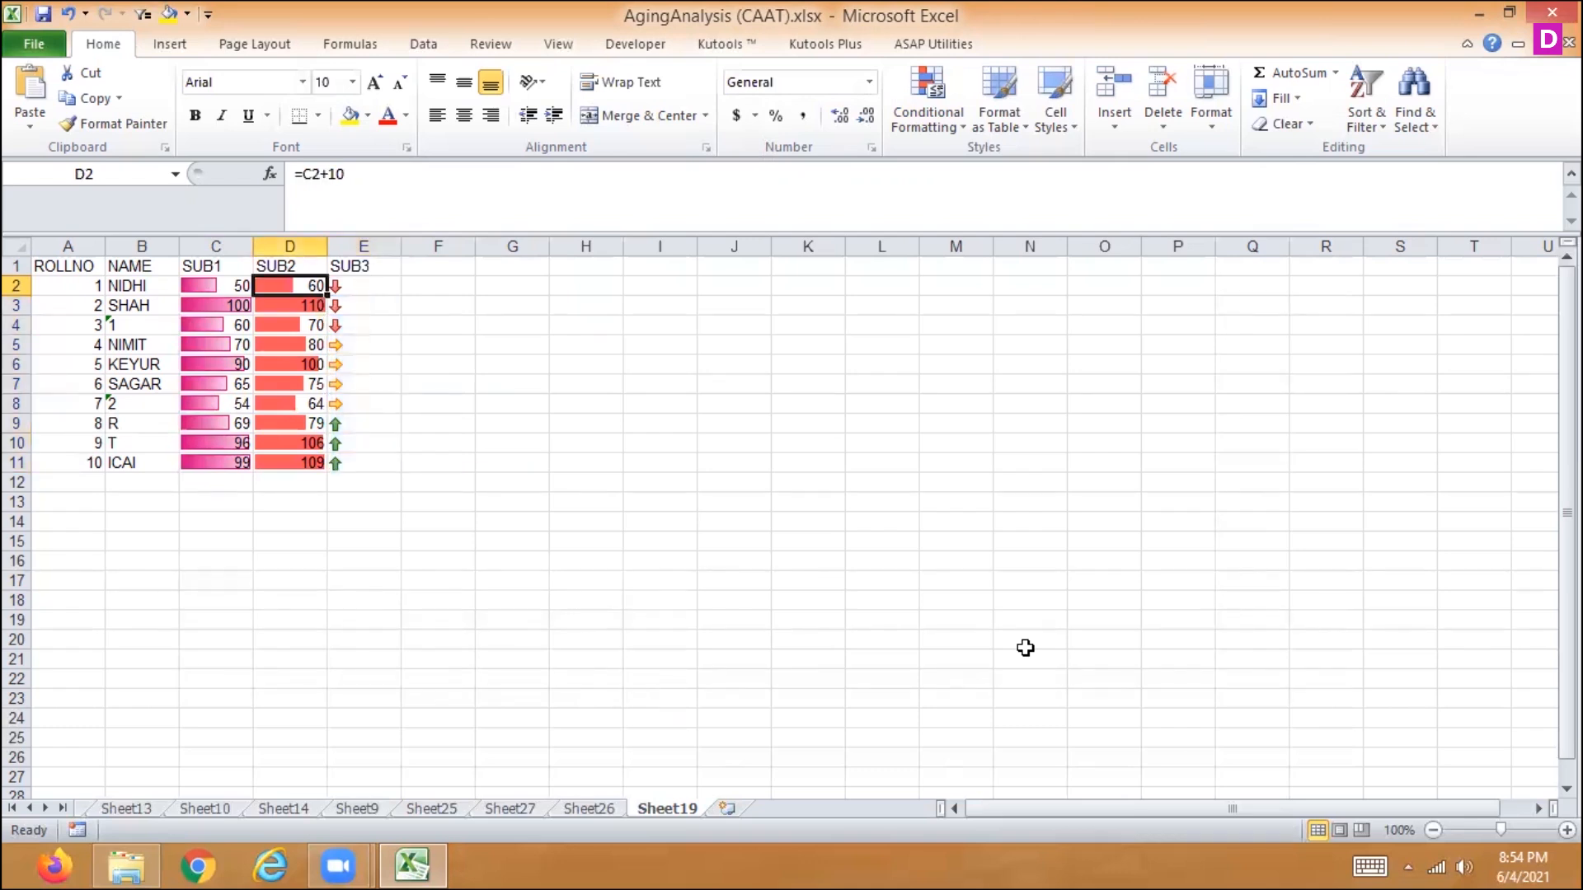
key(ctrl+shift+Down)
click(932, 122)
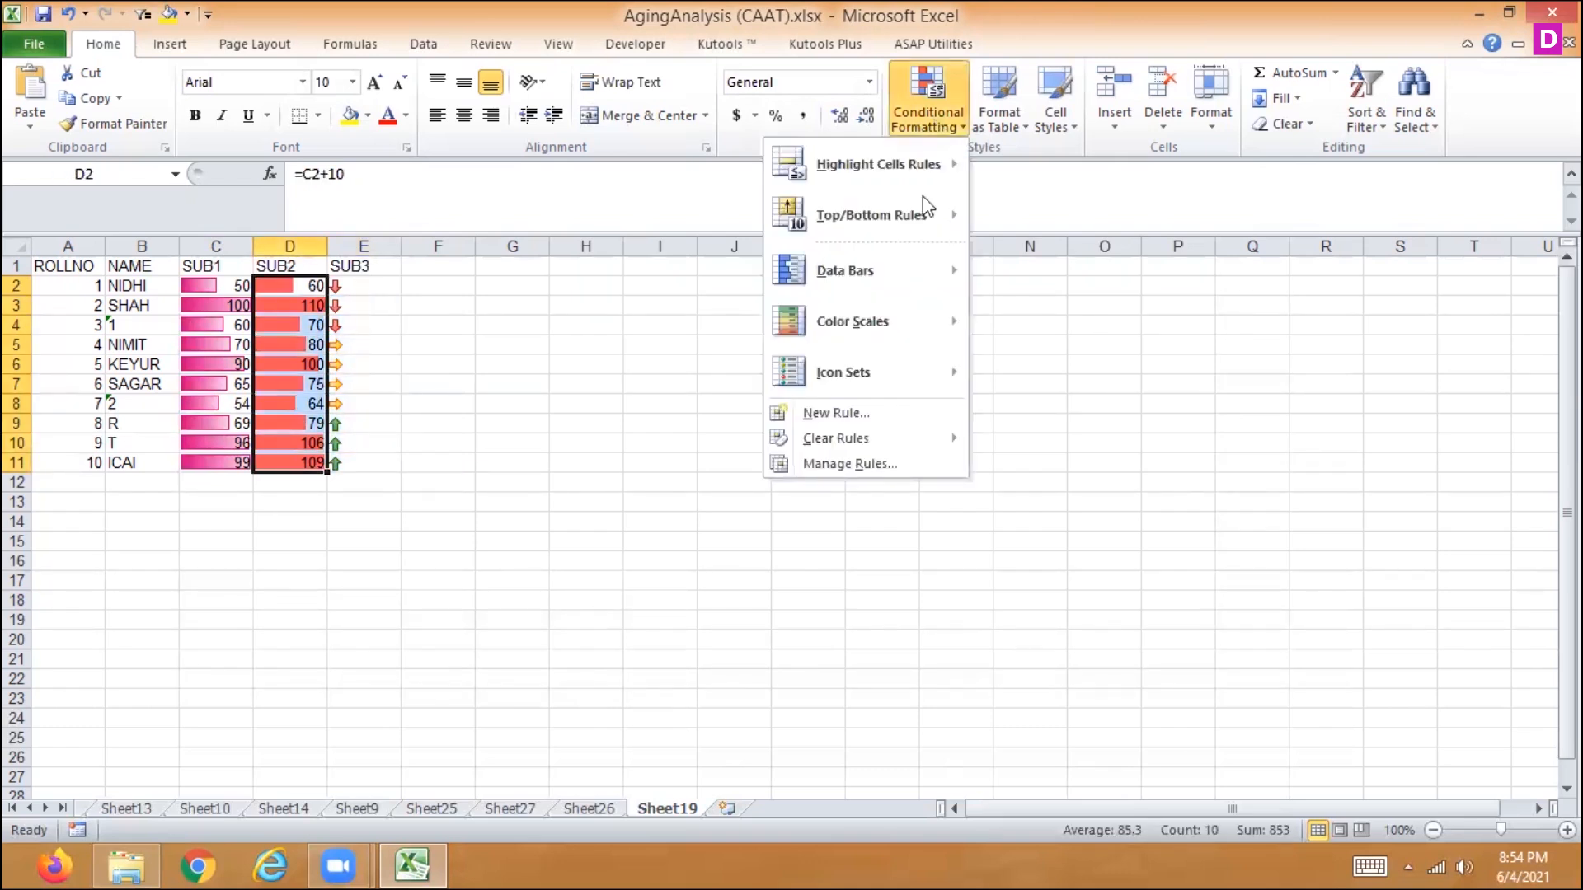
click(858, 464)
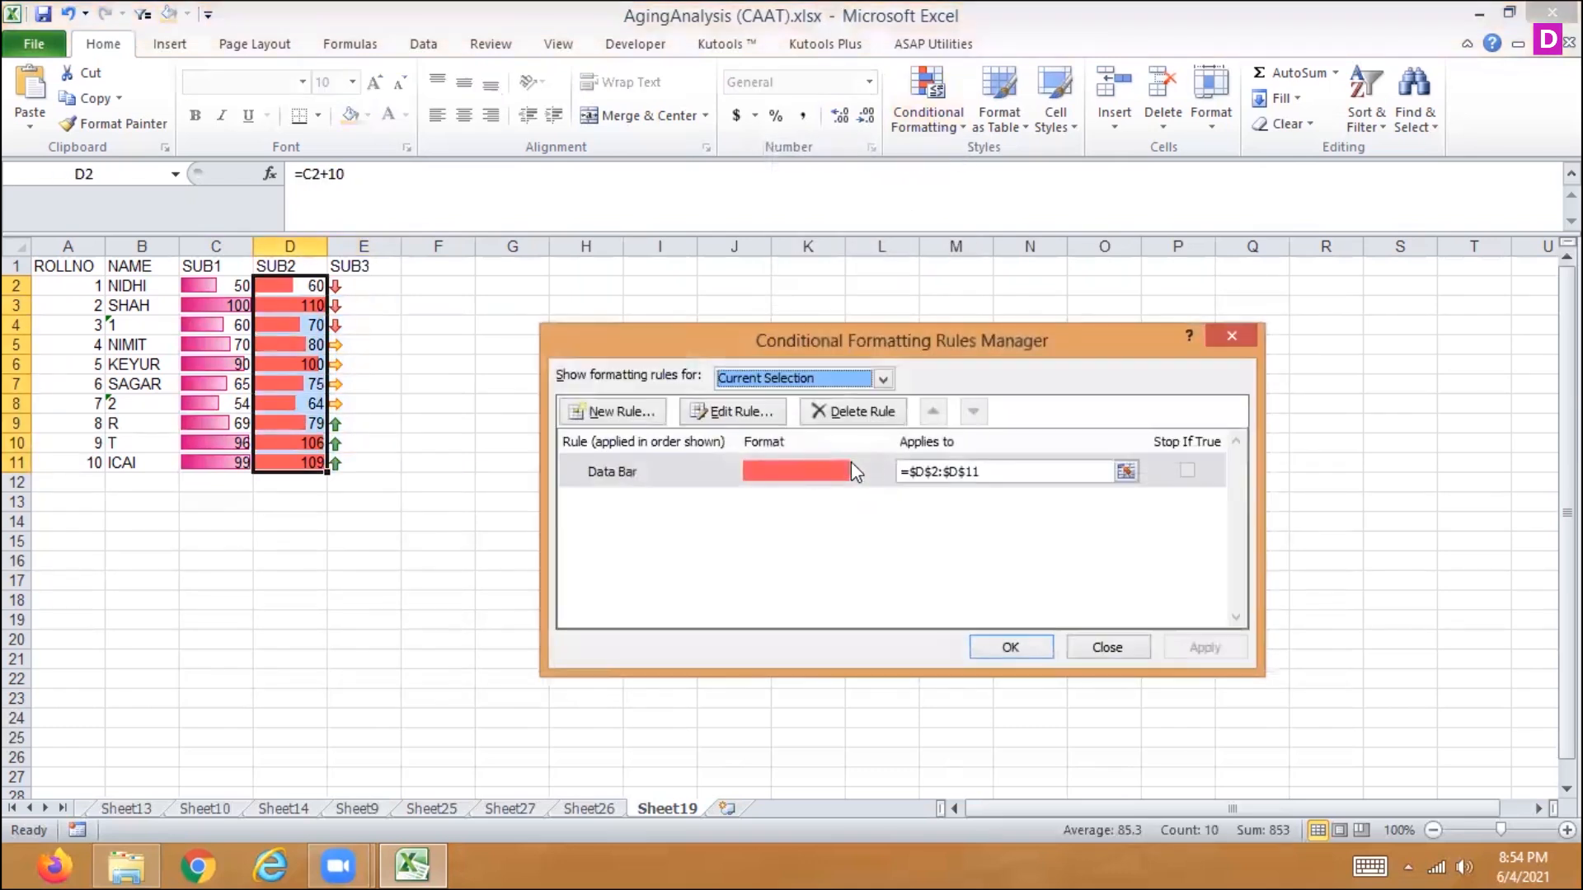
double_click(668, 483)
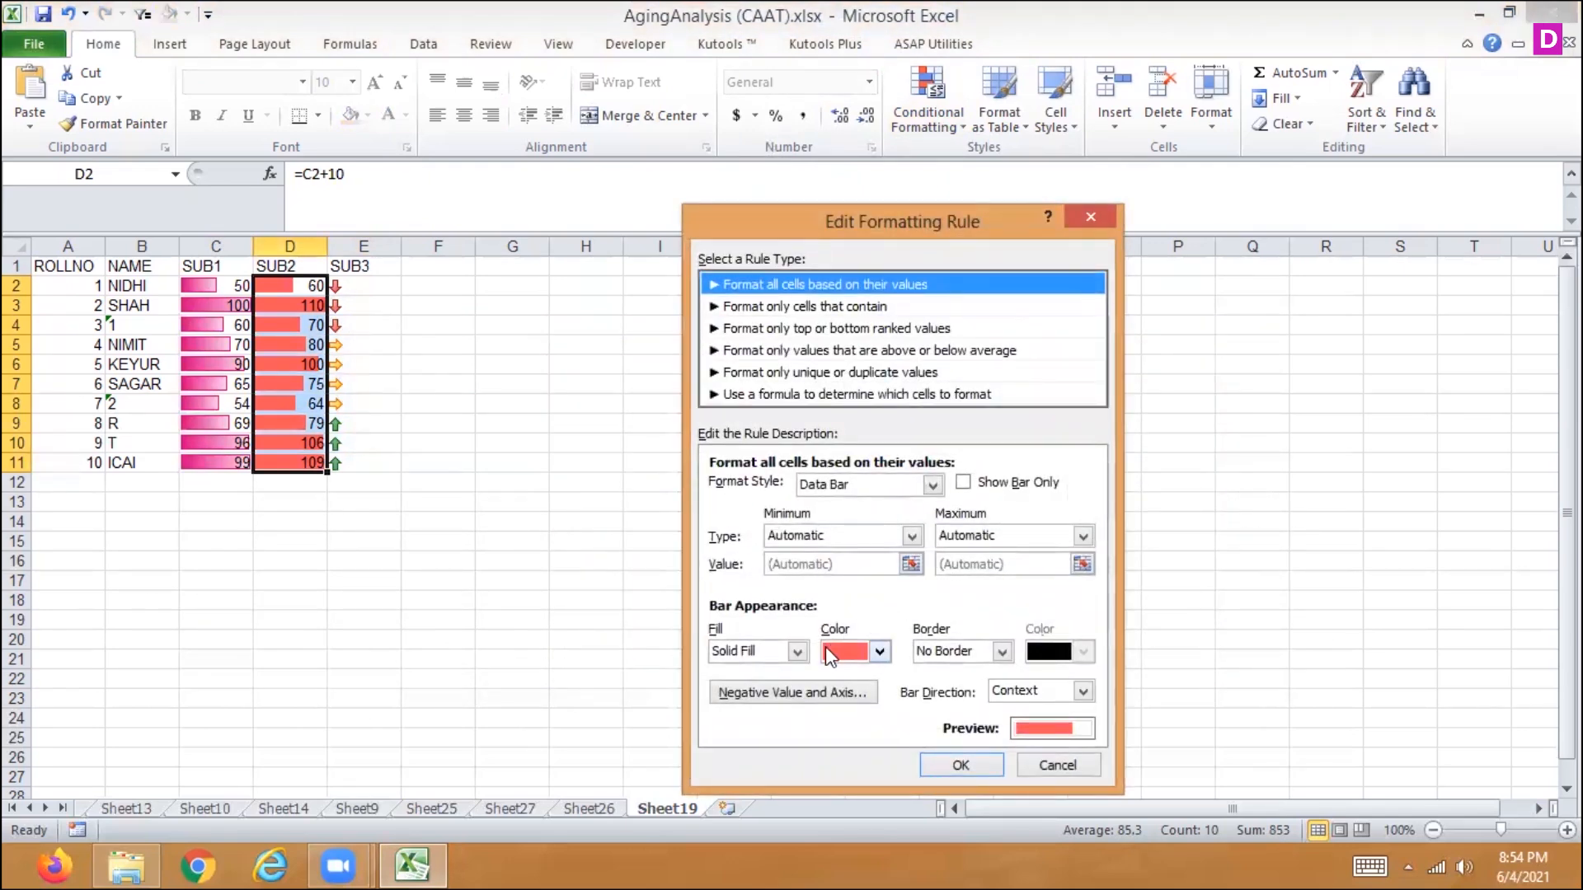
click(1047, 765)
click(1107, 648)
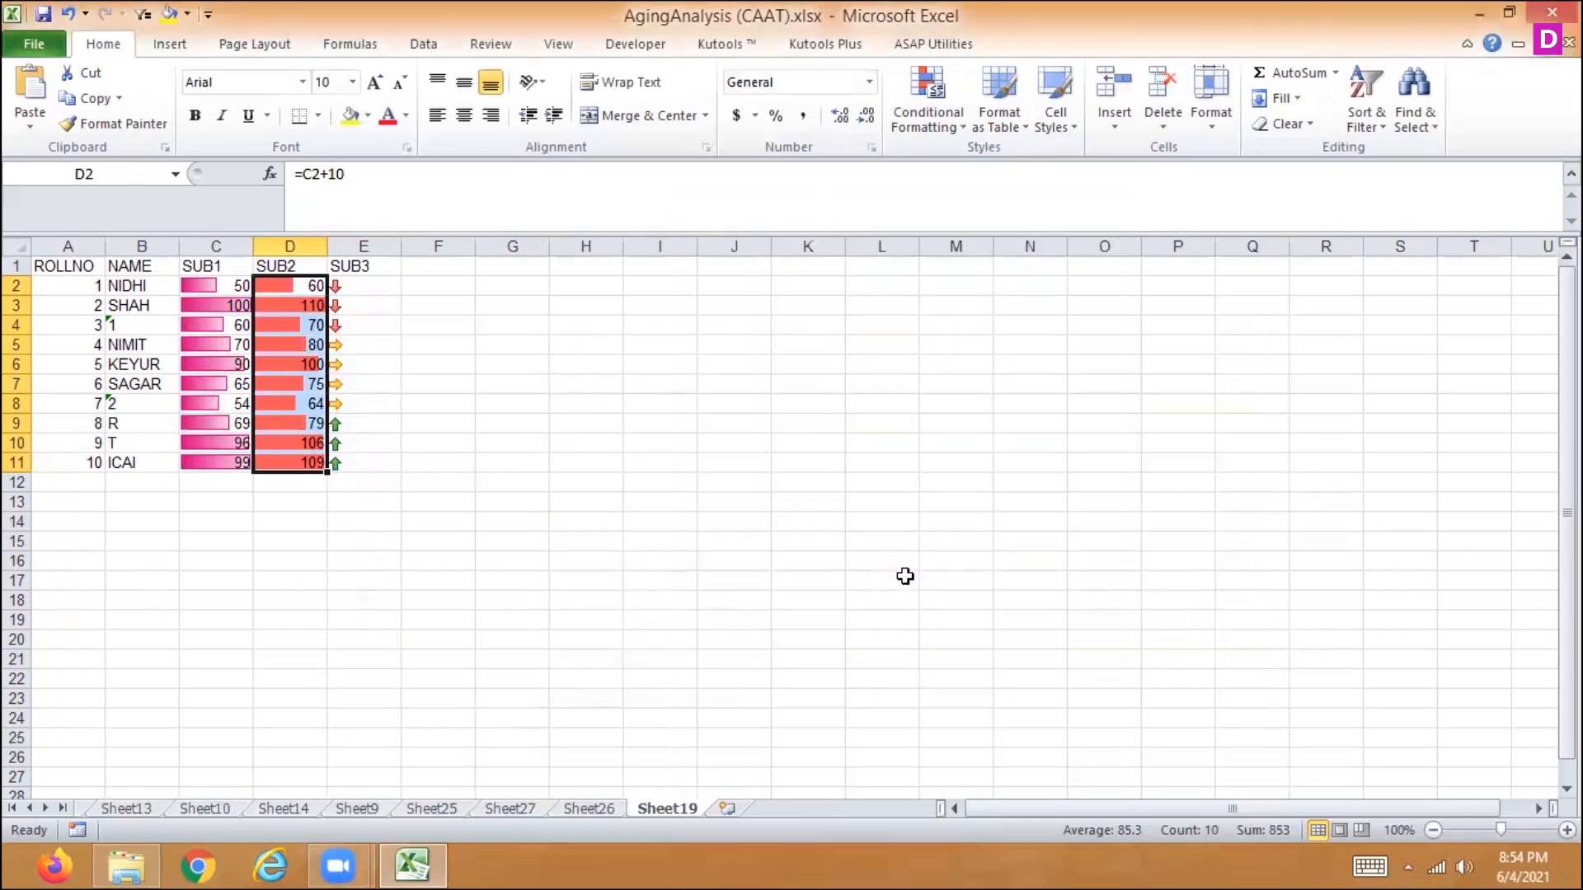
- Clear the conditional formatting rules from the marks of all three subjects in C2:E11
drag(206, 286, 345, 461)
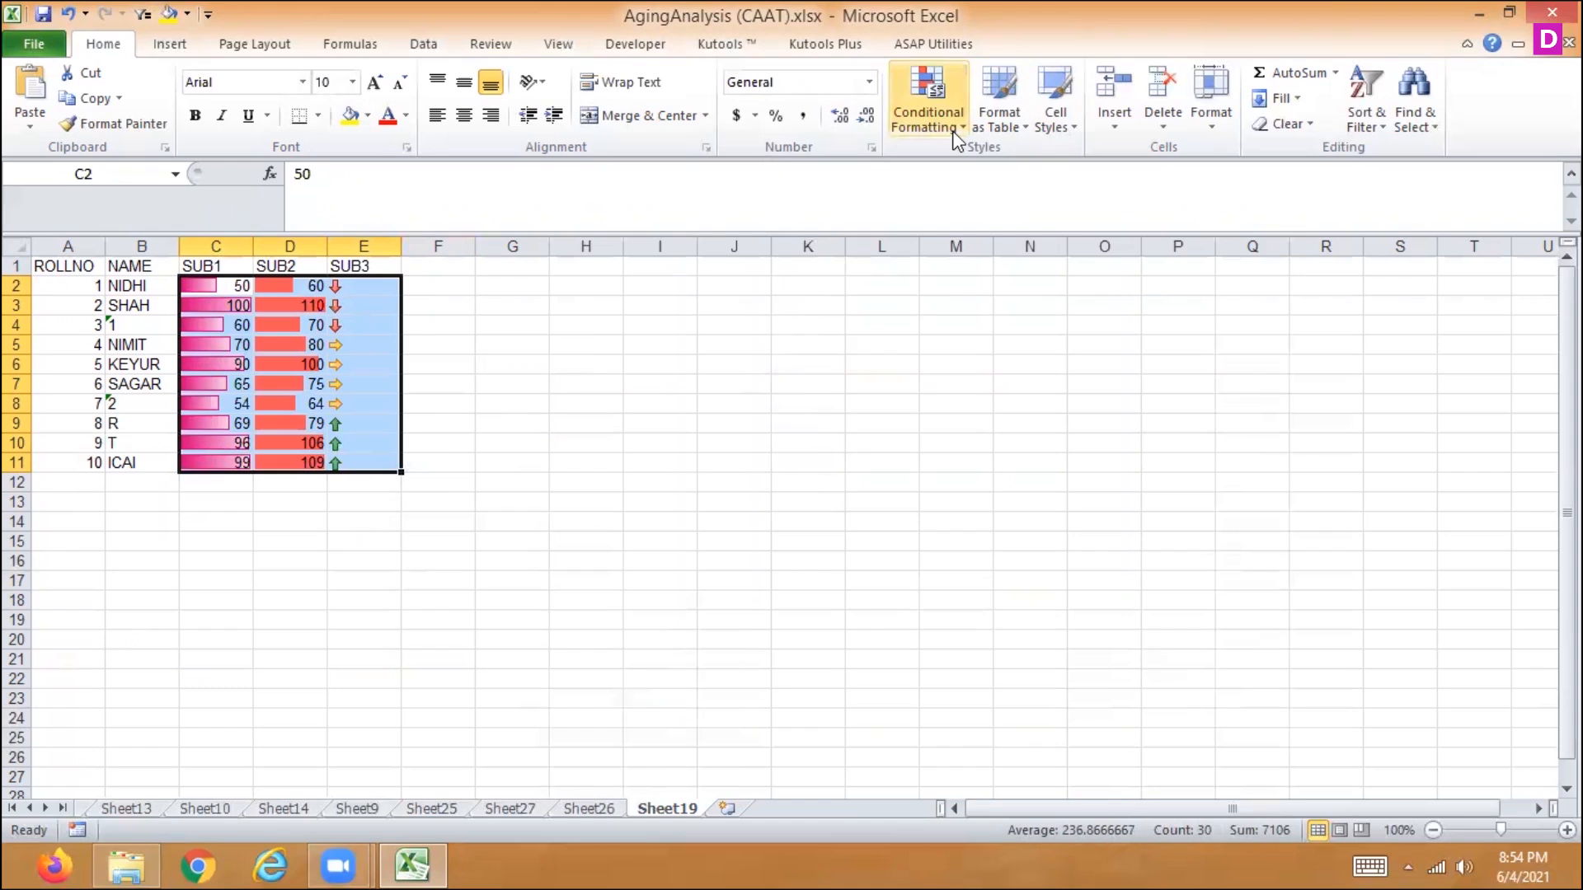
click(928, 103)
mouse_move(816, 441)
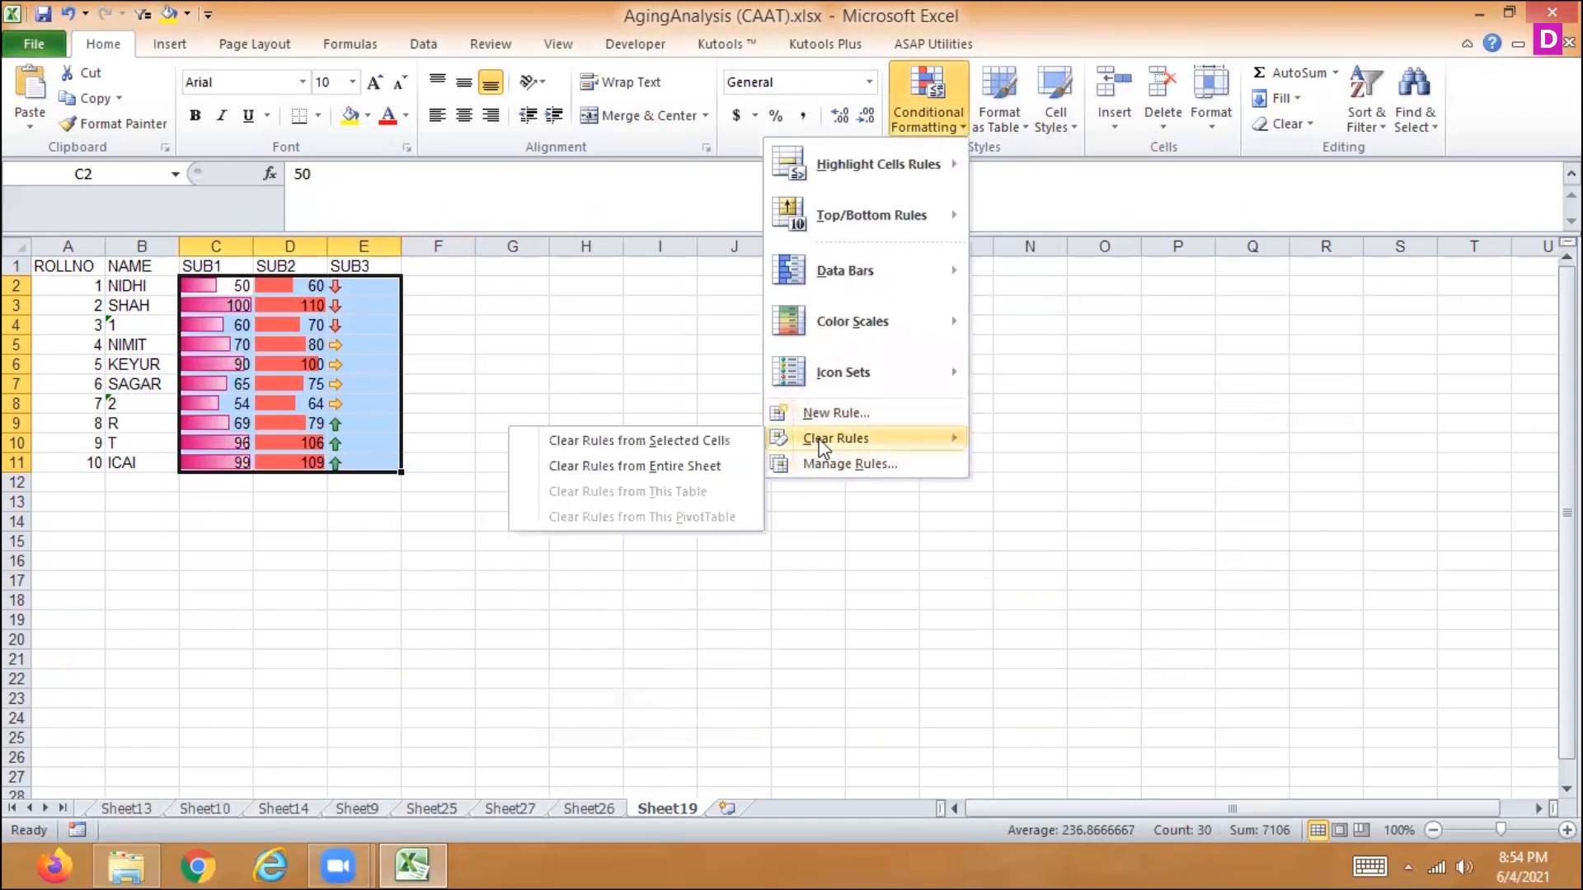
click(684, 440)
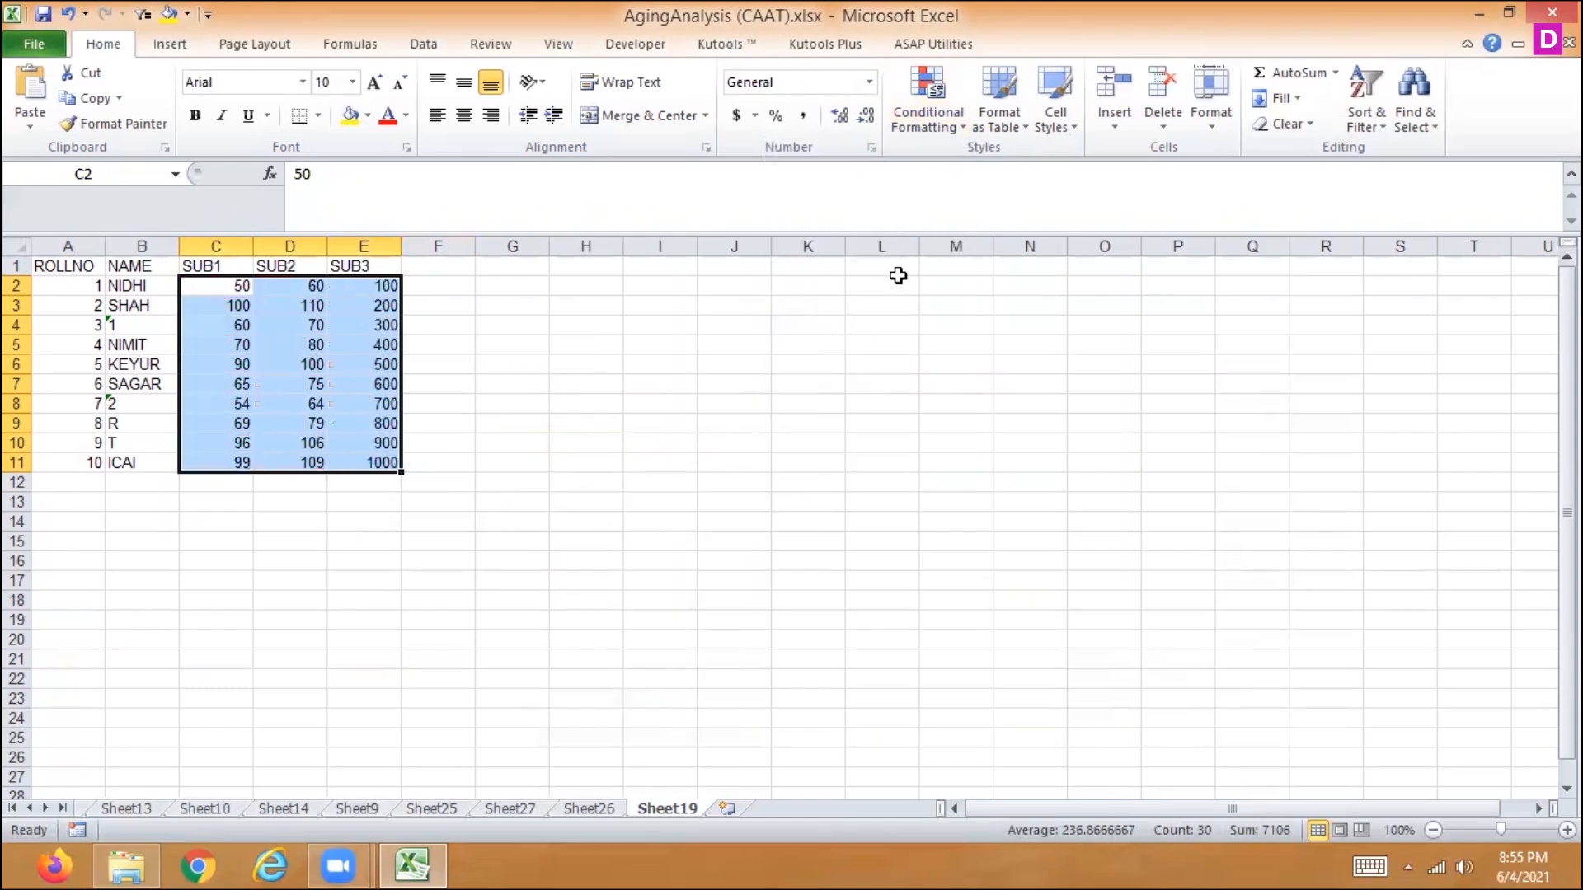
- Apply pink gradient fill data bars to the SUB3 marks in E2:E11
drag(388, 284, 379, 463)
click(949, 123)
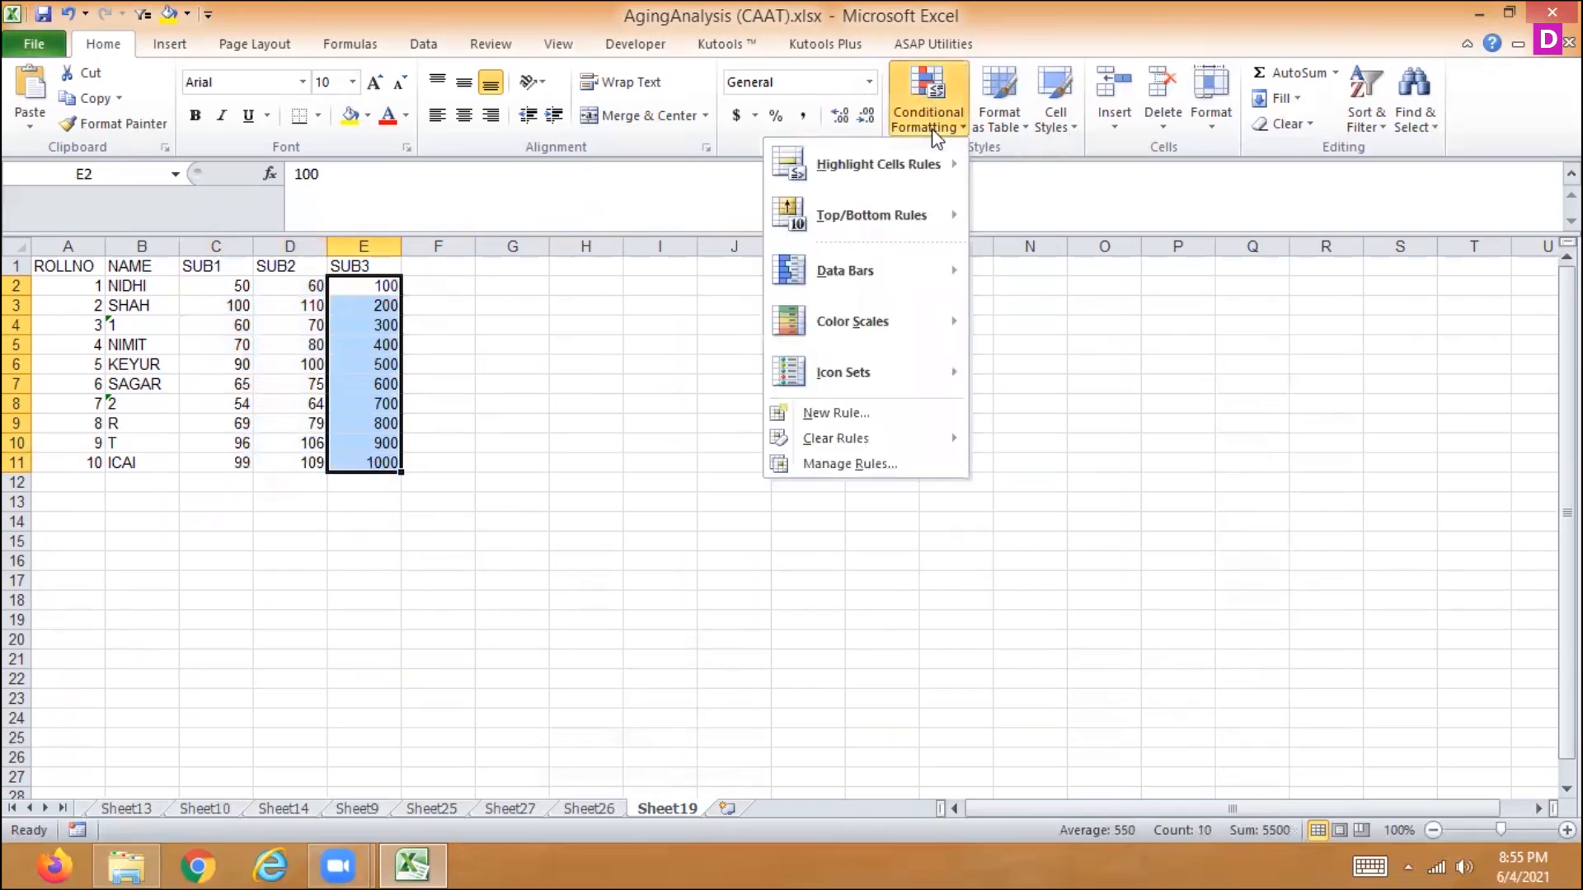
mouse_move(851, 437)
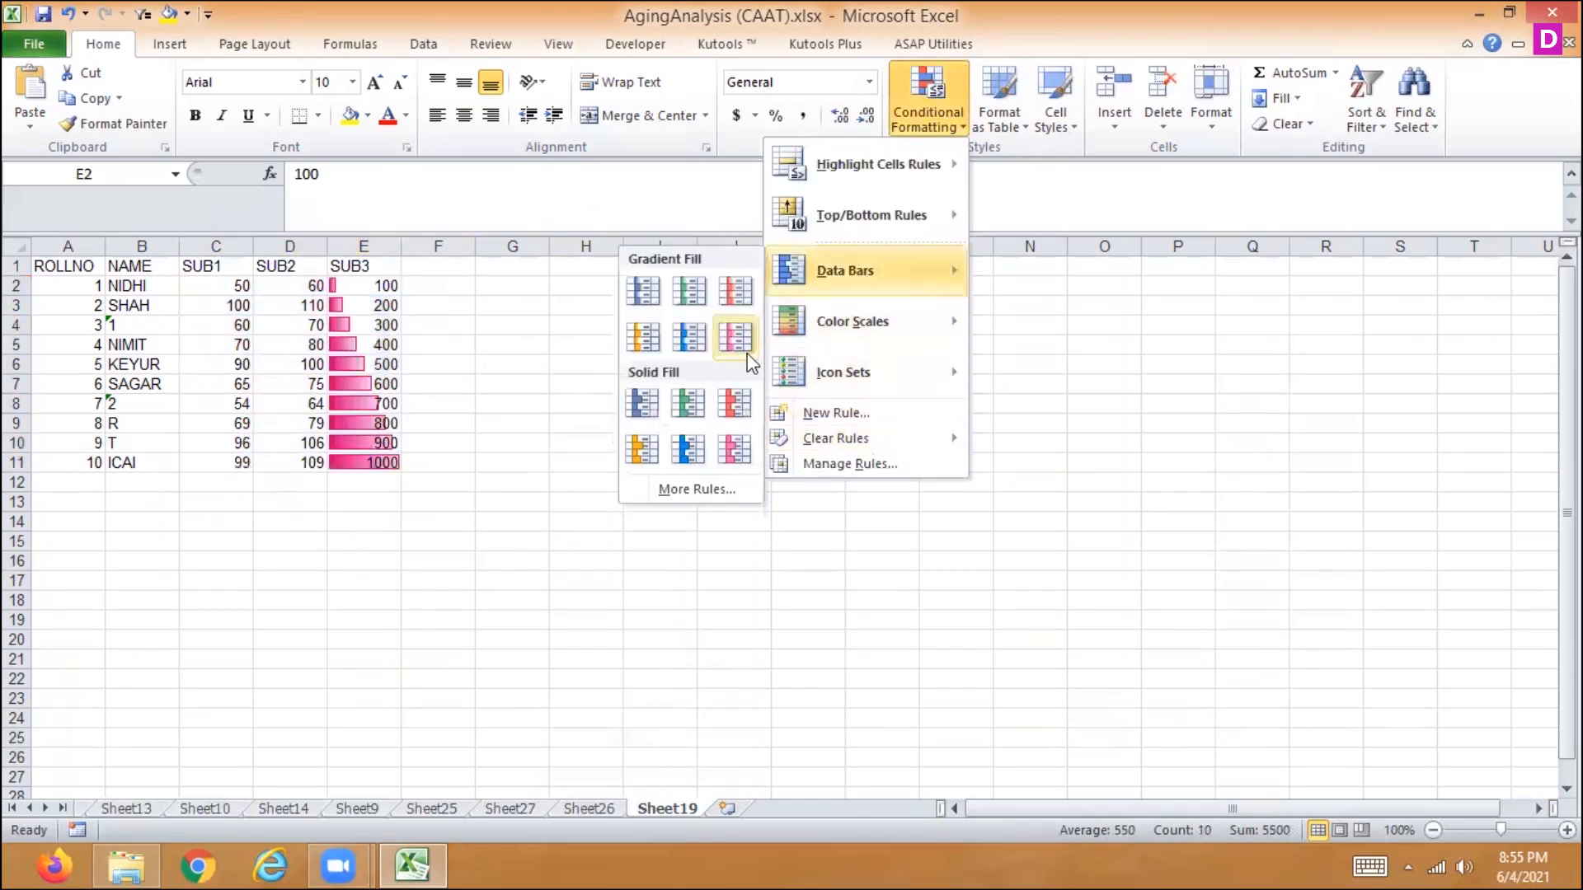
click(740, 343)
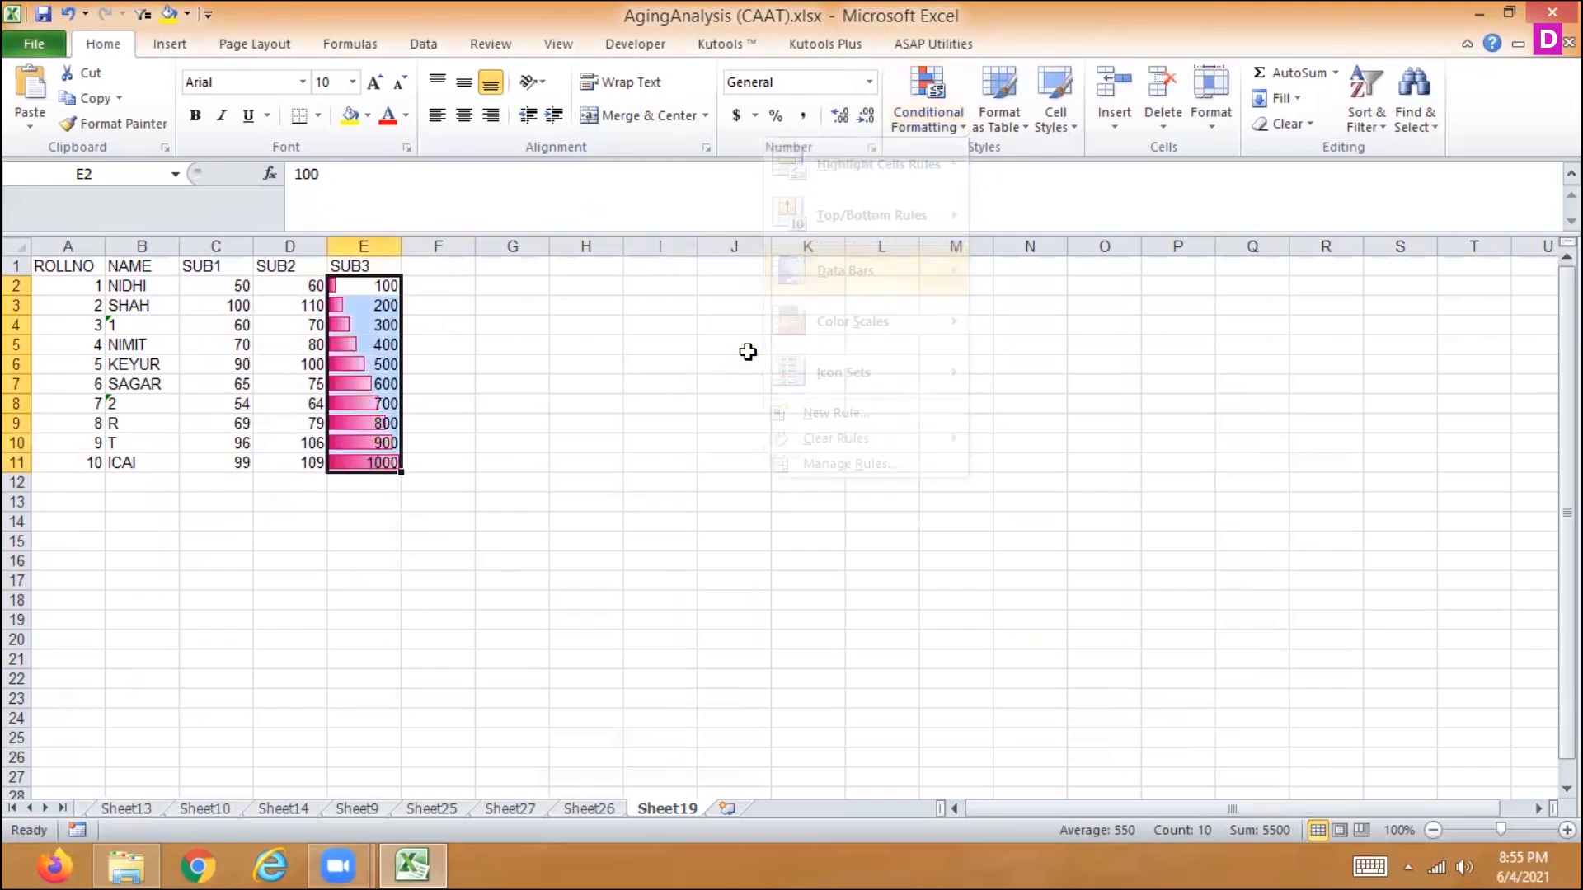
- Examine the settings of the Data Bar rule on E2:E11, try deleting the rule, and close the rules manager without applying
click(948, 124)
click(869, 464)
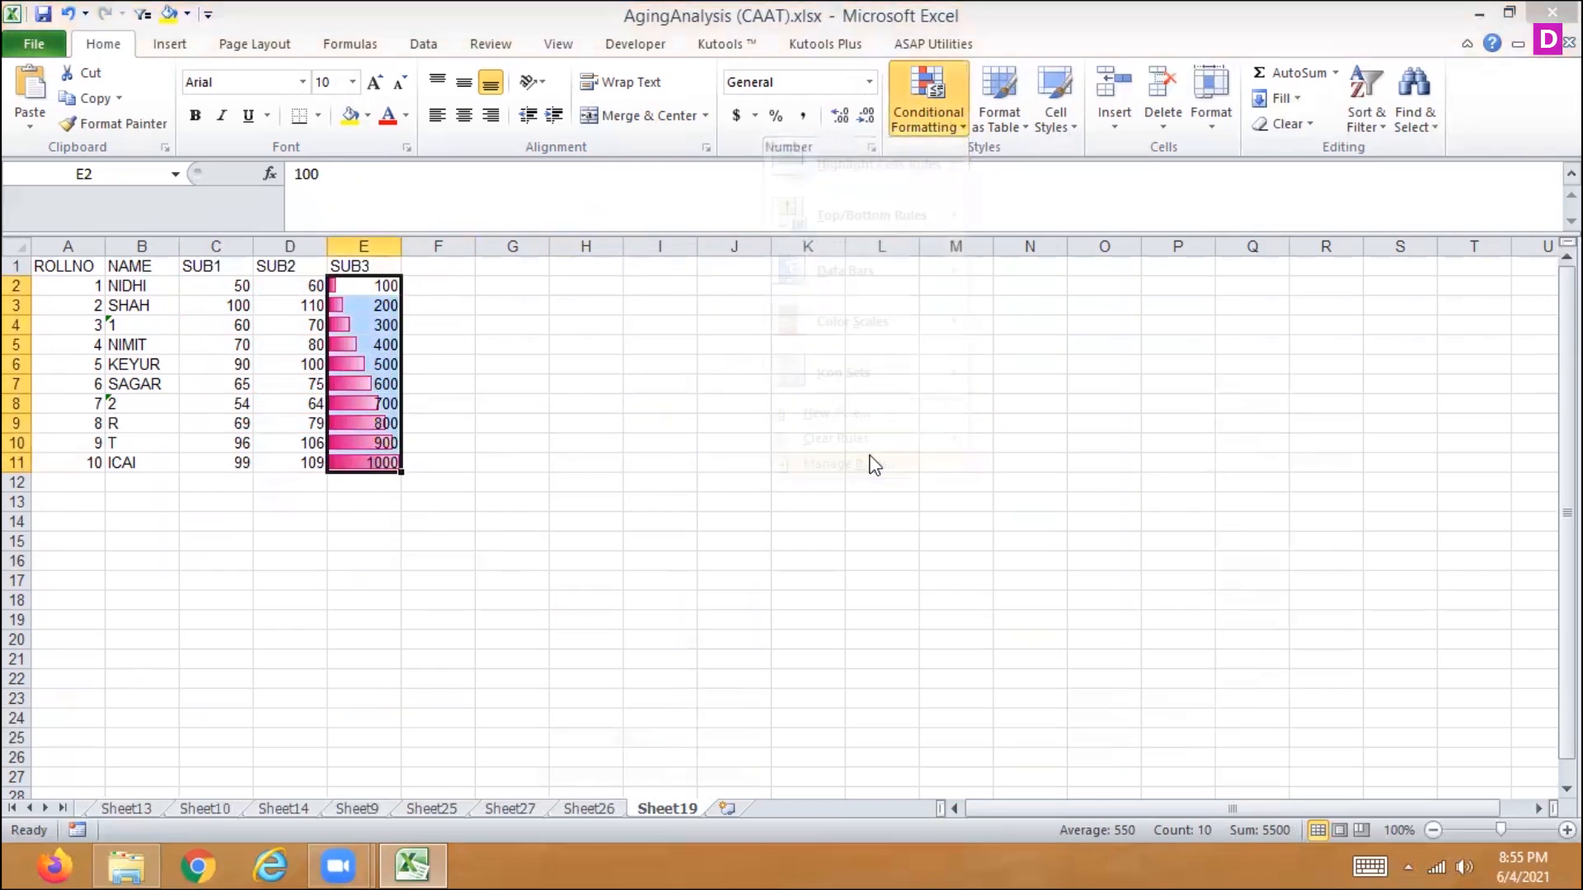
double_click(710, 466)
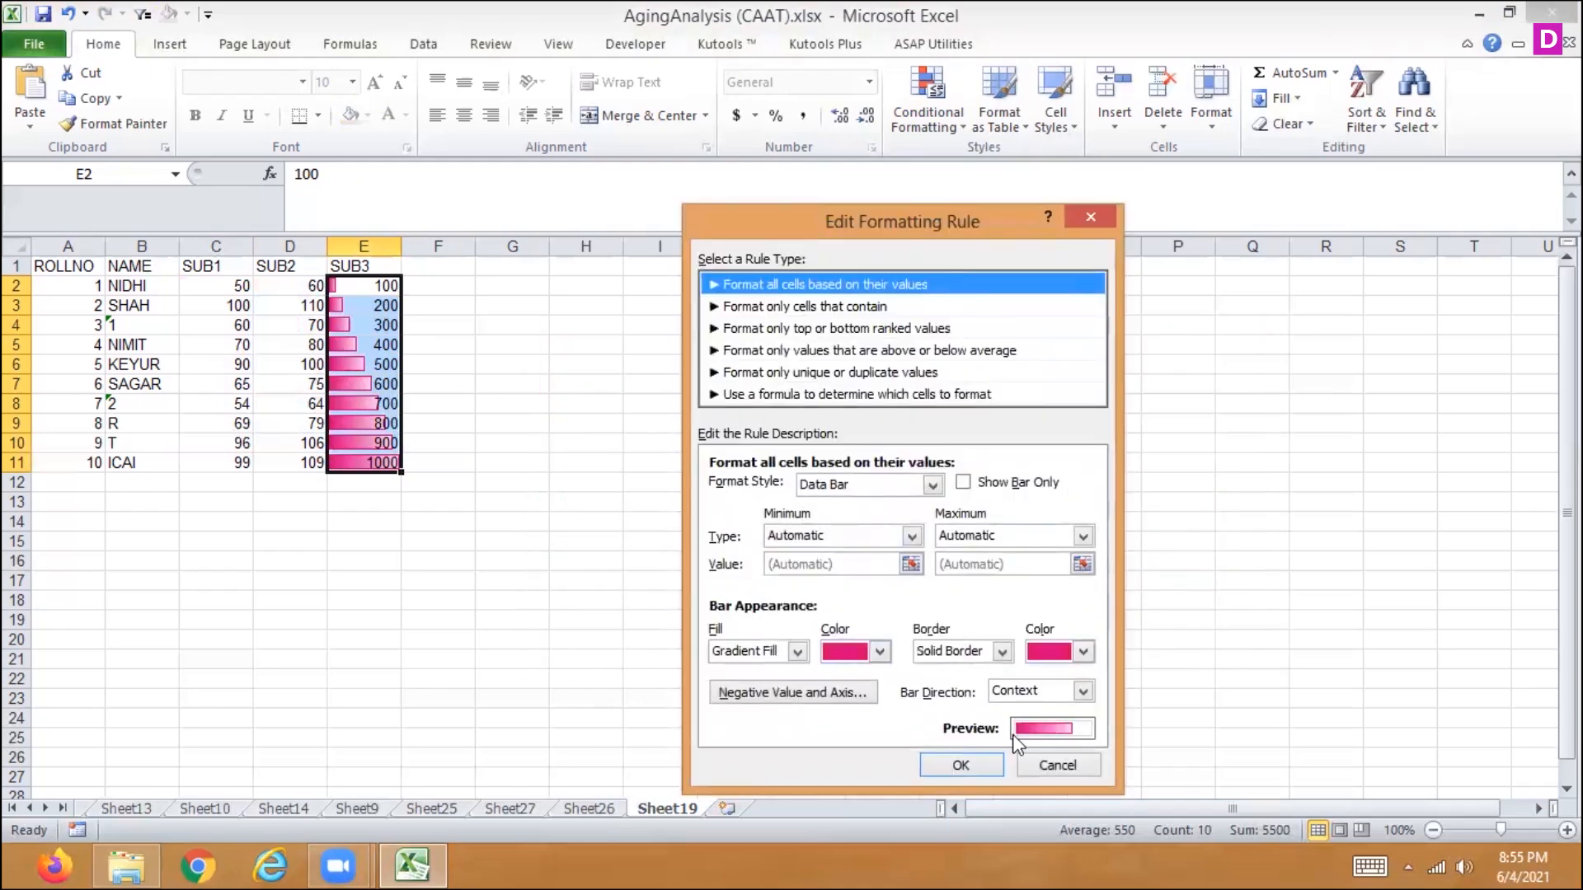
click(1051, 761)
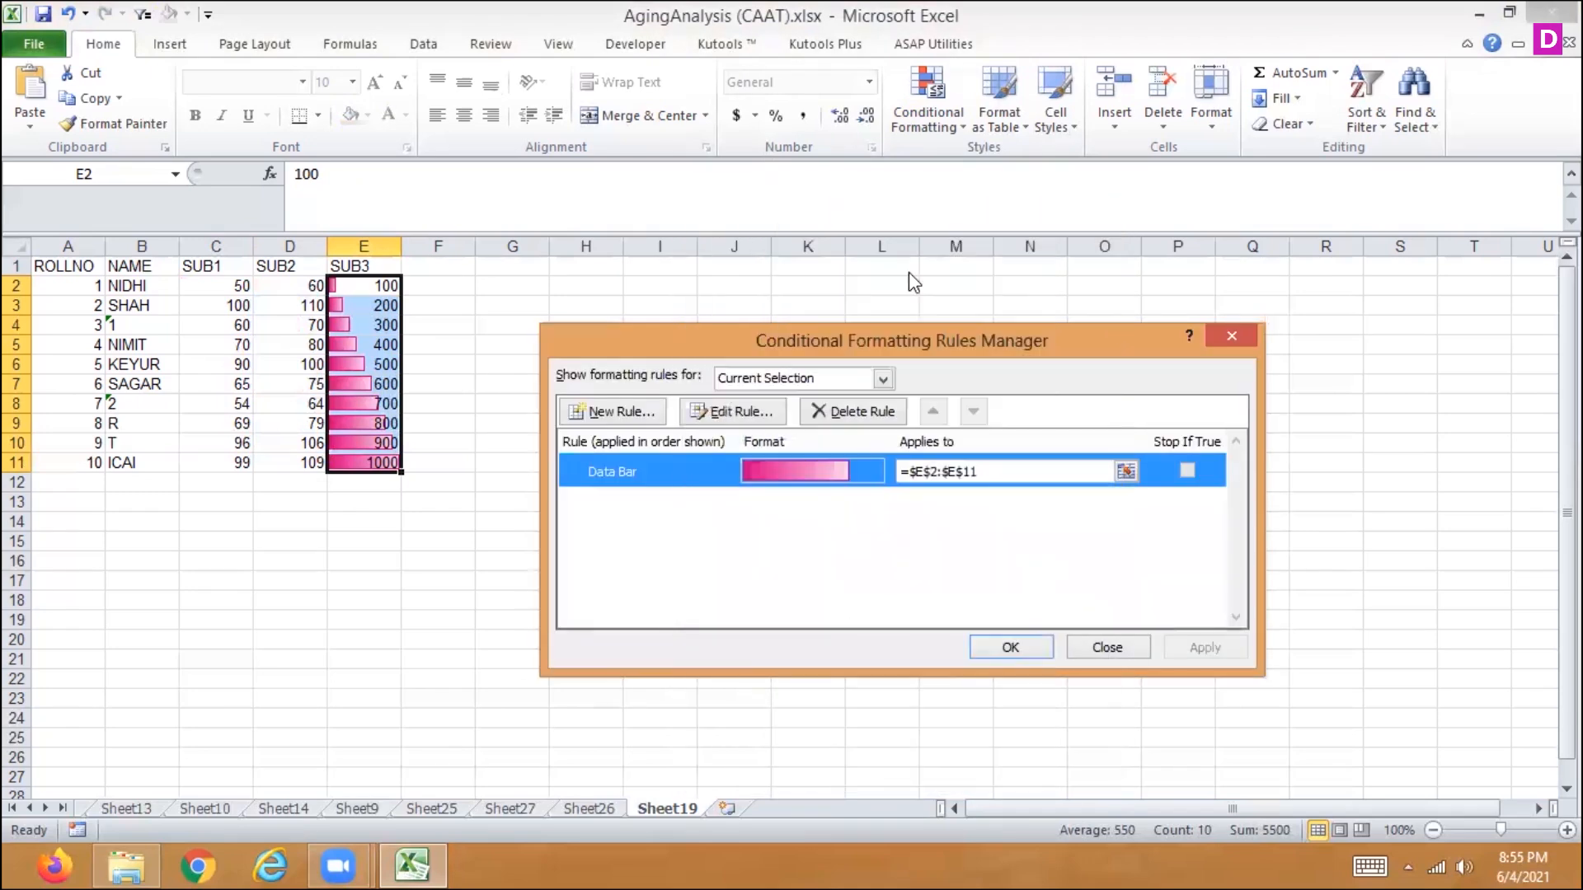
click(872, 411)
click(1110, 648)
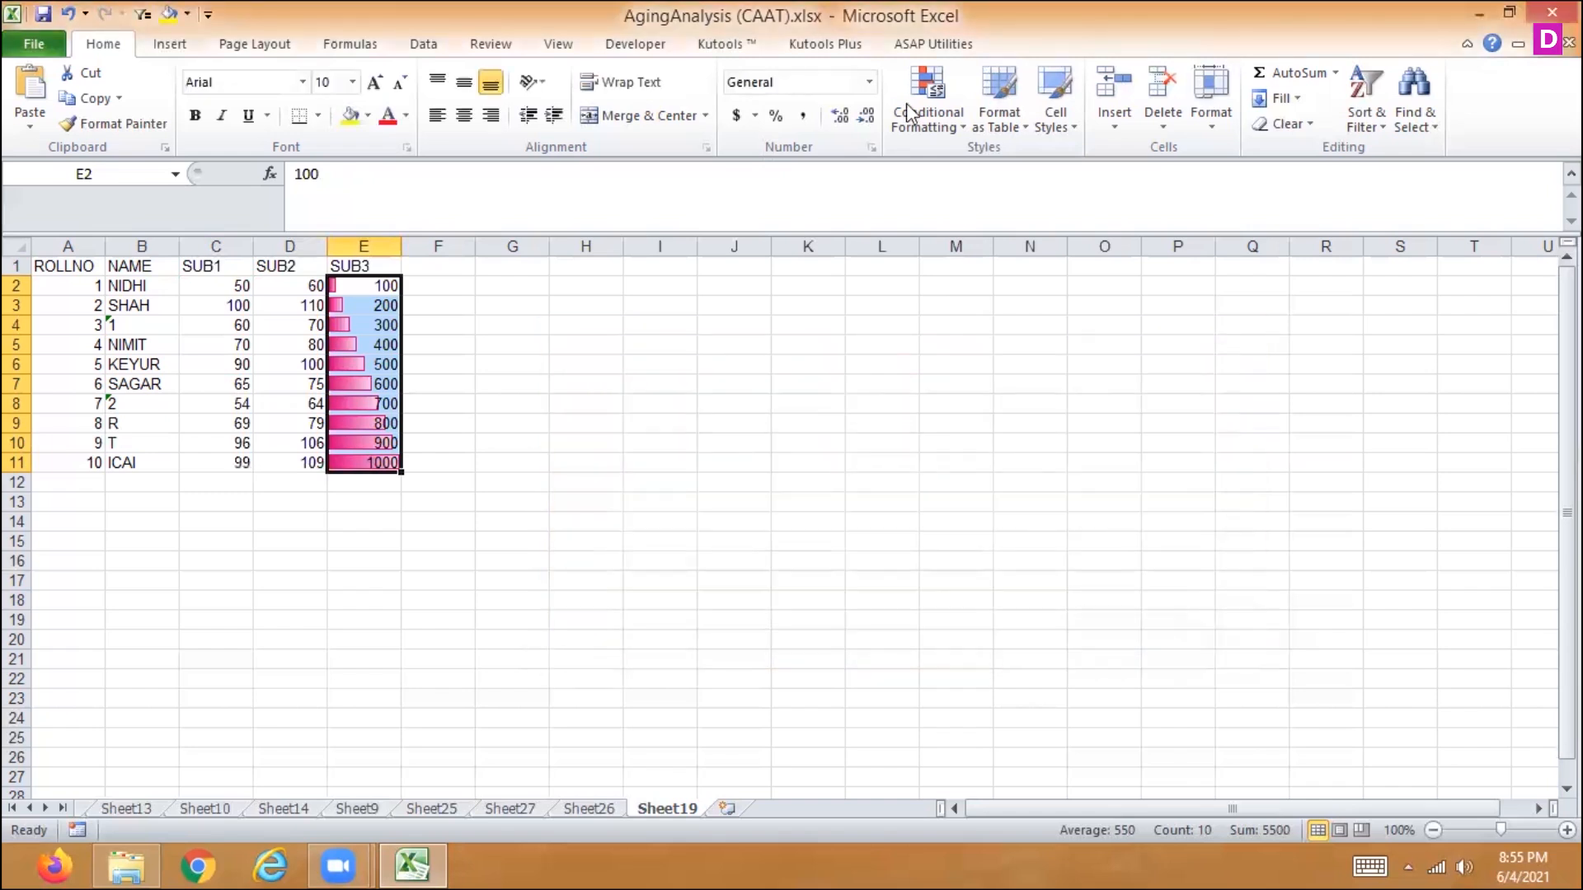
- Add the red-white color scale to the SUB3 marks in E2:E11 on top of the data bars
click(927, 124)
mouse_move(839, 325)
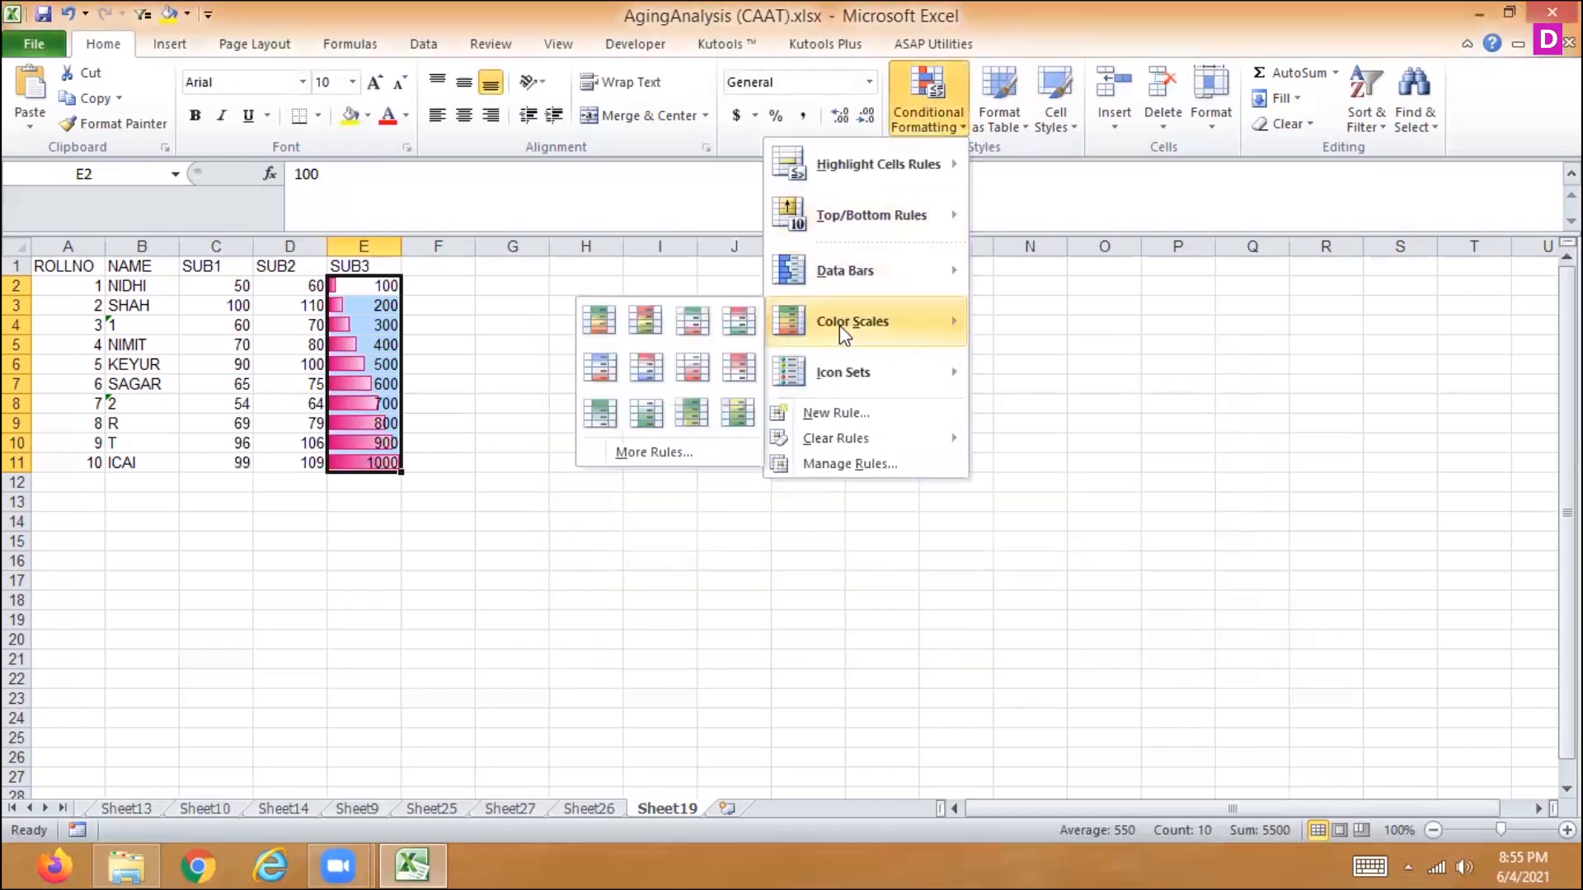
click(695, 373)
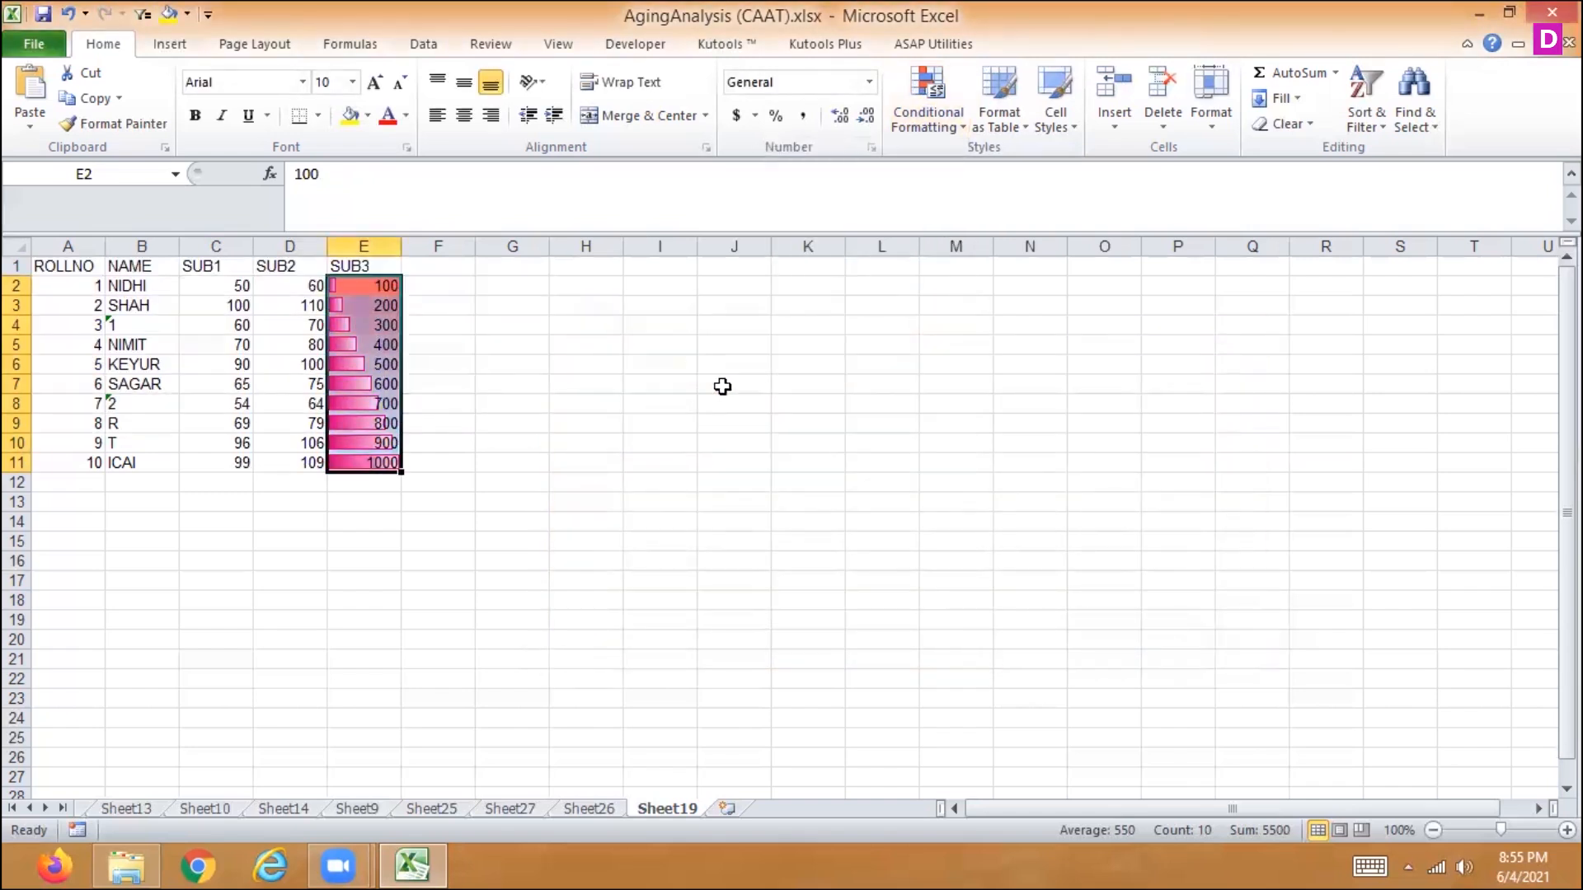
- Clear the data bar and color scale rules from the SUB3 marks in E2:E11
click(928, 103)
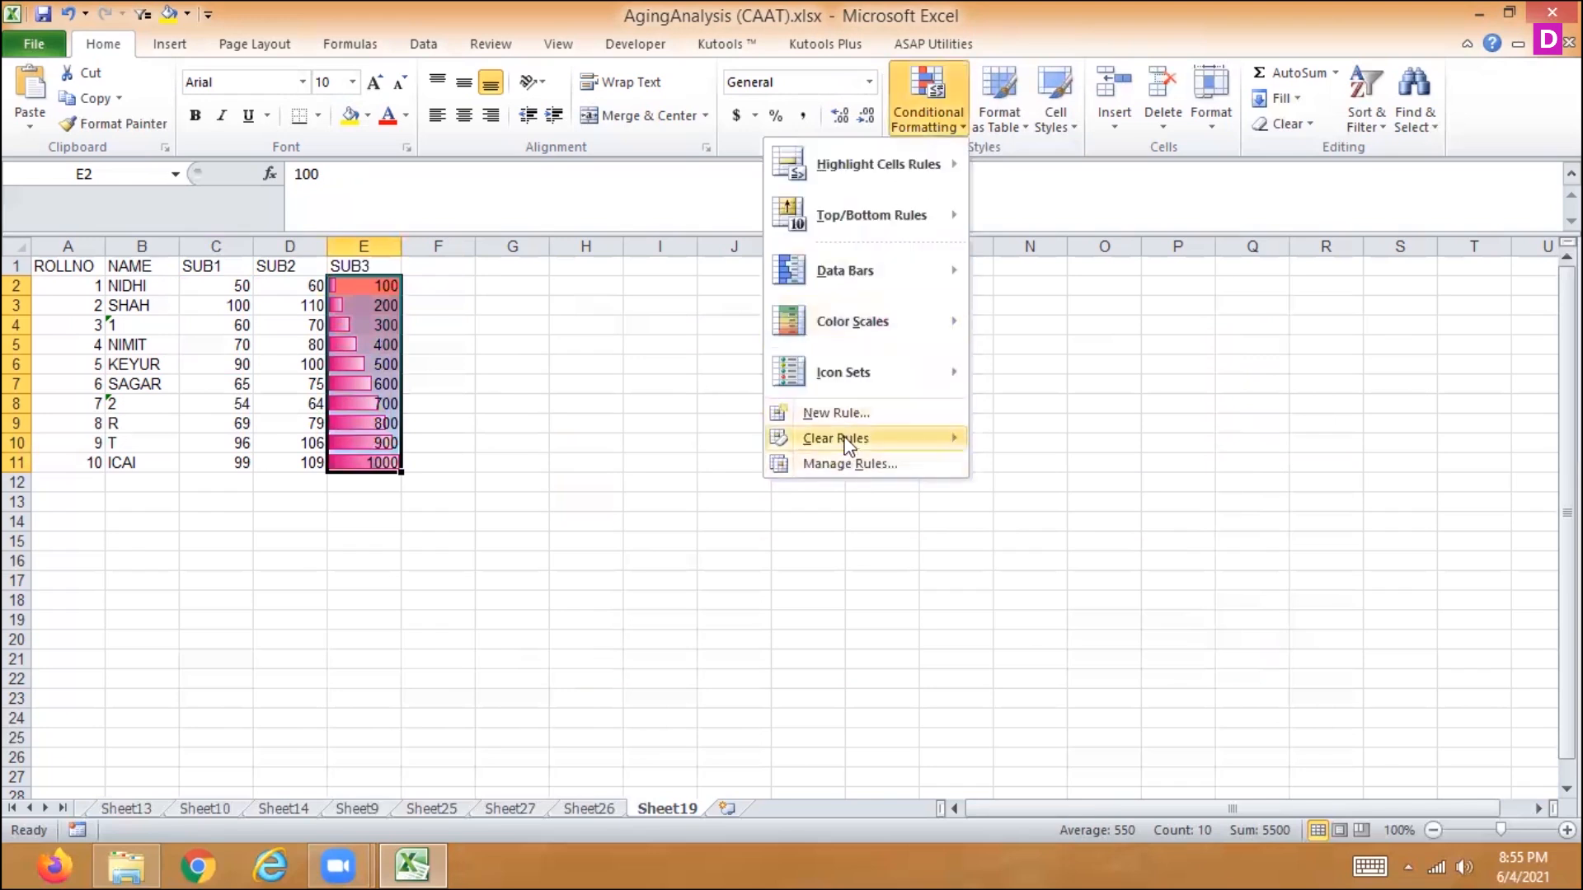
mouse_move(840, 439)
click(678, 443)
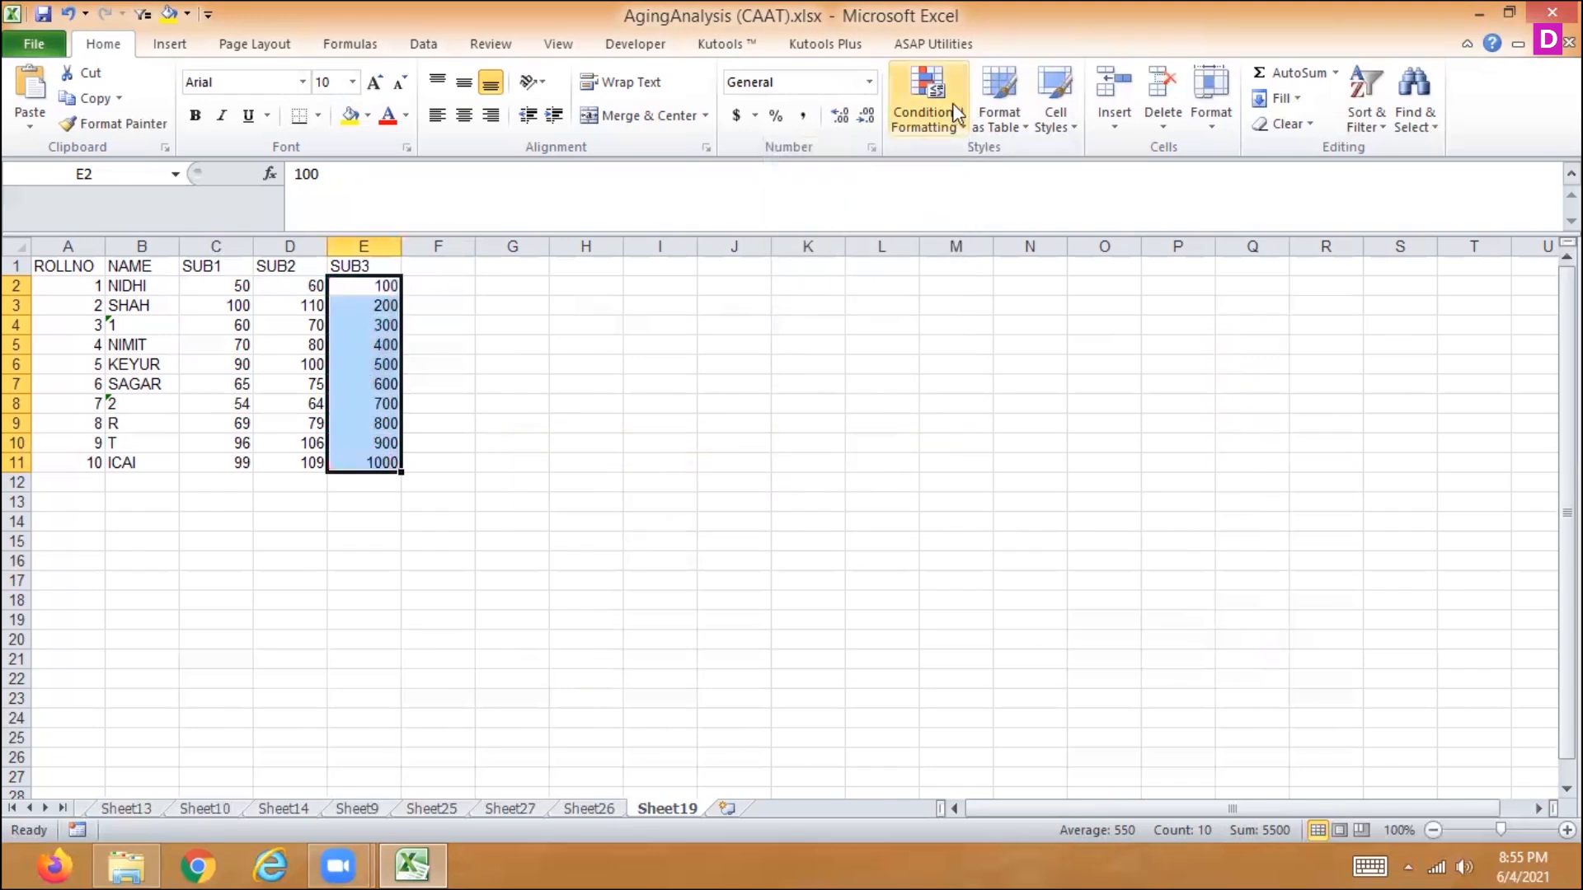
- Apply the red-white color scale alone to the SUB3 marks in E2:E11
click(931, 112)
mouse_move(824, 344)
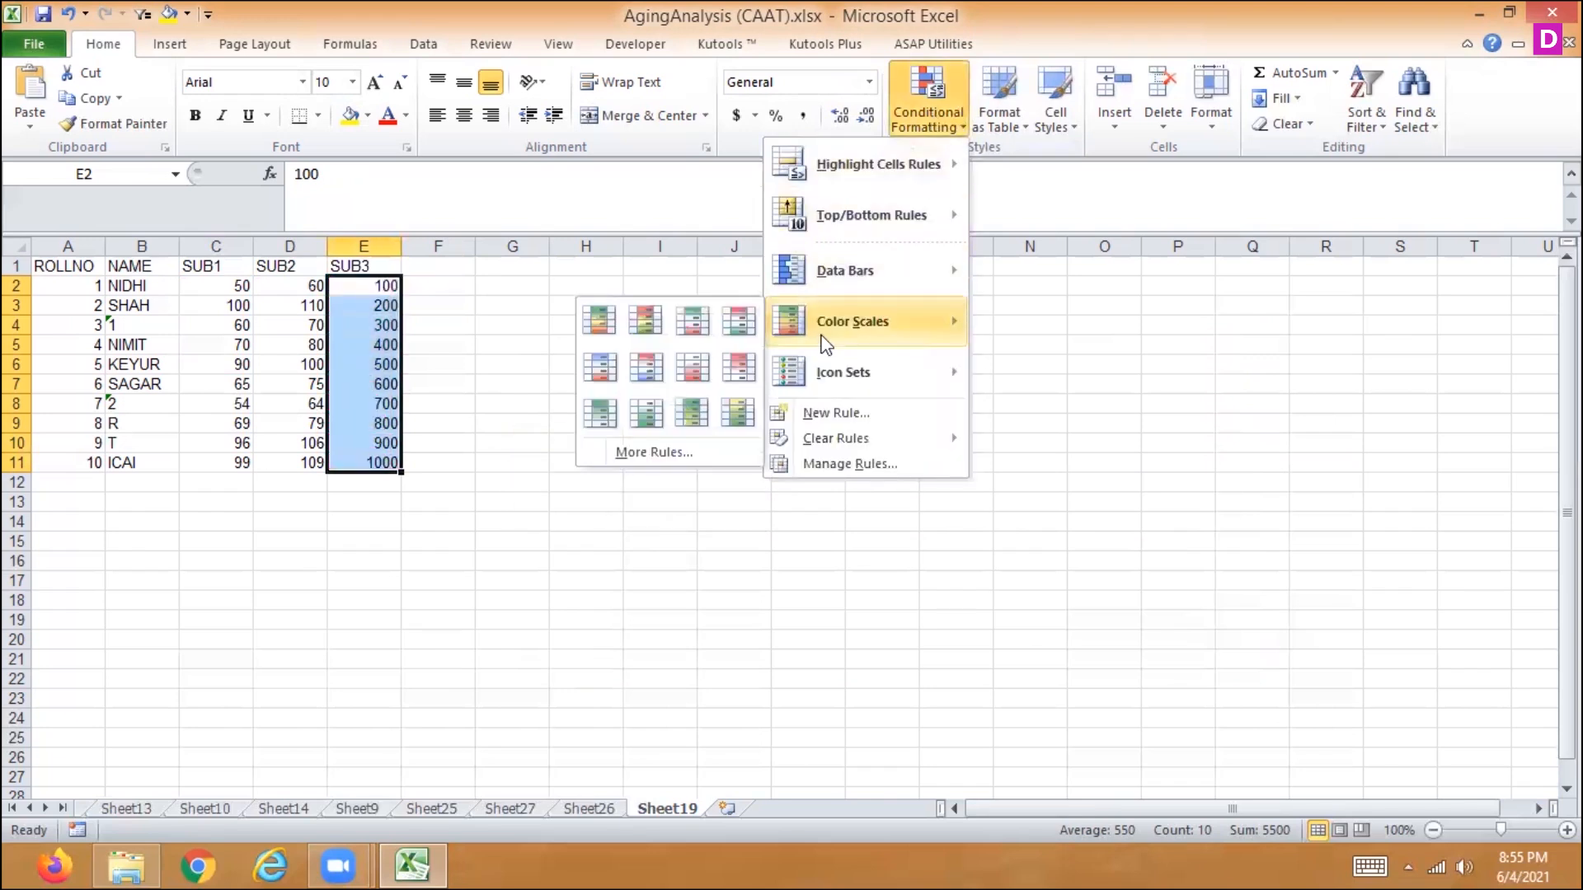
click(681, 366)
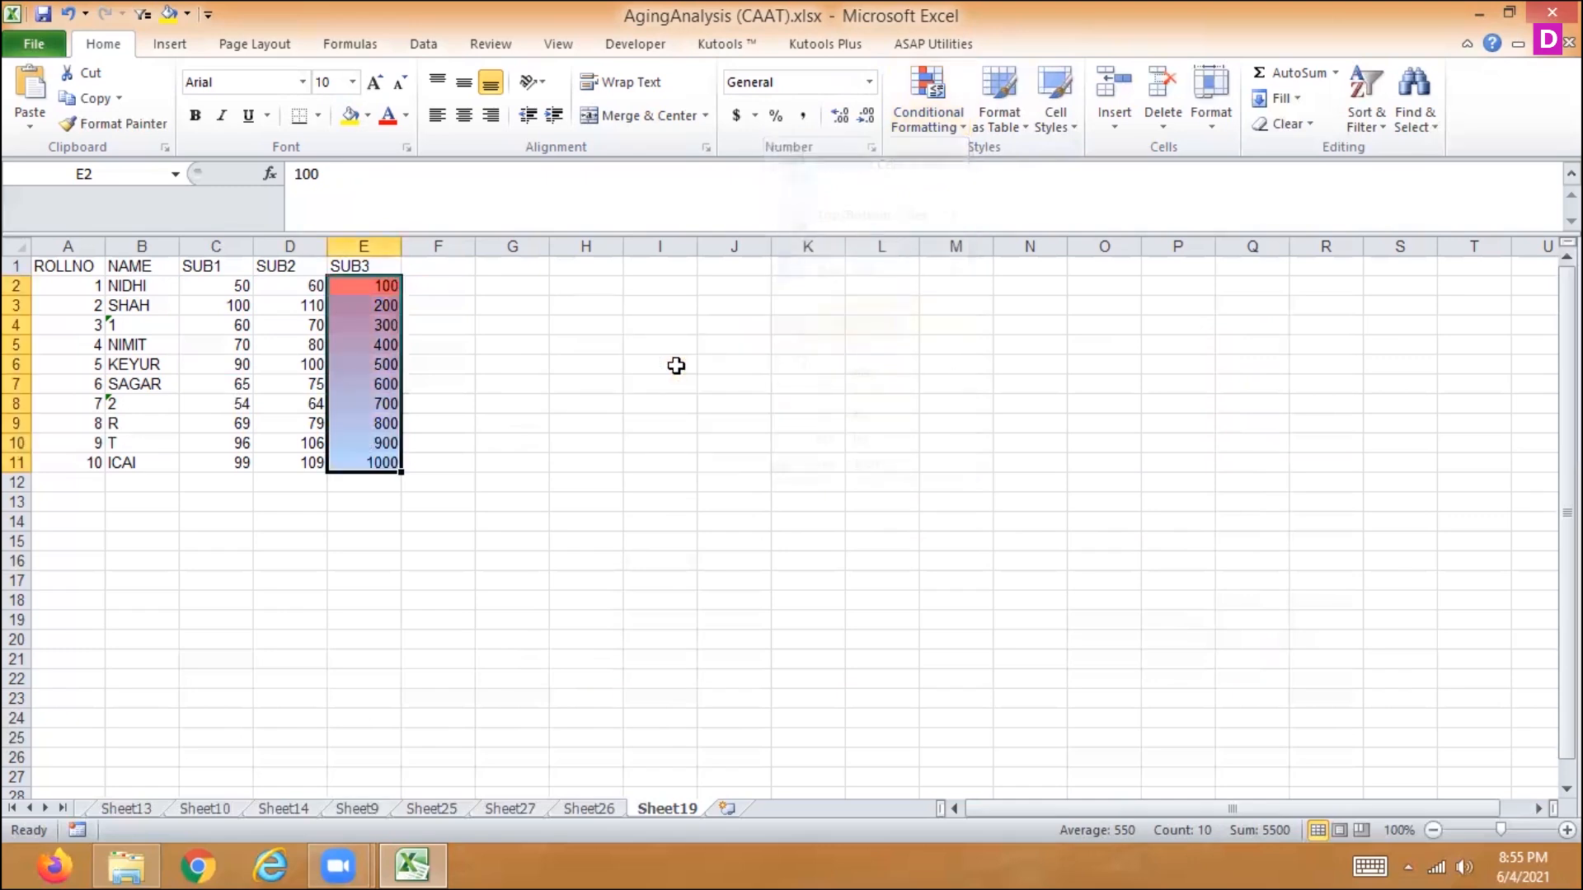
- Edit the Graded Color Scale rule on E2:E11 and change its format style to 3-Color Scale
click(930, 120)
click(837, 463)
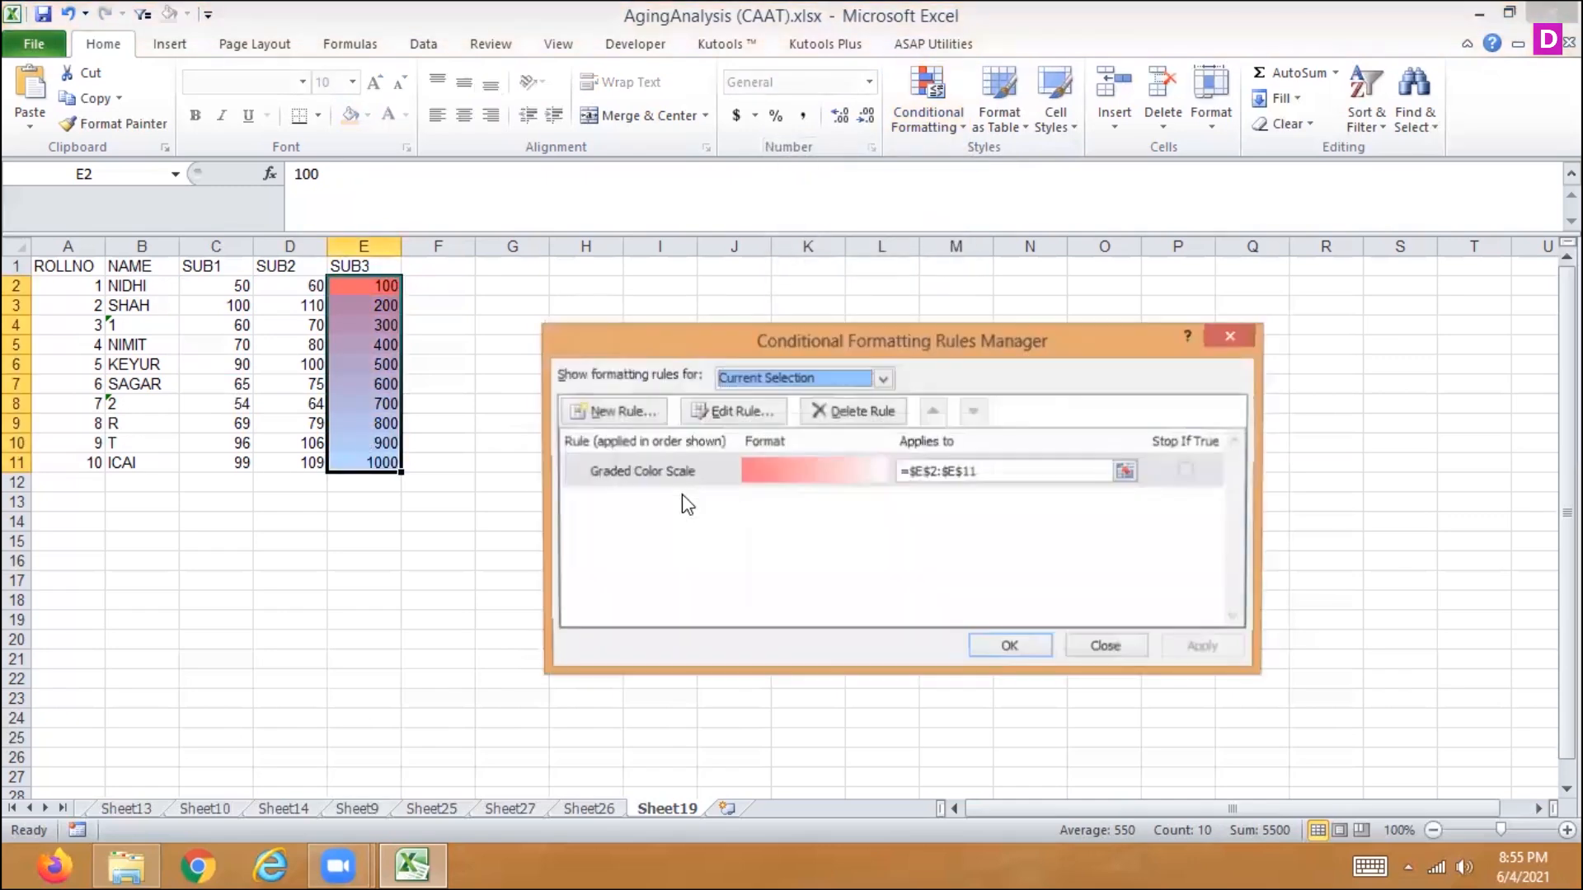
double_click(681, 482)
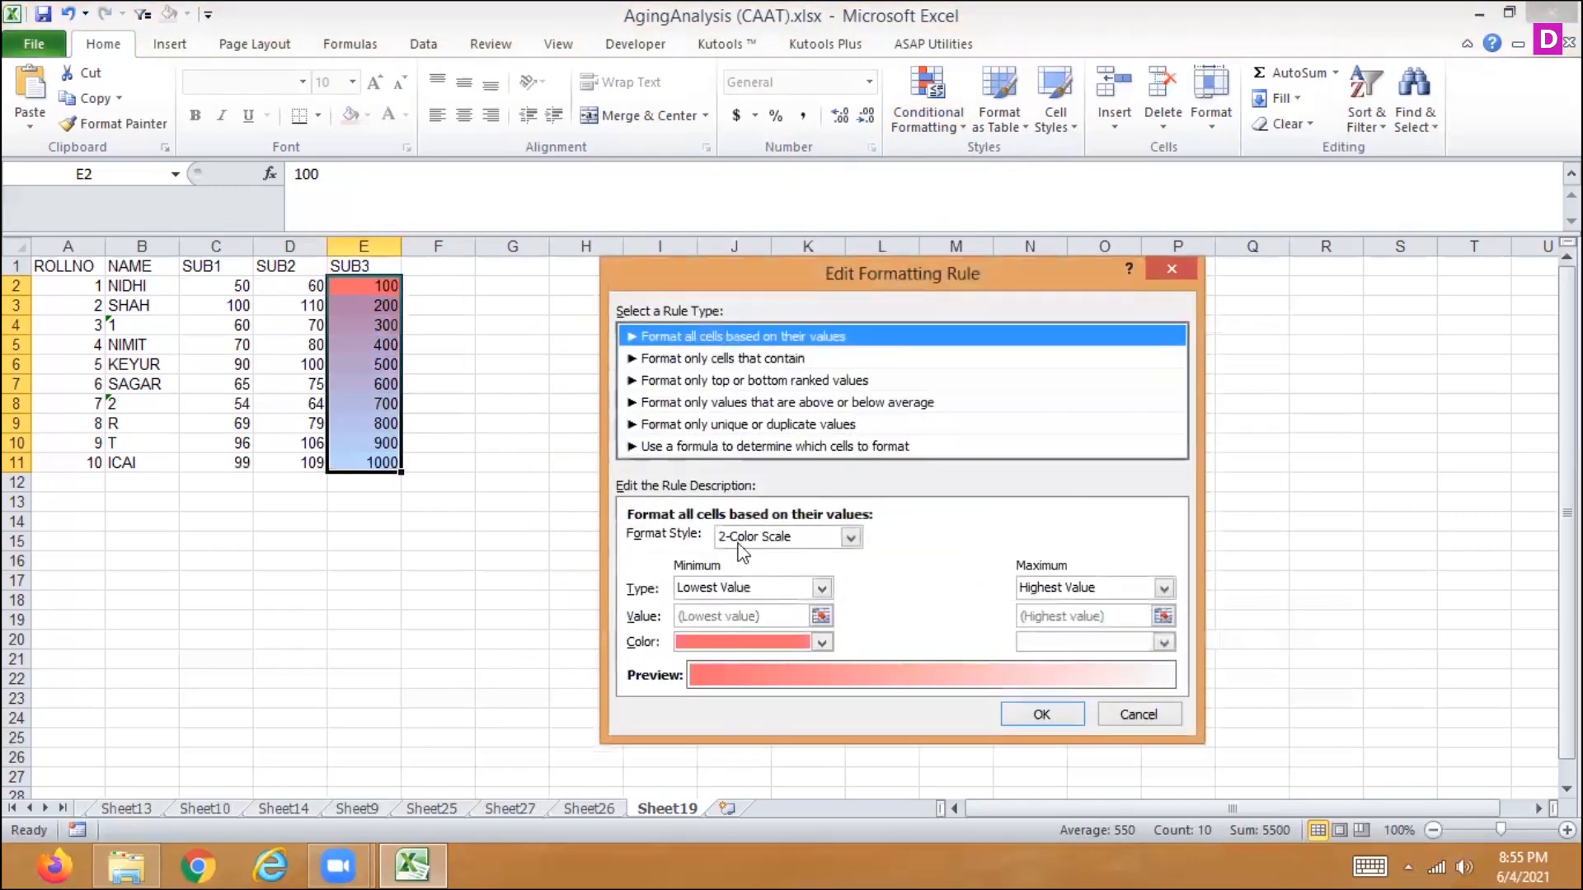
click(851, 537)
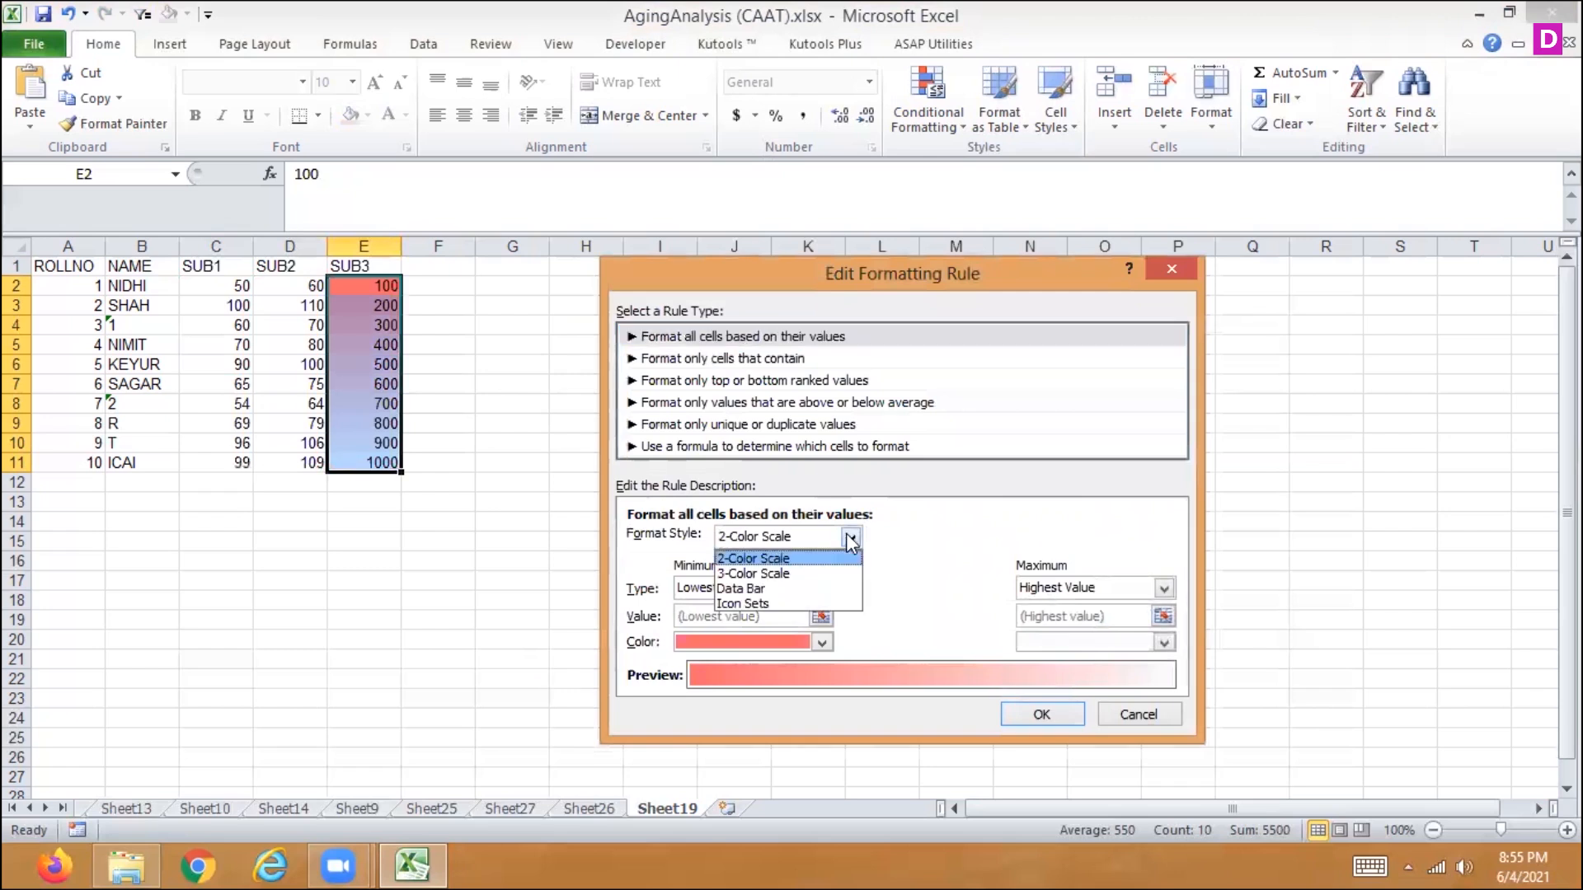
click(793, 572)
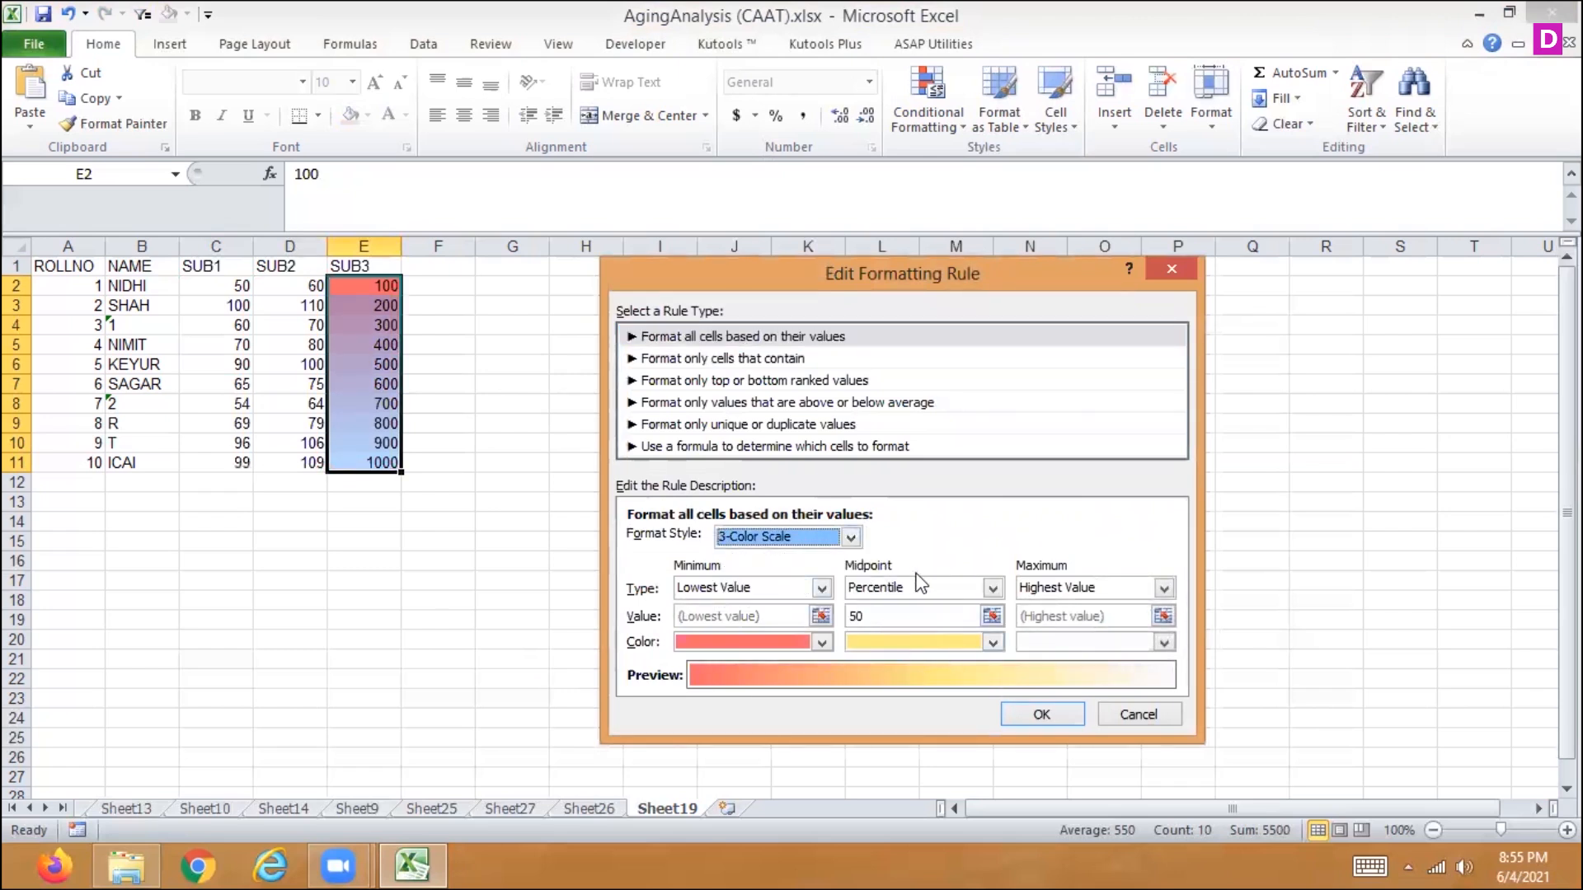
- Set the color scale's midpoint to the number 400 with a green color and apply the rule to E2:E11
click(992, 589)
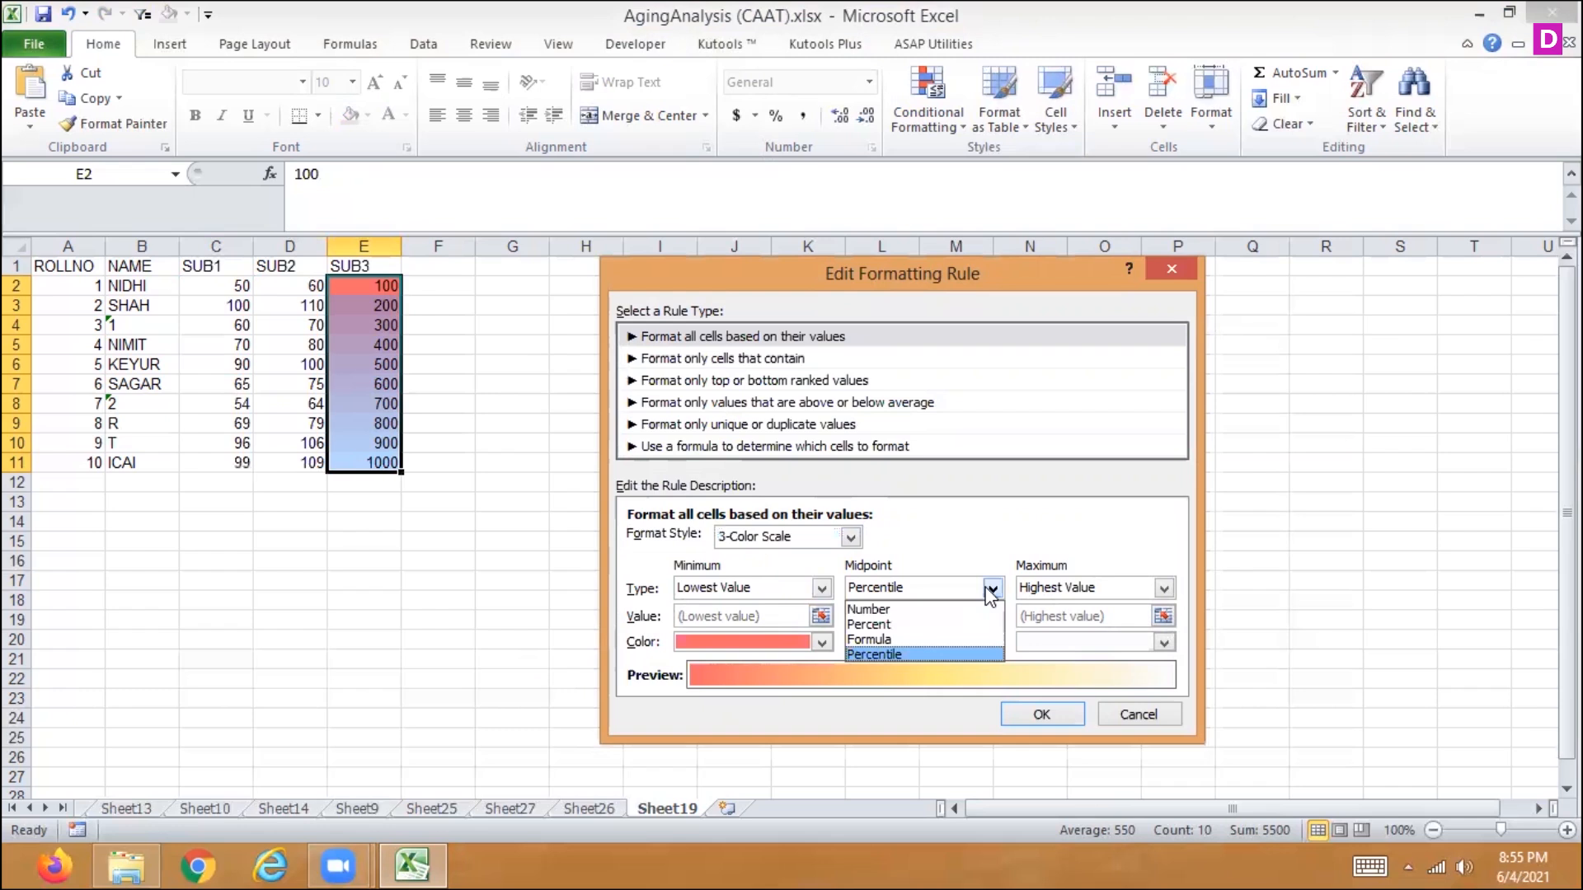
click(908, 608)
drag(839, 607, 835, 609)
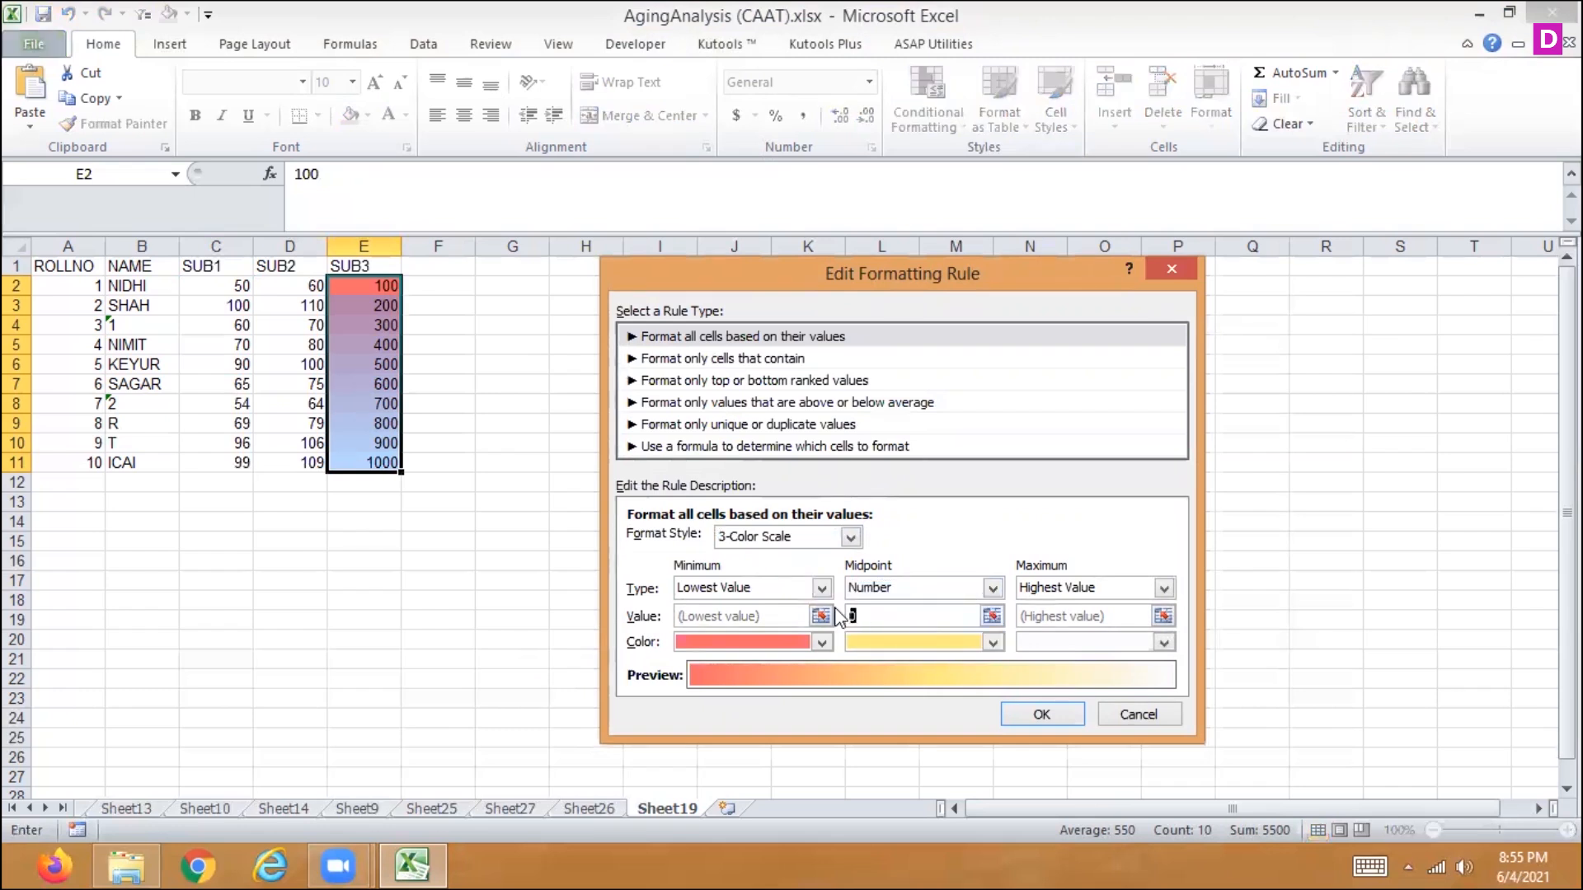
text(400)
click(992, 642)
click(896, 591)
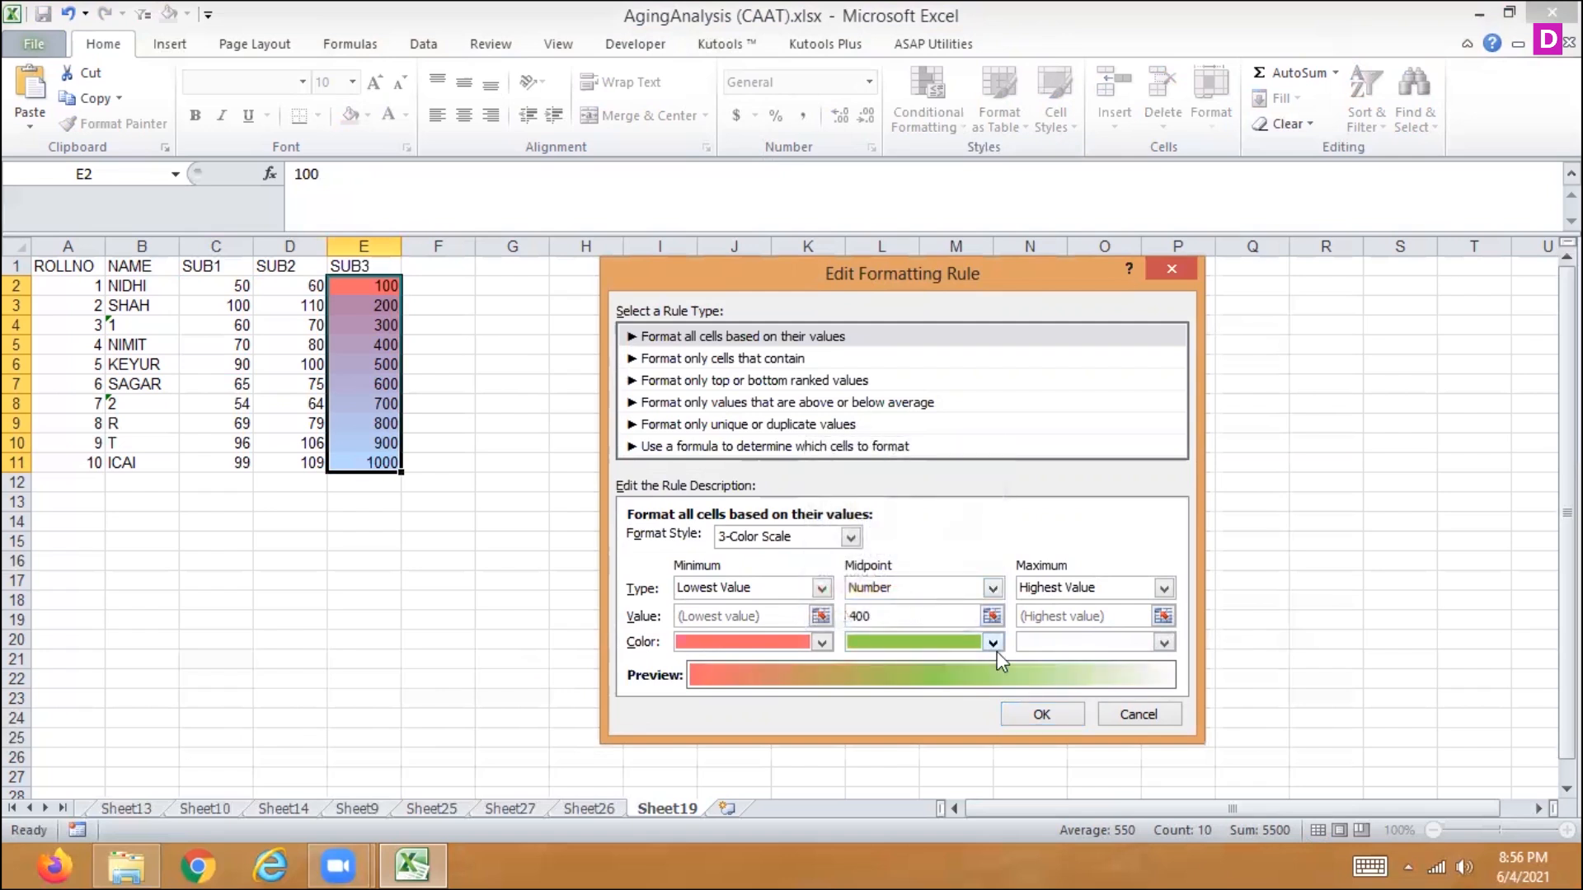
click(1024, 715)
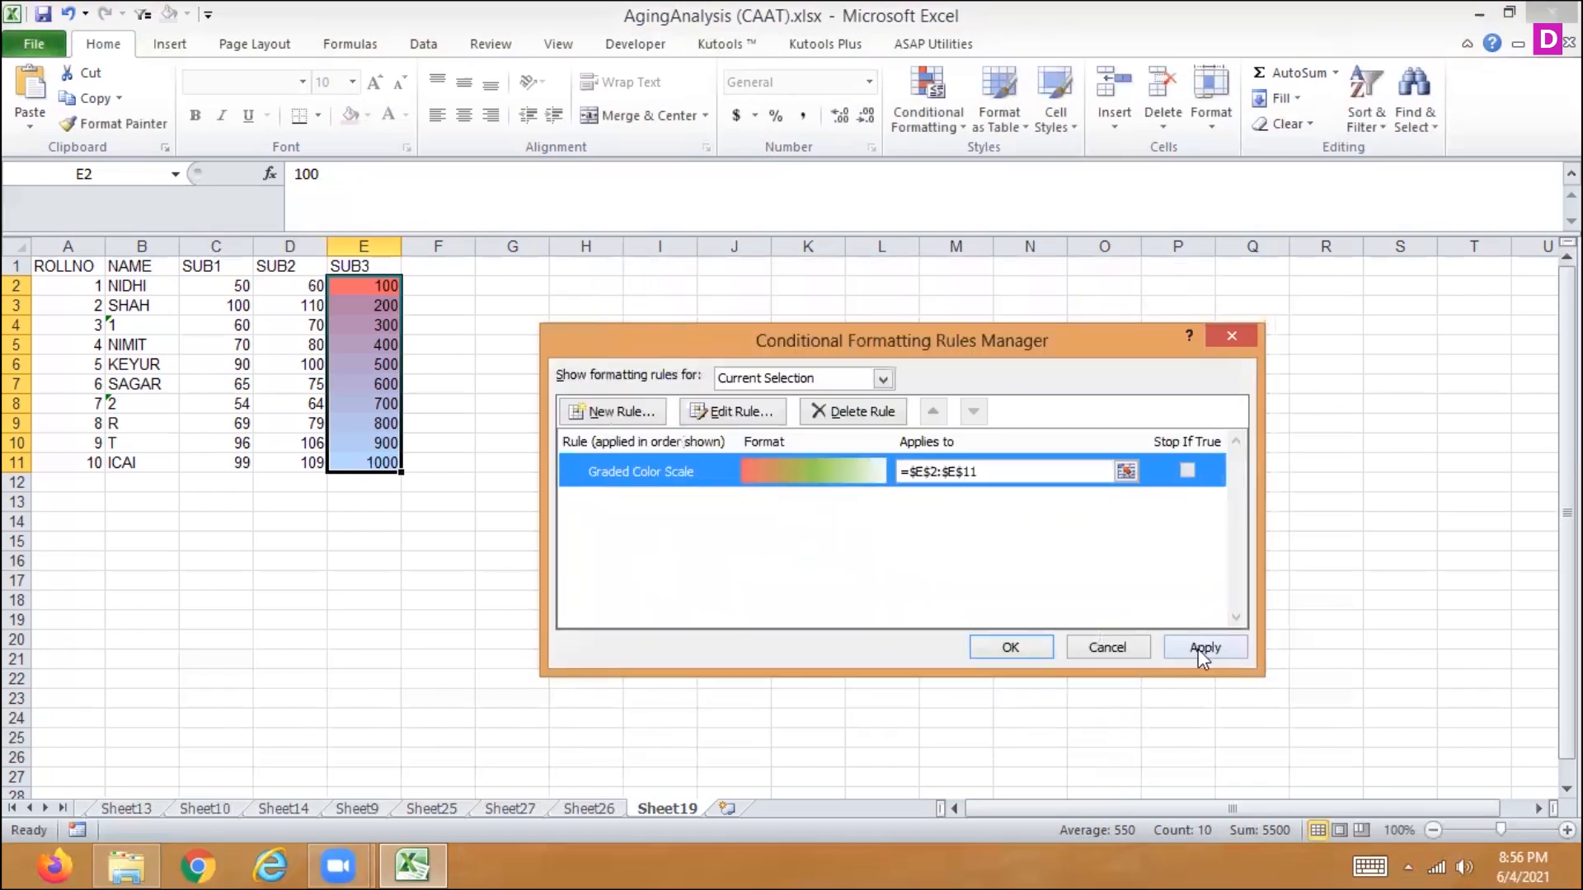
click(1198, 650)
click(1000, 647)
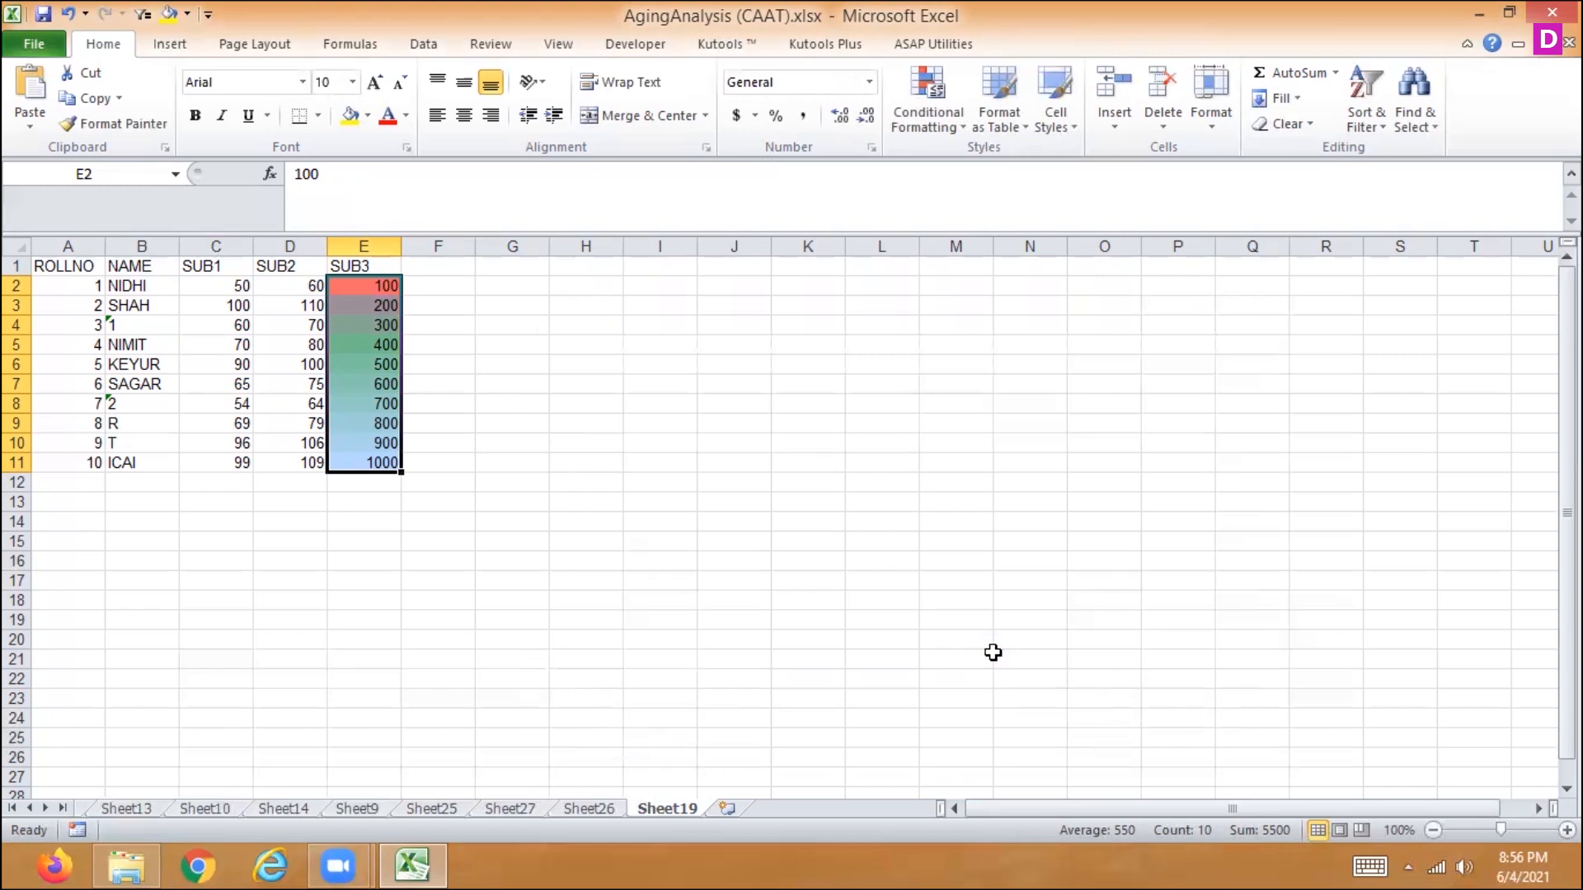
- Clear the three-color scale rule from the SUB3 marks in E2:E11
click(943, 115)
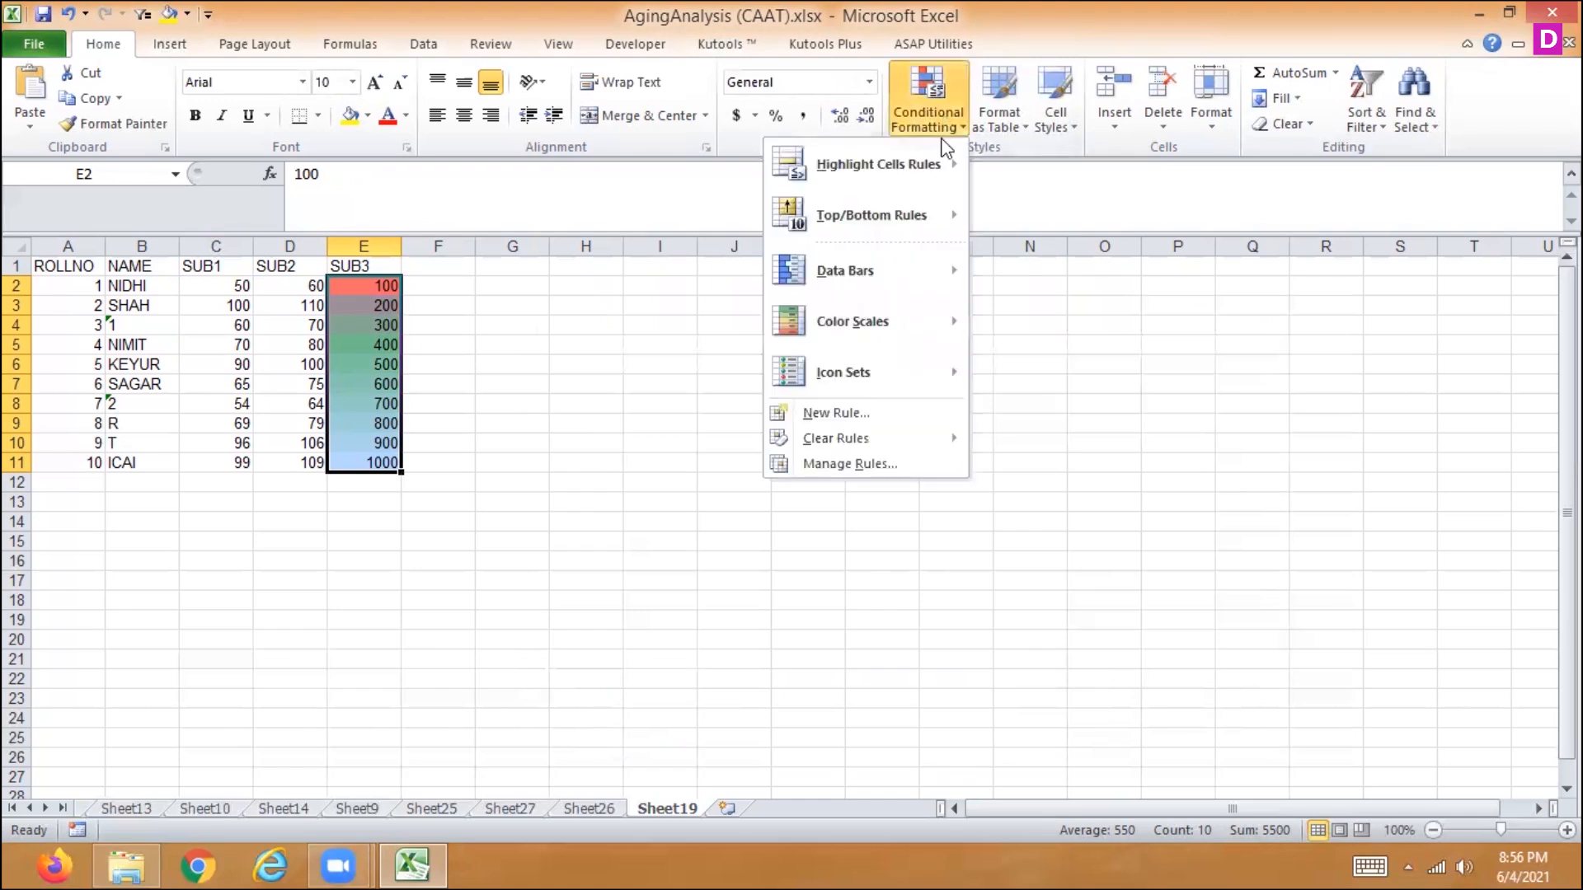
mouse_move(844, 444)
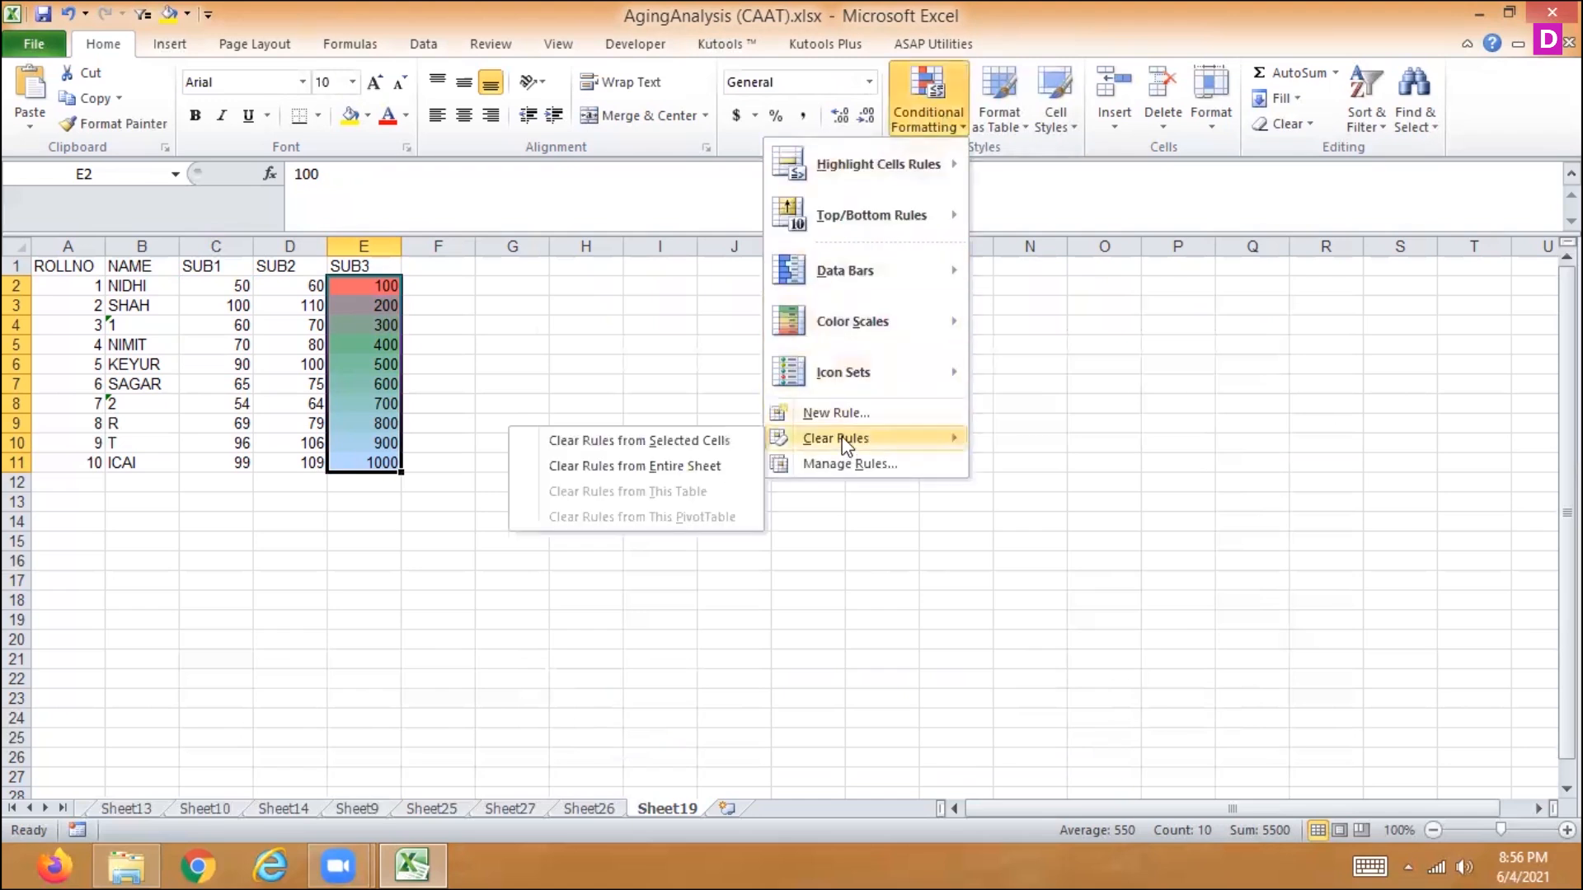
click(713, 445)
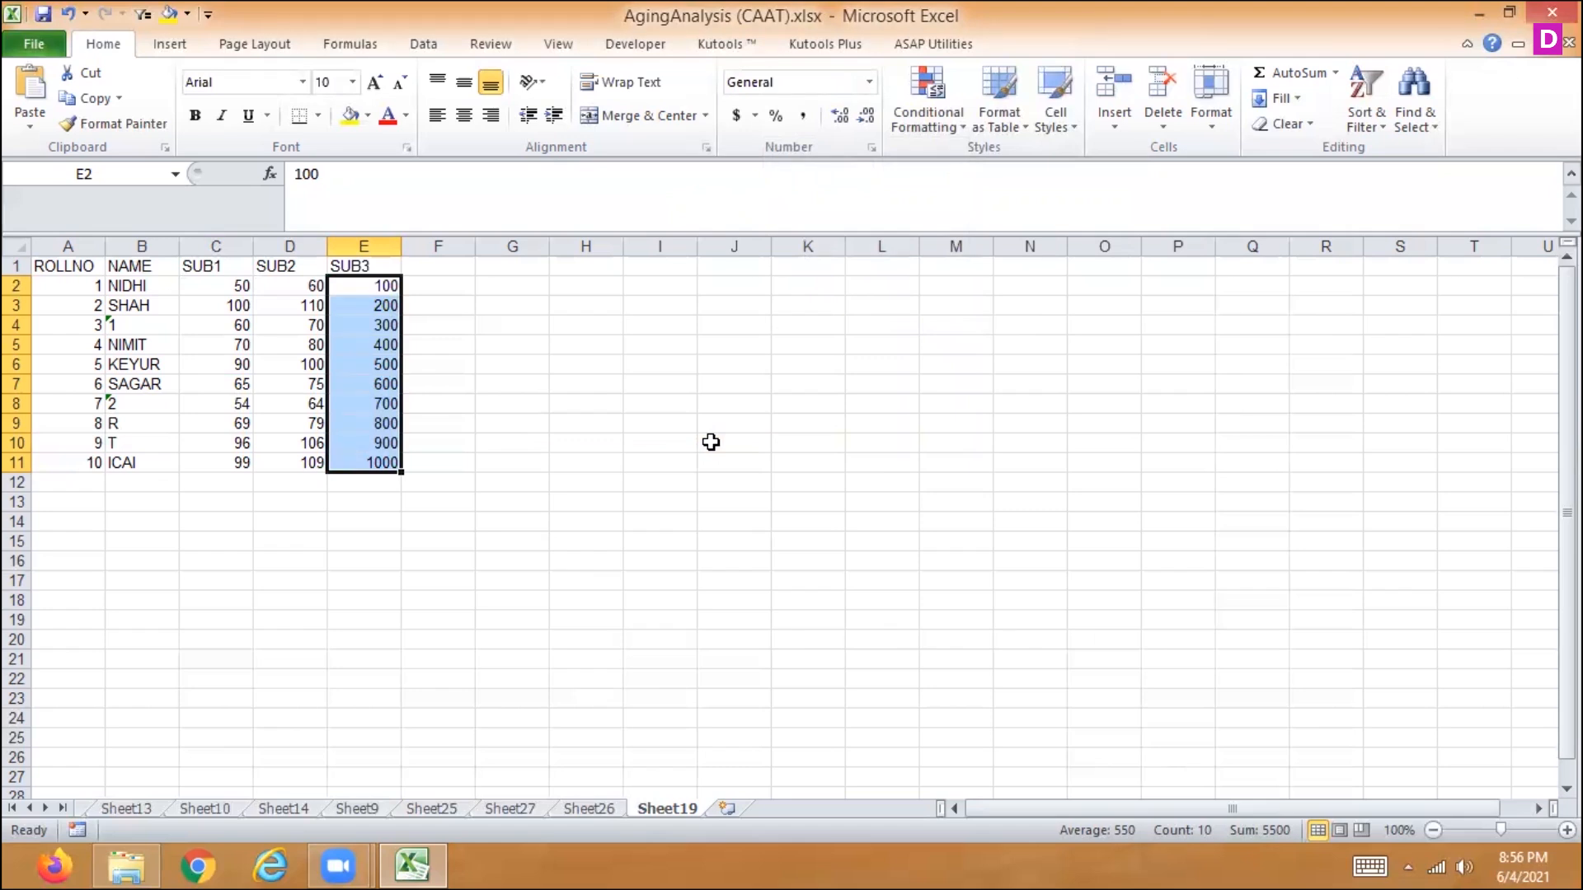
- Highlight the top 5 SUB3 marks in E2:E11 using a Top 10 Items rule with Light Red Fill with Dark Red Text
click(930, 115)
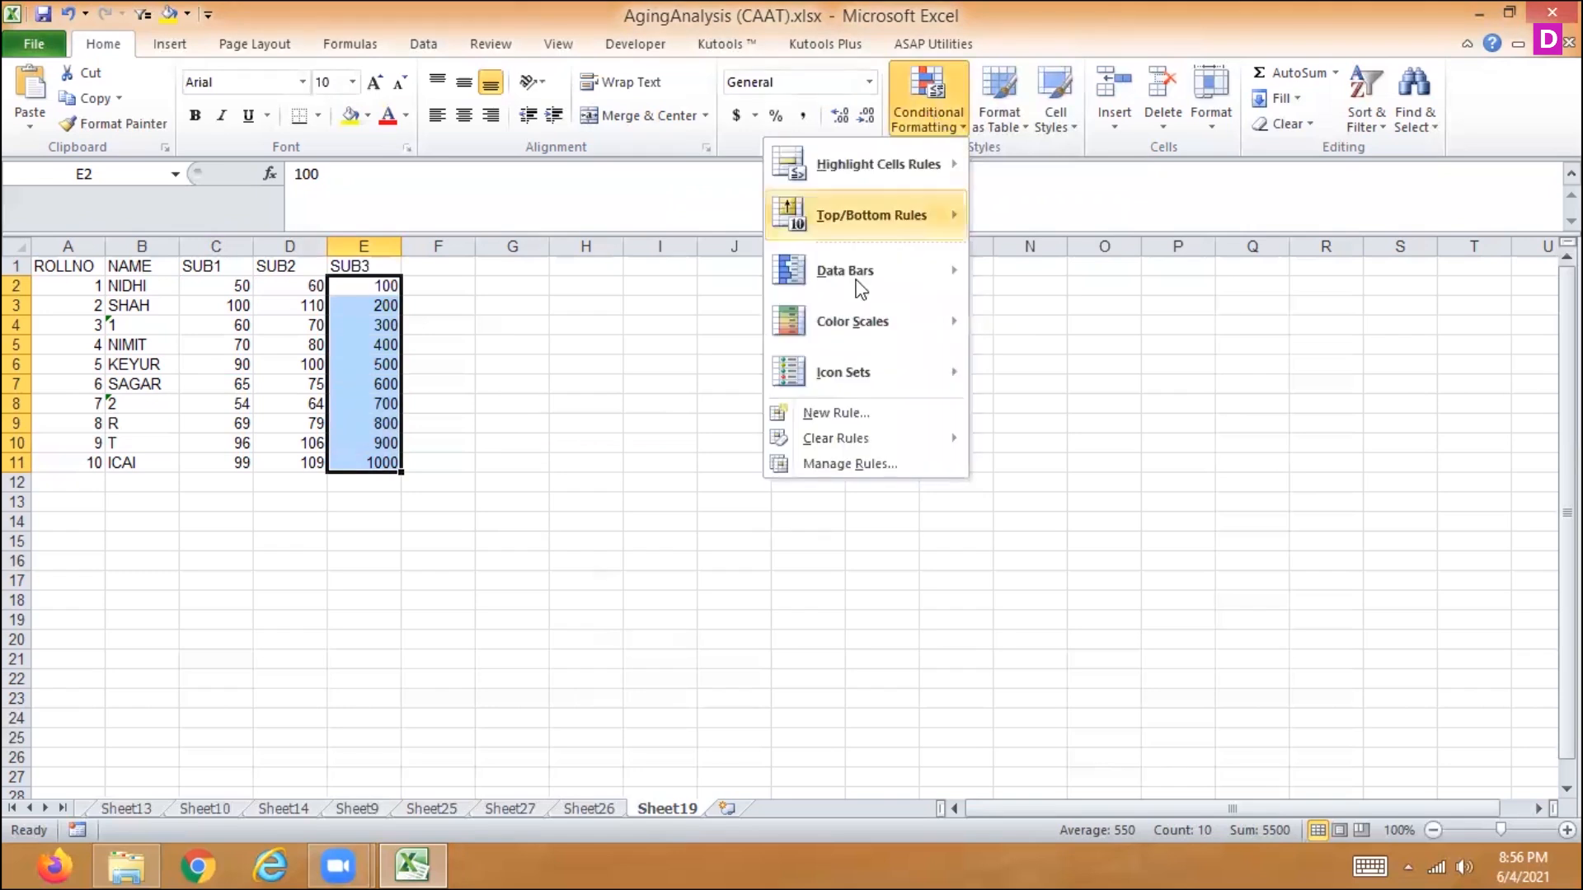
mouse_move(848, 363)
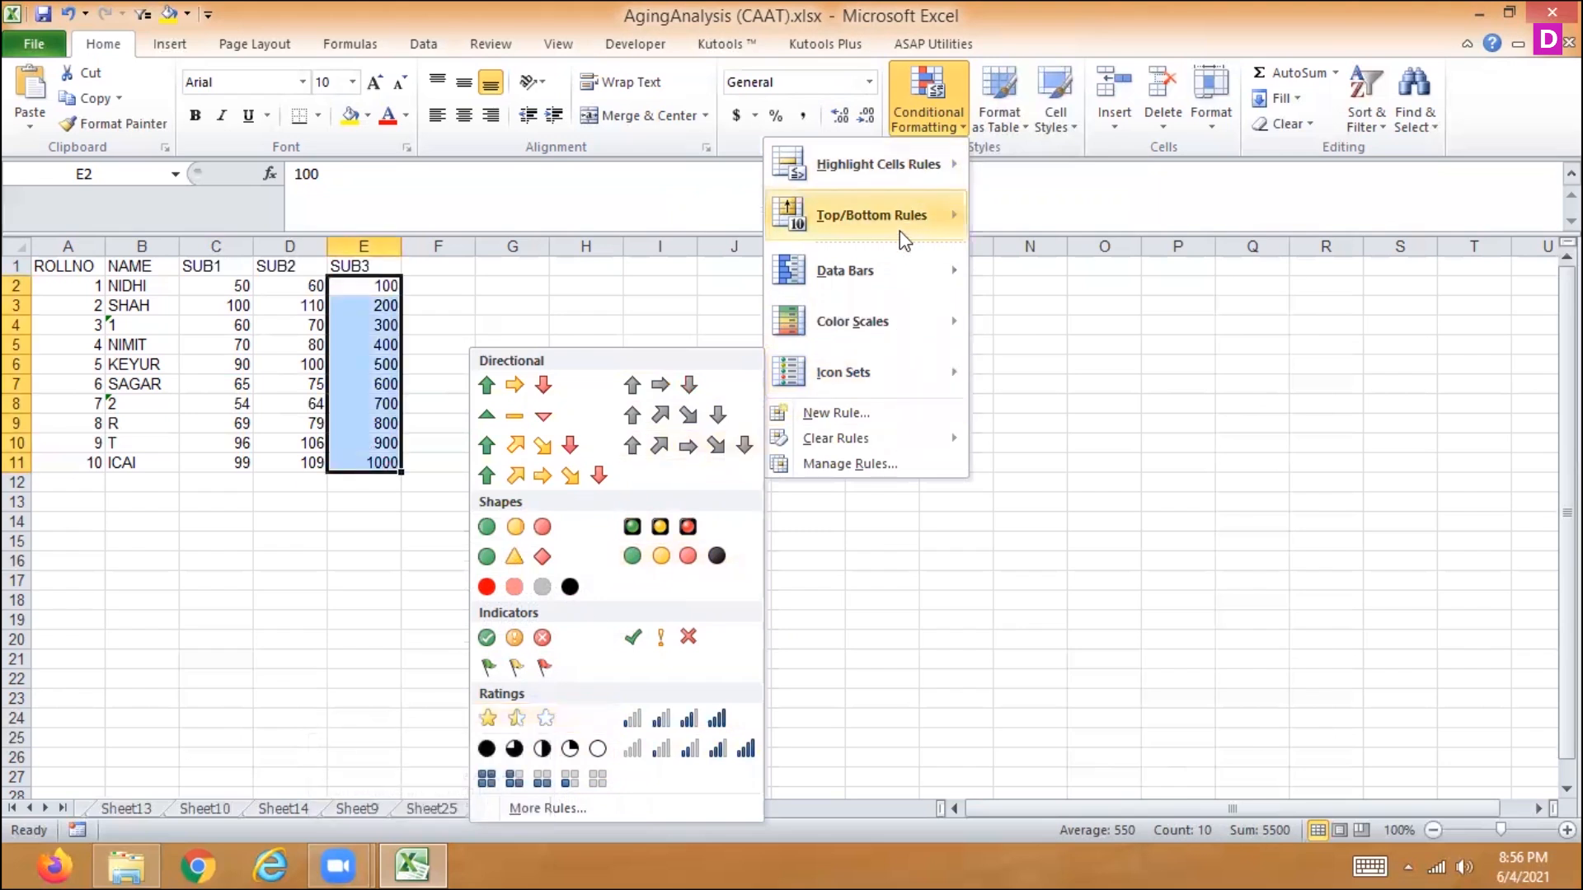
mouse_move(899, 230)
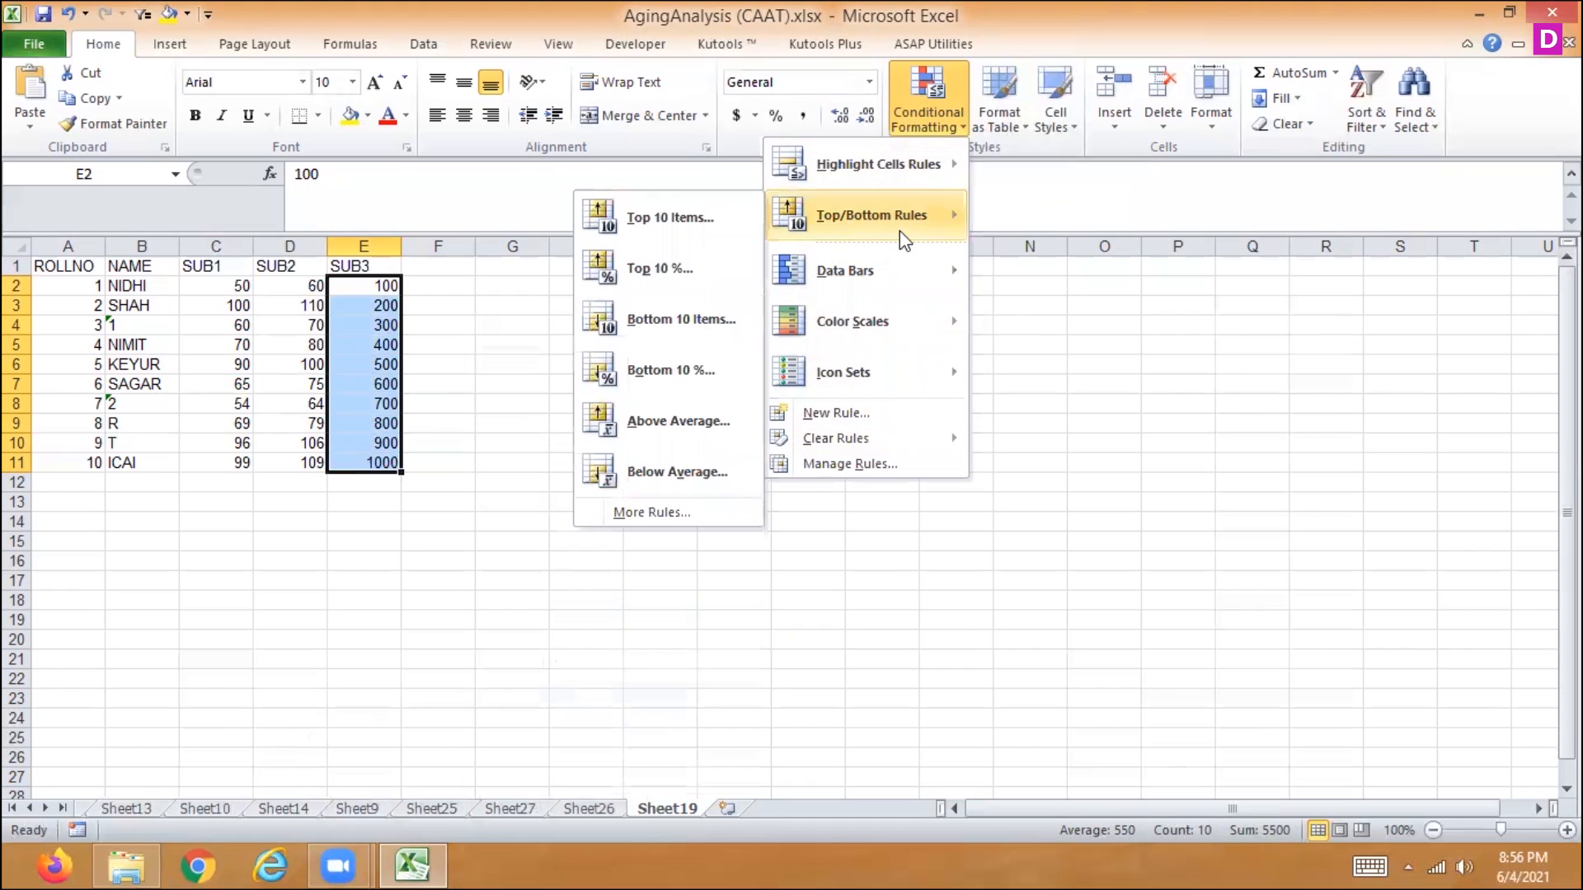
click(667, 217)
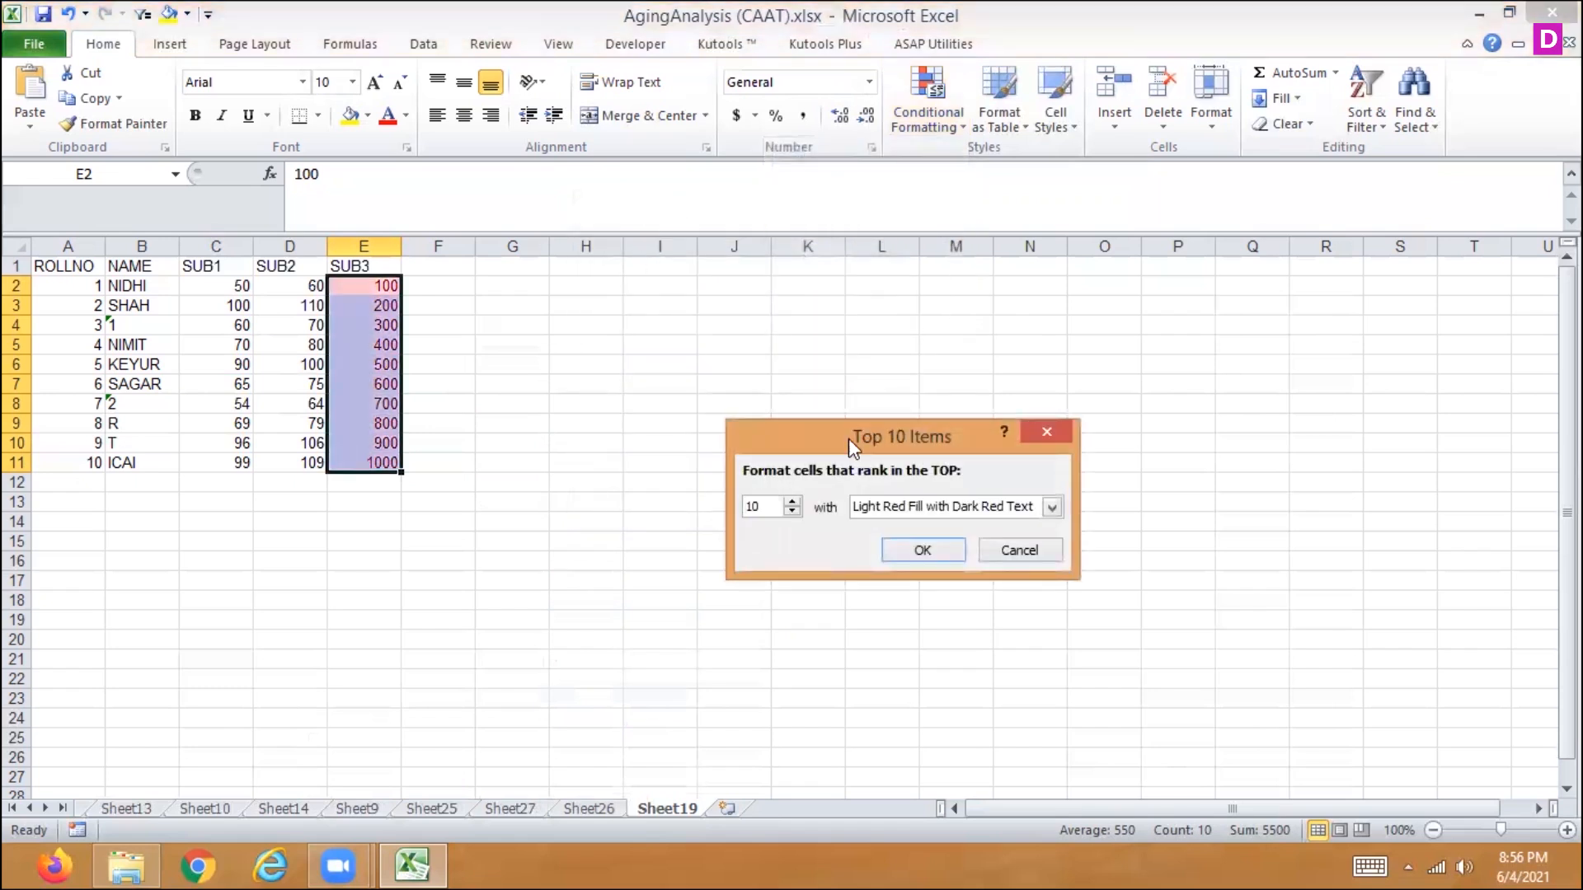
click(791, 512)
click(792, 512)
click(792, 512)
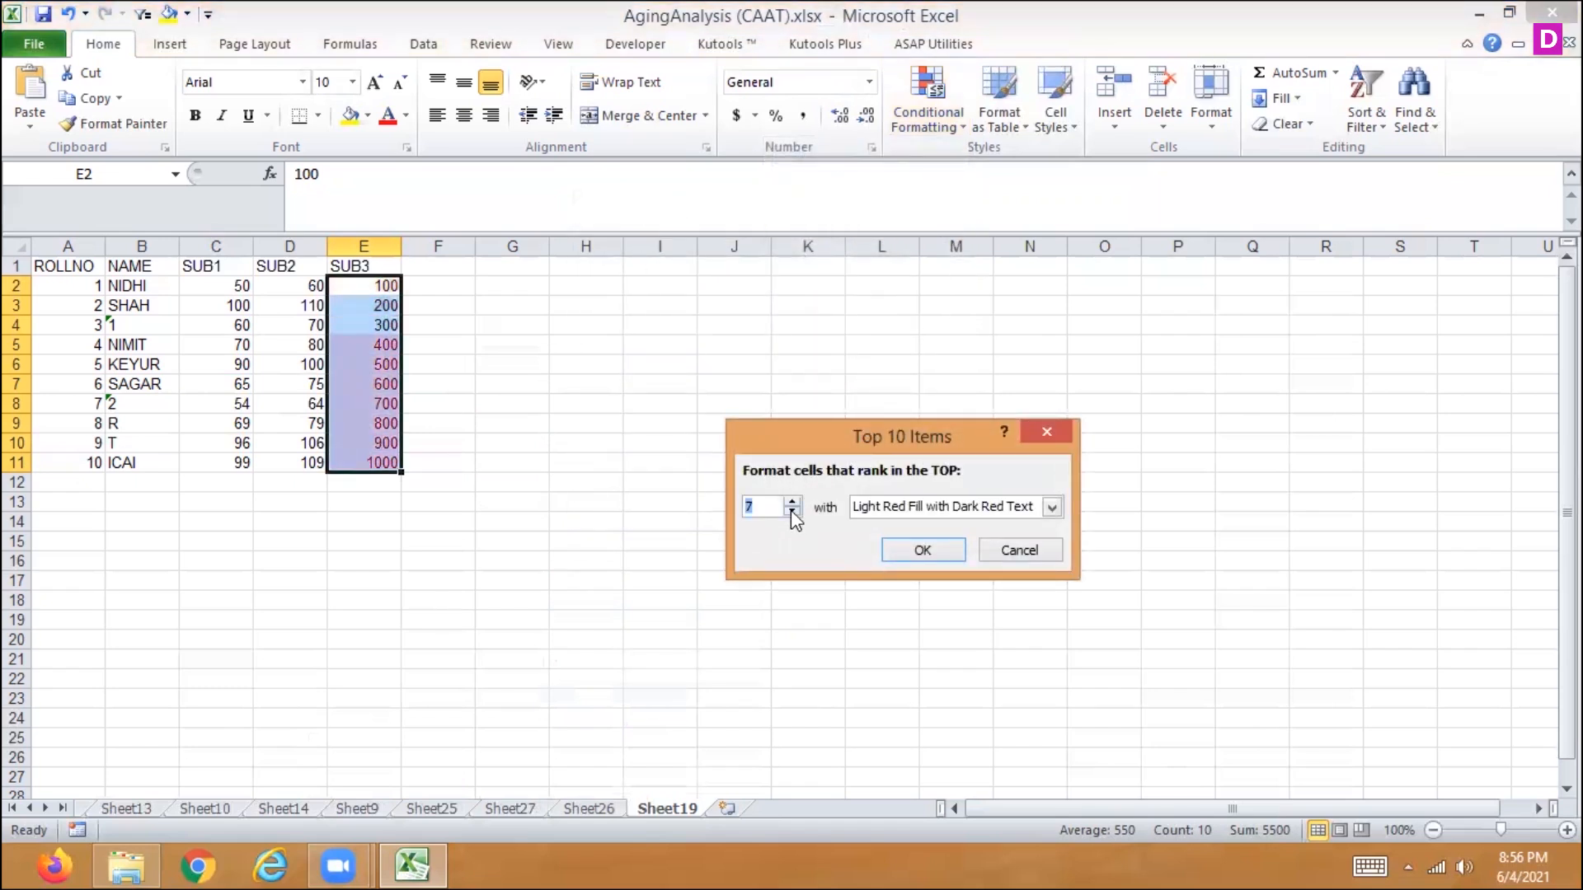
click(792, 512)
click(791, 512)
click(791, 512)
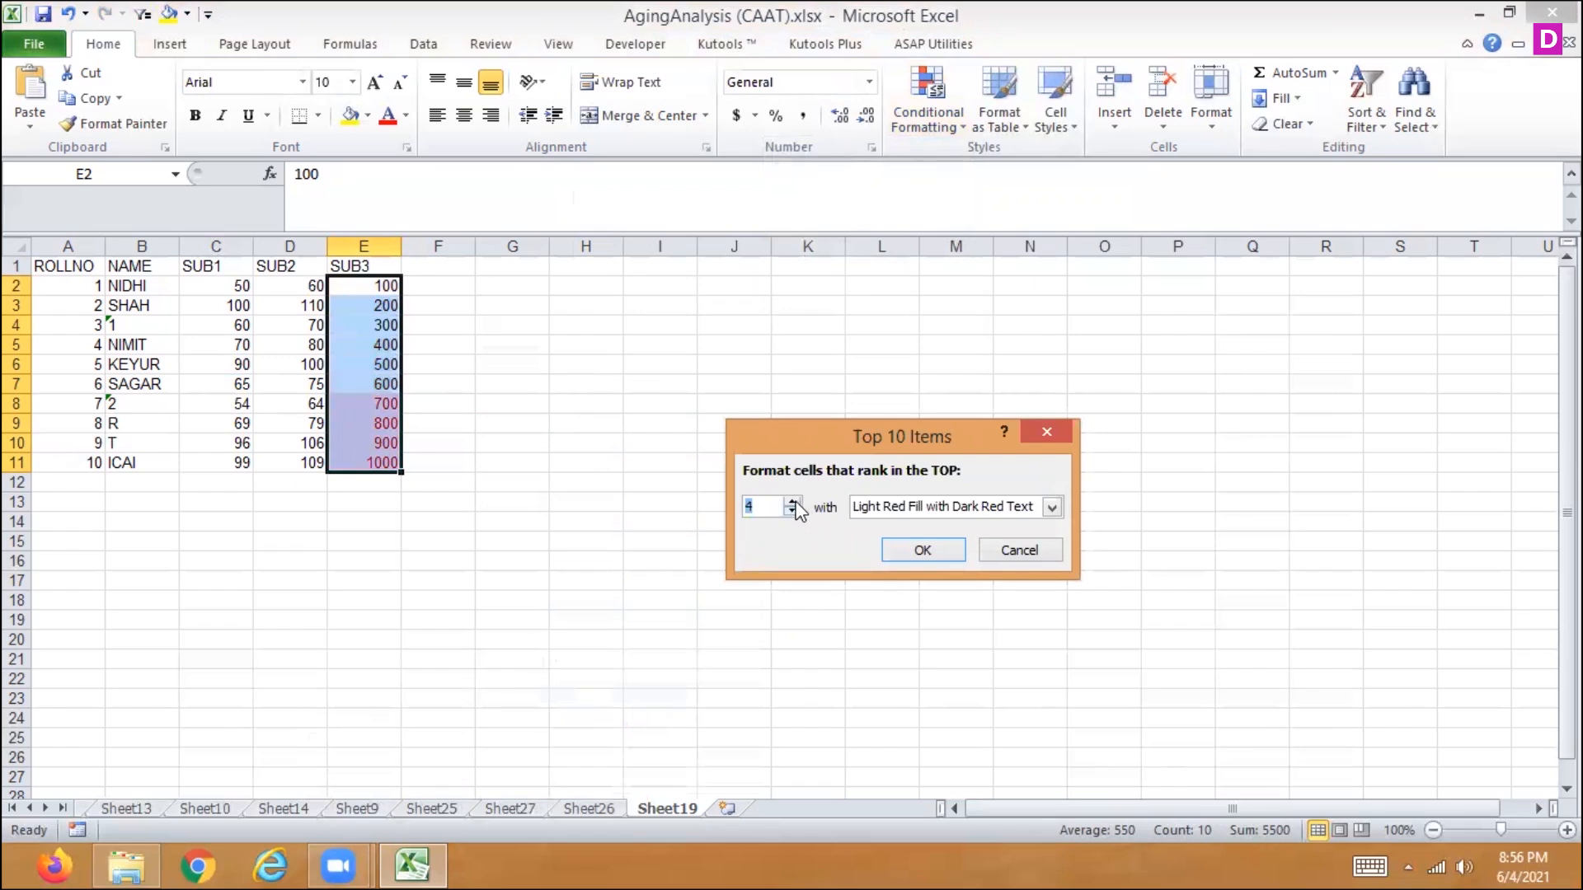
click(793, 502)
click(923, 550)
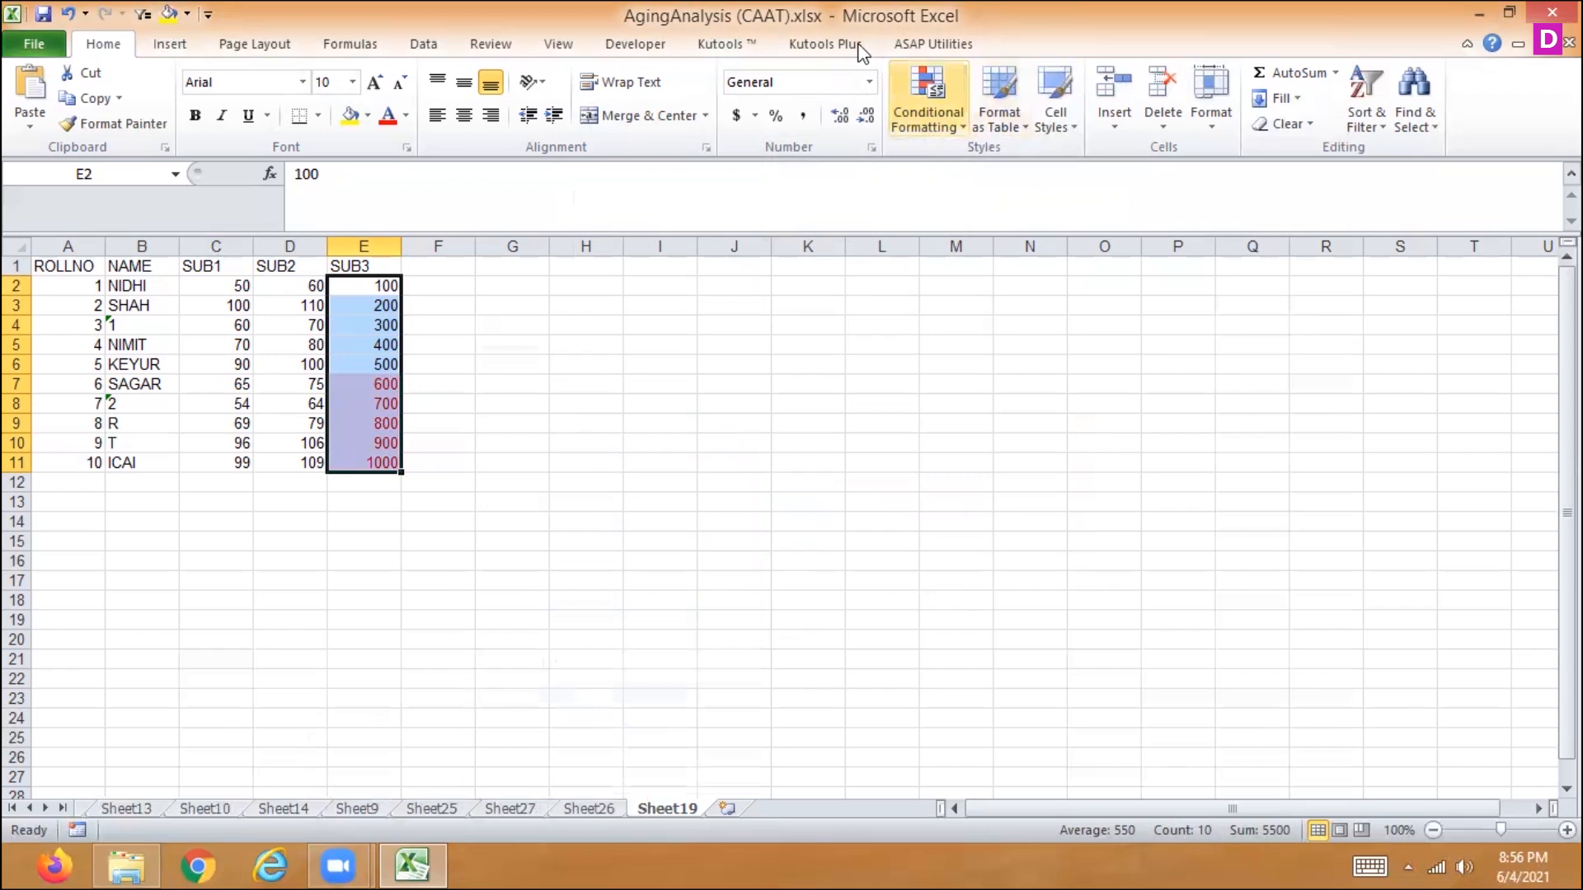
- Highlight the bottom 3 SUB3 marks in E2:E11 using a Bottom 10 Items rule with Light Red Fill with Dark Red Text
click(920, 121)
mouse_move(837, 219)
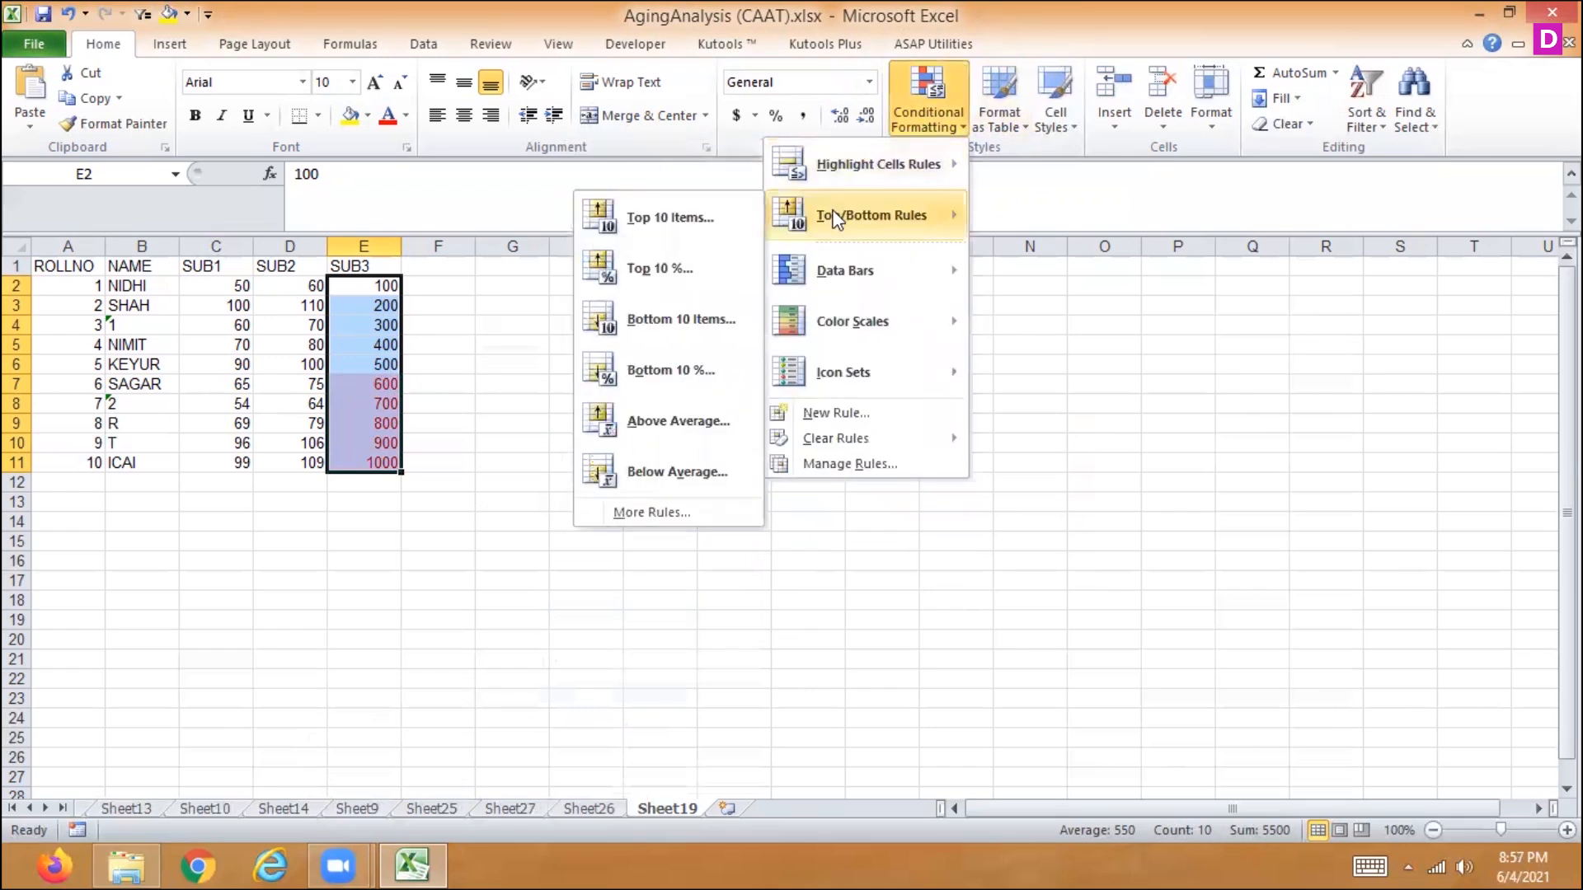
click(678, 330)
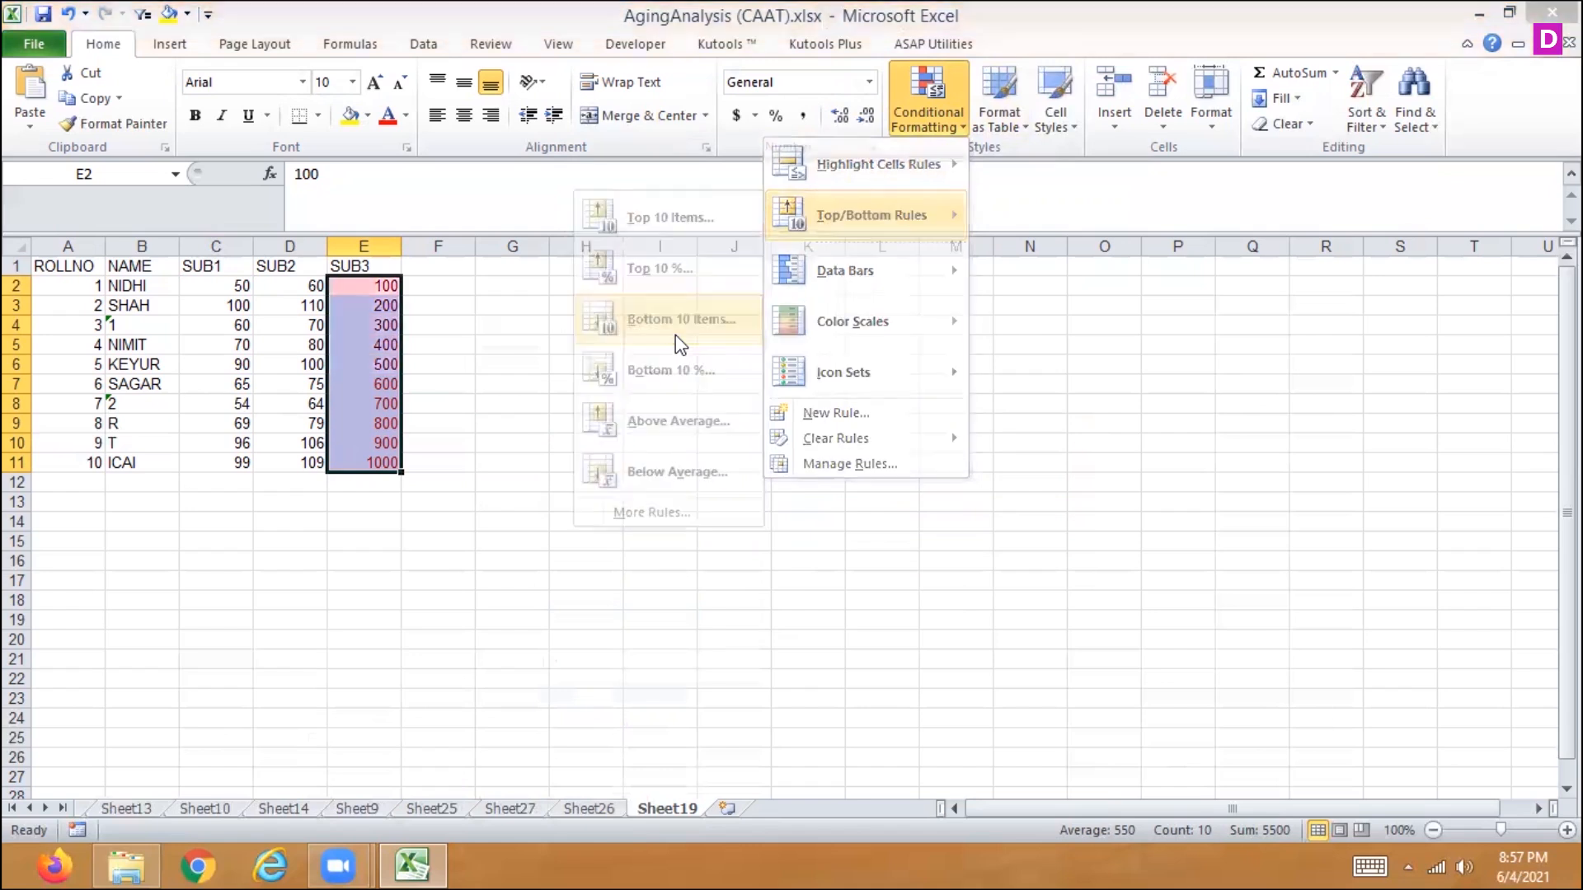
click(793, 510)
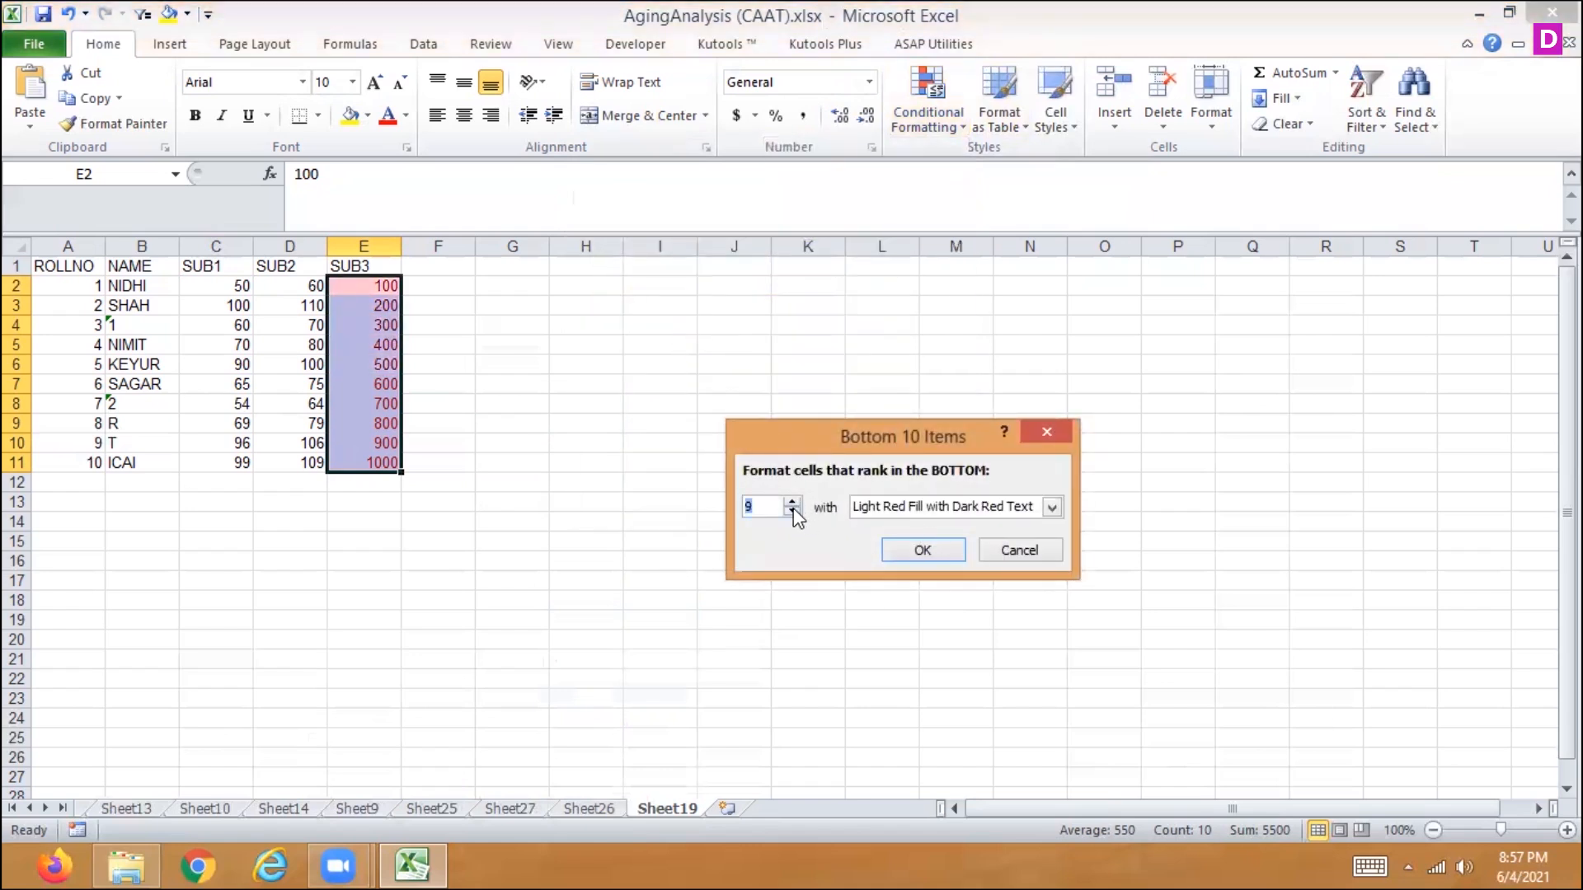
click(793, 510)
click(793, 510)
click(793, 510)
click(793, 510)
click(793, 510)
click(793, 510)
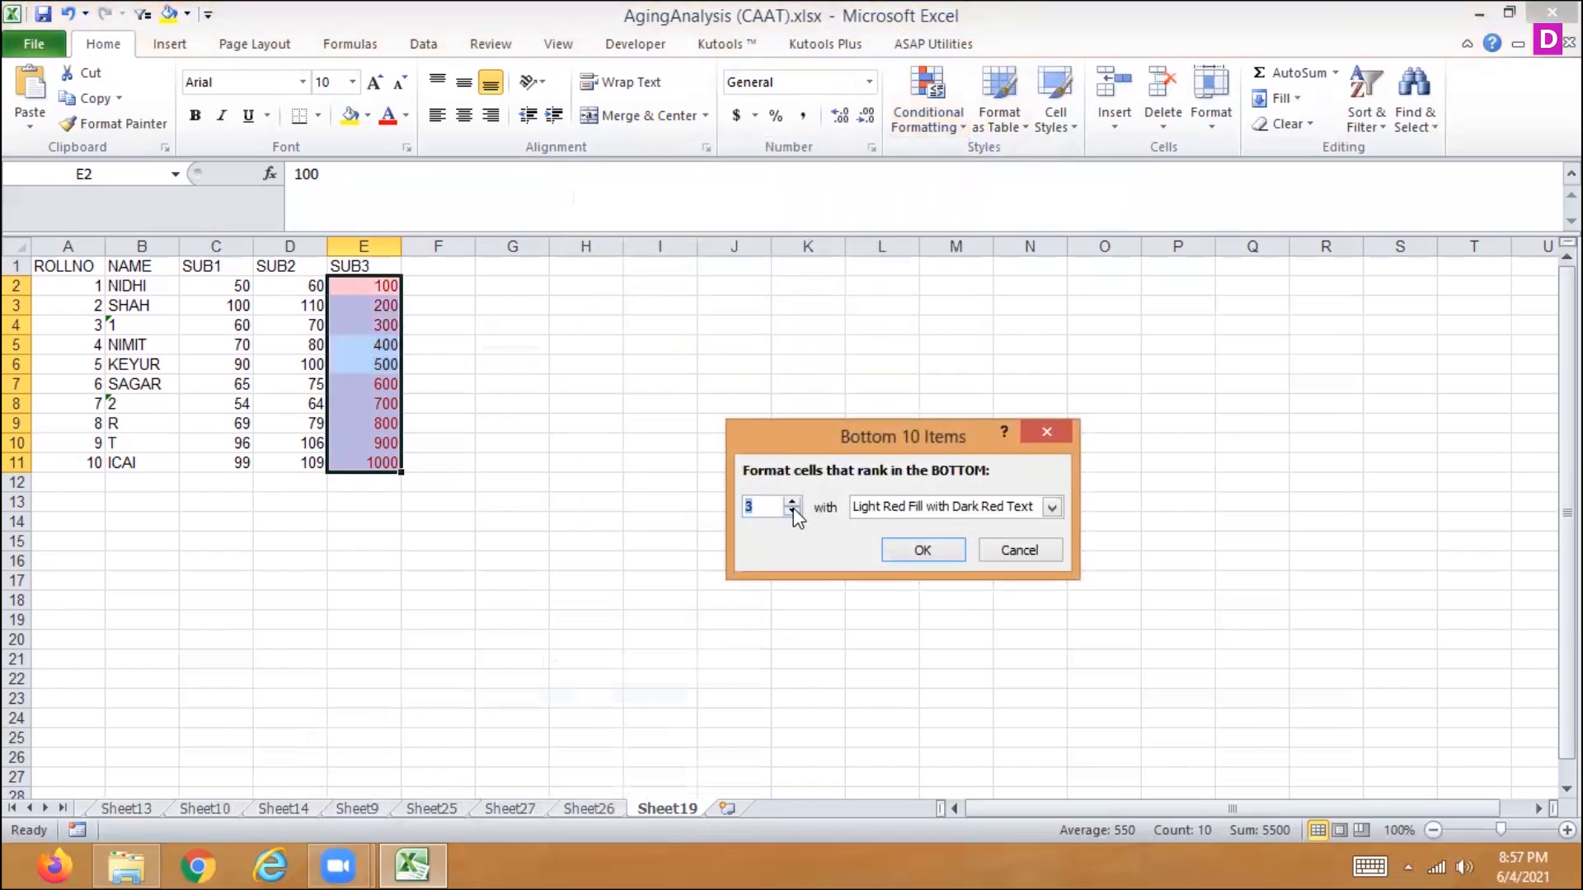
click(910, 552)
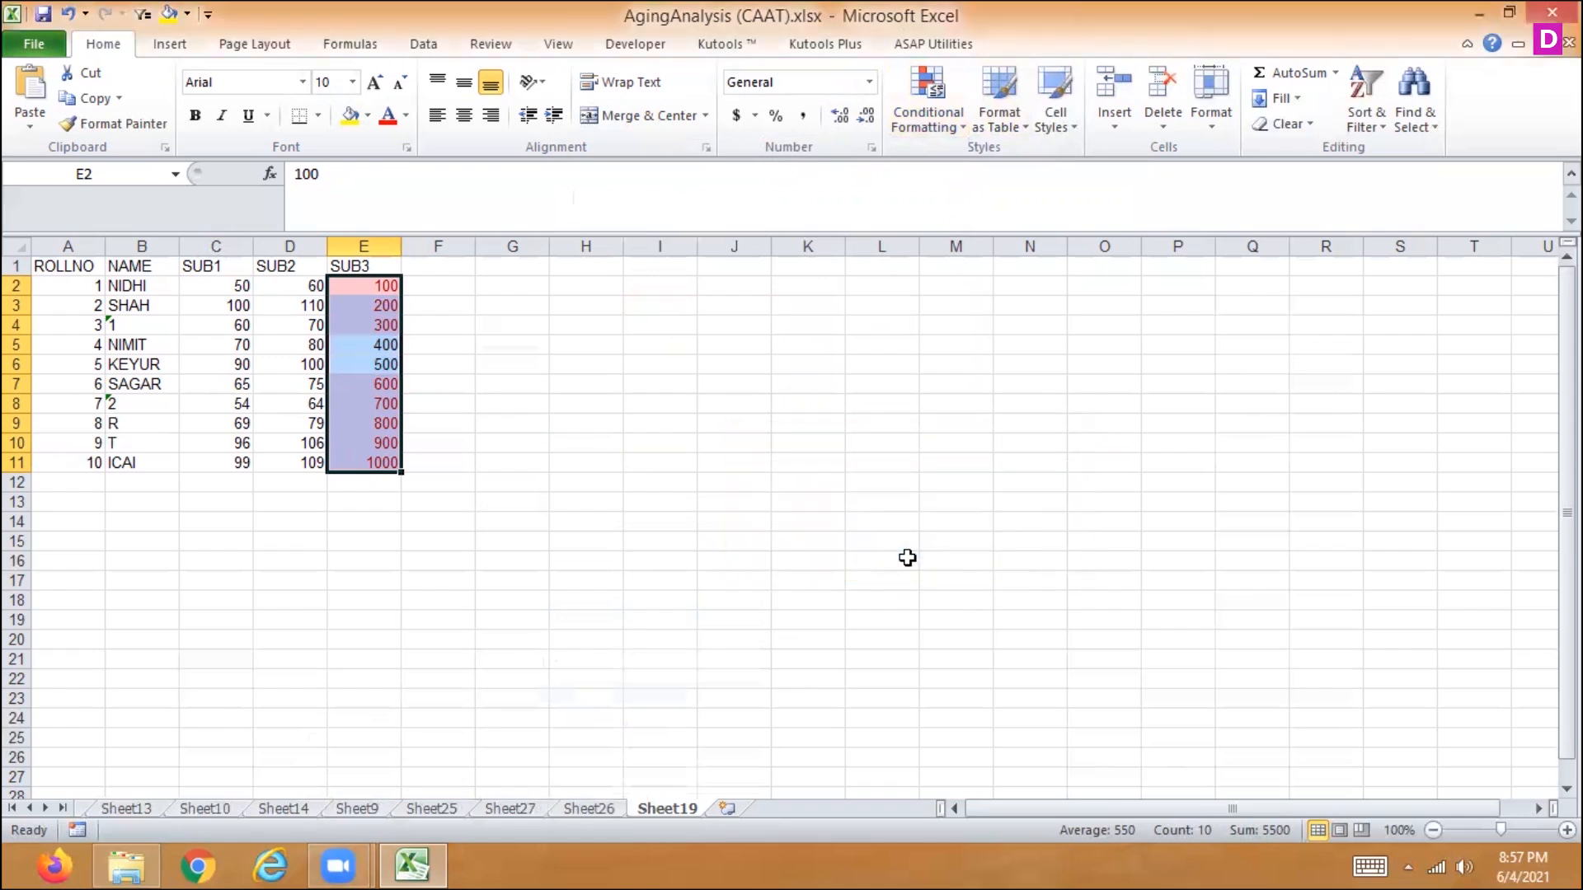
- Clear the top and bottom ranking rules from the selected SUB3 marks in E2:E11
click(944, 123)
mouse_move(865, 446)
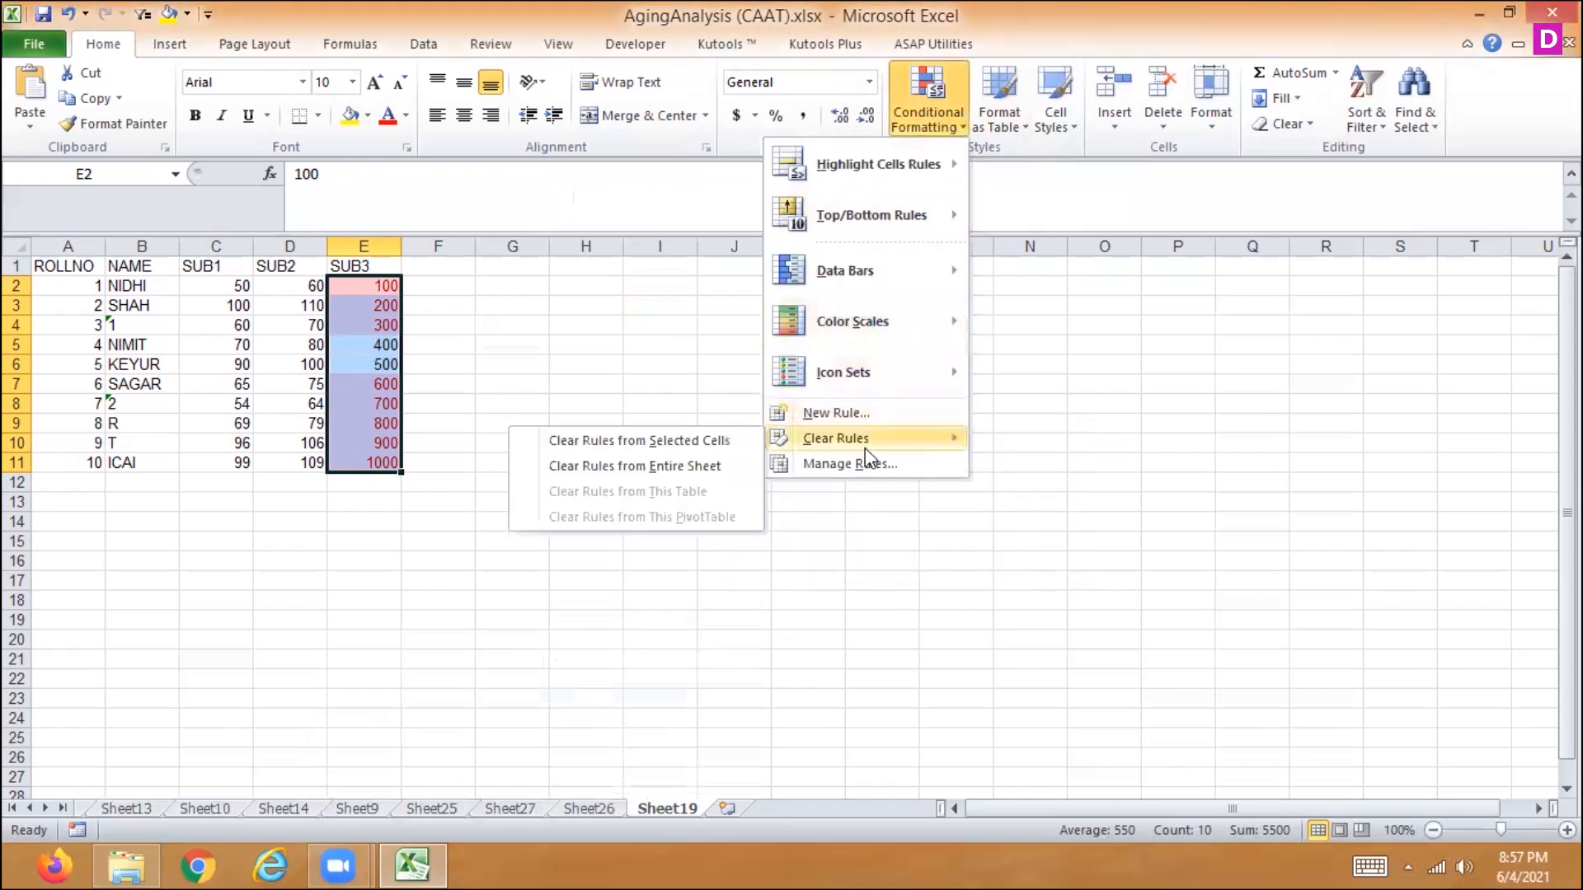
click(699, 440)
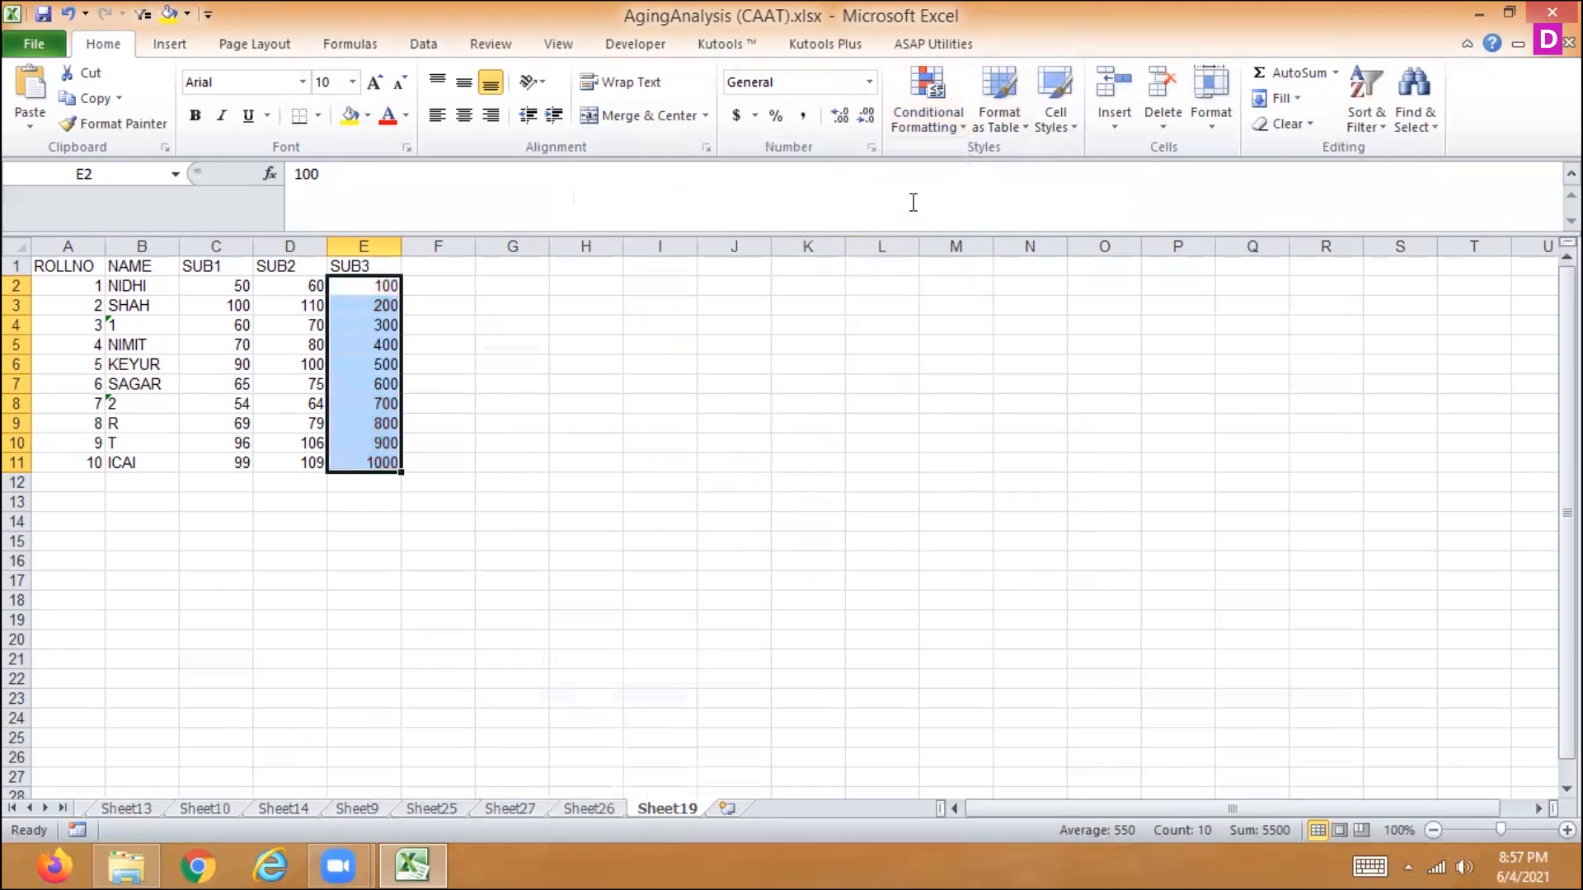
- Highlight the bottom 4 SUB3 marks in E2:E11 using a Bottom 10 Items rule with Light Red Fill with Dark Red Text
click(952, 107)
mouse_move(866, 213)
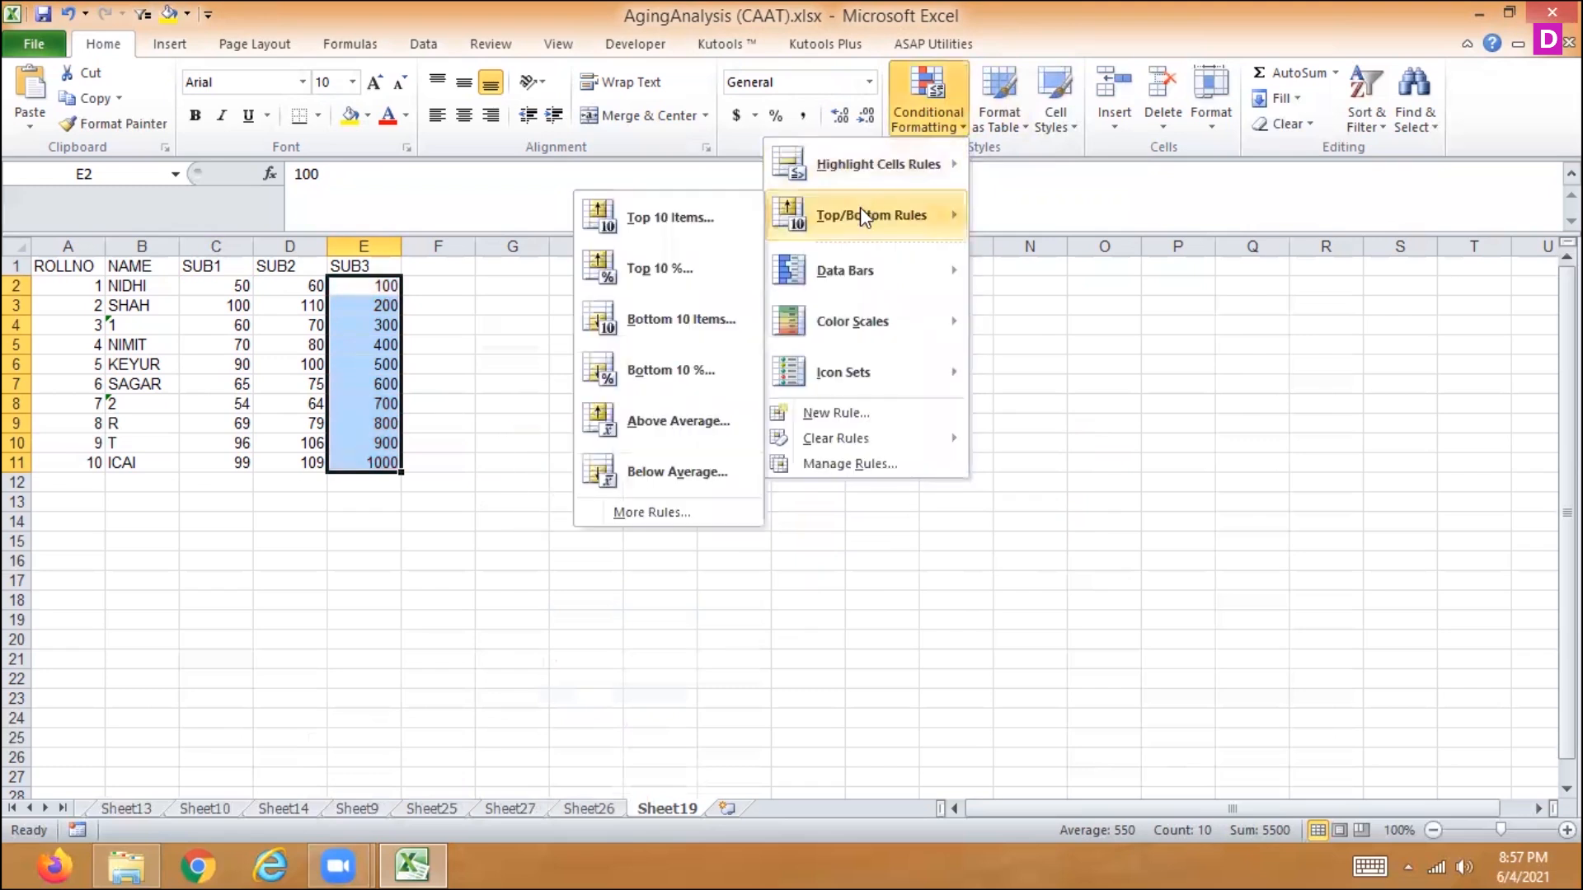
click(633, 318)
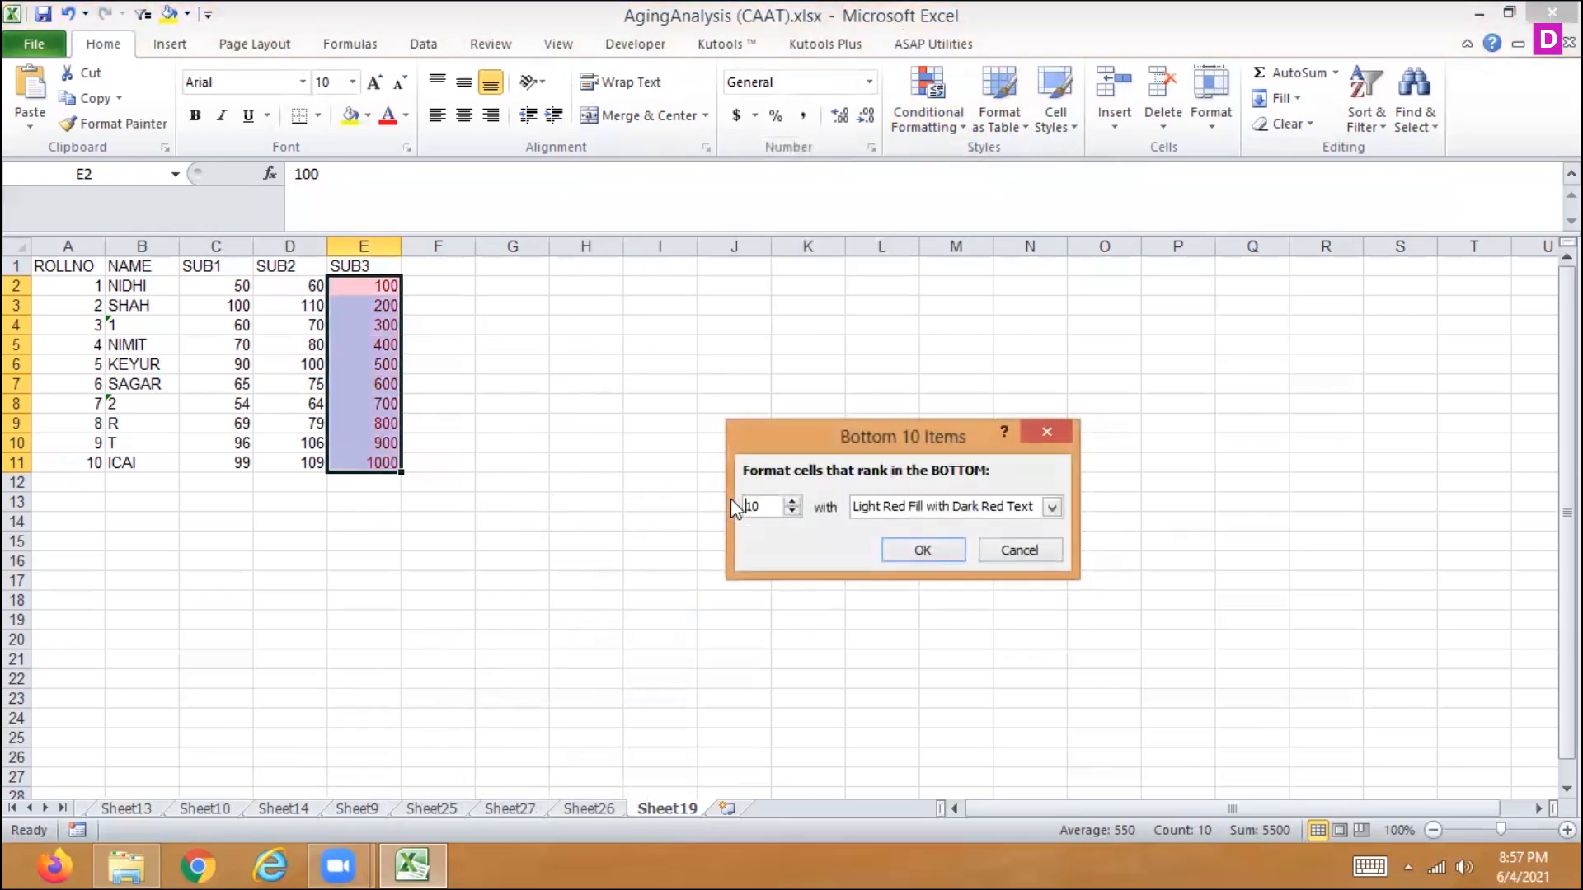
click(792, 511)
click(792, 512)
click(792, 512)
click(792, 512)
click(792, 512)
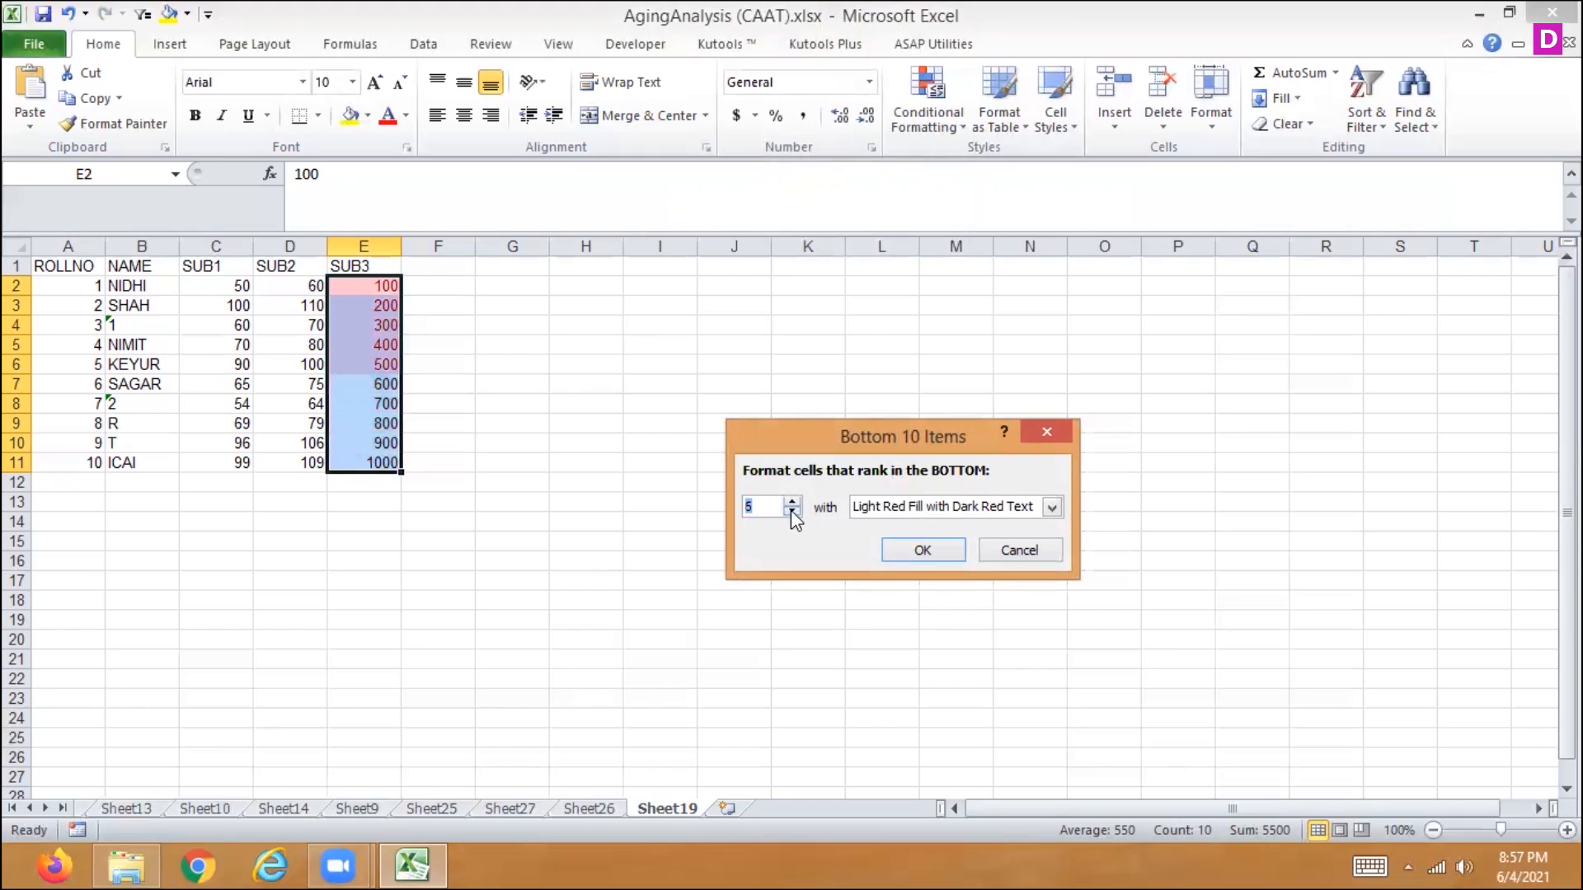
click(792, 512)
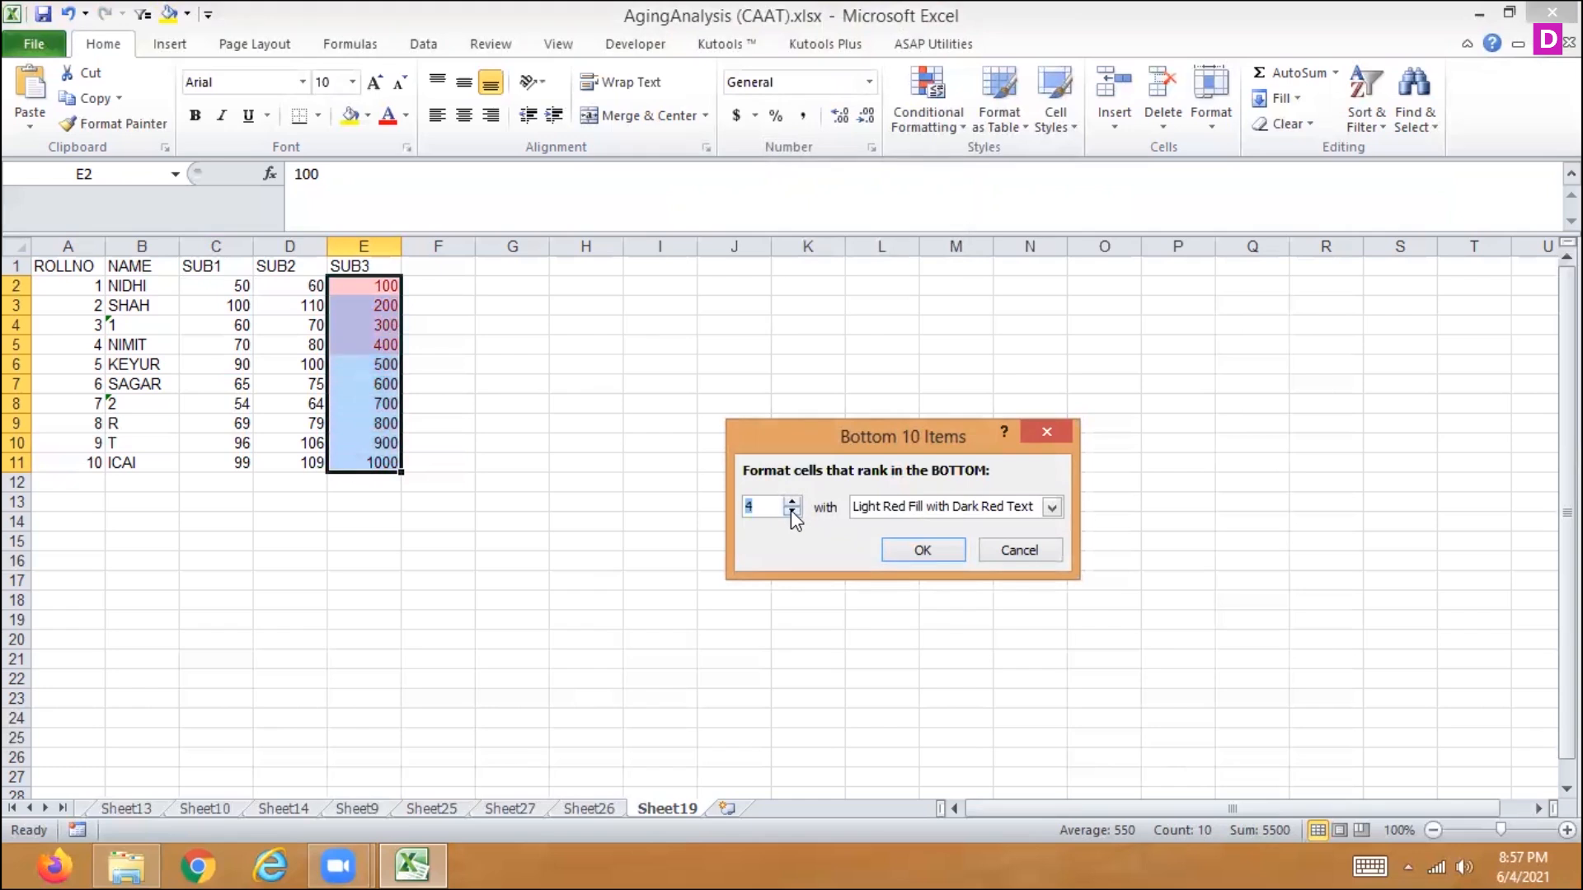
click(922, 551)
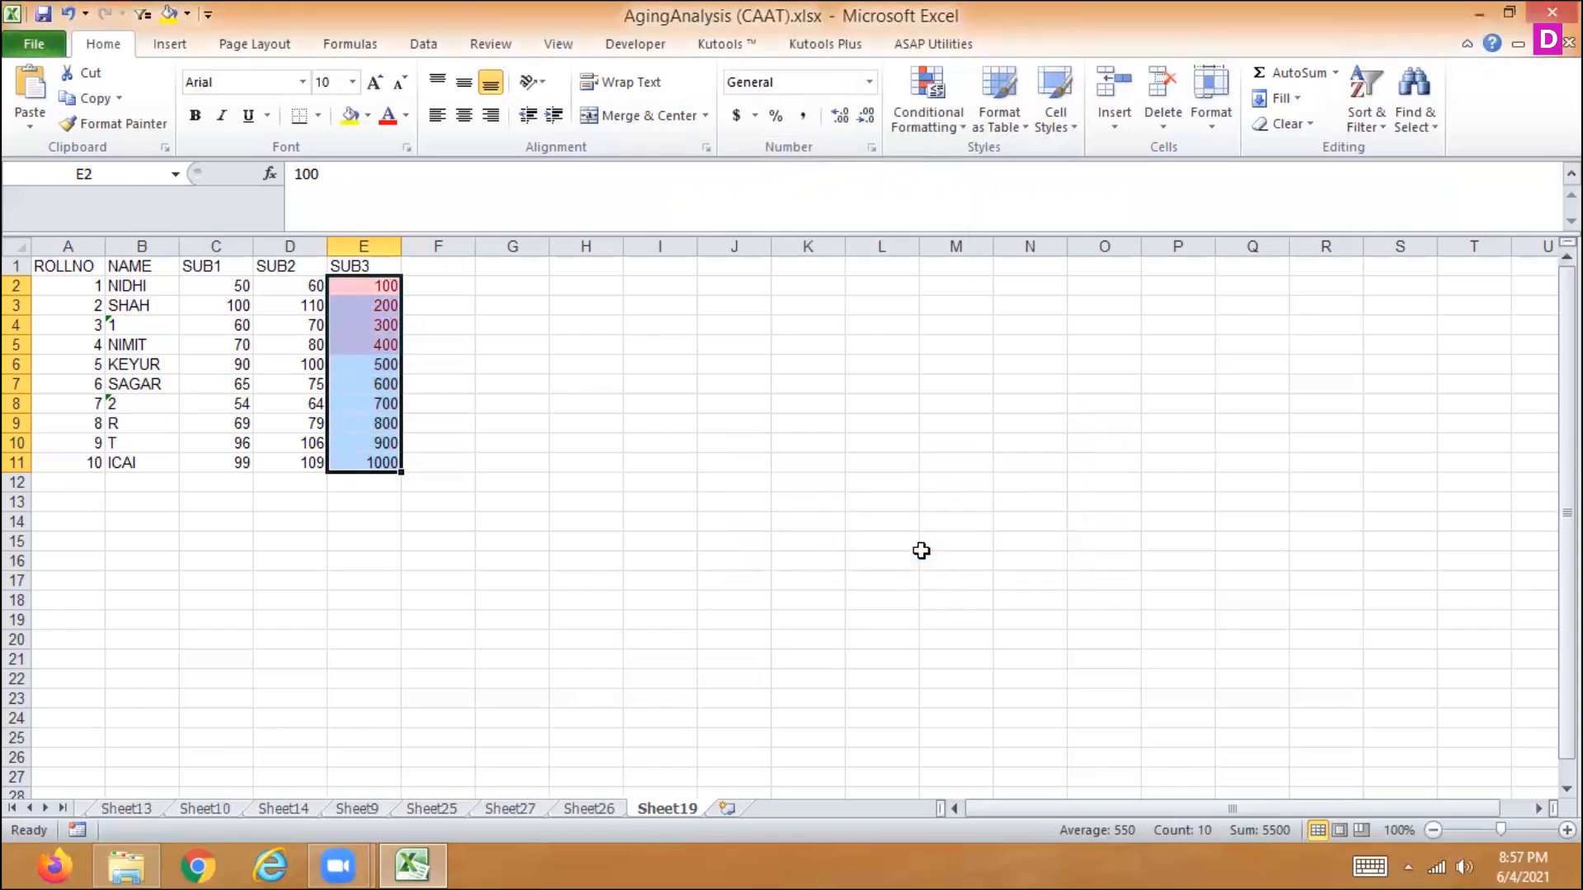
- Edit the Bottom 4 rule on E2:E11 to use a green font color and apply the change
click(911, 122)
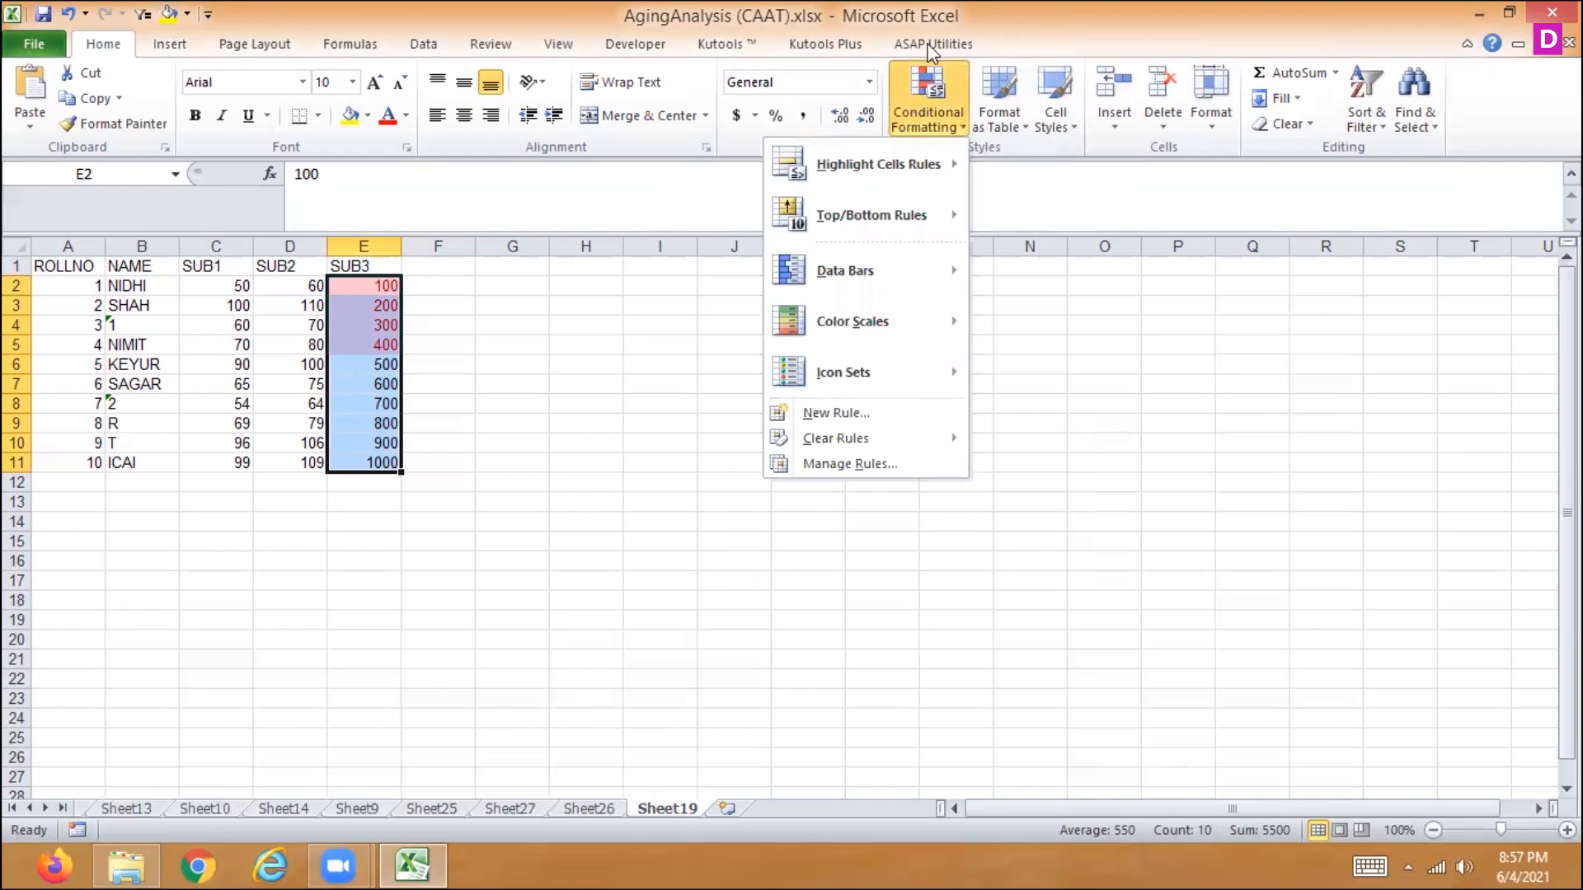
click(814, 465)
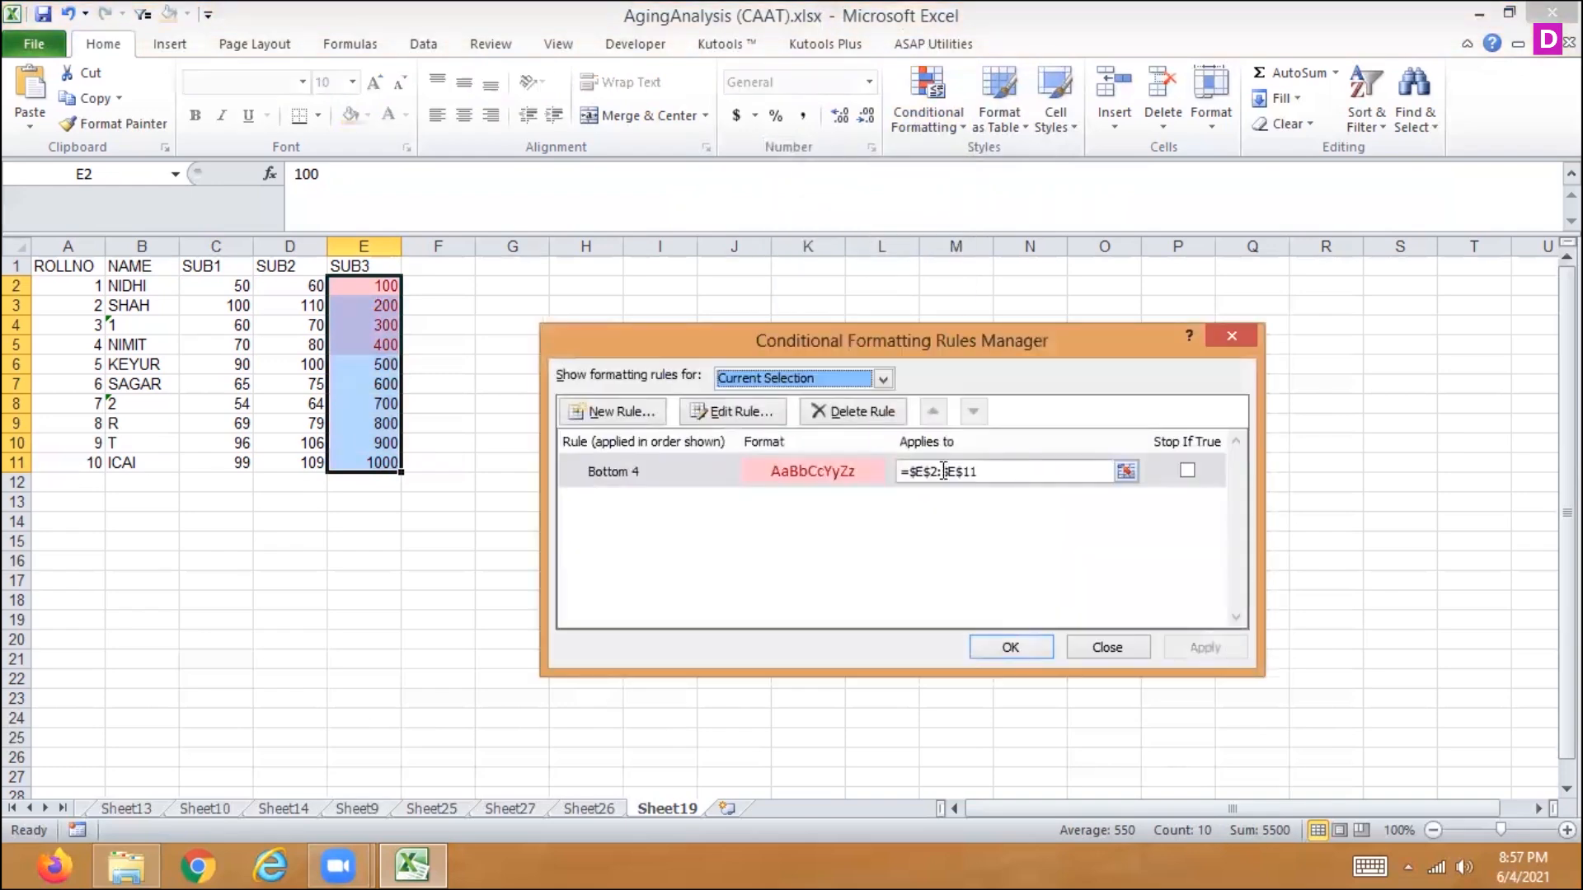
double_click(805, 483)
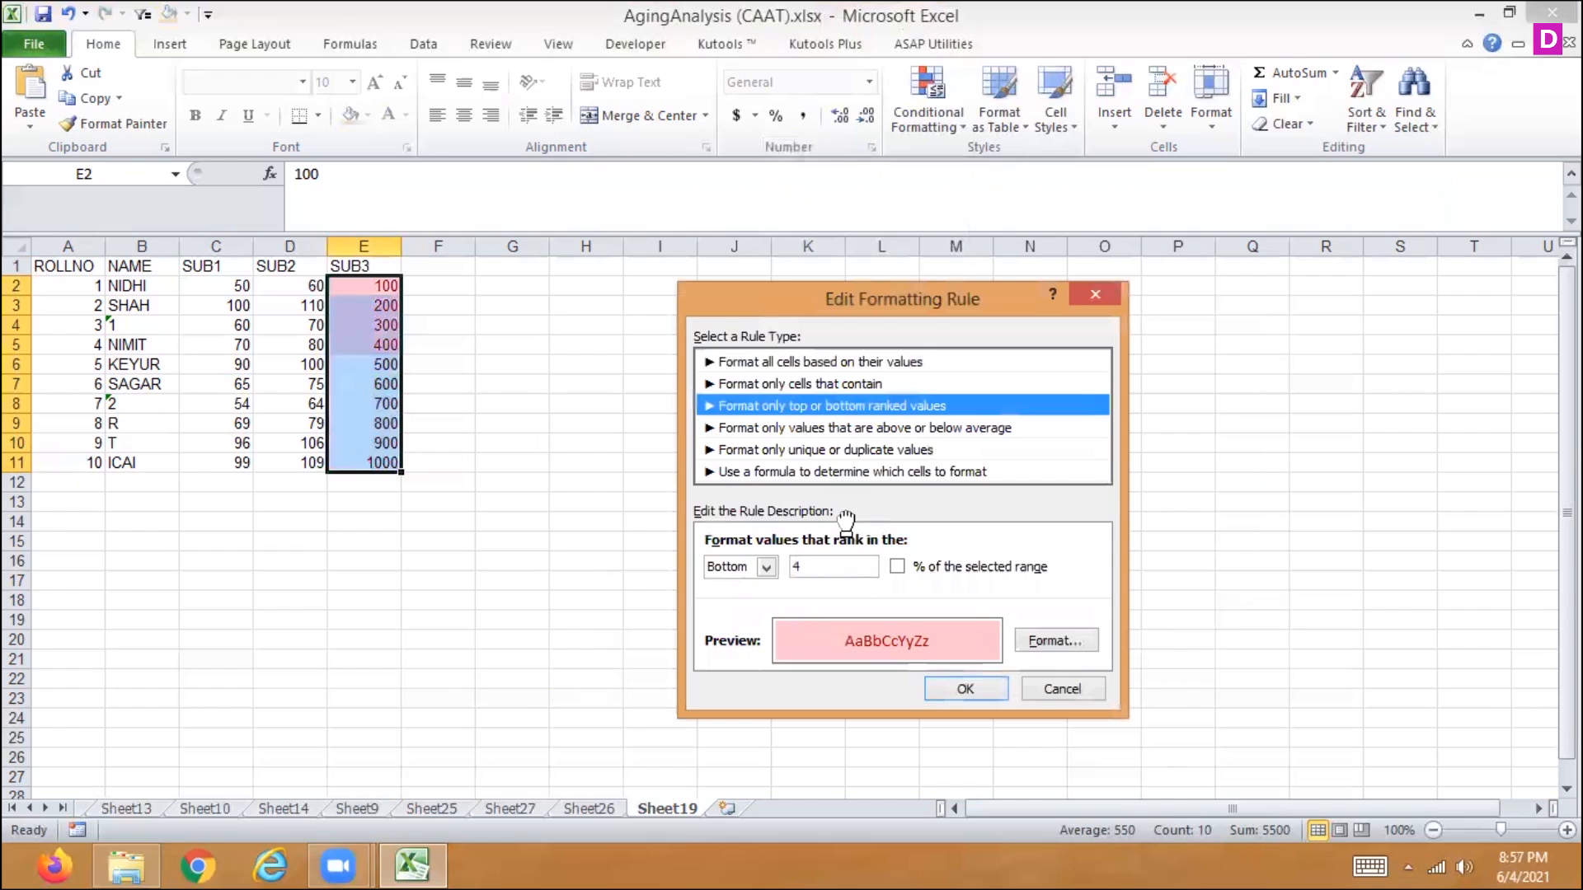
click(1053, 642)
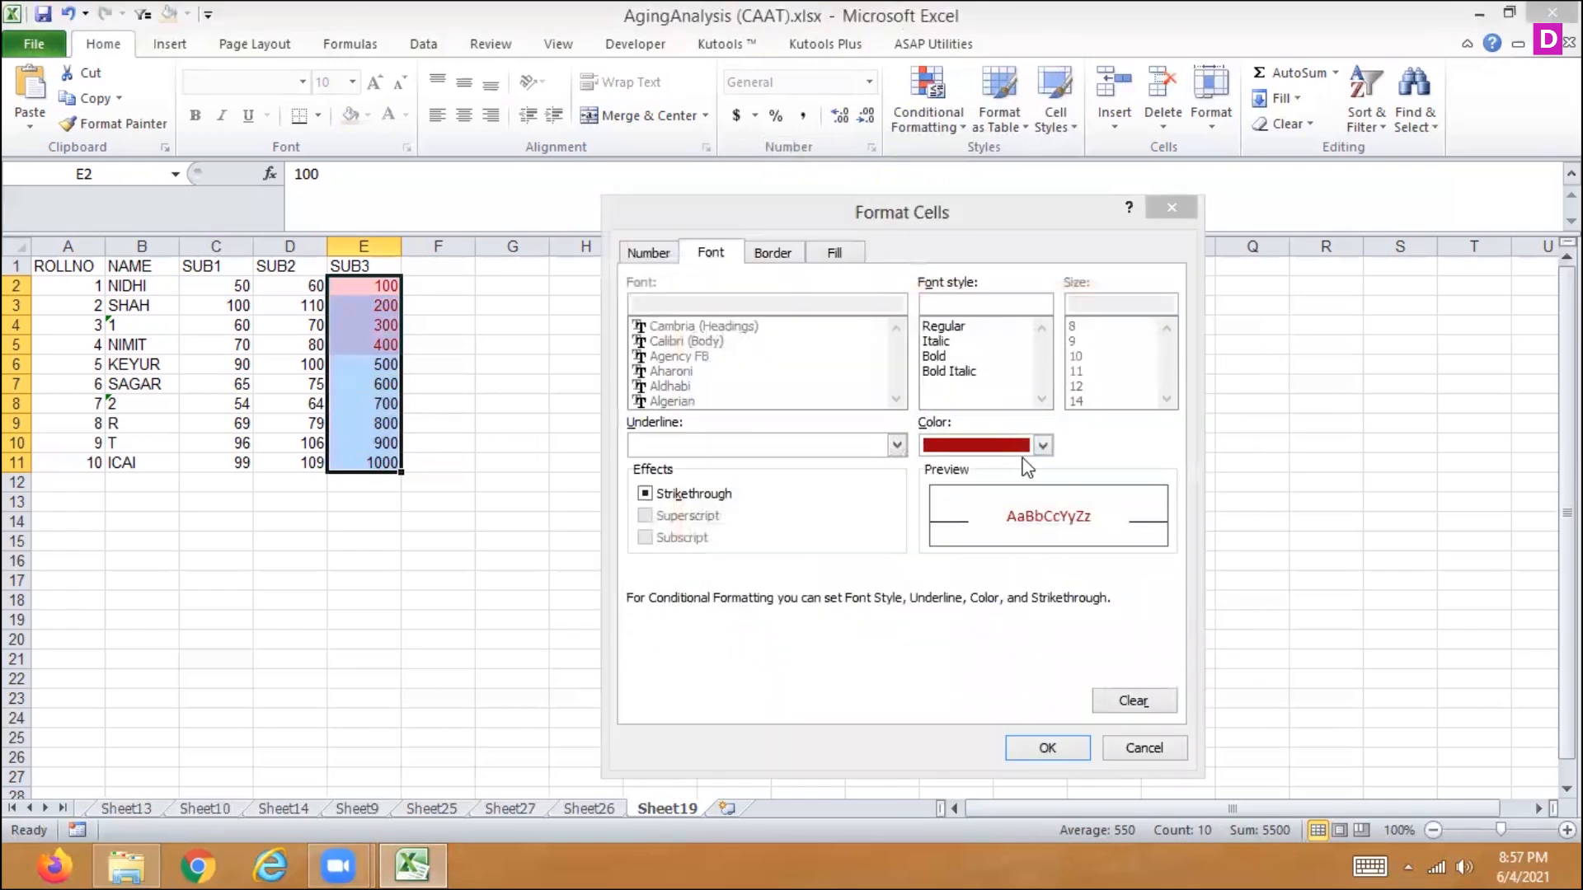
click(1043, 446)
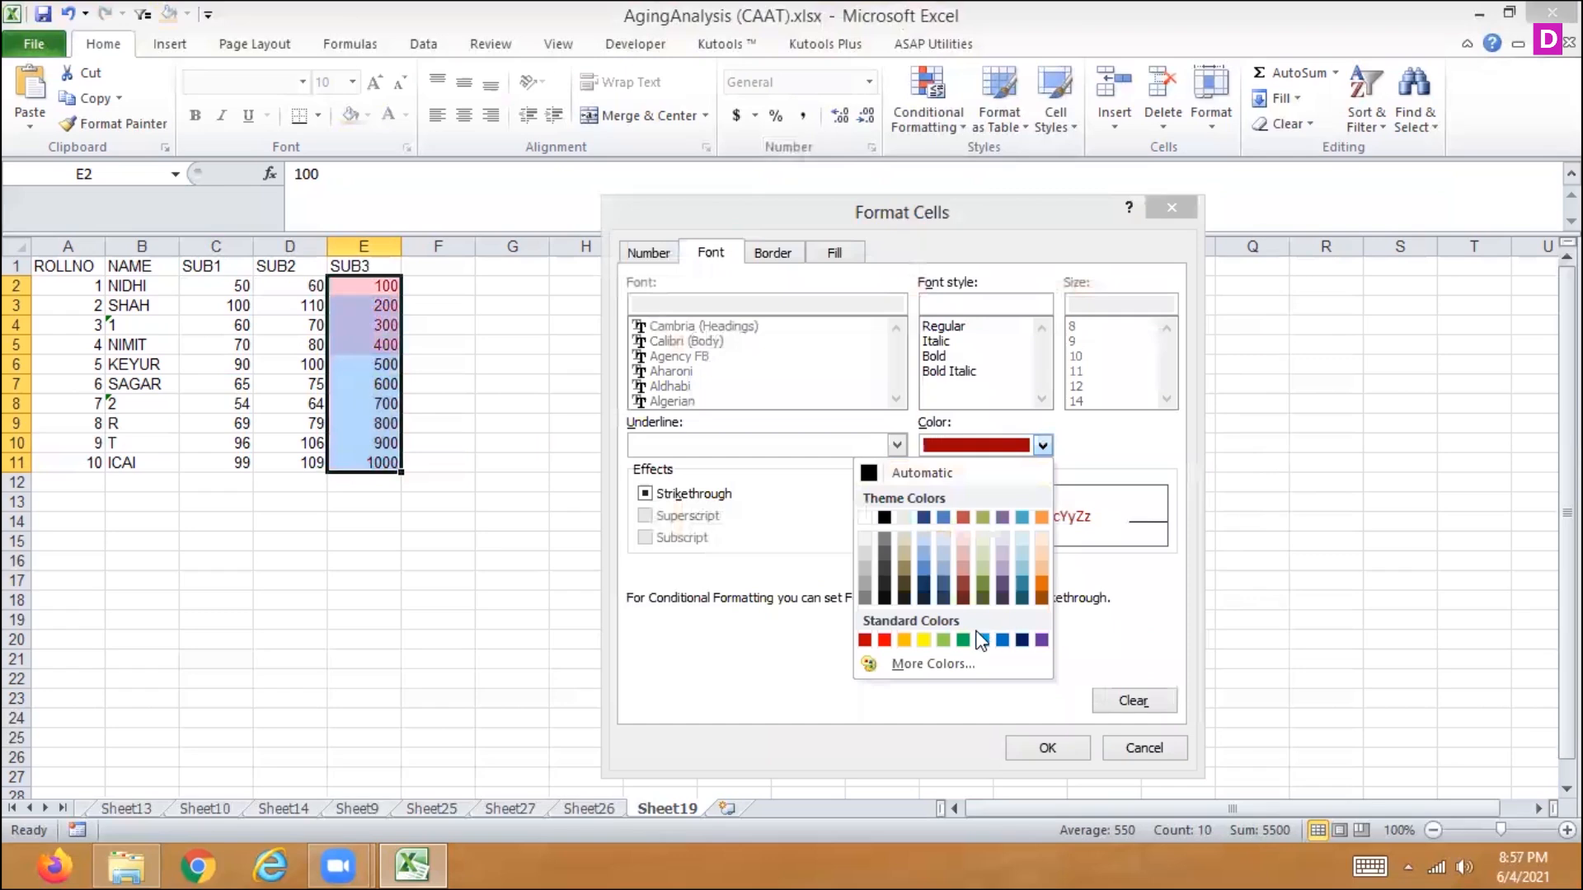
click(963, 640)
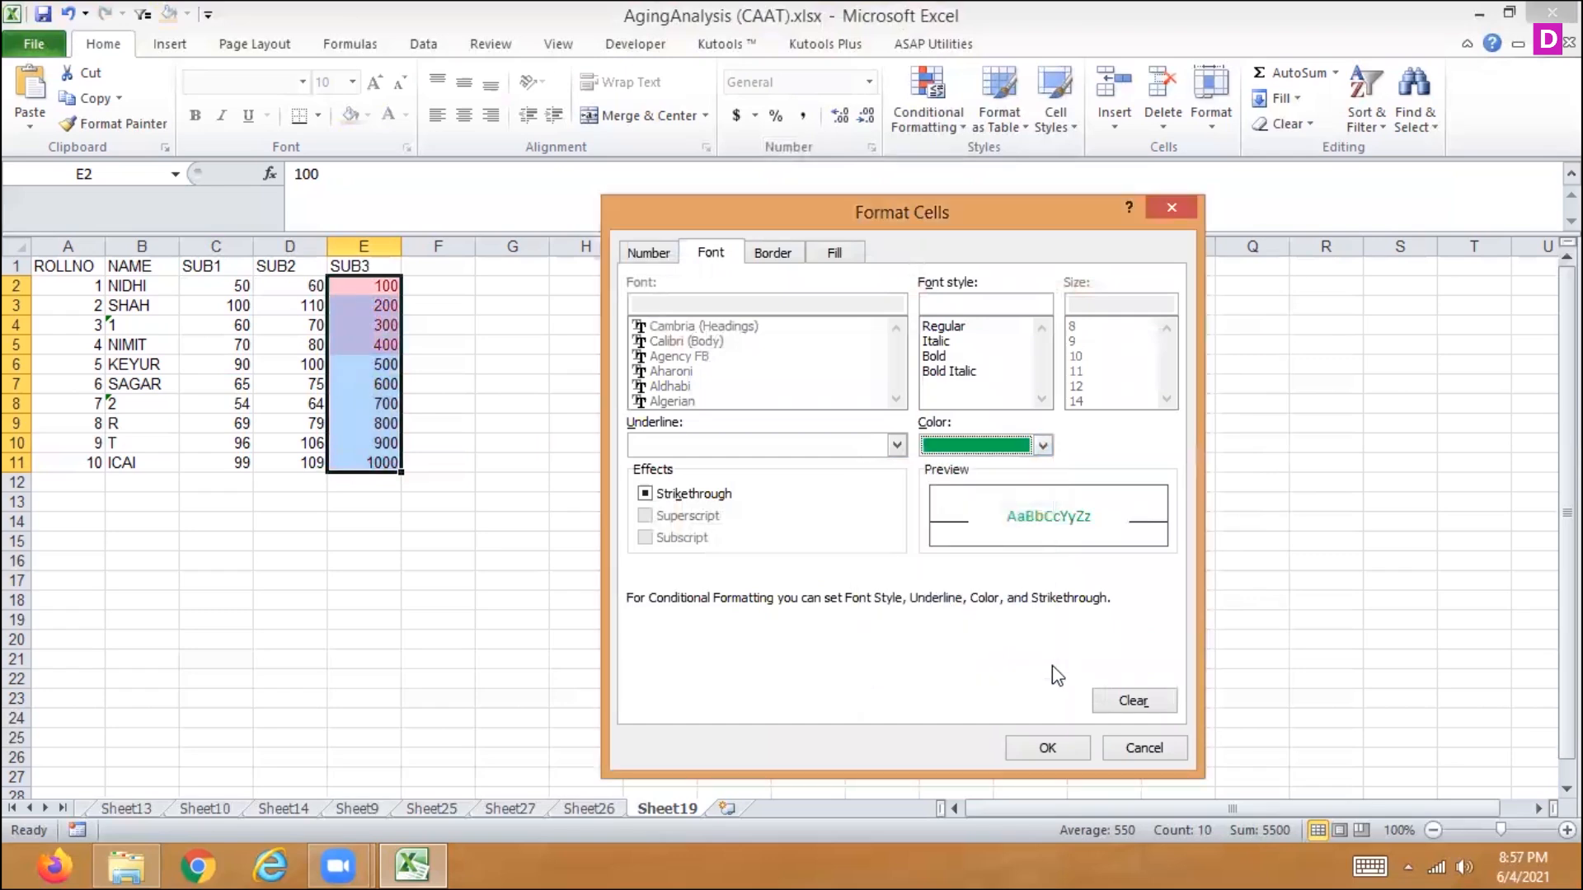
click(1045, 748)
click(959, 688)
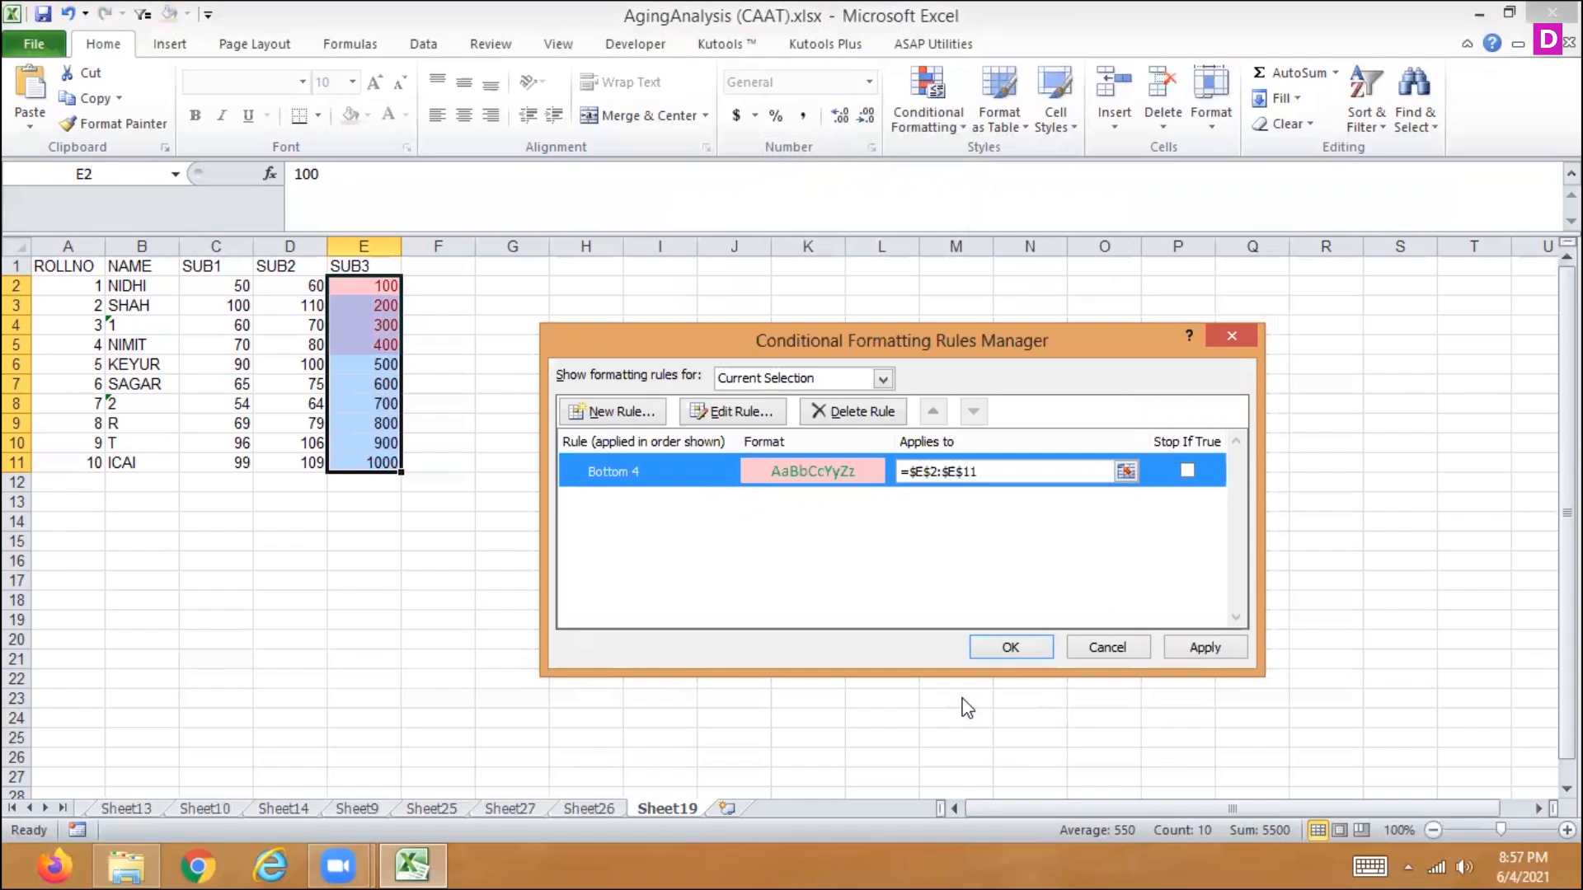
click(1184, 641)
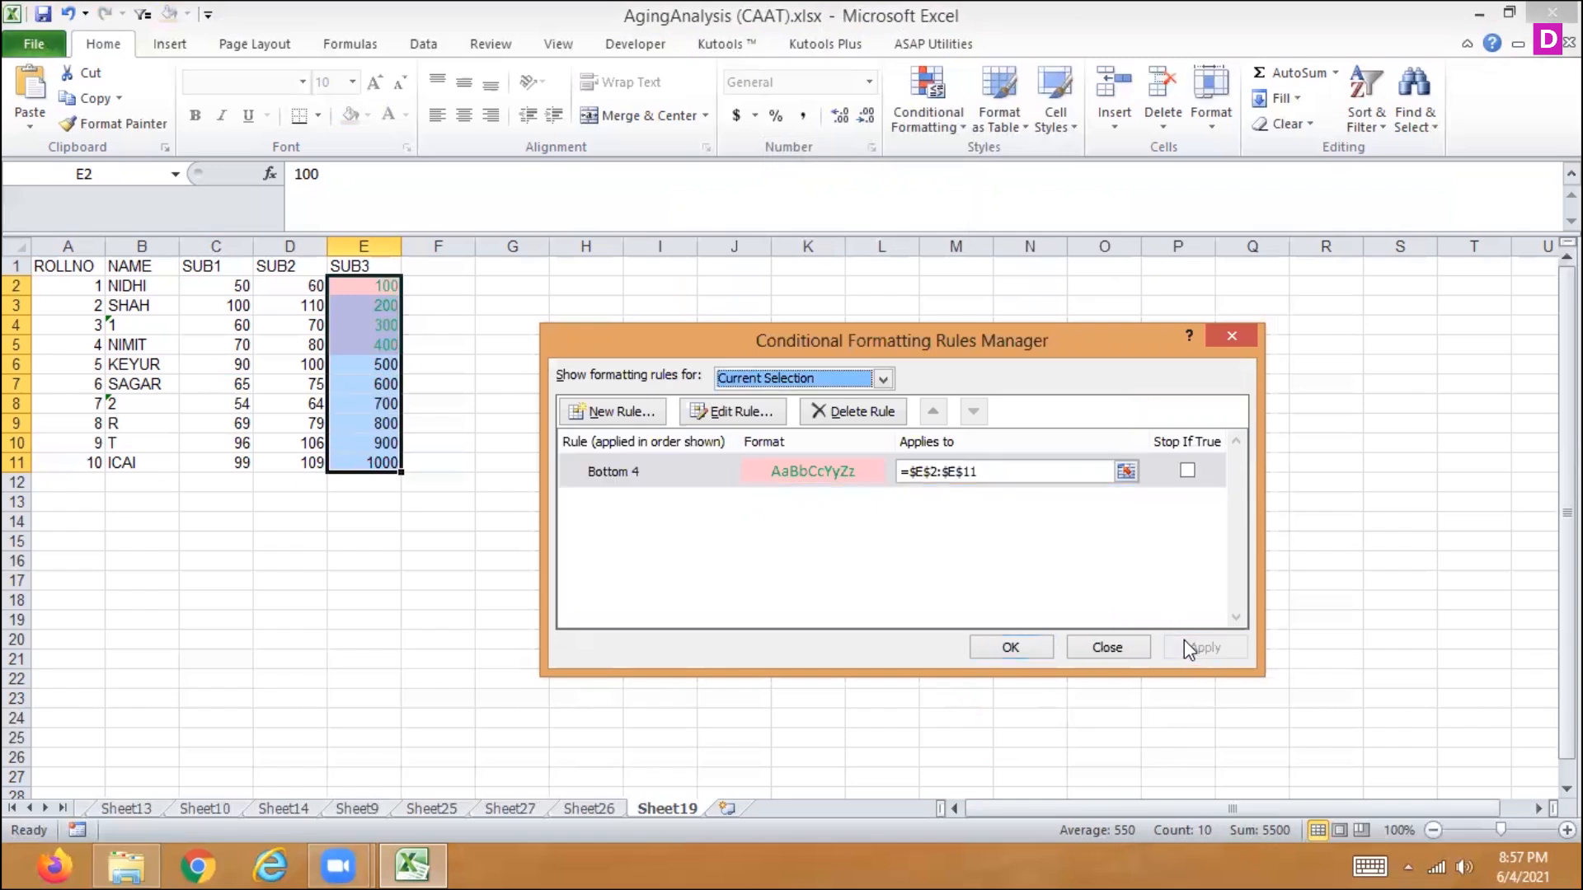
click(1011, 647)
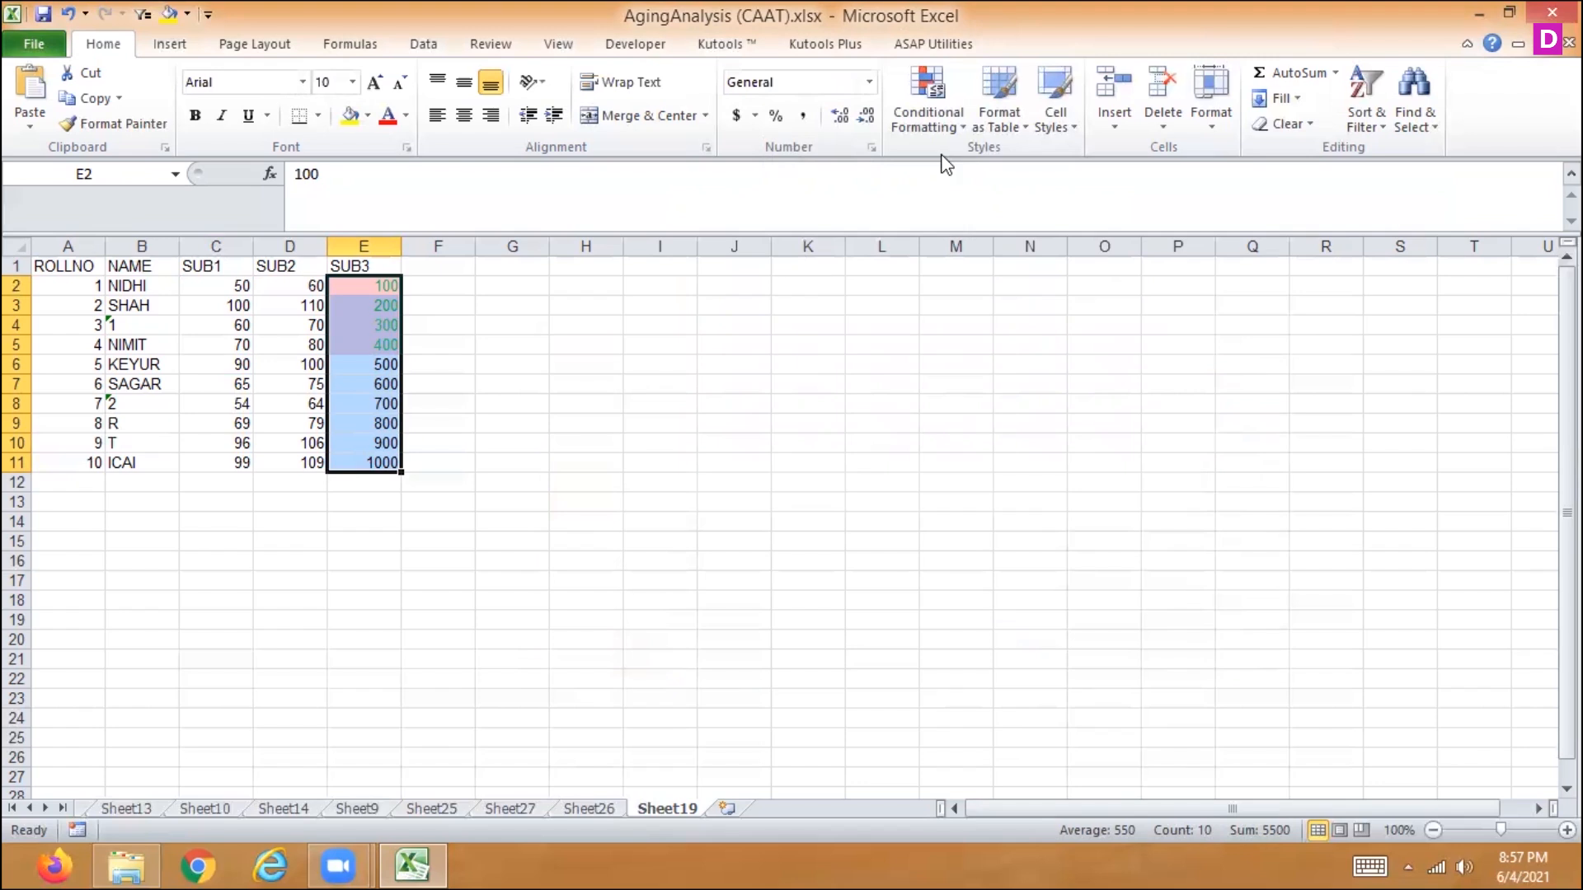
- Clear the Bottom 4 rule from the selected SUB3 marks in E2:E11
click(927, 103)
mouse_move(862, 224)
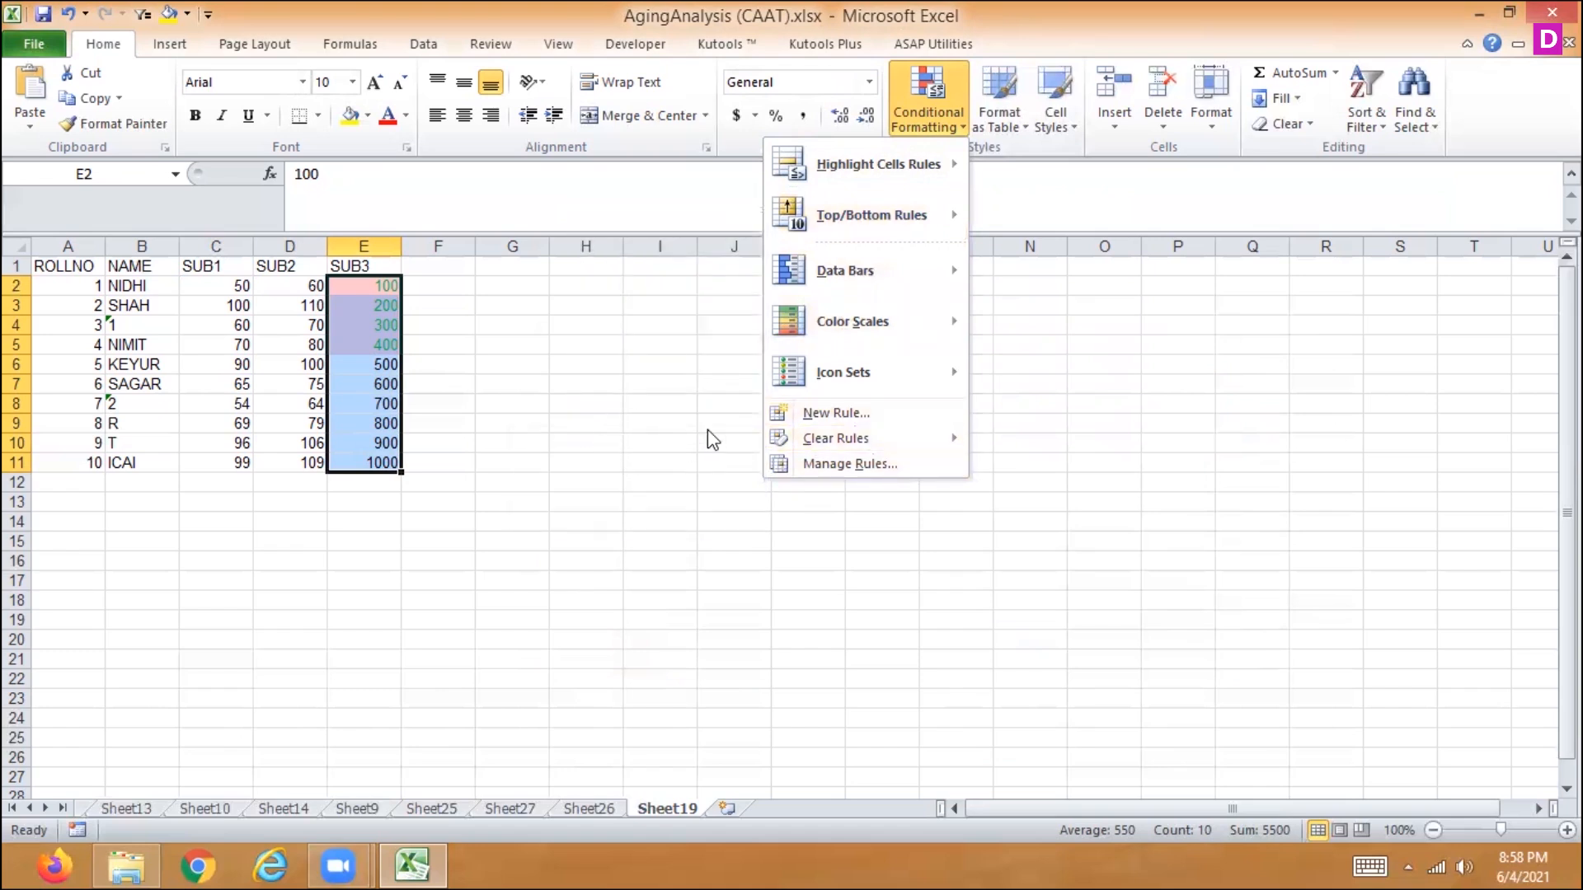
mouse_move(830, 440)
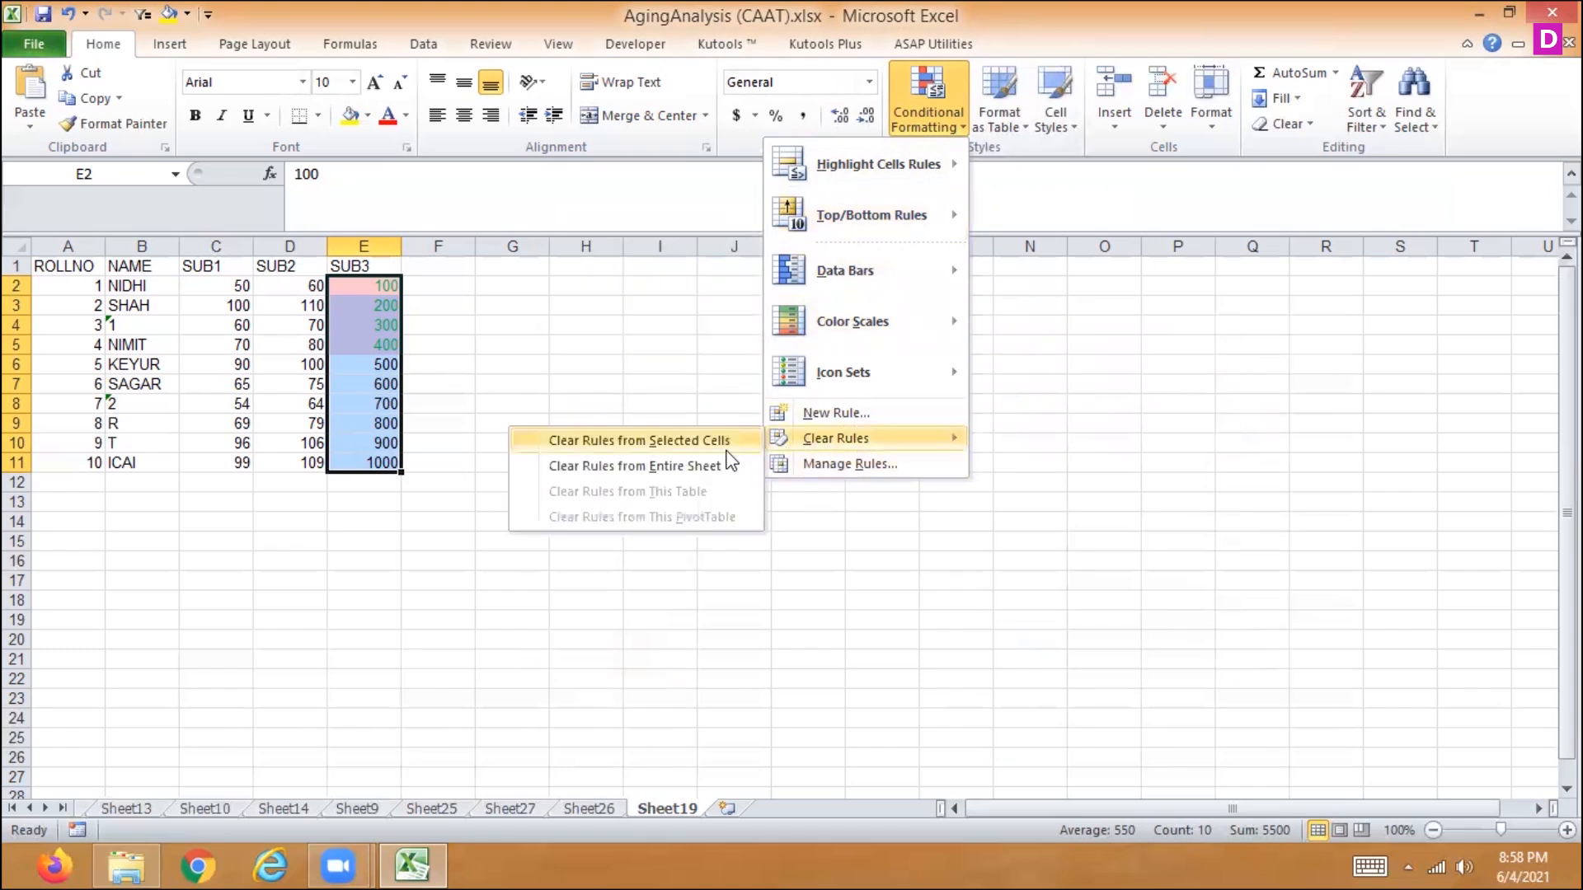
click(727, 450)
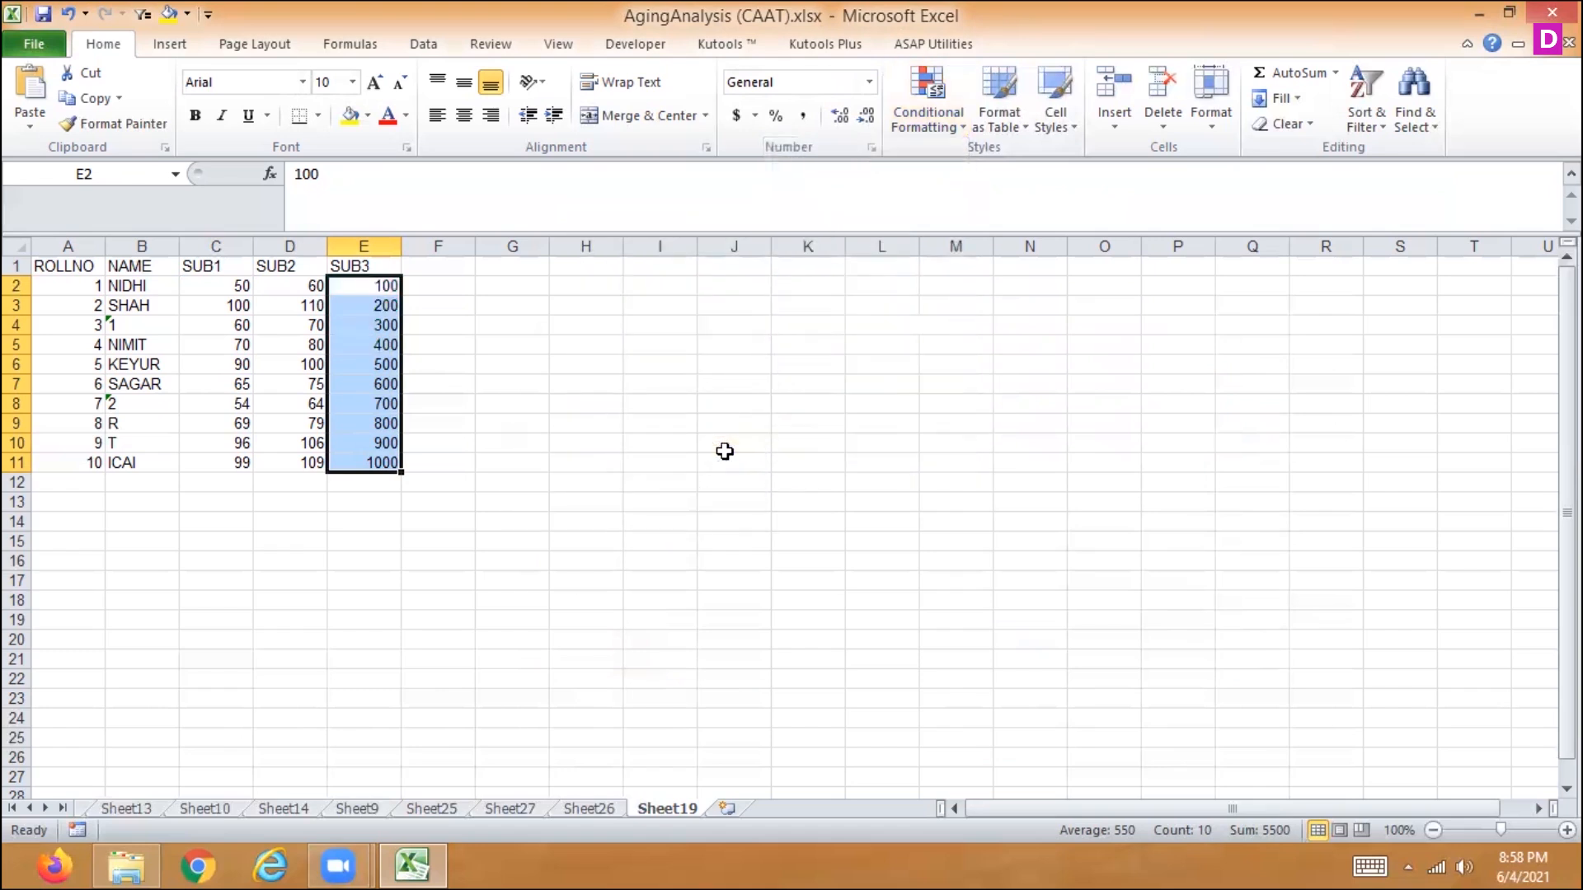
- Preview a Top 10 % rule with Light Red Fill with Dark Red Text on the SUB3 marks, without applying it
click(943, 110)
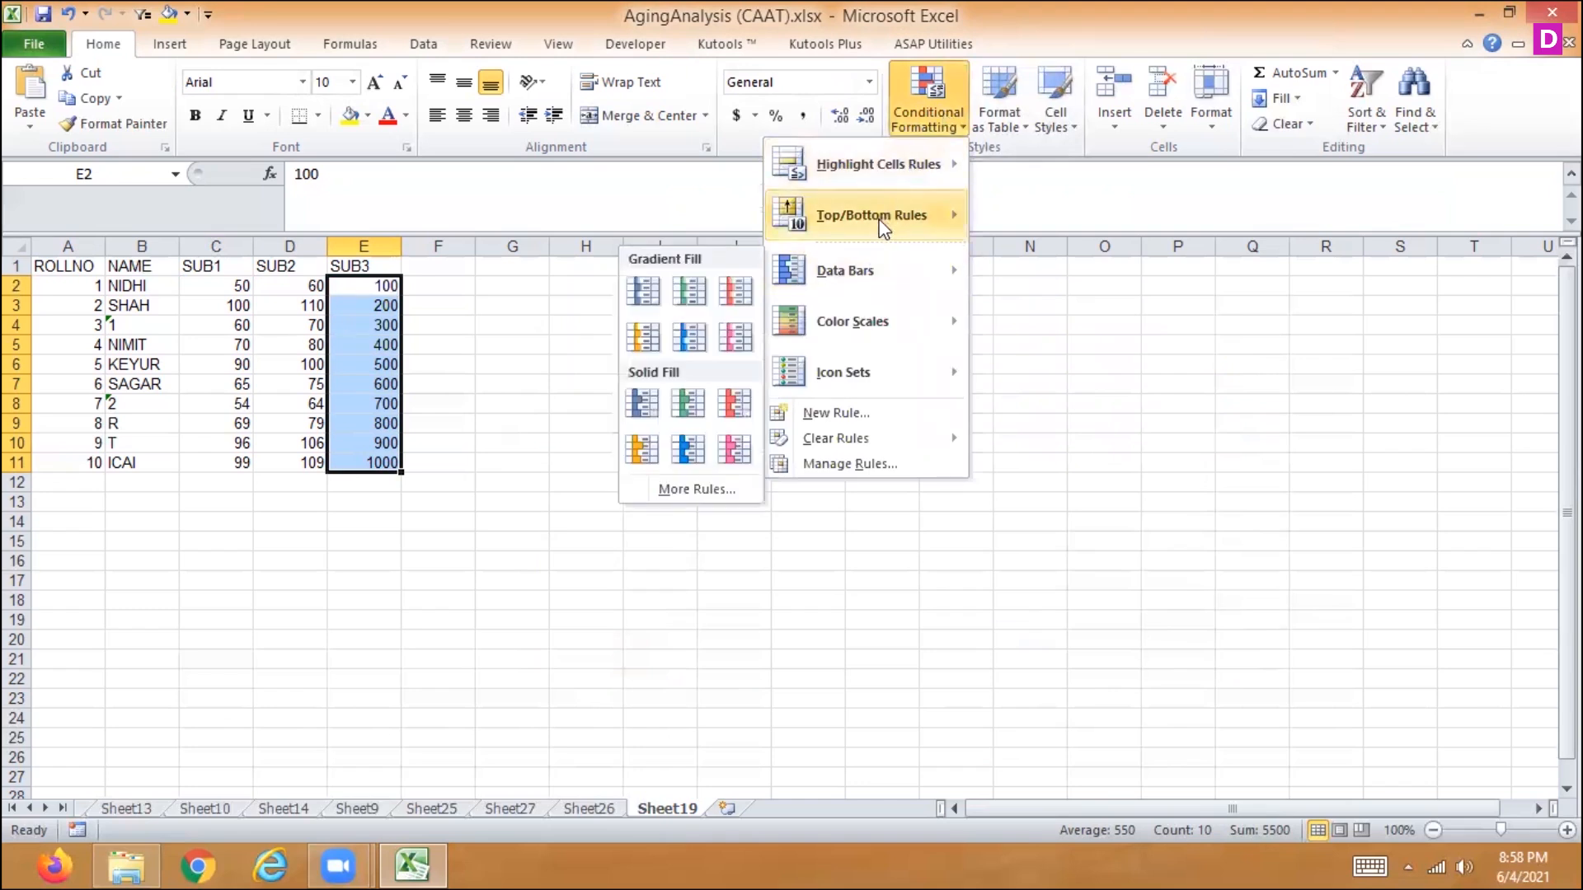
mouse_move(882, 216)
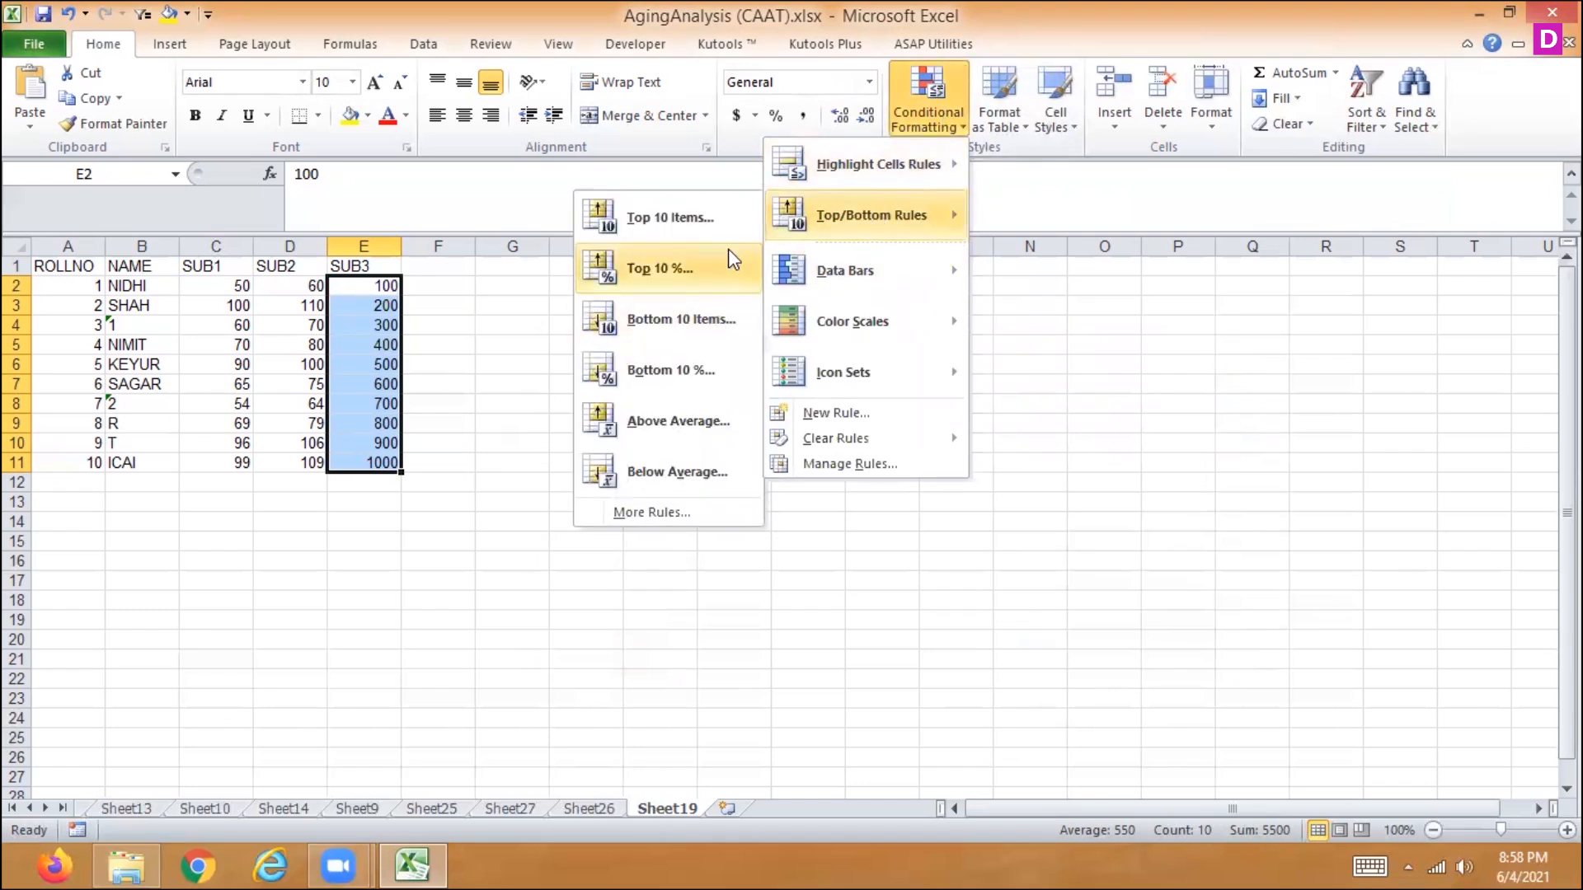
click(731, 262)
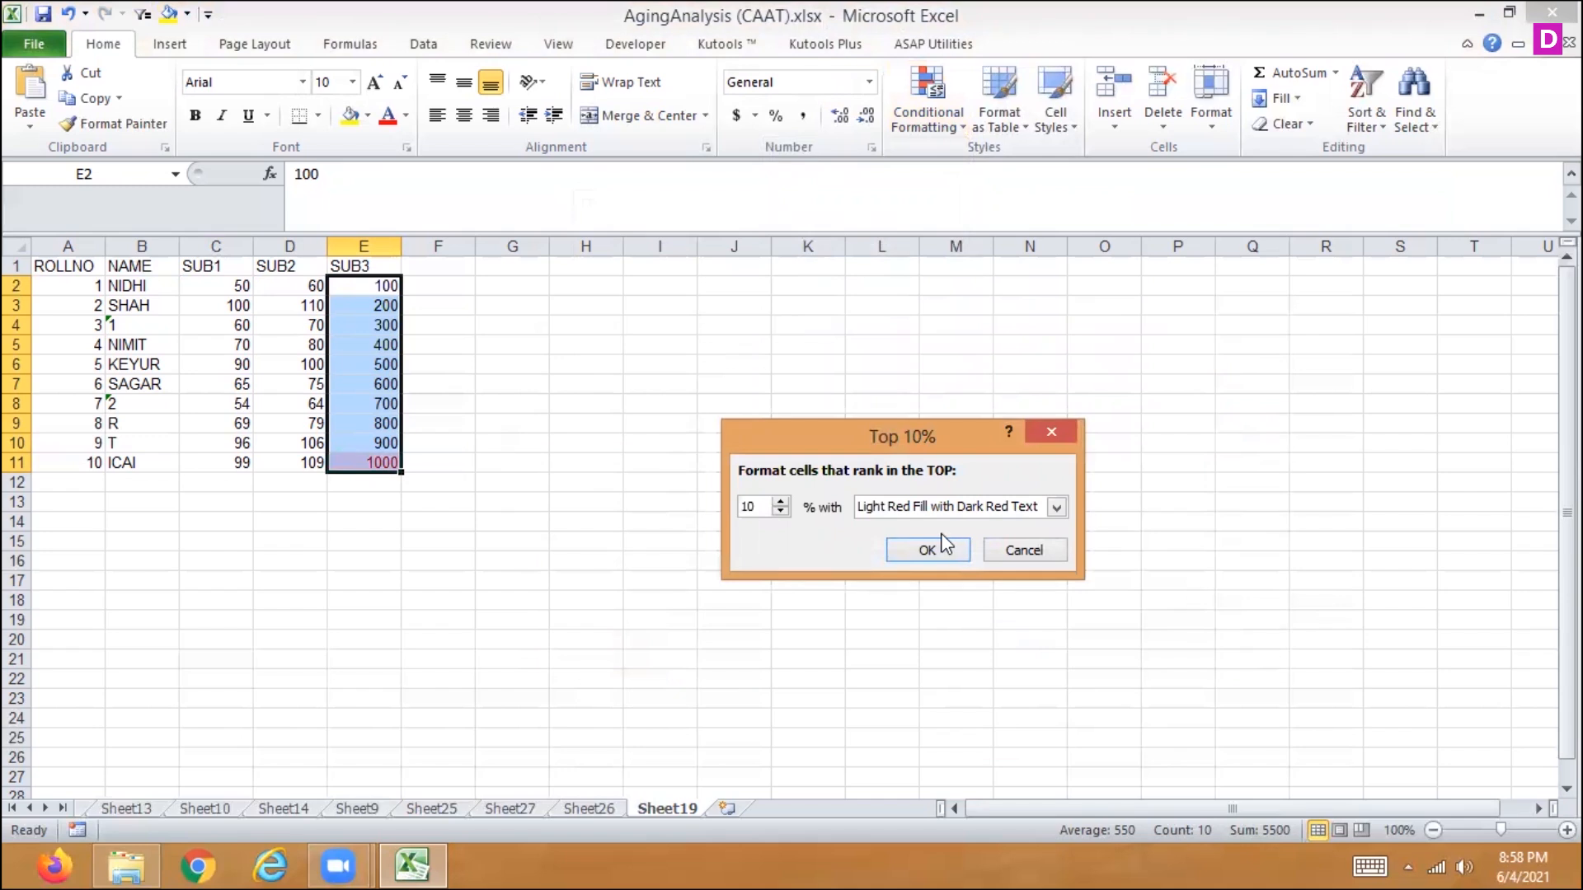
click(780, 502)
click(1014, 549)
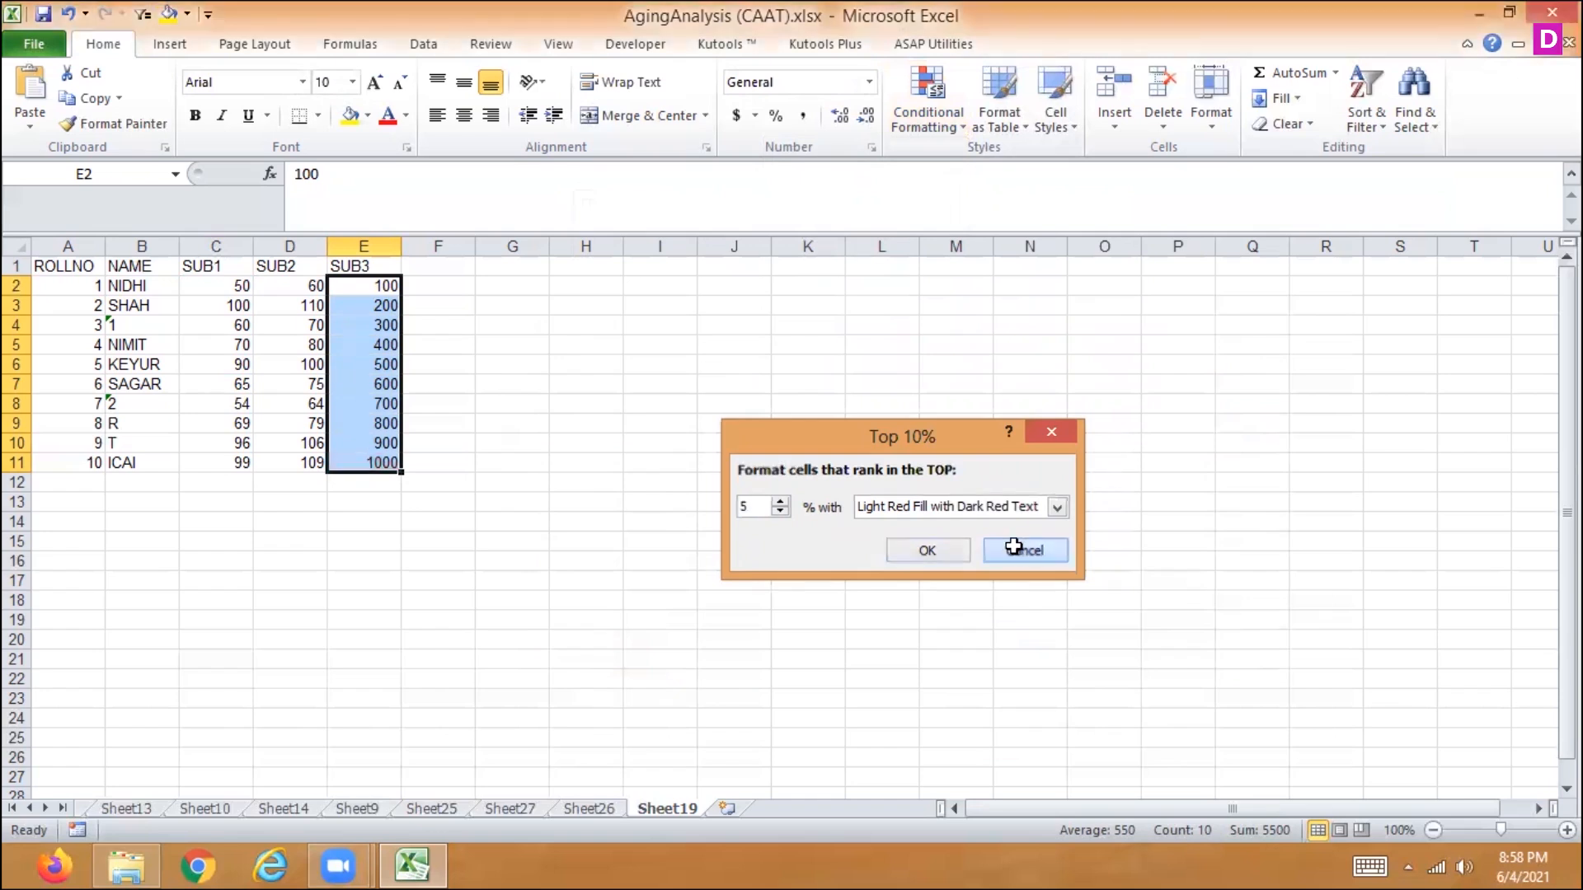
- Preview an Above Average rule with Light Red Fill with Dark Red Text on the SUB3 marks, without applying it
click(943, 130)
mouse_move(883, 220)
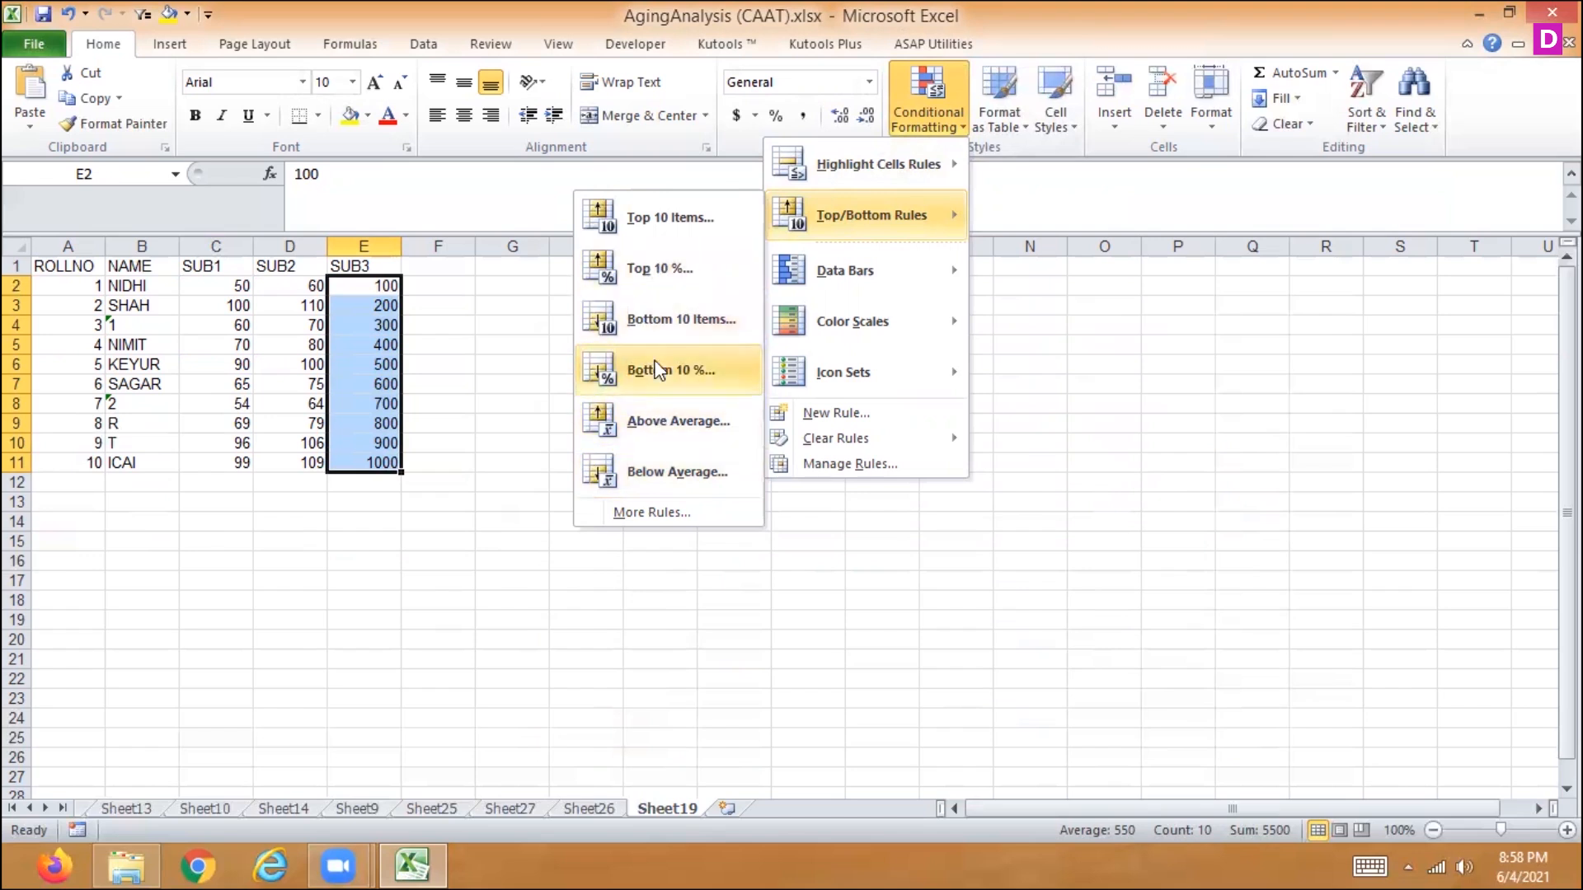
click(661, 416)
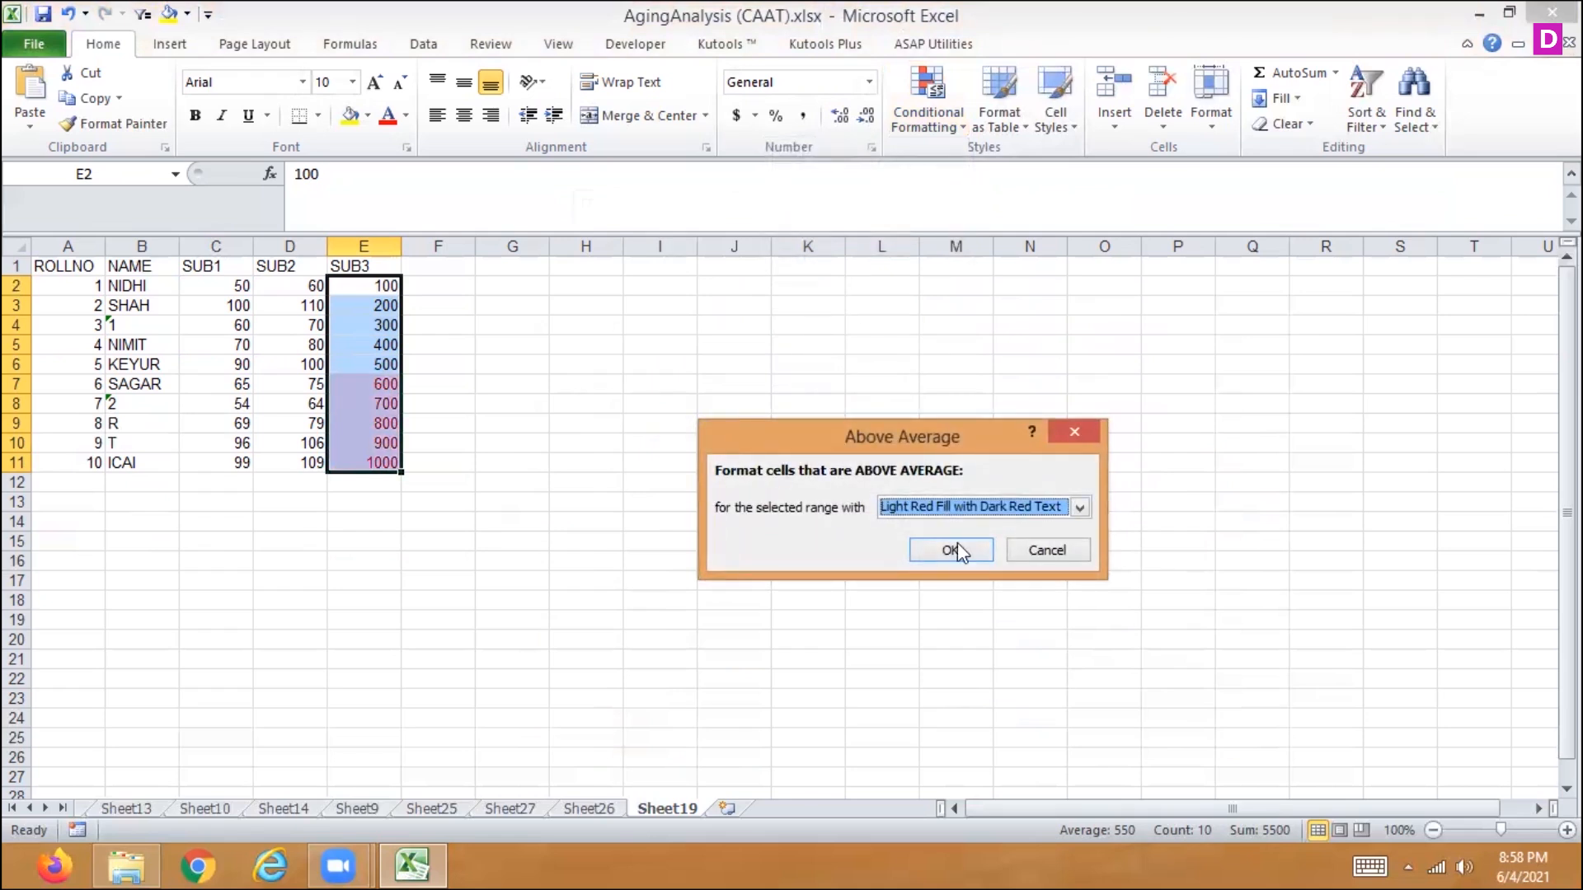
click(1069, 548)
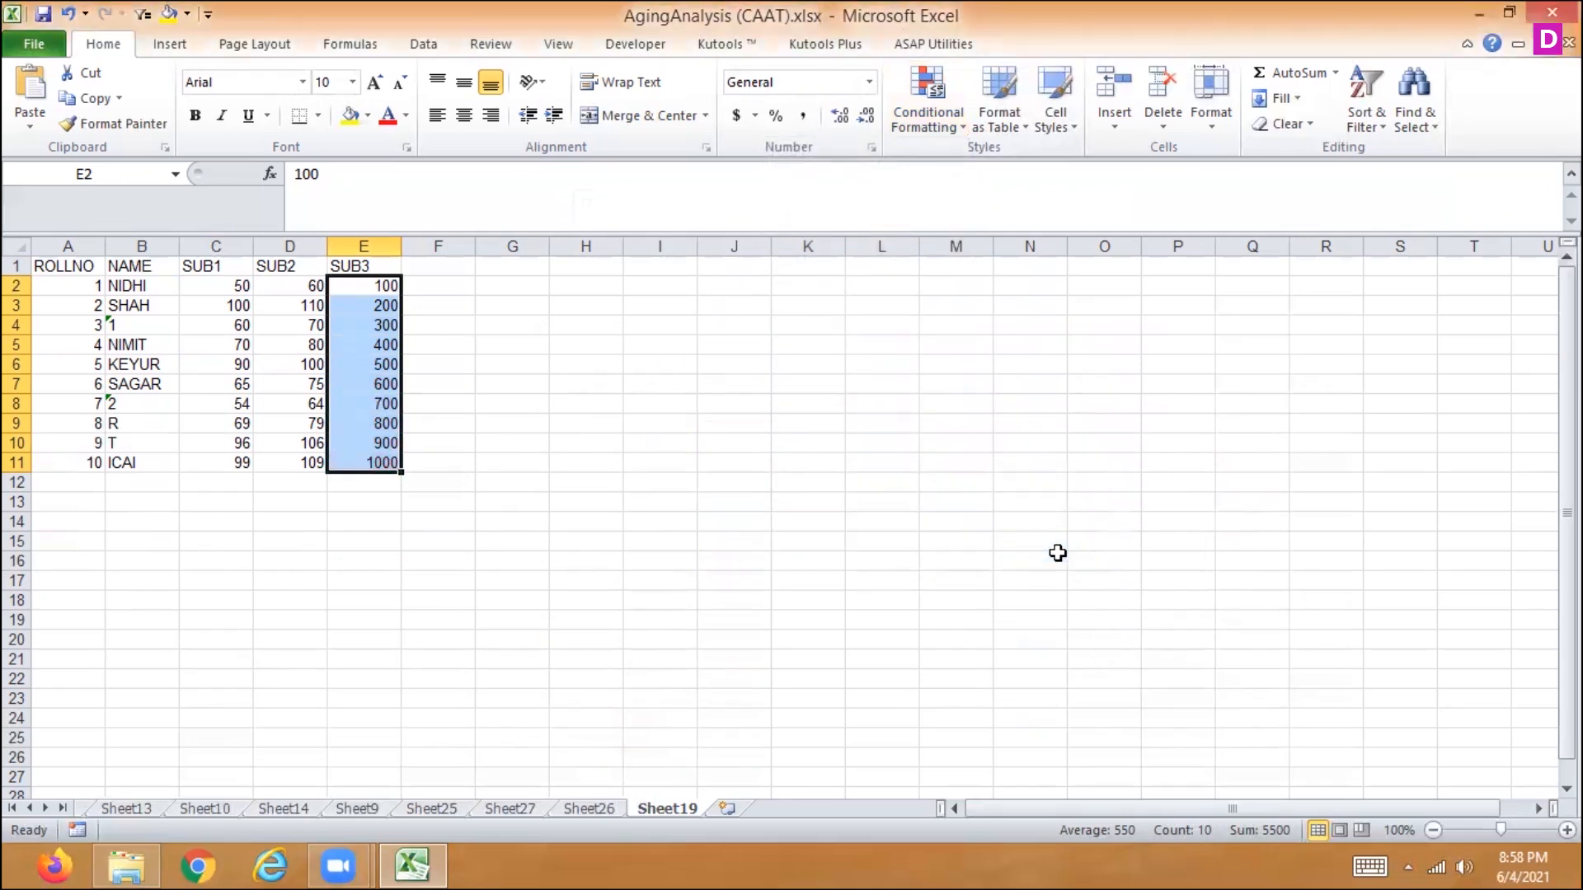
- Preview a Below Average rule with Light Red Fill with Dark Red Text on the SUB3 marks, without applying it
click(943, 131)
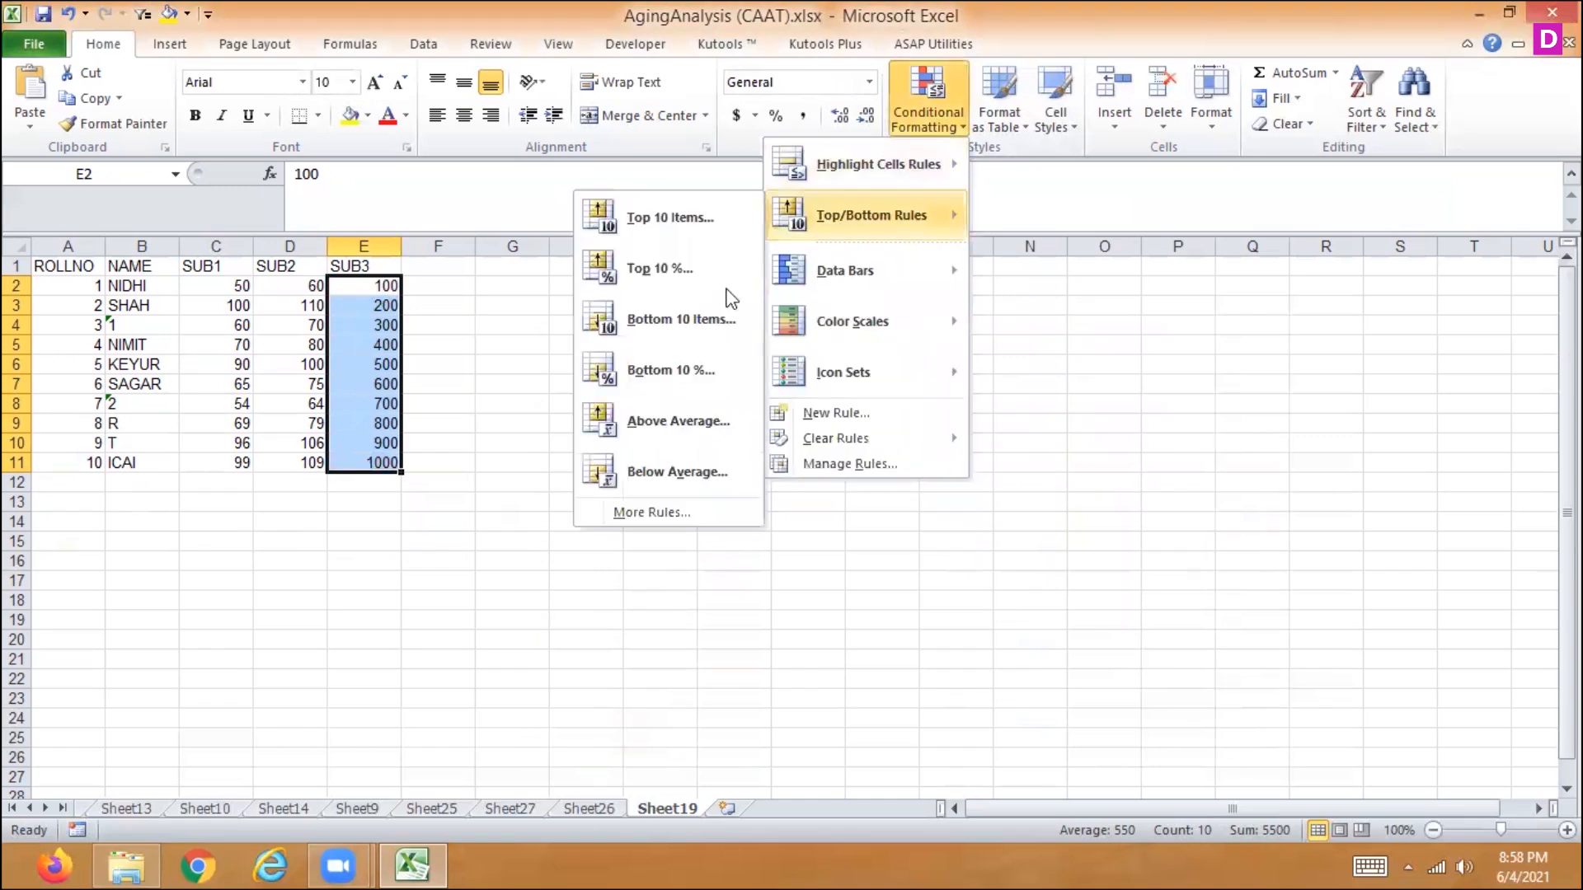
click(649, 461)
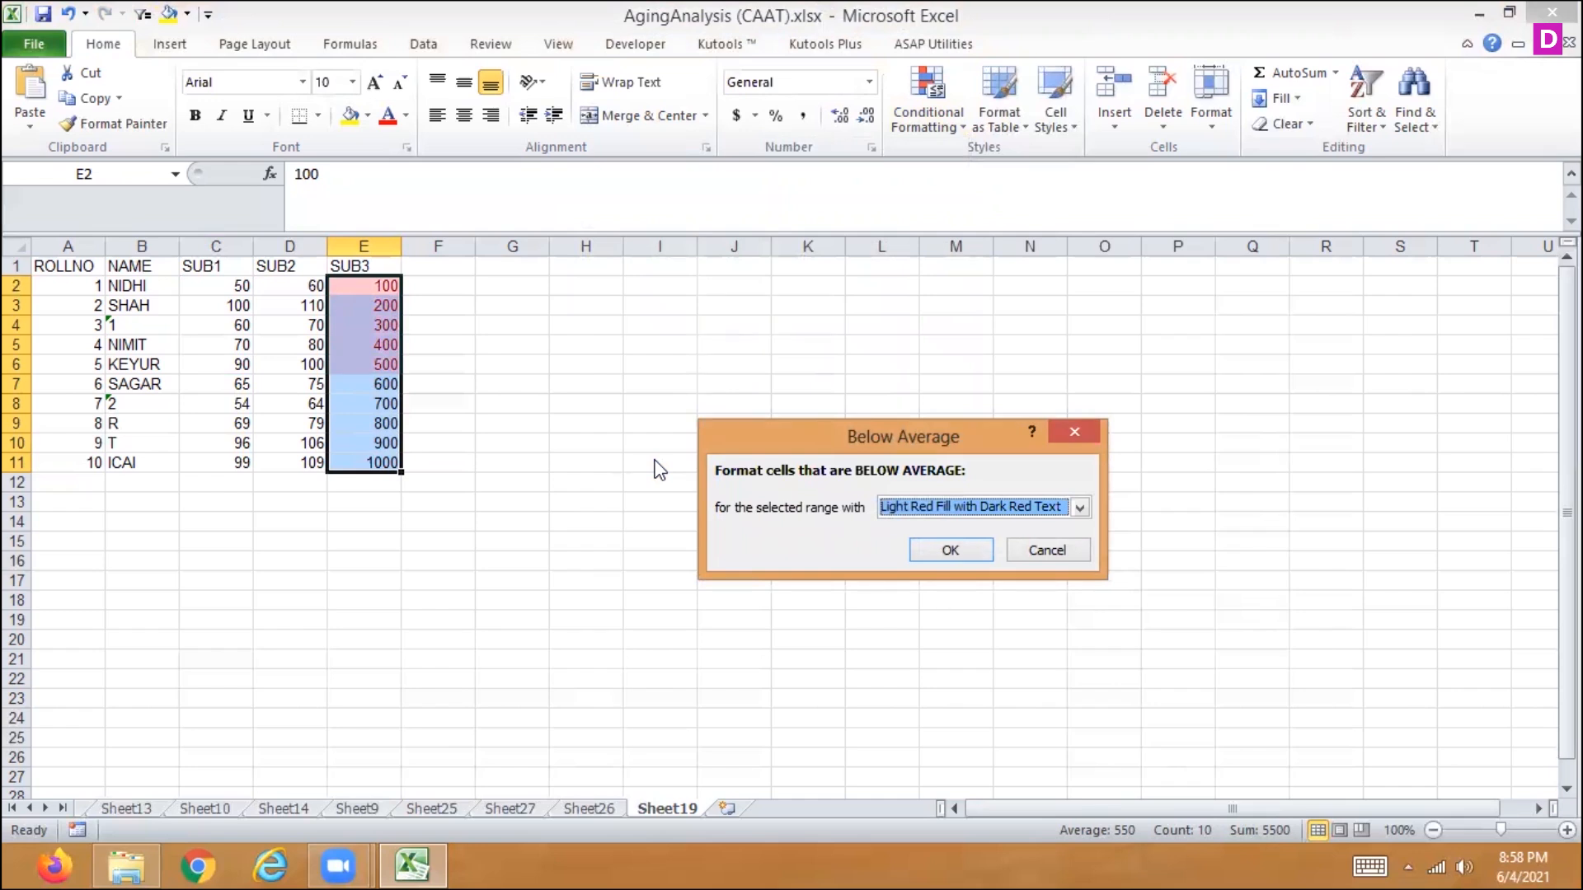
click(1079, 509)
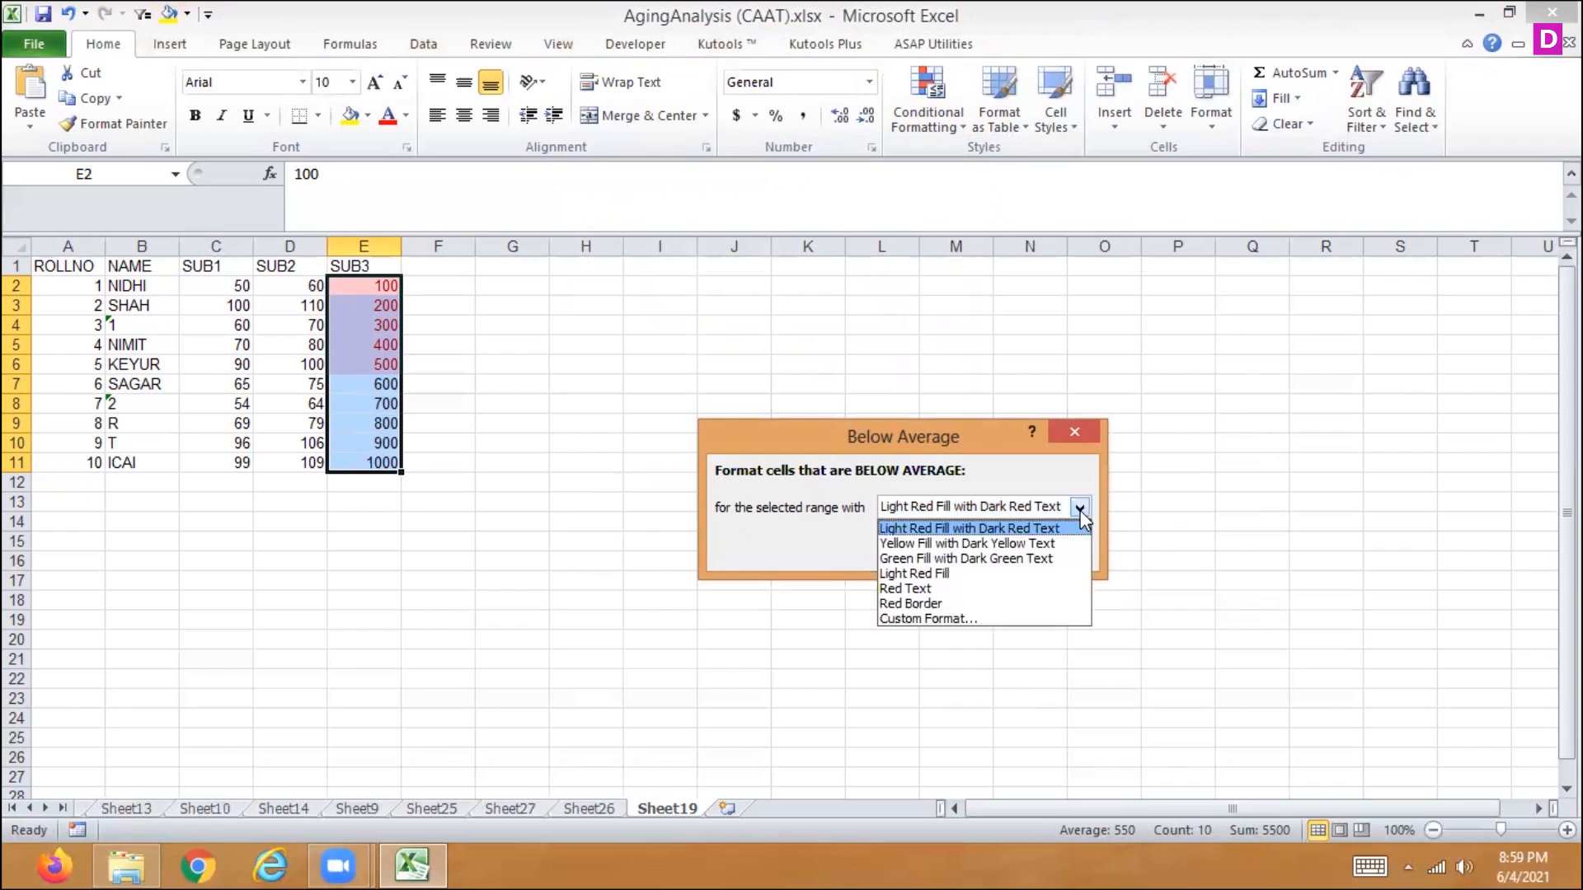
click(1170, 581)
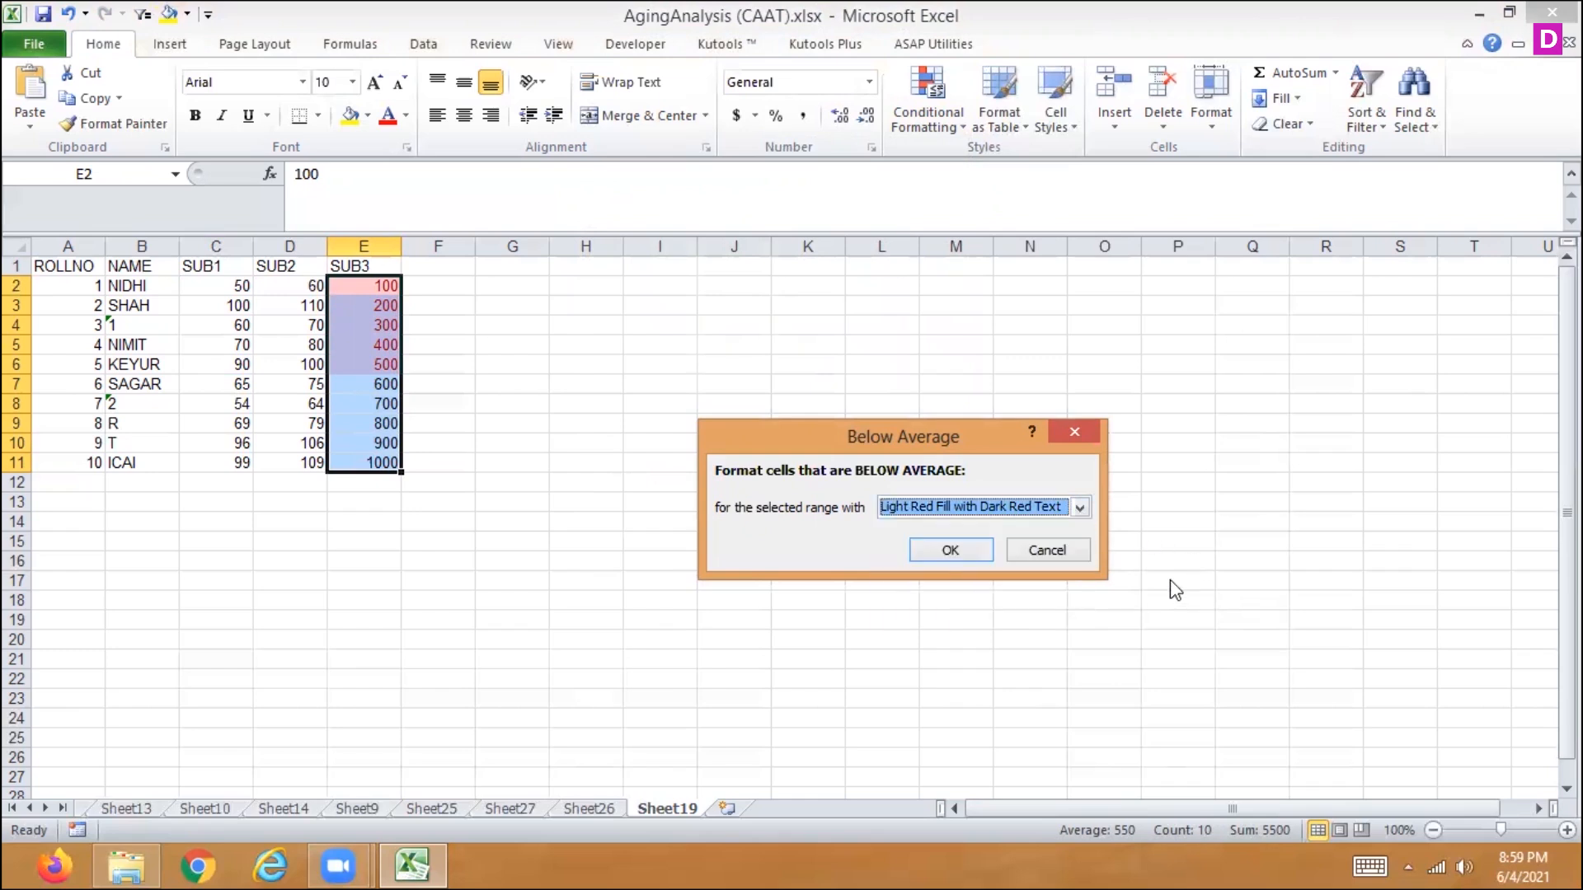
key(super+c)
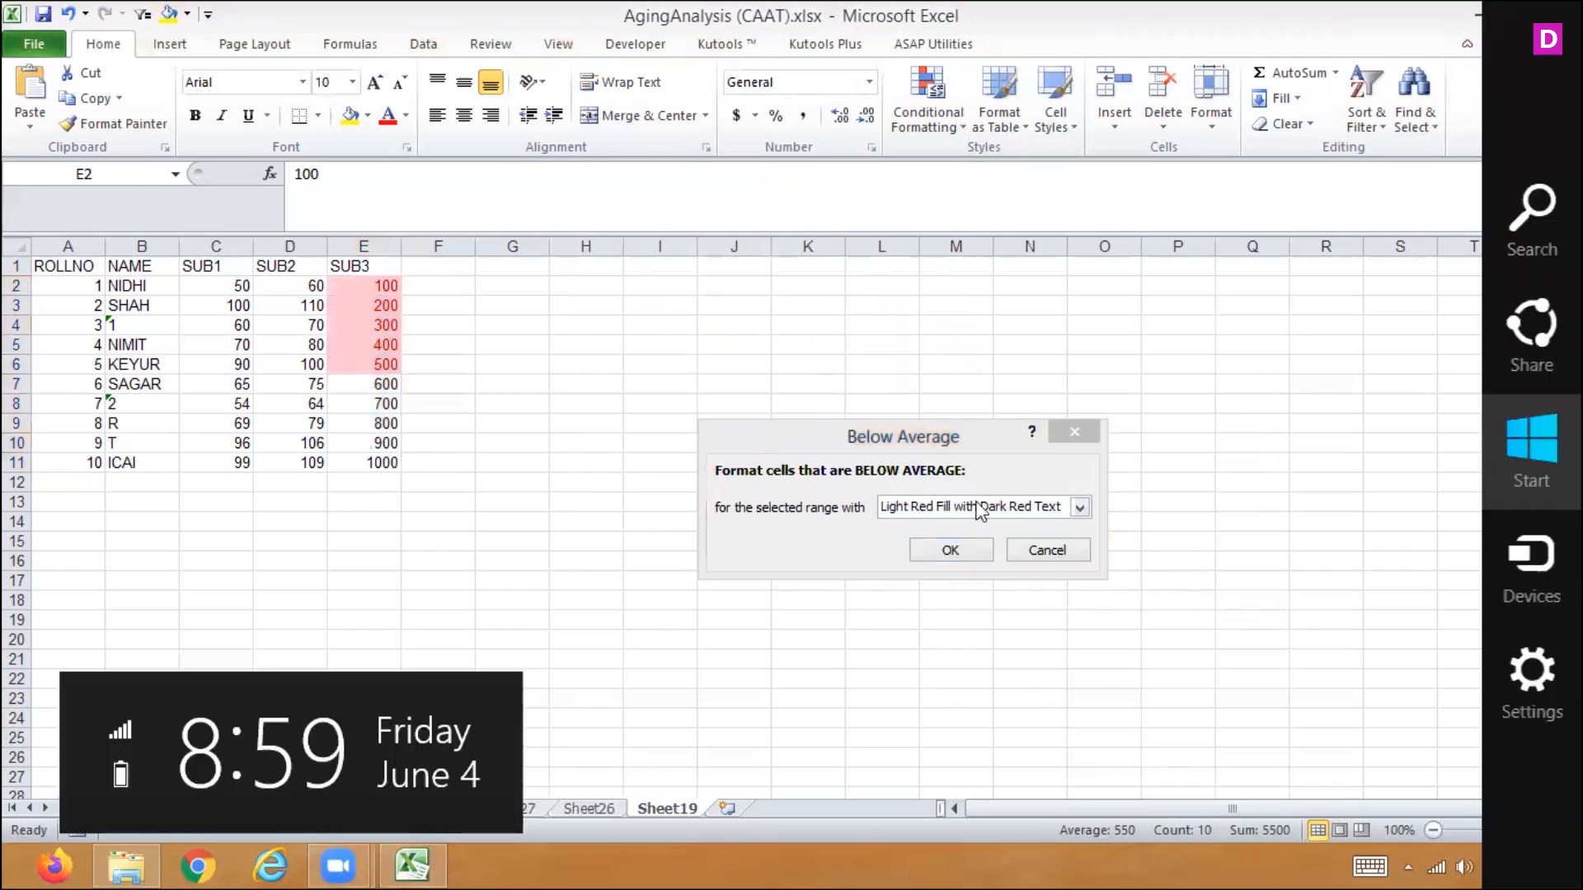
click(1052, 549)
key(super+c)
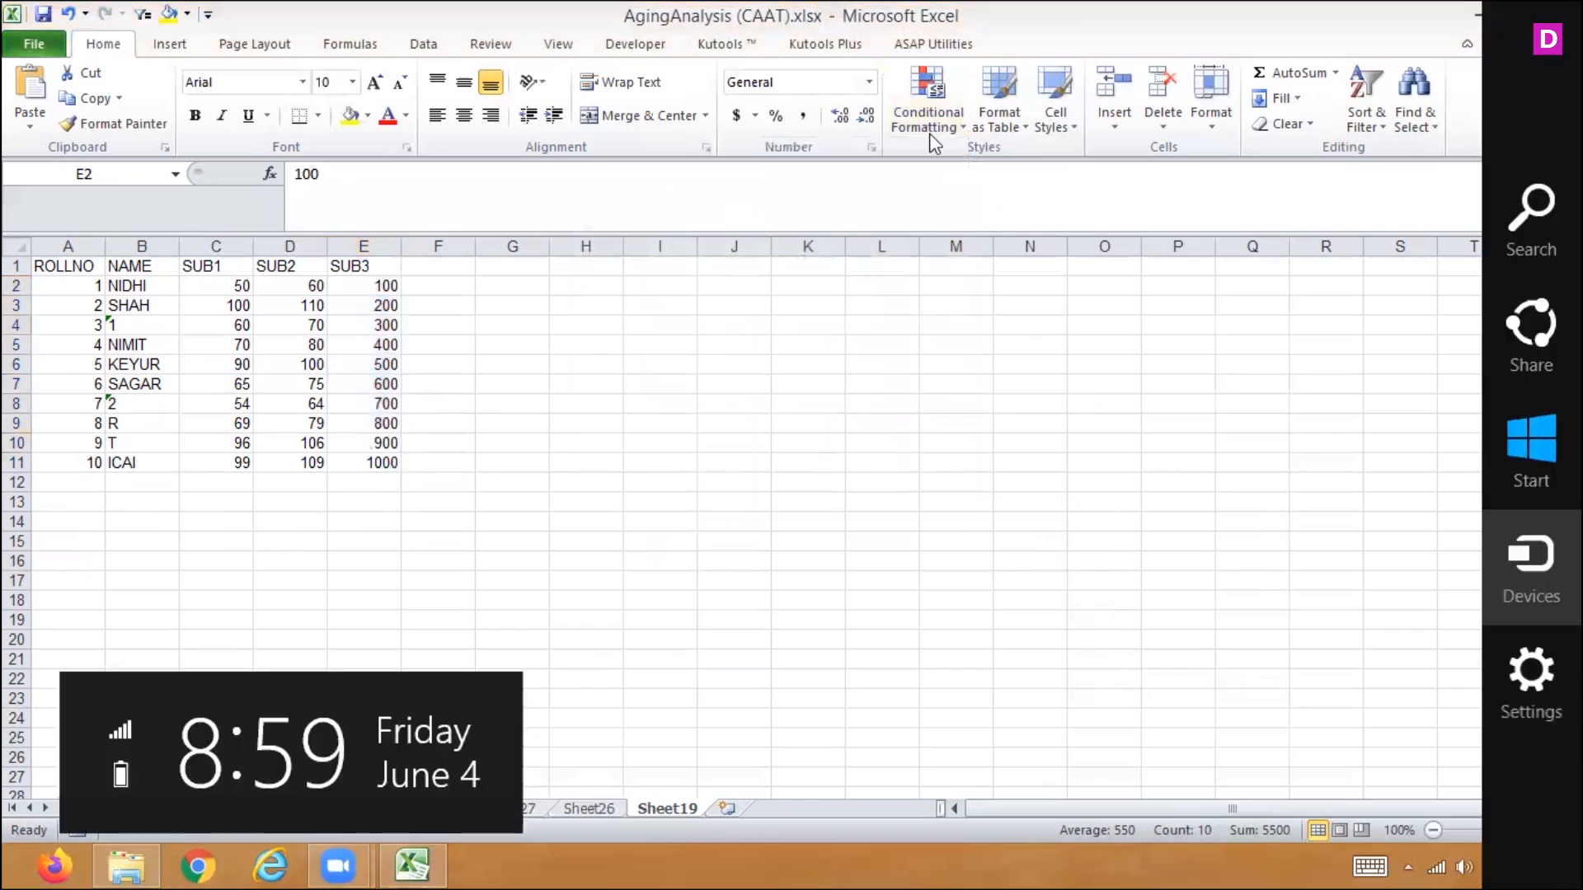
- Start a new formatting rule for the SUB3 marks that formats only cells with a cell value between 45 and 500
click(930, 111)
click(931, 111)
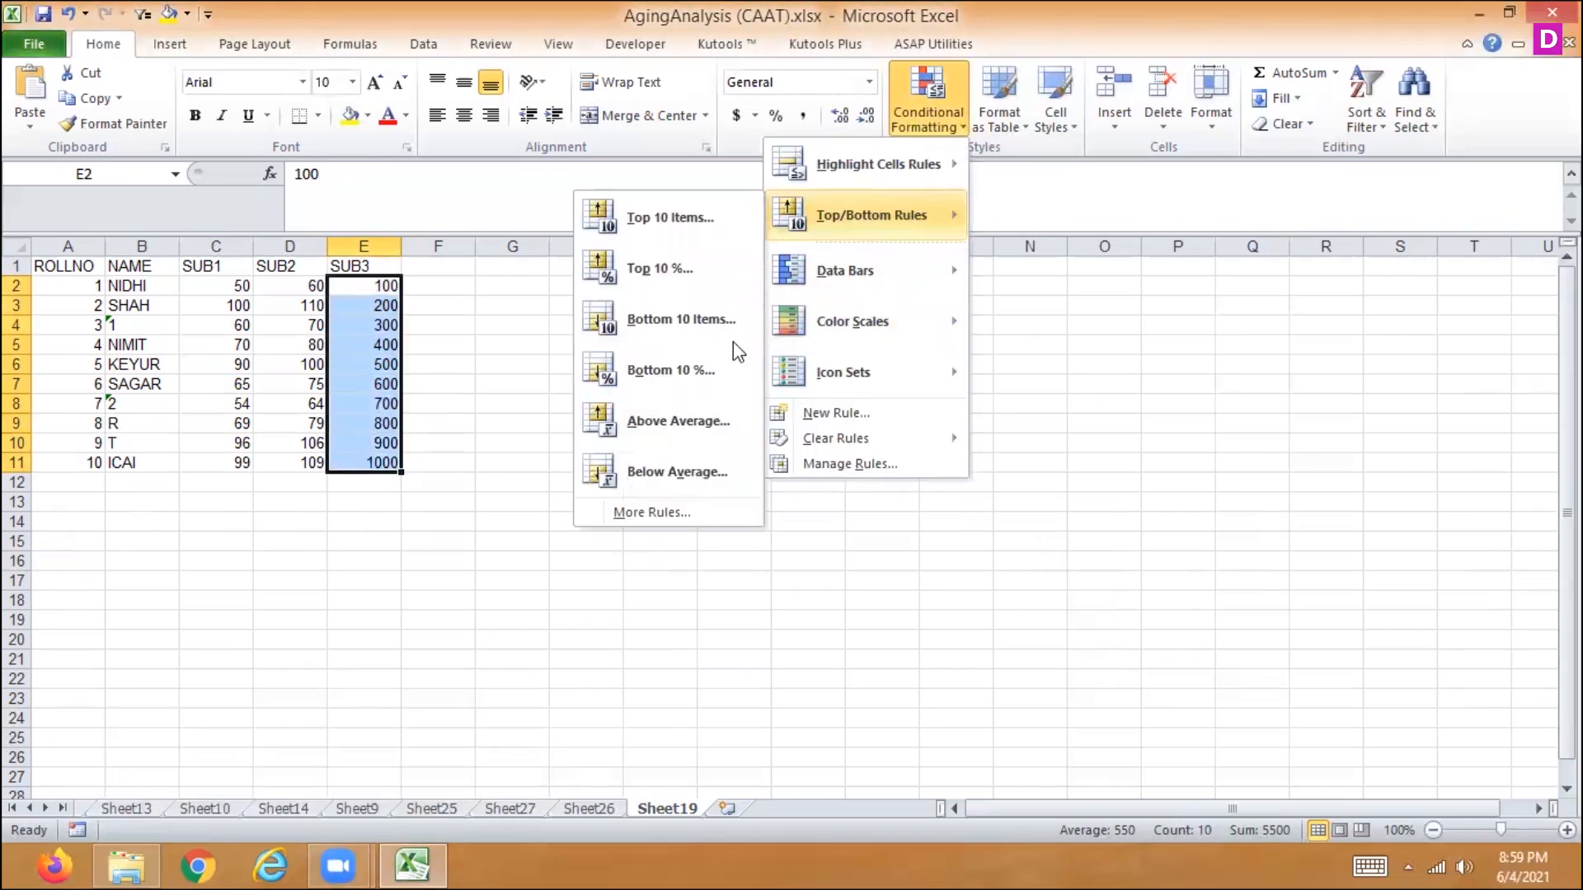
click(656, 505)
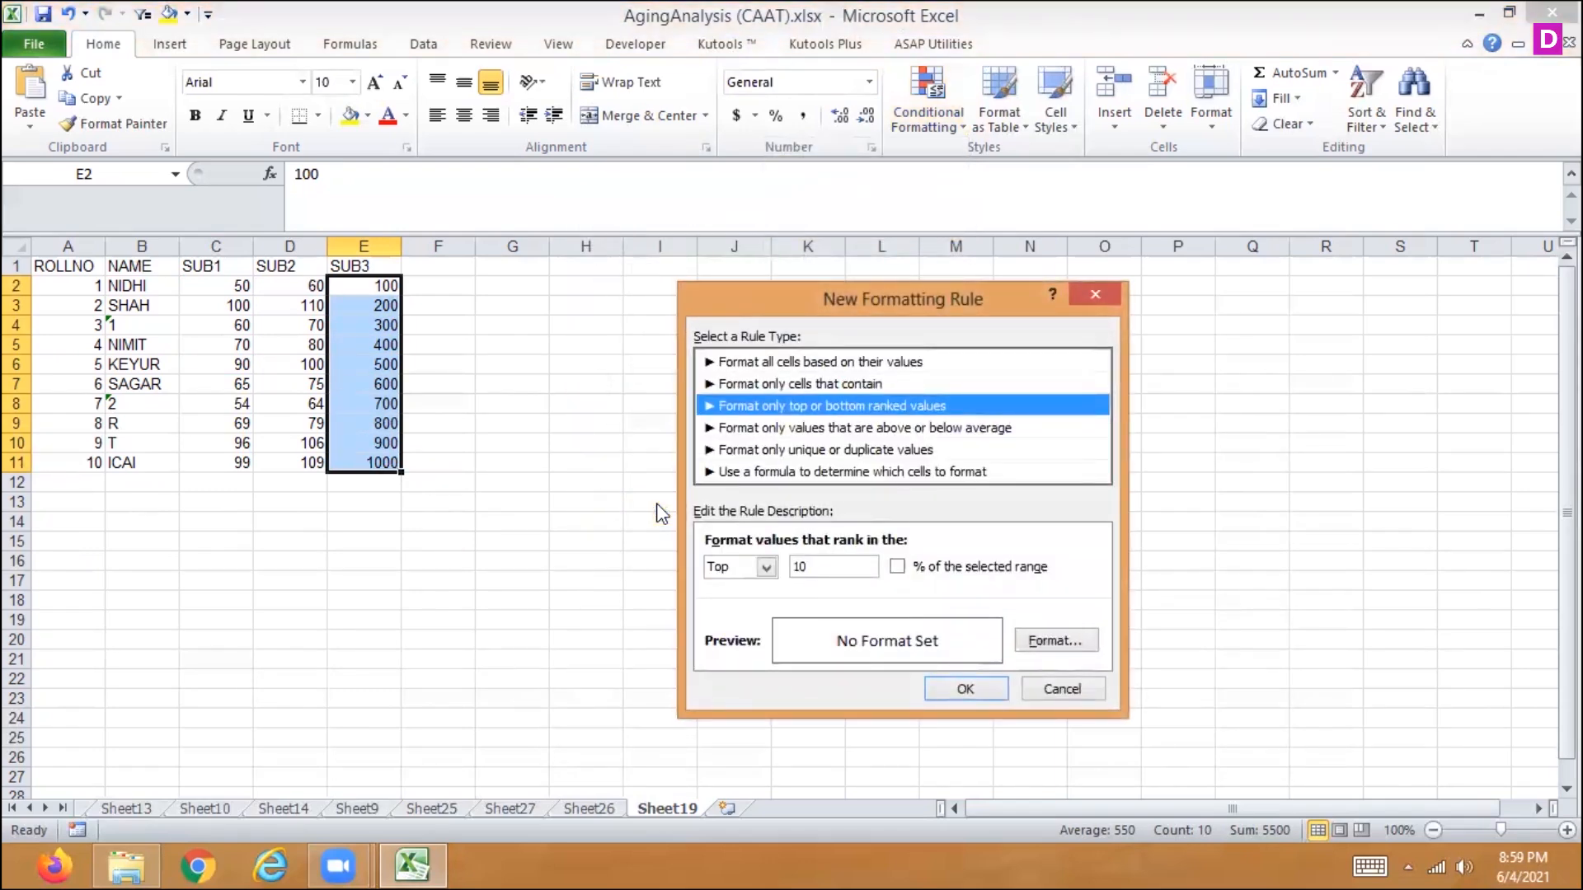
key(Down)
key(Down)
key(Down)
key(Up)
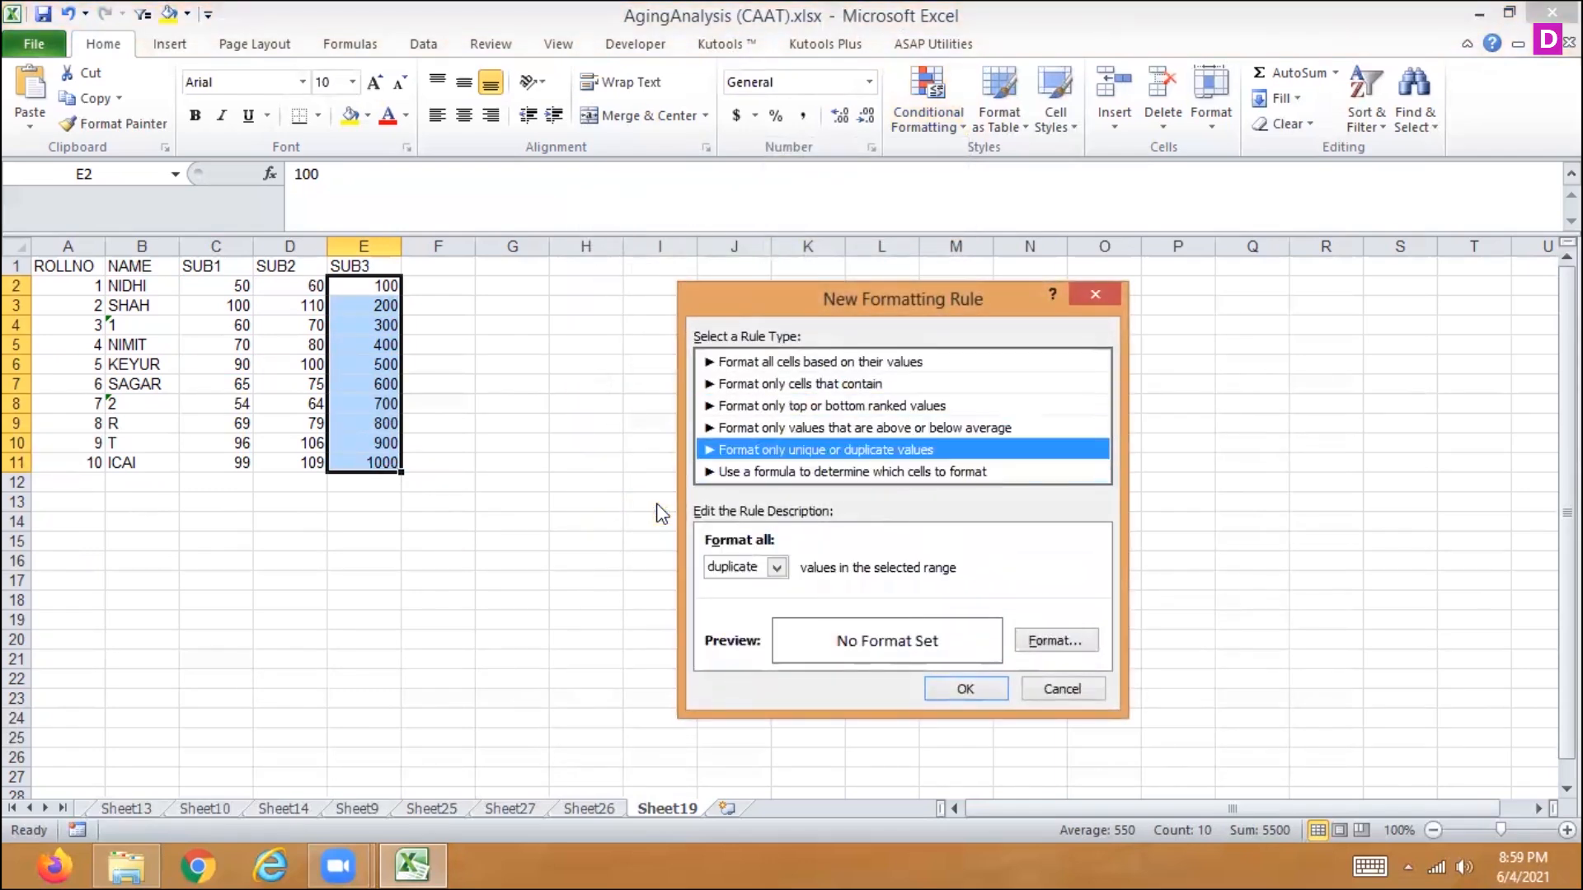
key(Up)
key(Up)
key(Up)
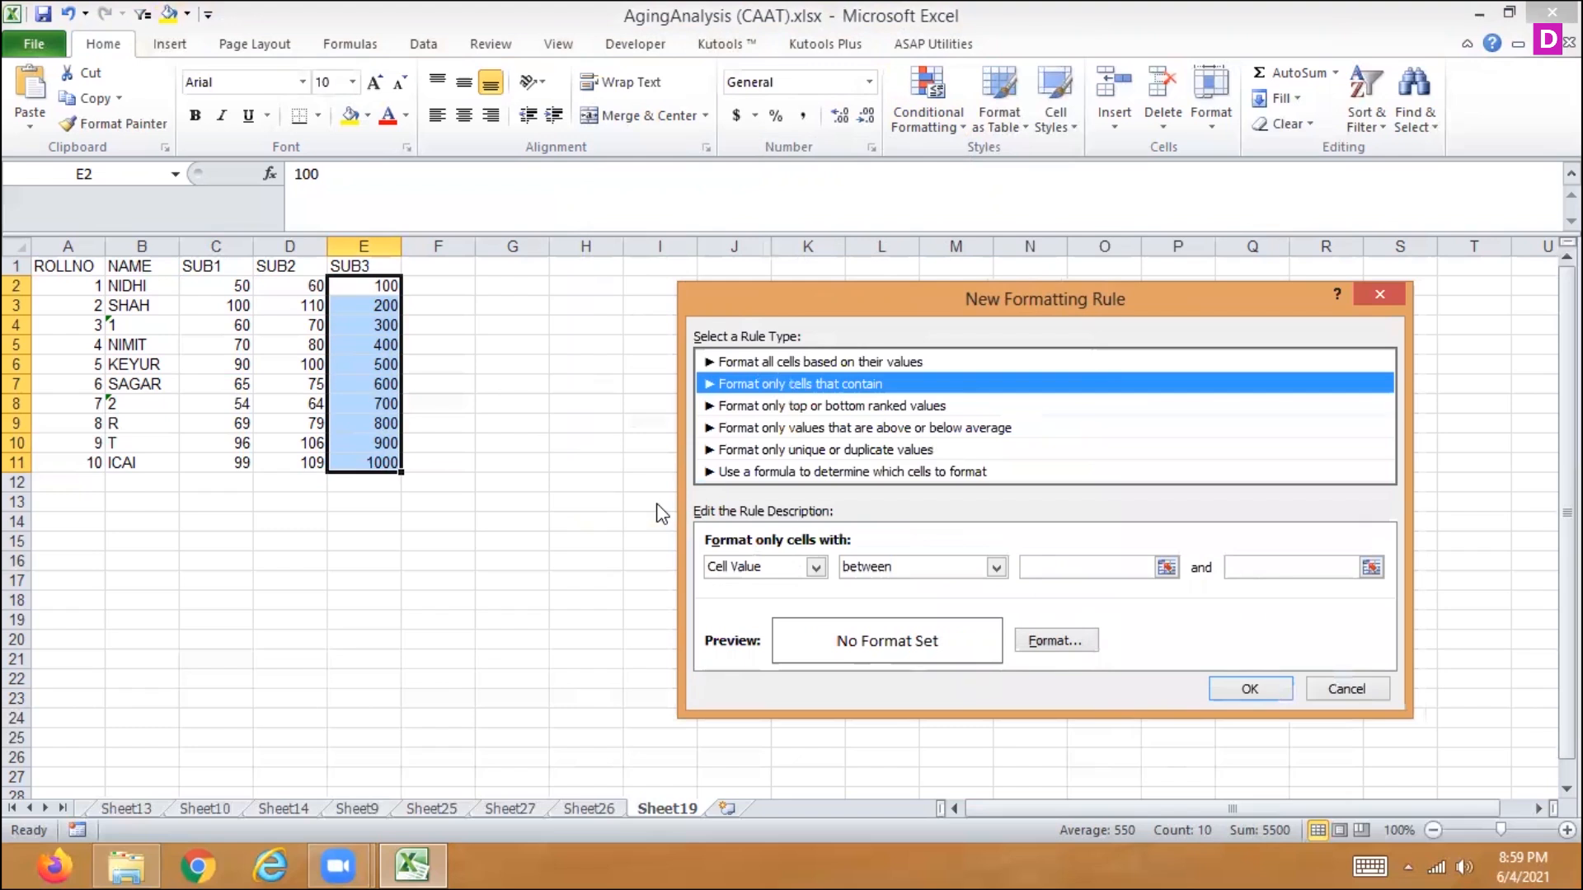
click(1105, 563)
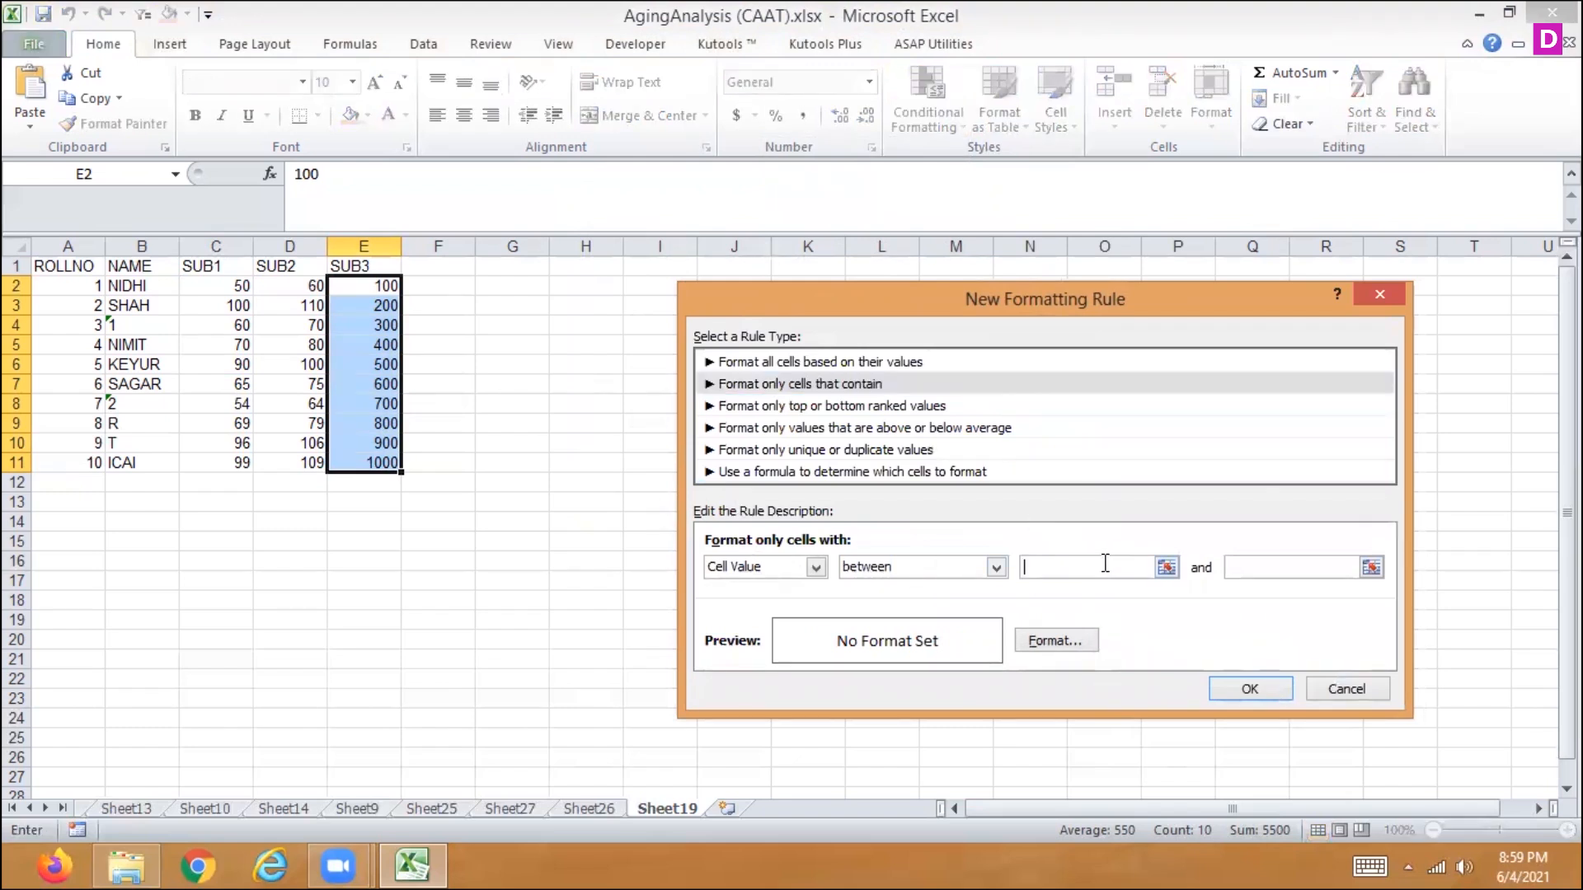
text(45)
key(Tab)
text(500)
- Set the rule's font format to double underline and apply the rule to the SUB3 marks
click(1056, 642)
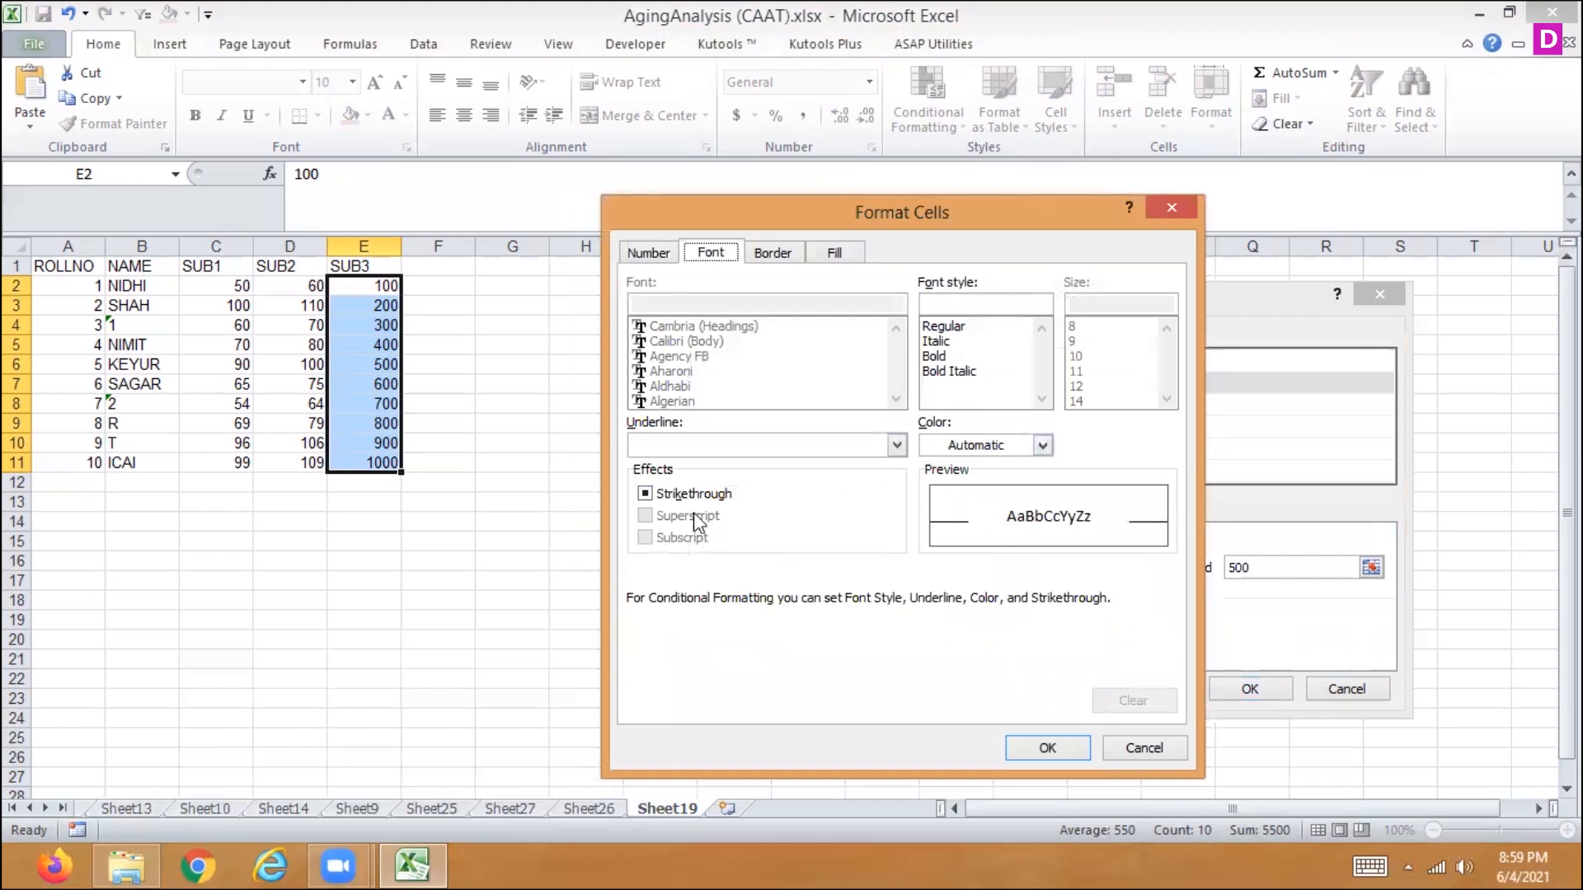
click(897, 446)
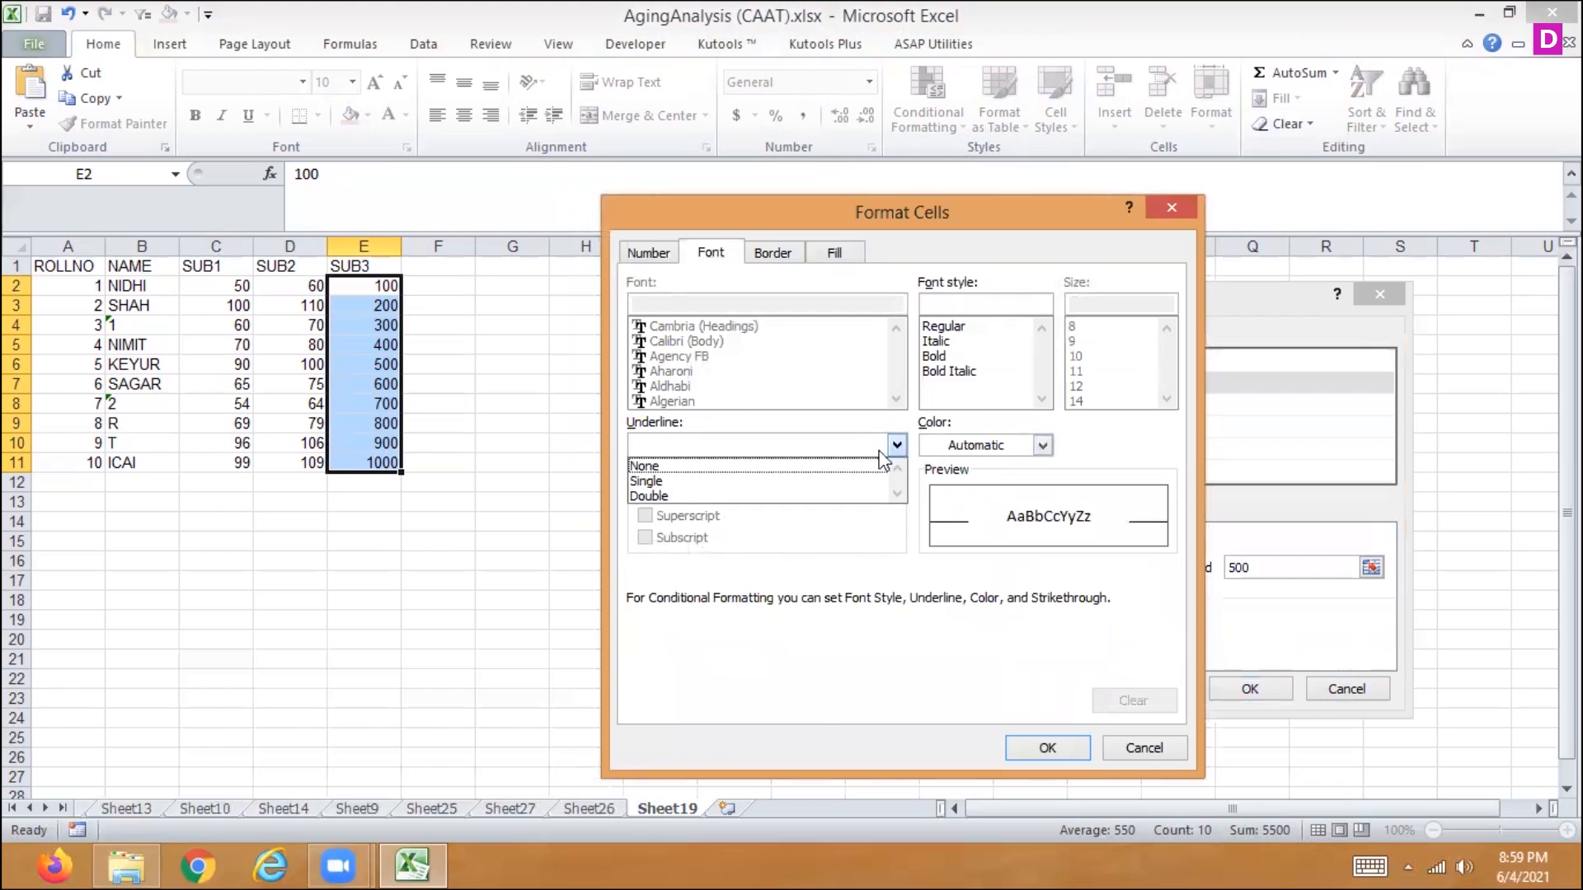
click(857, 496)
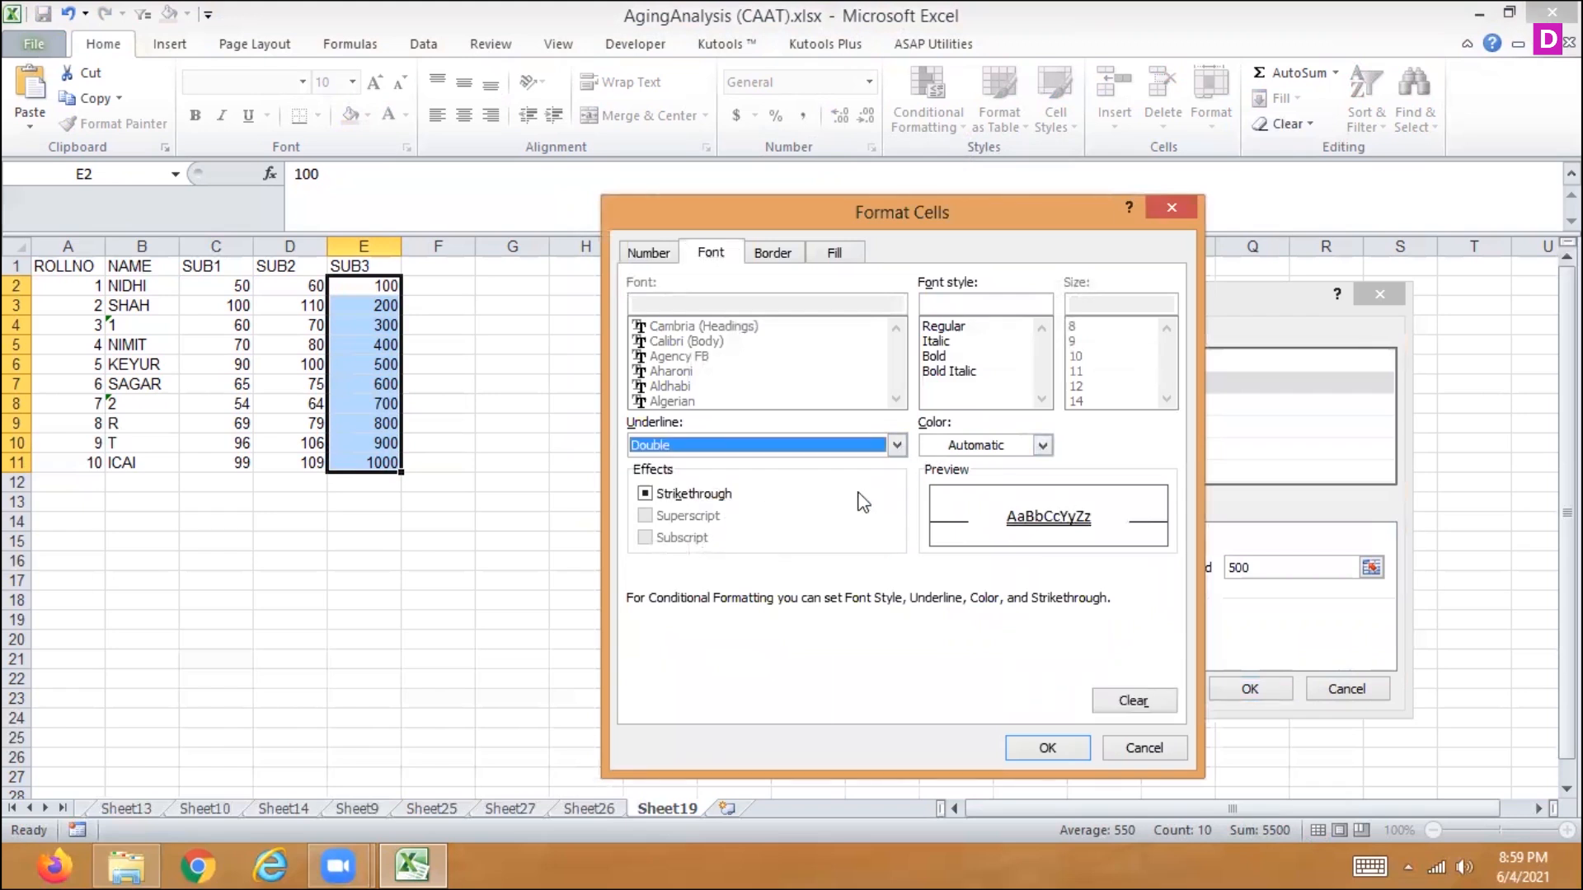
click(1018, 750)
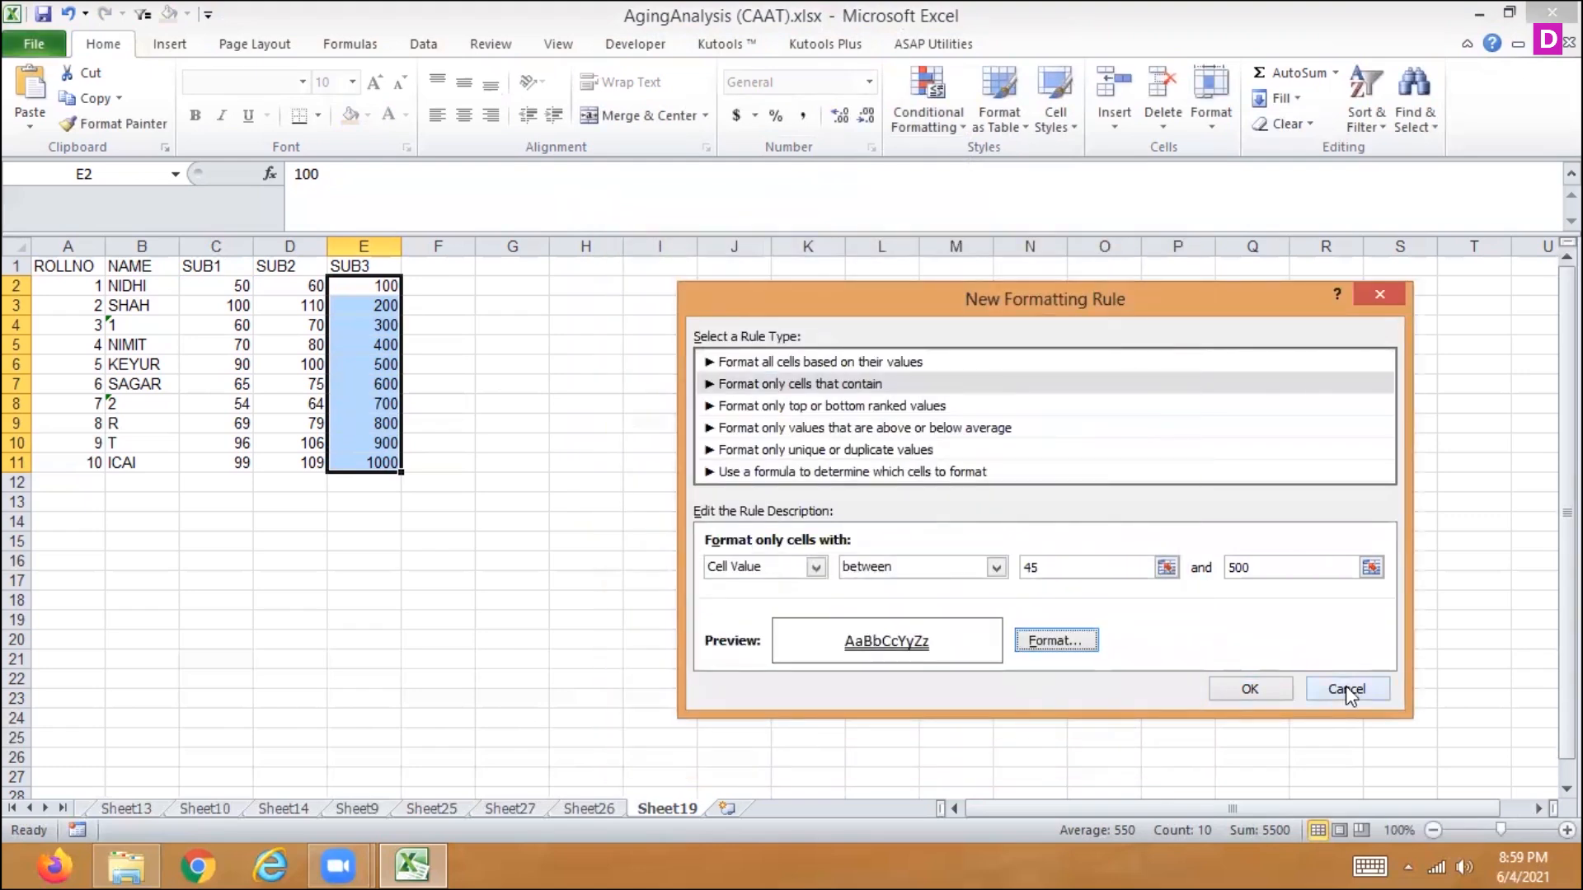
click(1243, 696)
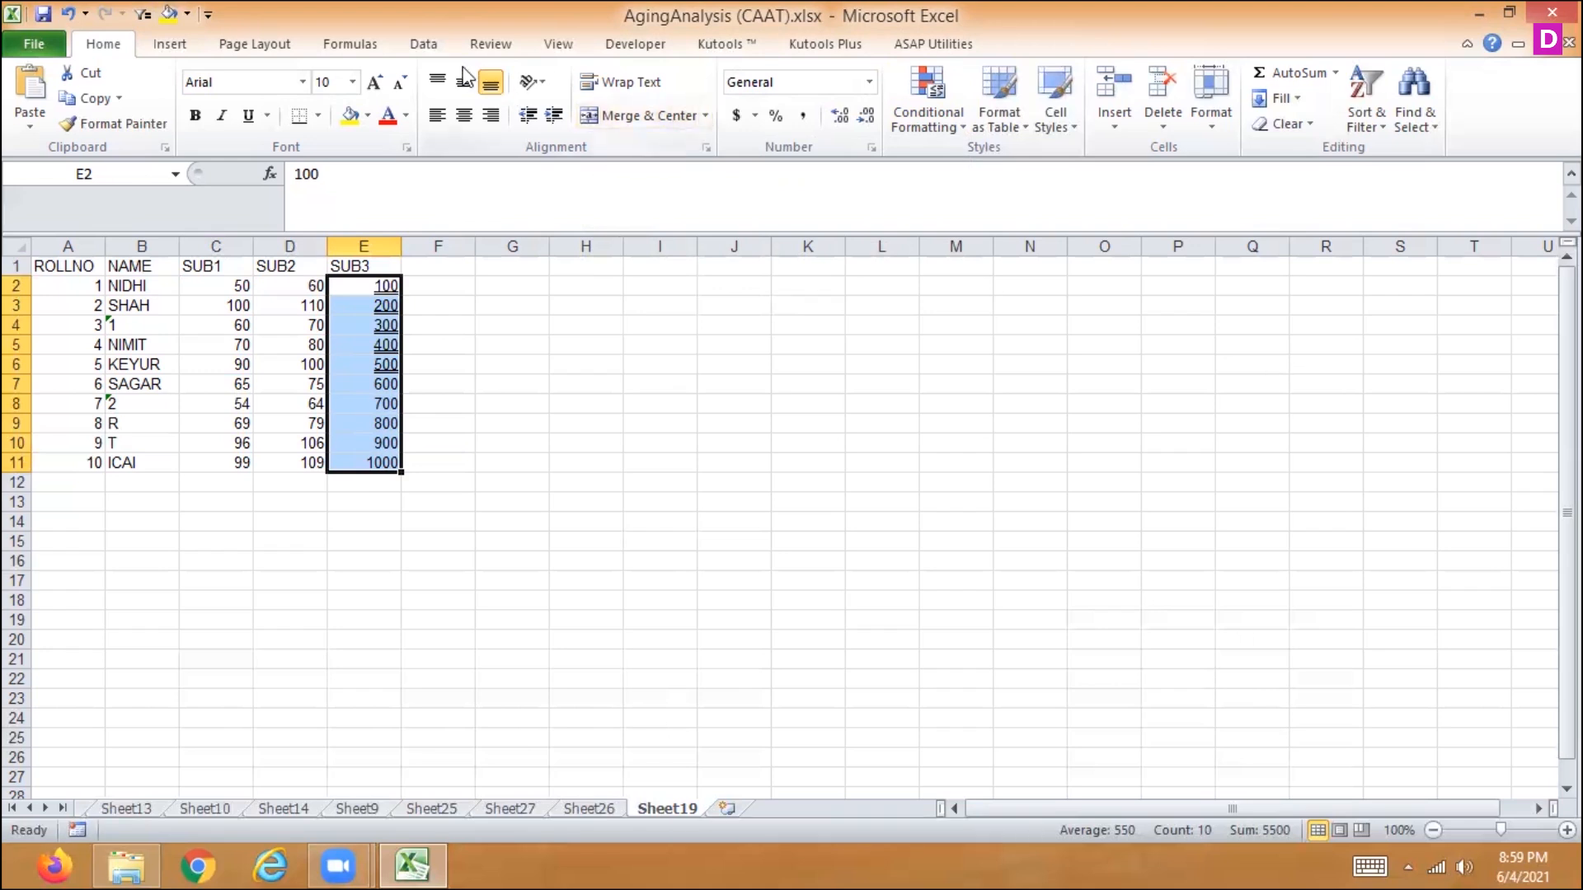
- Clear the double-underline formatting rule from the selected SUB3 marks in E2:E11
click(869, 82)
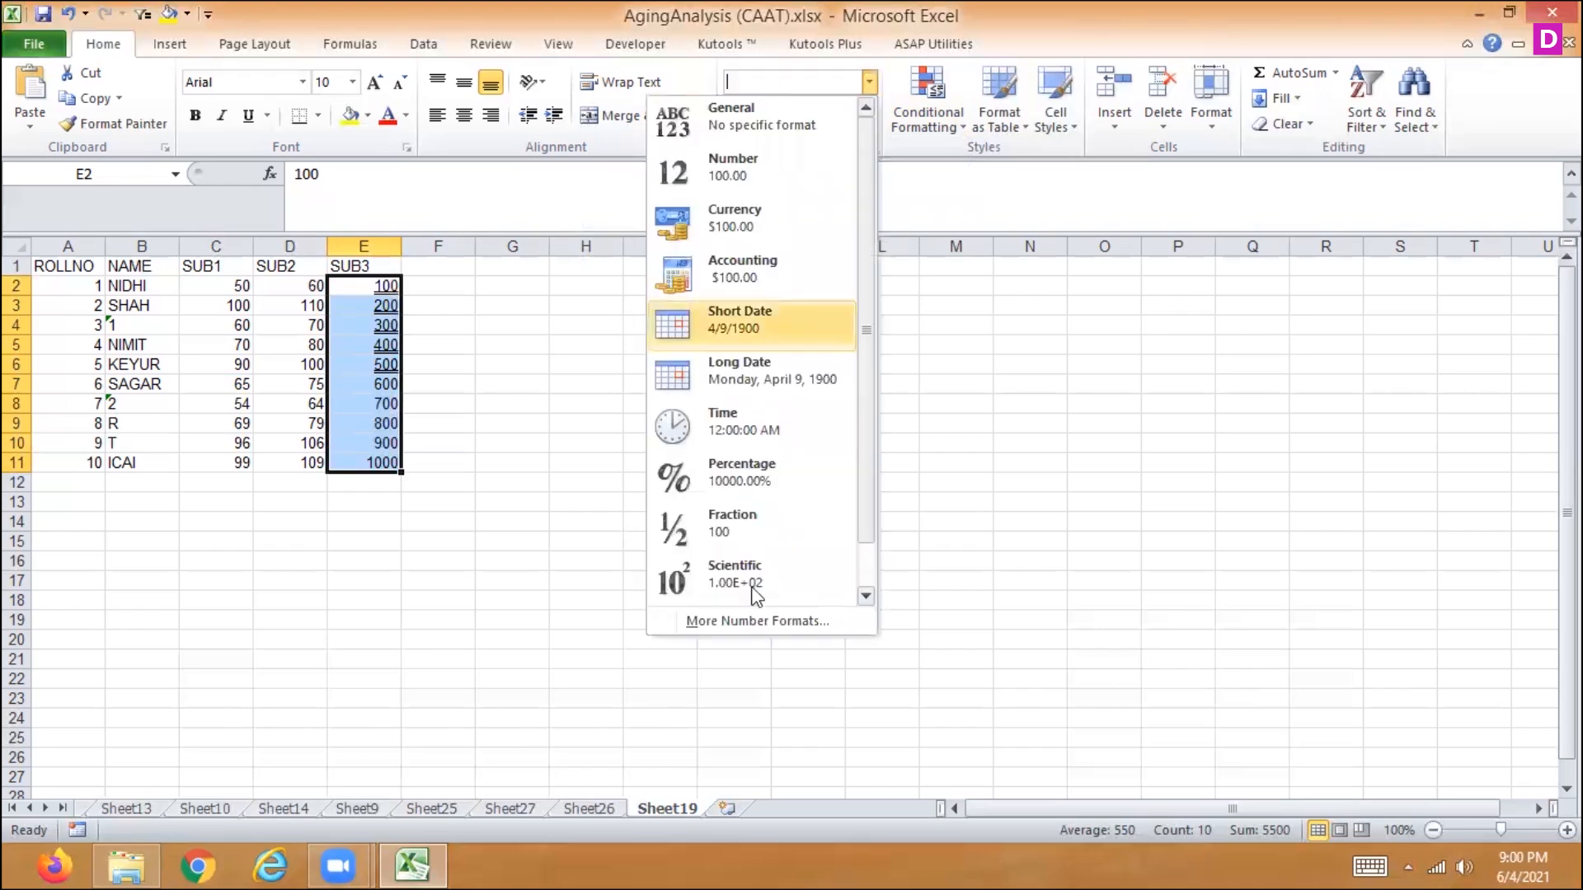
click(928, 103)
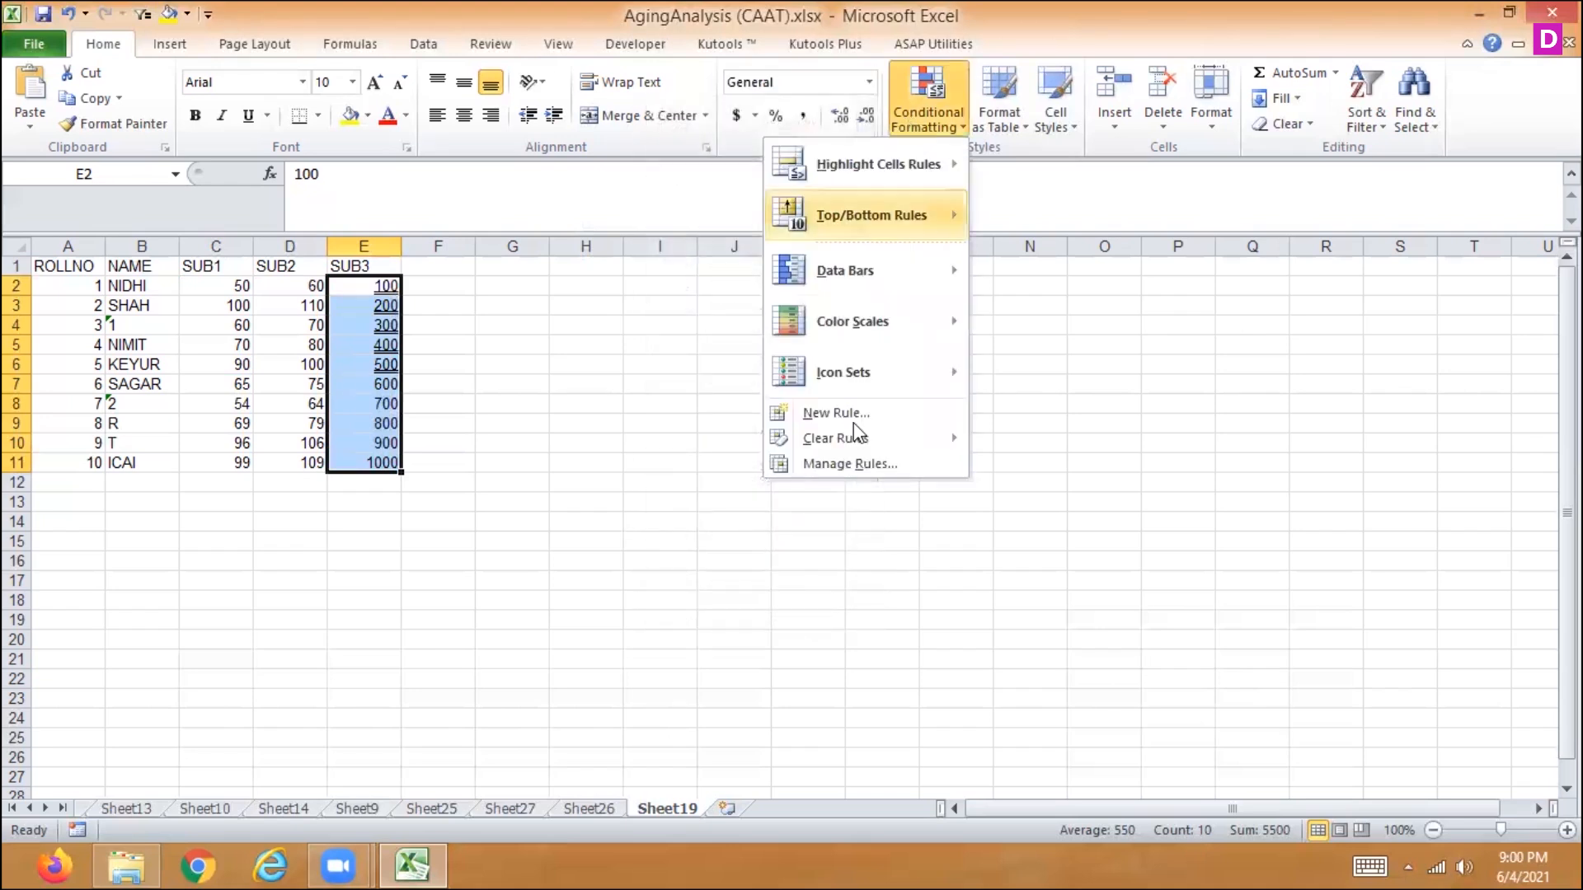
mouse_move(847, 438)
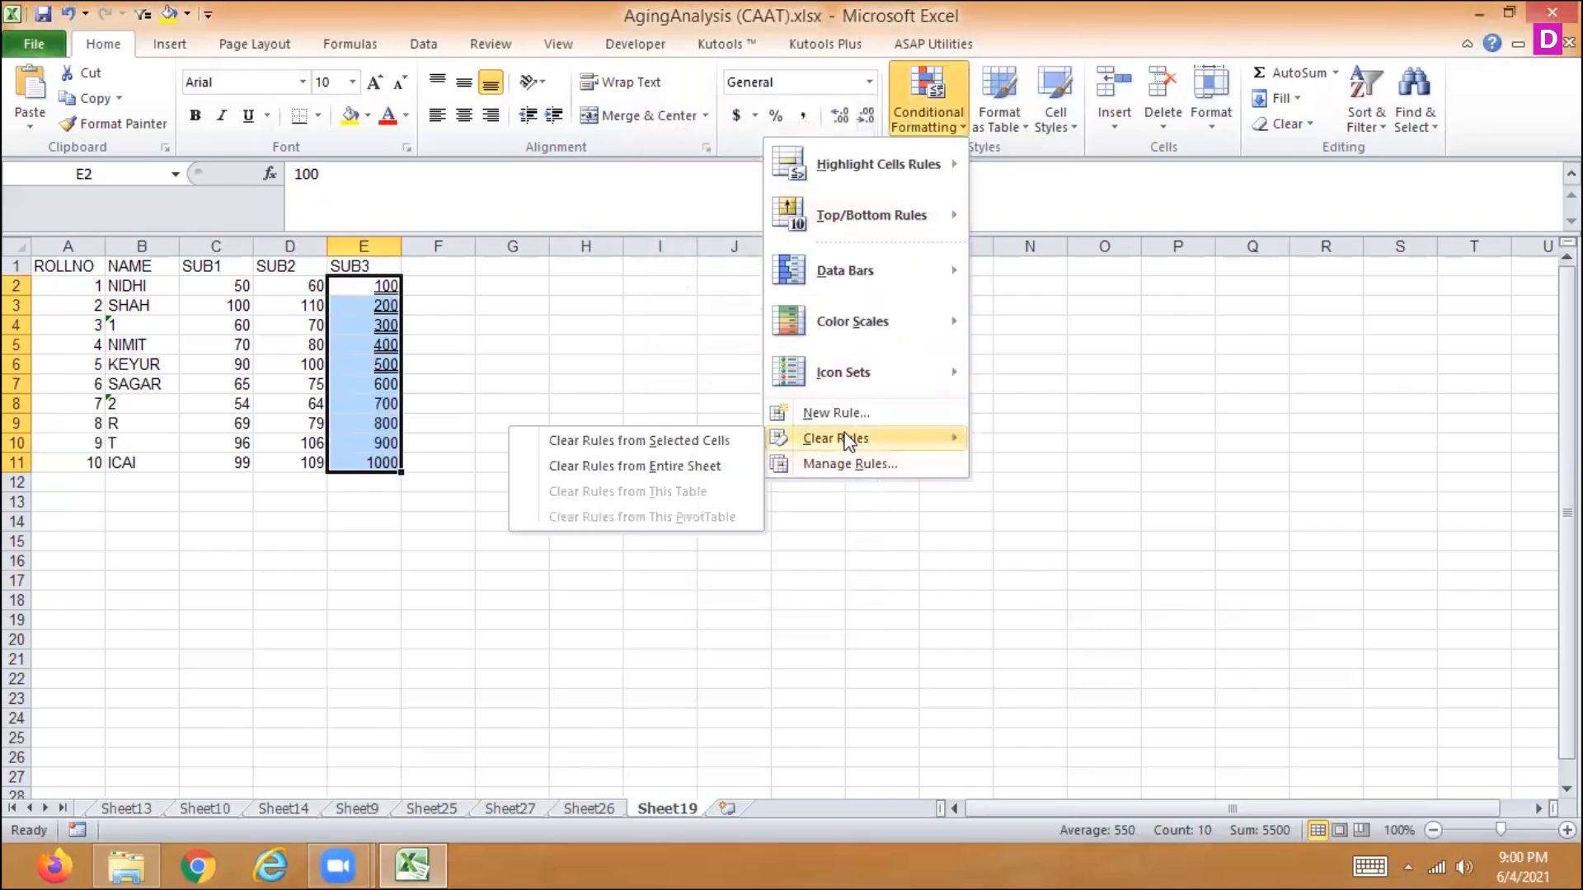
click(729, 442)
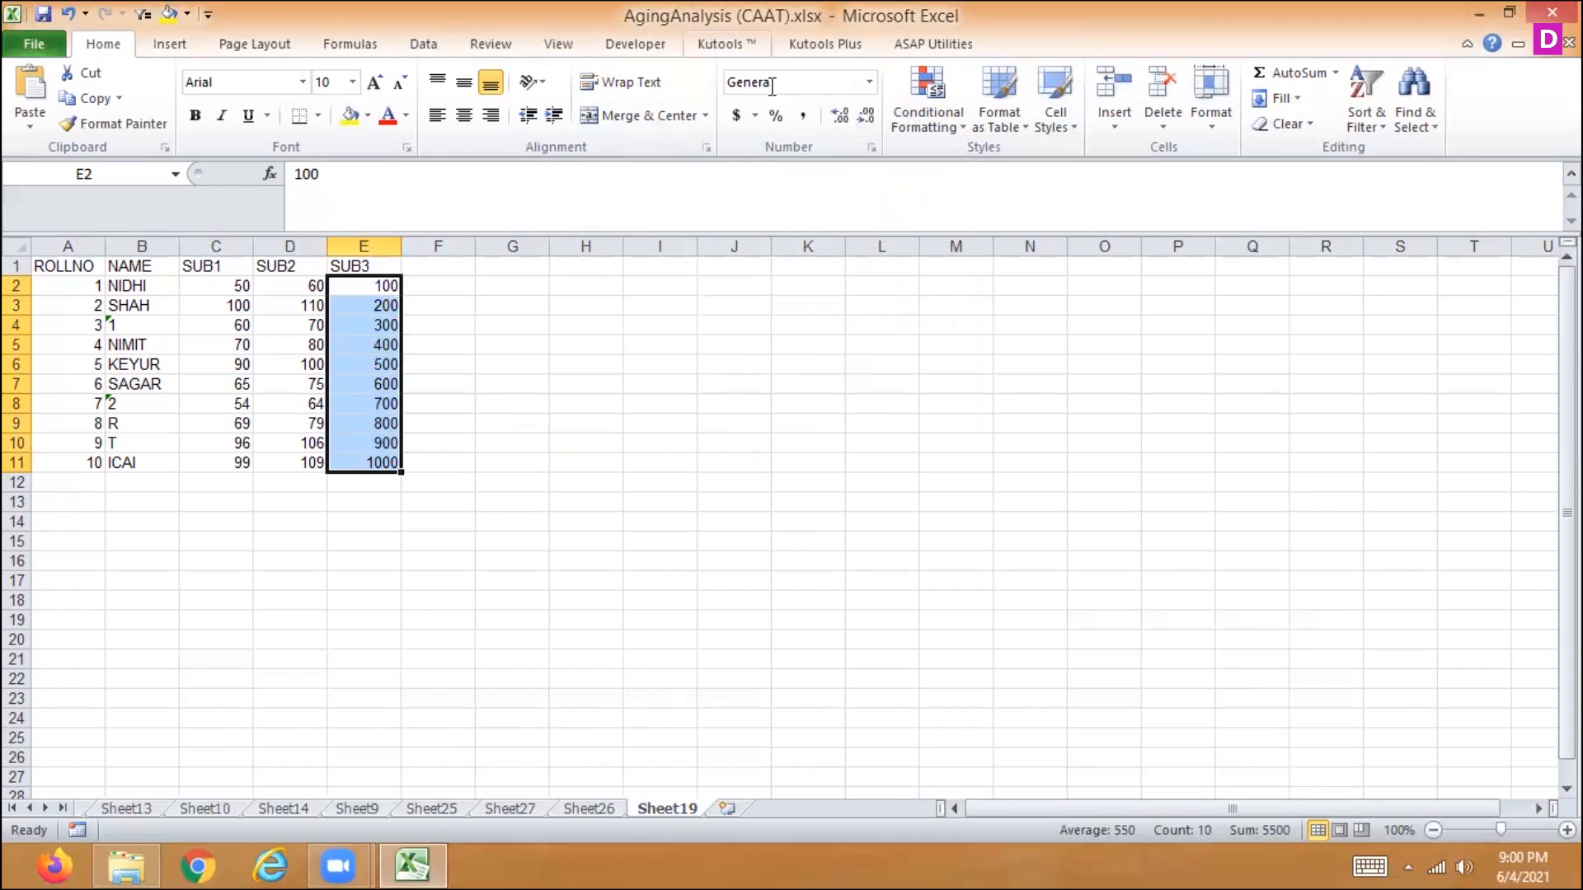
- Examine the Between highlight rule's value and format options with cell L5 selected, and close it without applying a rule
click(930, 111)
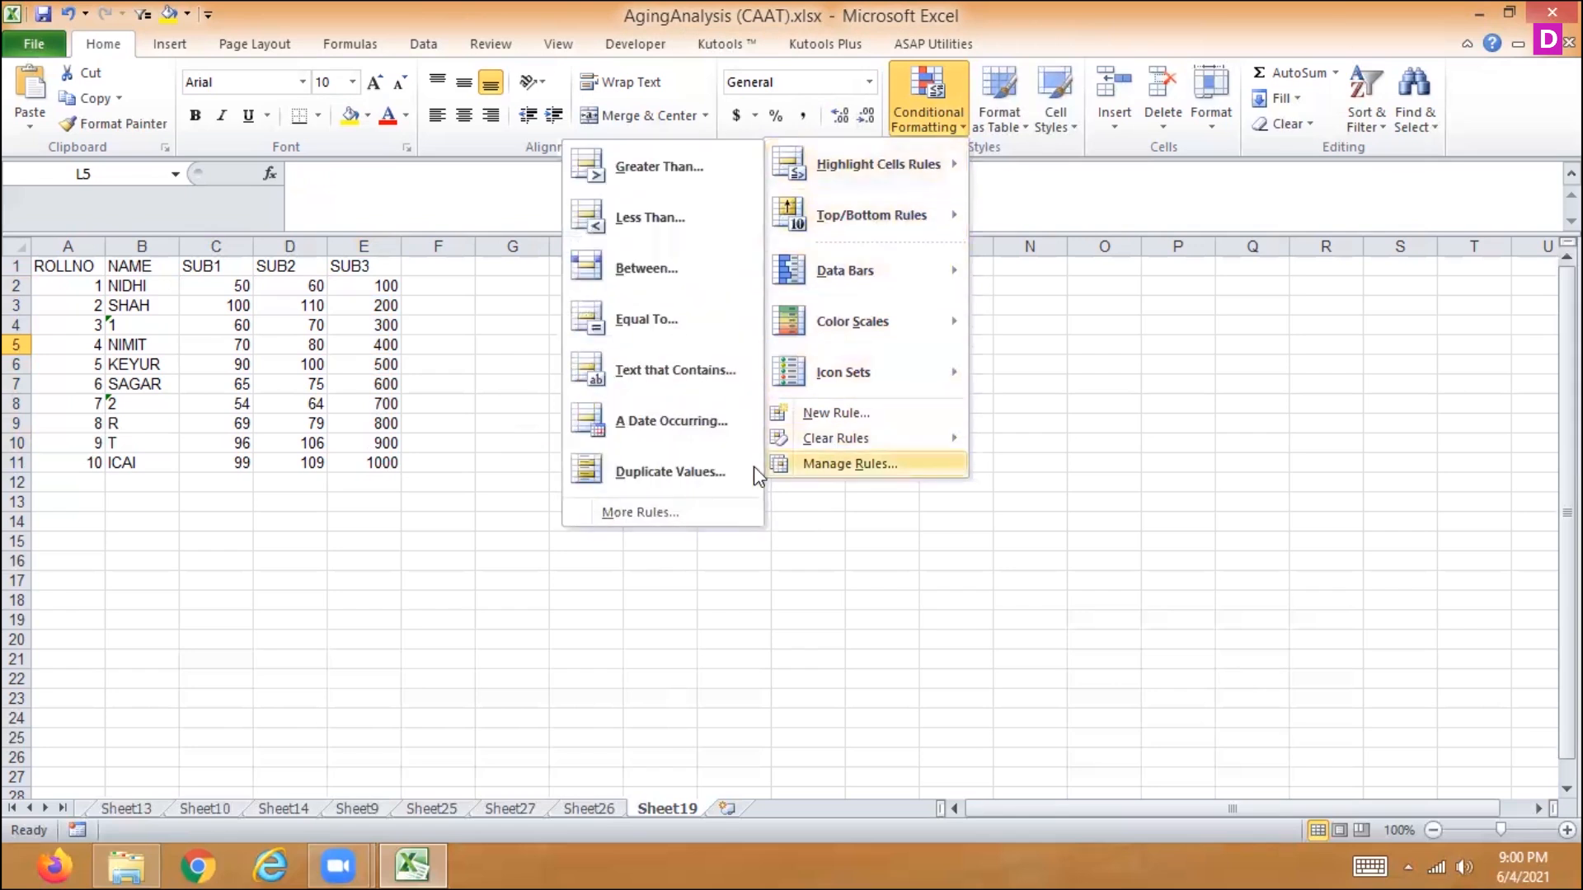
click(694, 285)
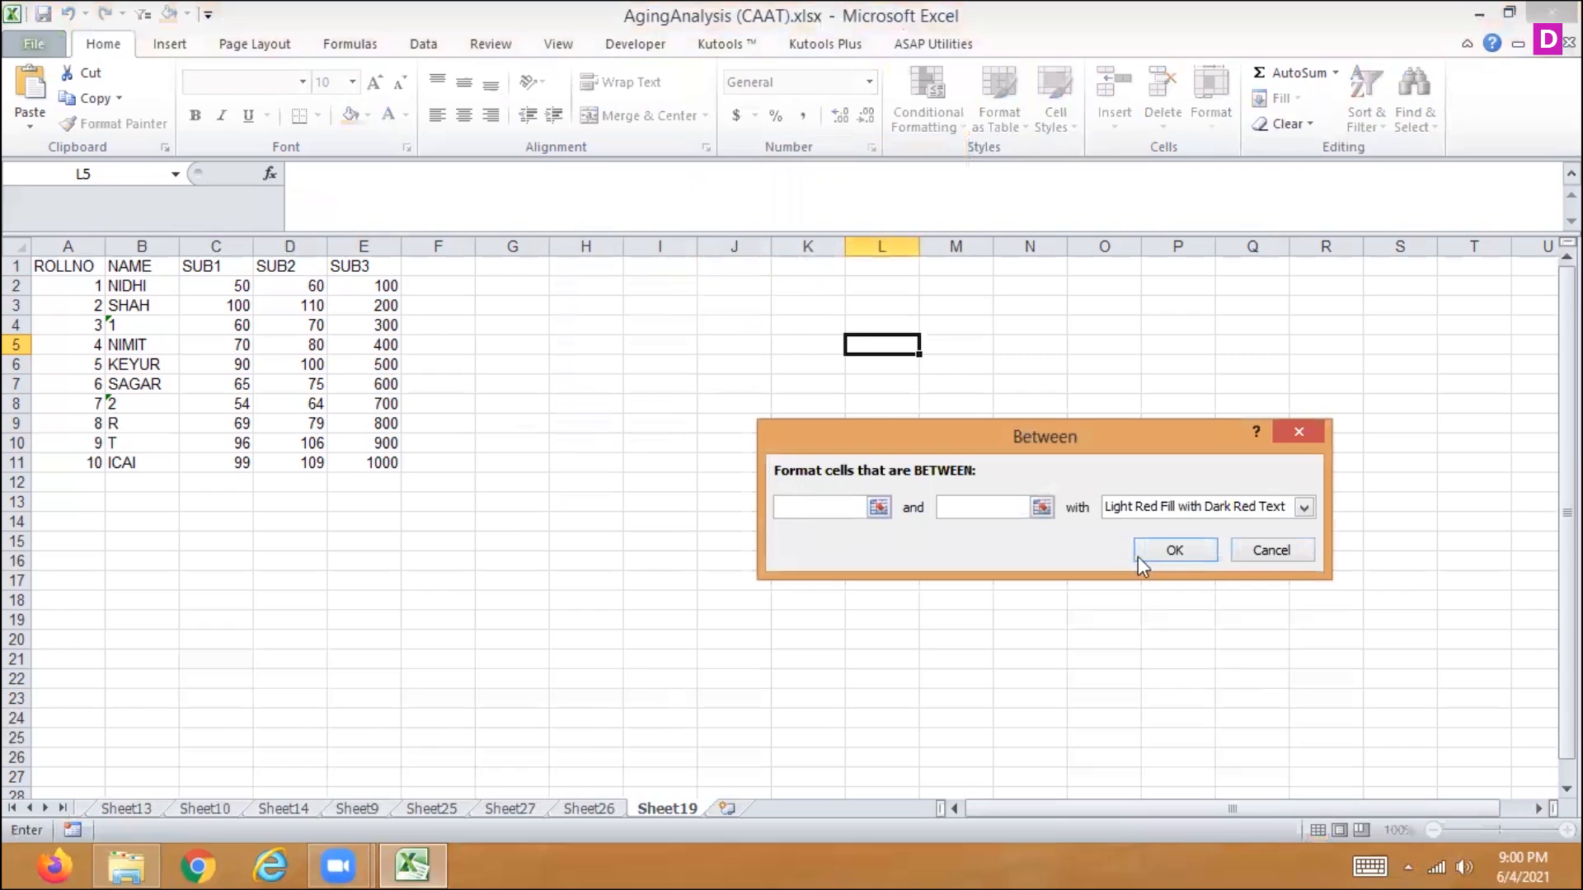
click(880, 508)
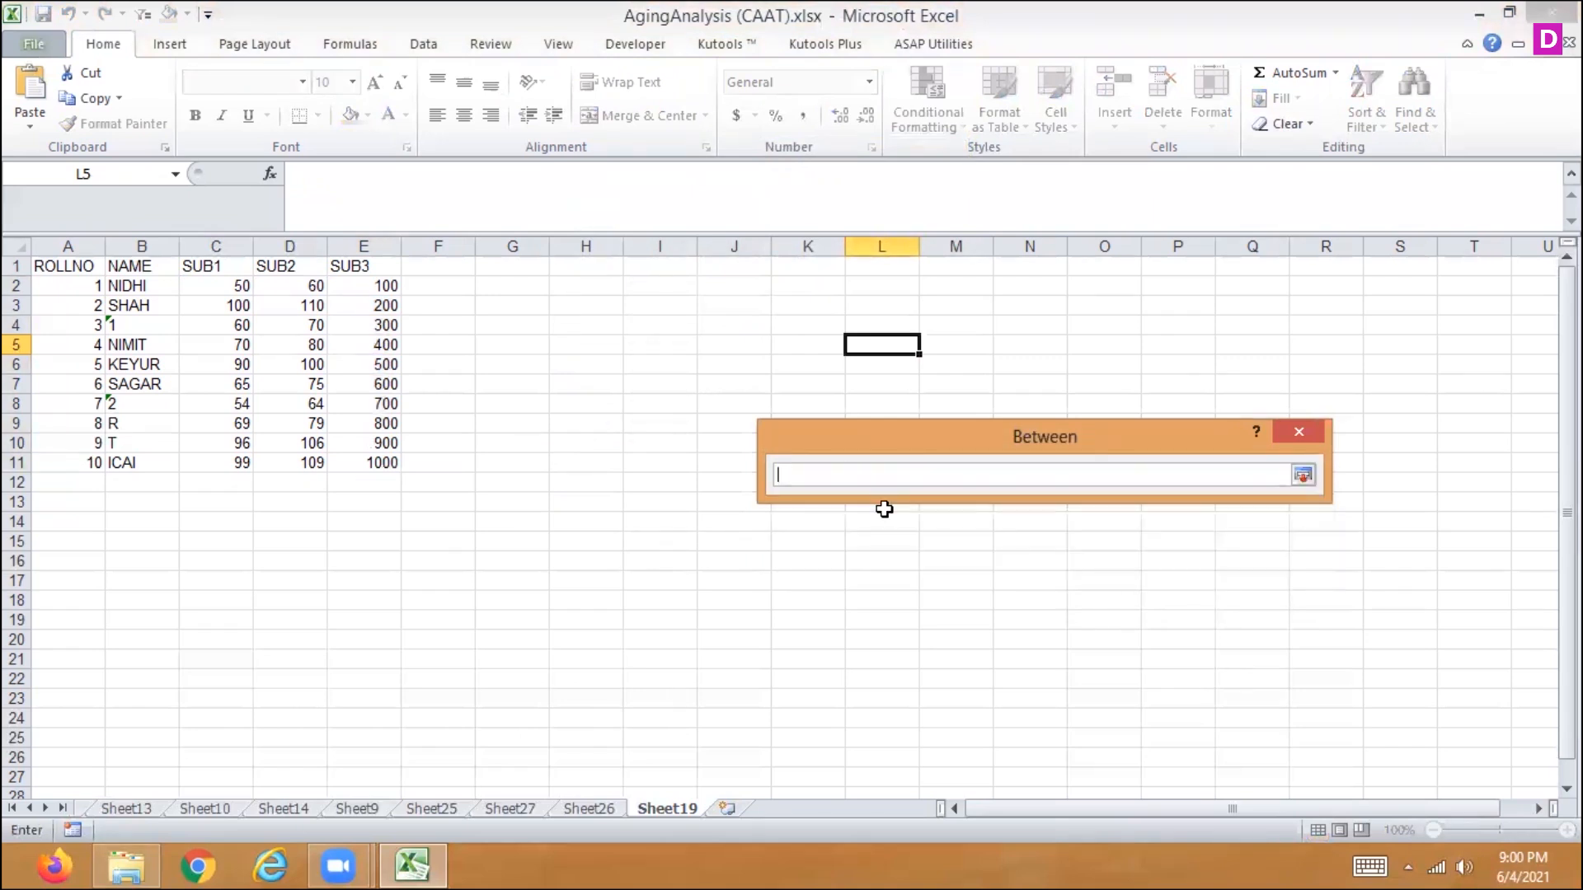
click(1308, 478)
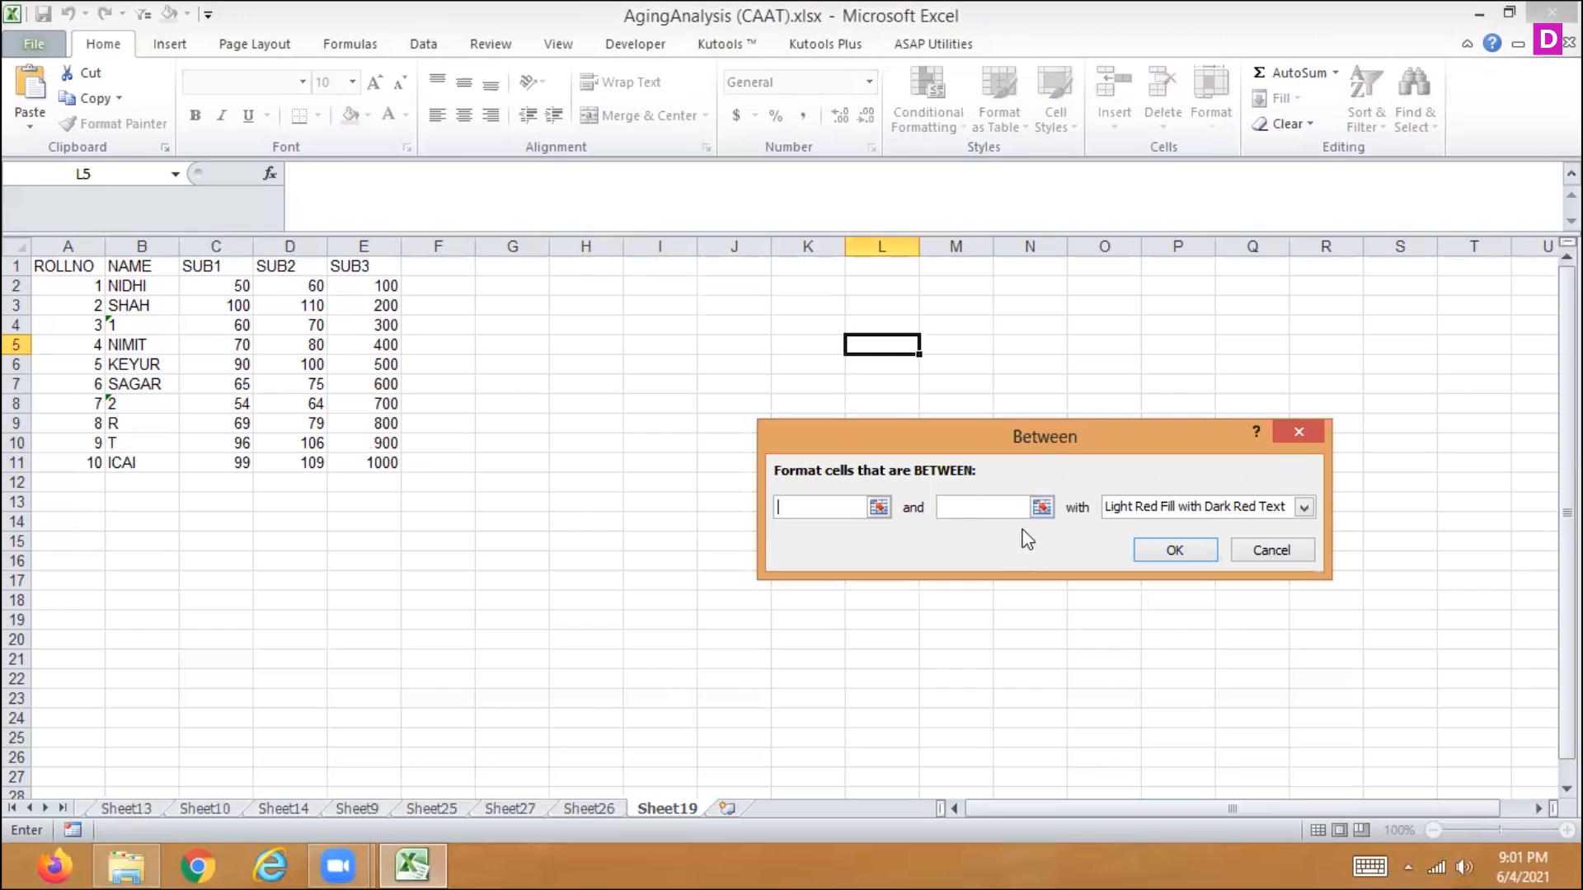
click(1267, 554)
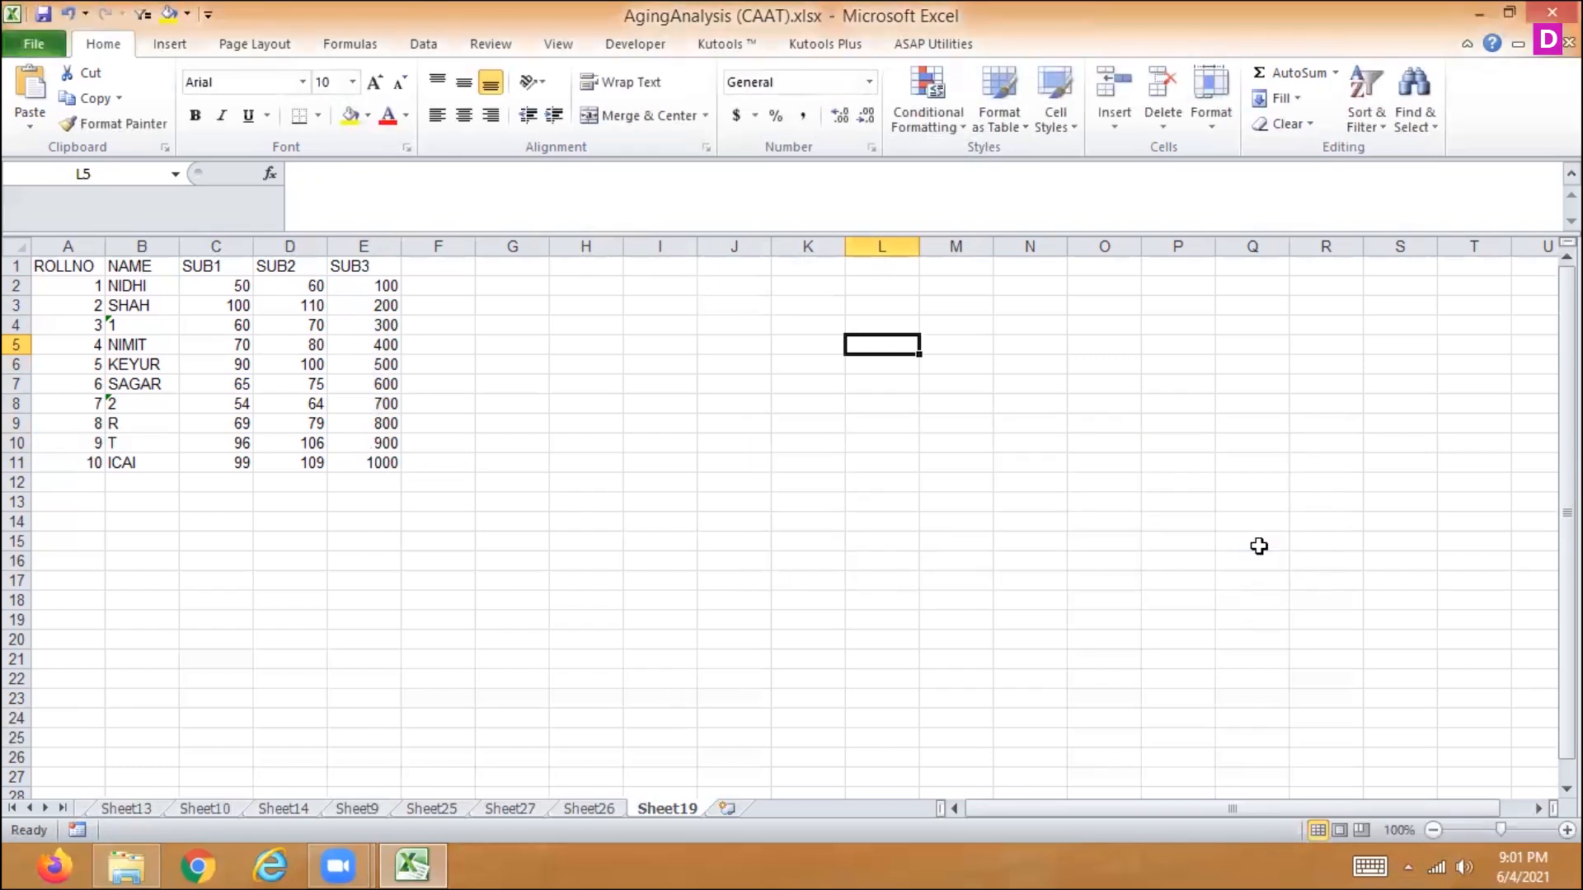